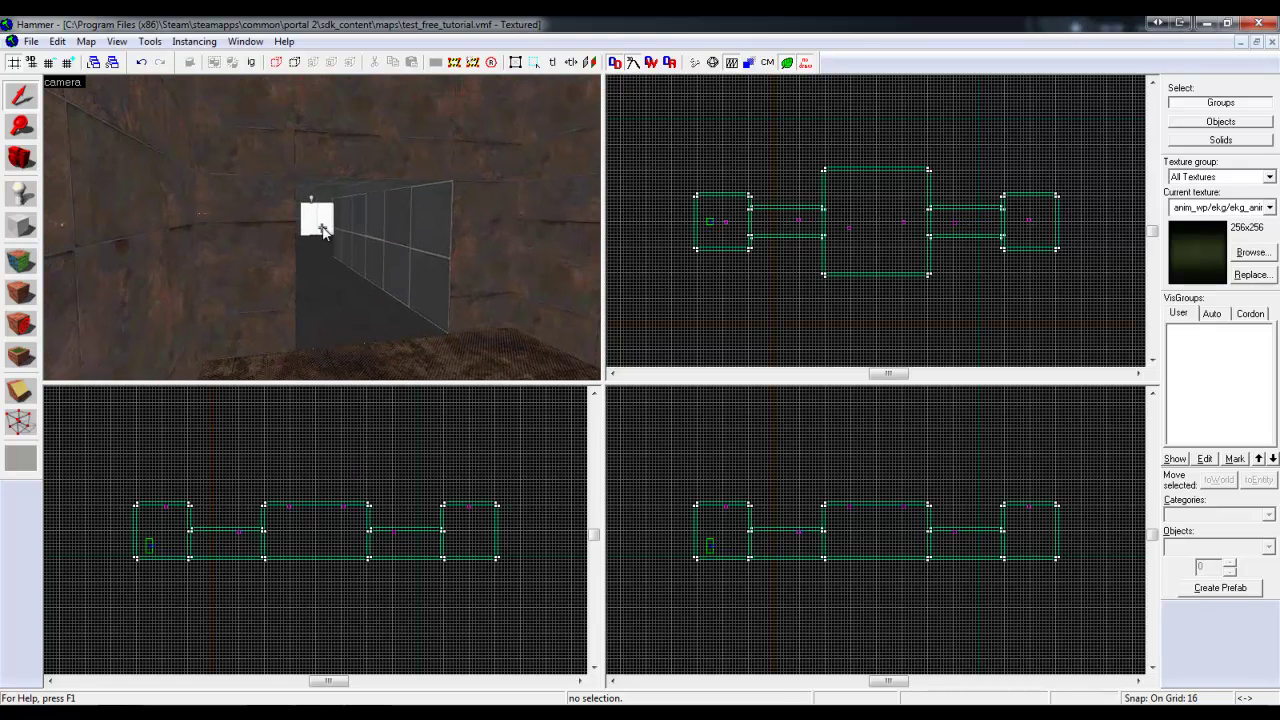
Examine the end rooms, connecting corridors and large central chamber from inside in the 3D view
{"action": "key", "text": "w"}
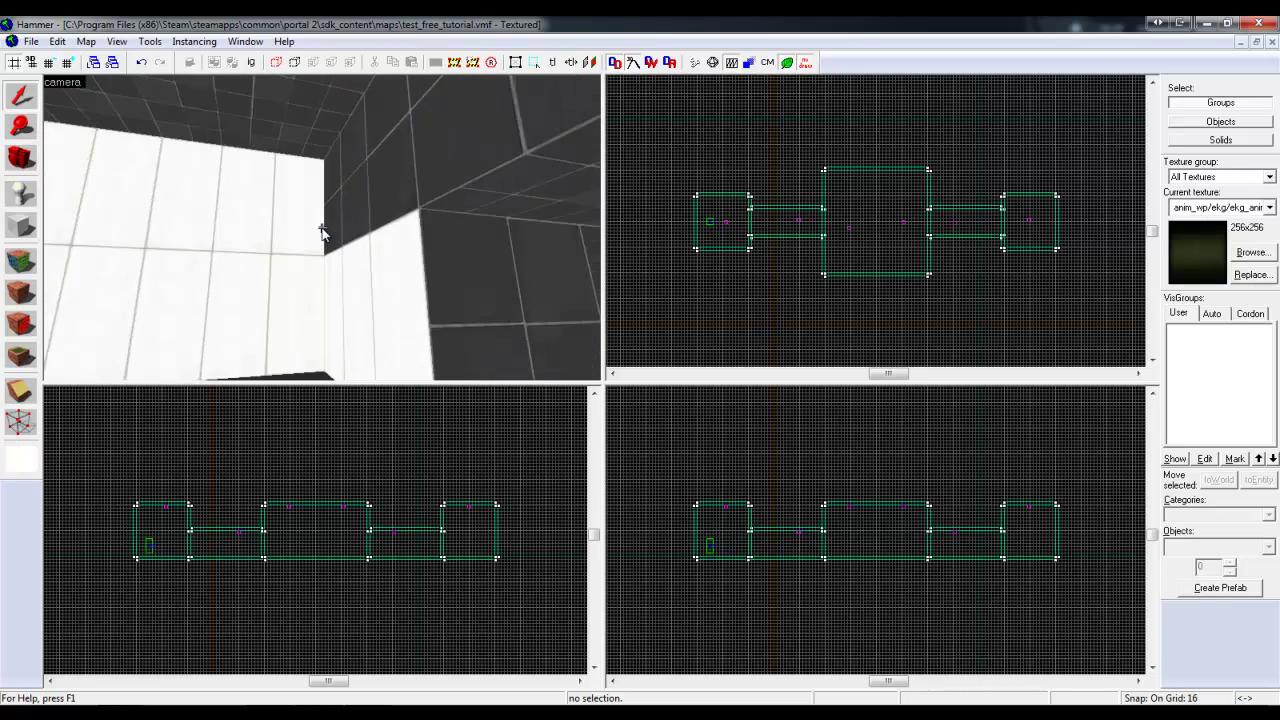
{"action": "key", "text": "w"}
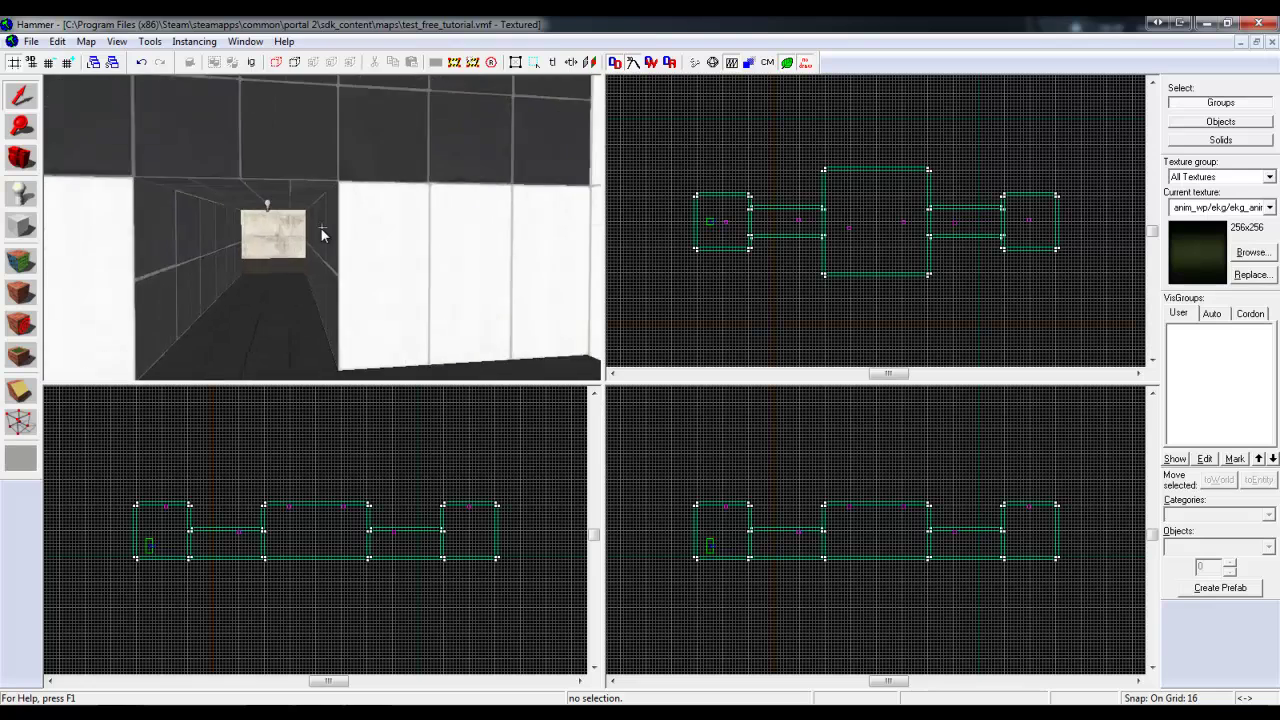
{"action": "key", "text": "s"}
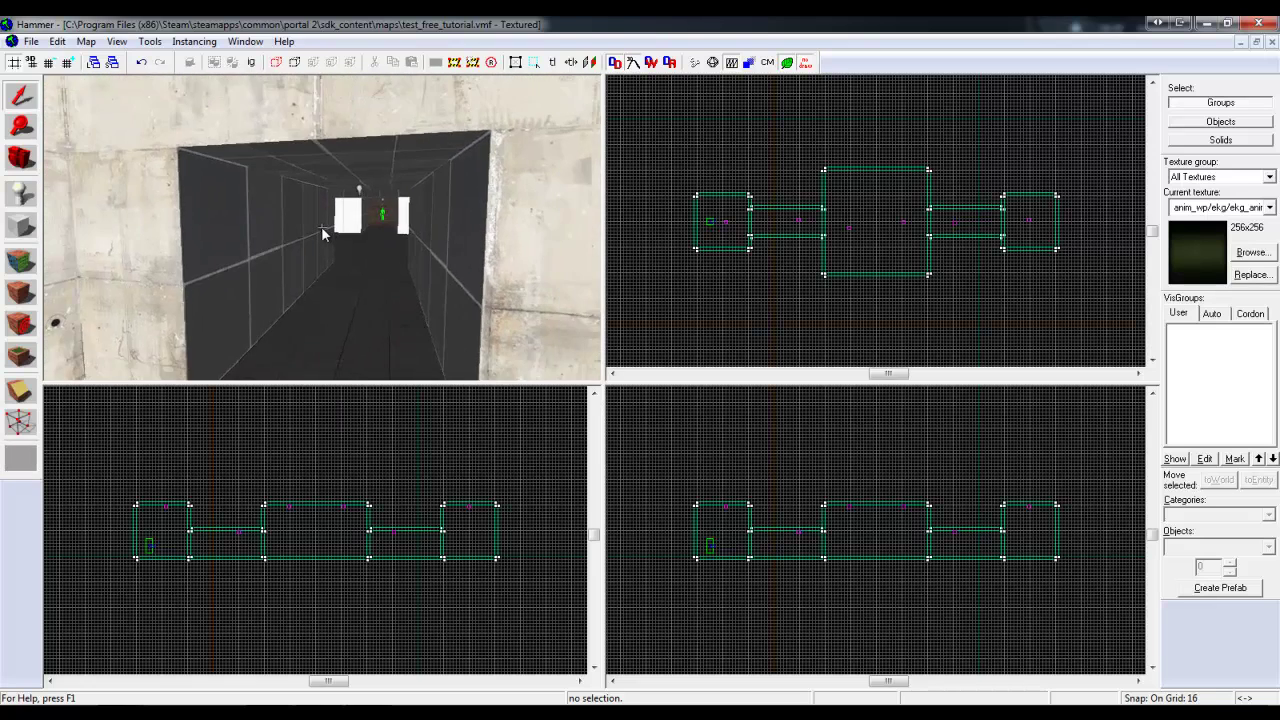
{"action": "key", "text": "w"}
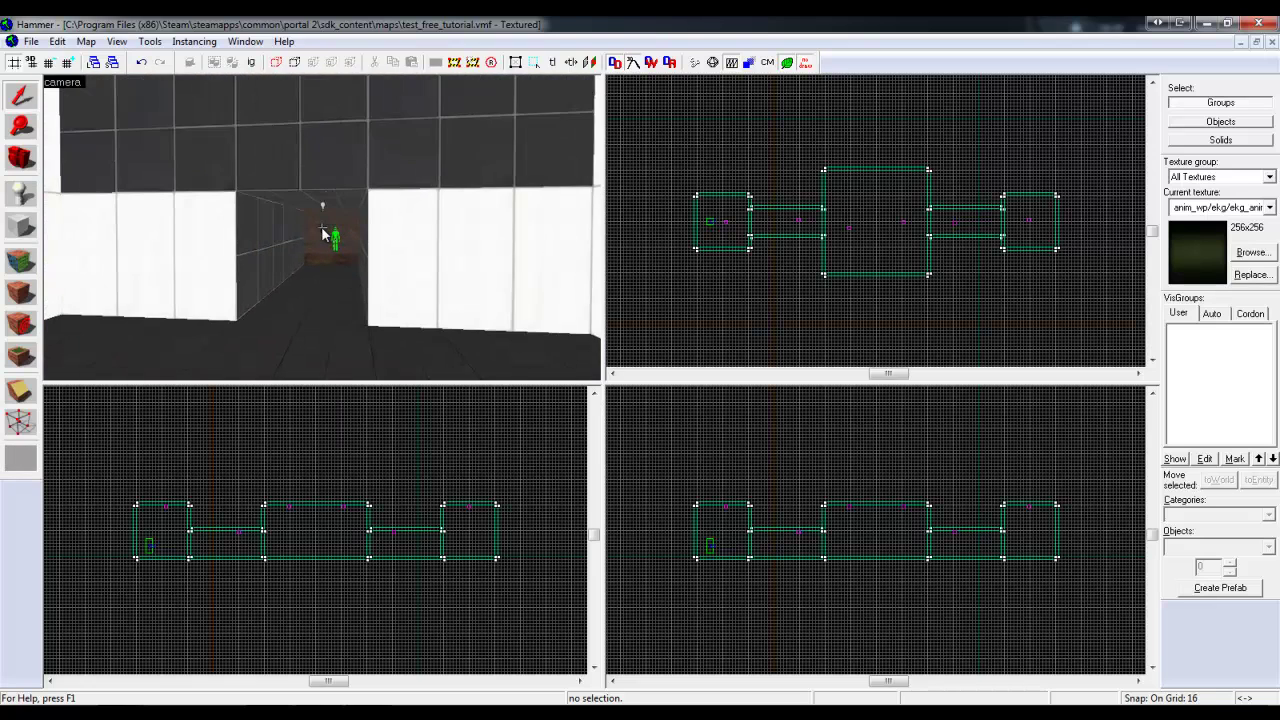
{"action": "key", "text": "w"}
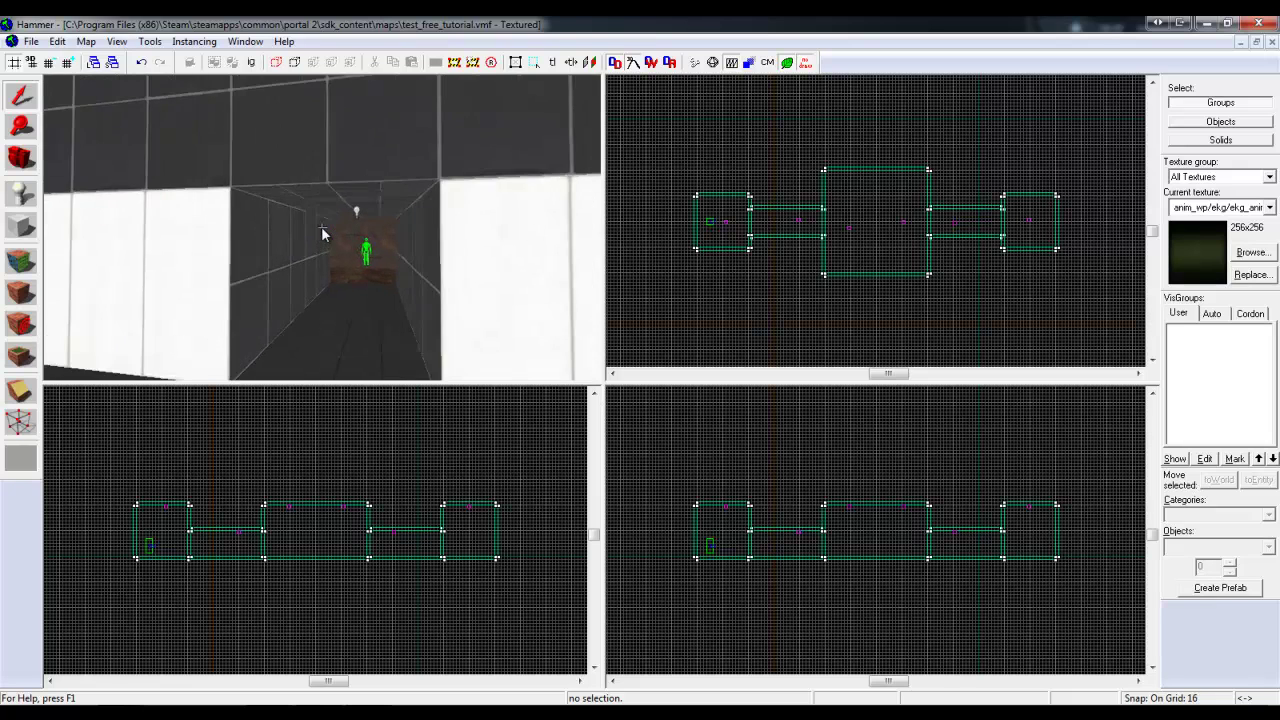
{"action": "key", "text": "w"}
{"action": "key", "text": "w"}
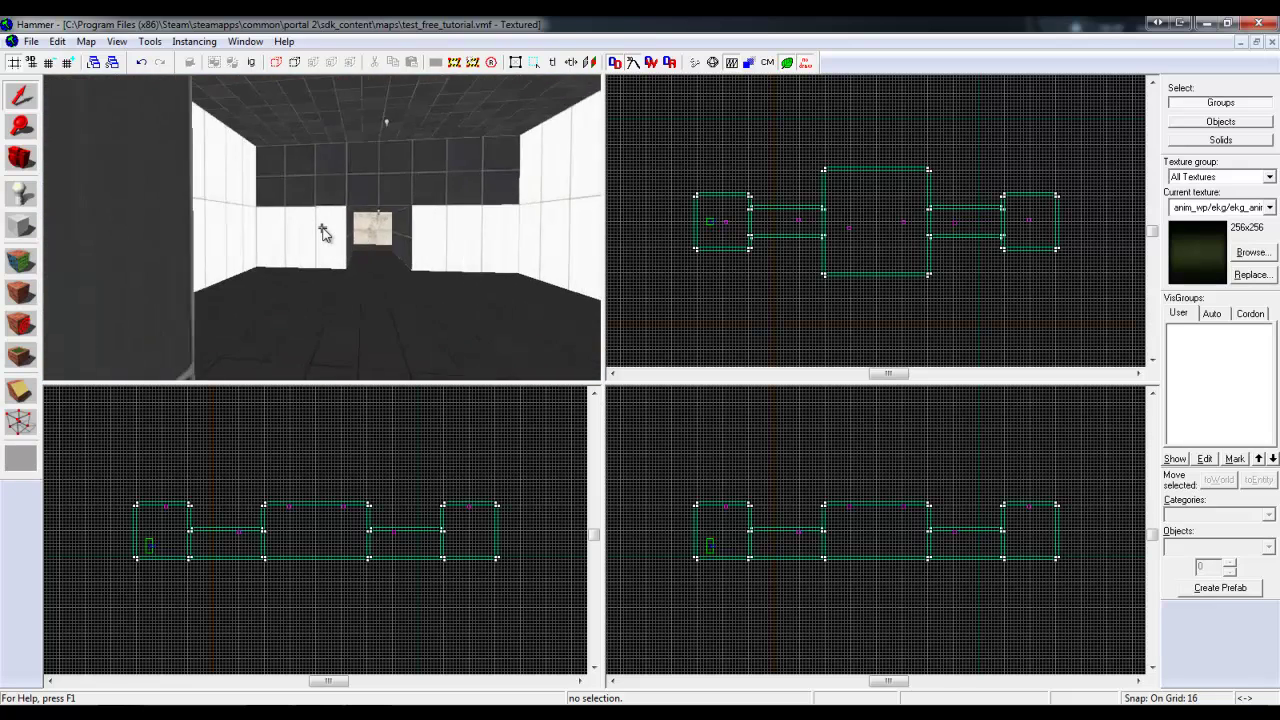
{"action": "key", "text": "Left"}
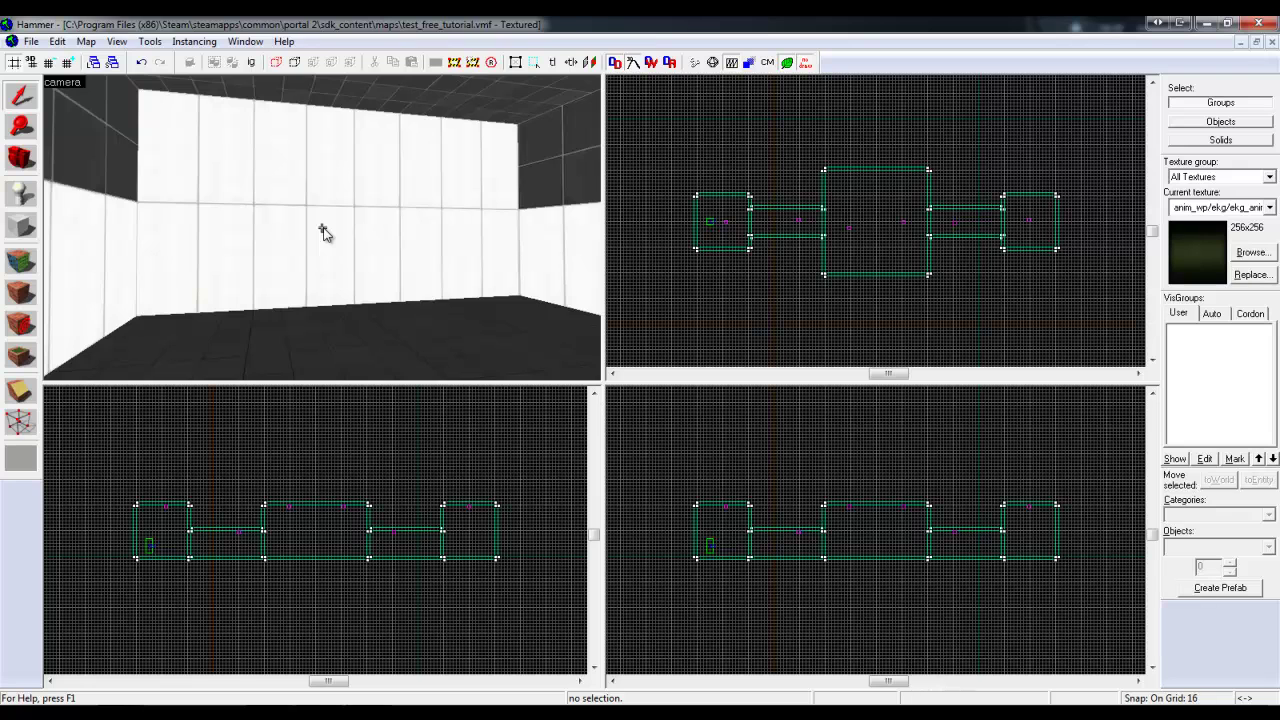
{"action": "key", "text": "Left"}
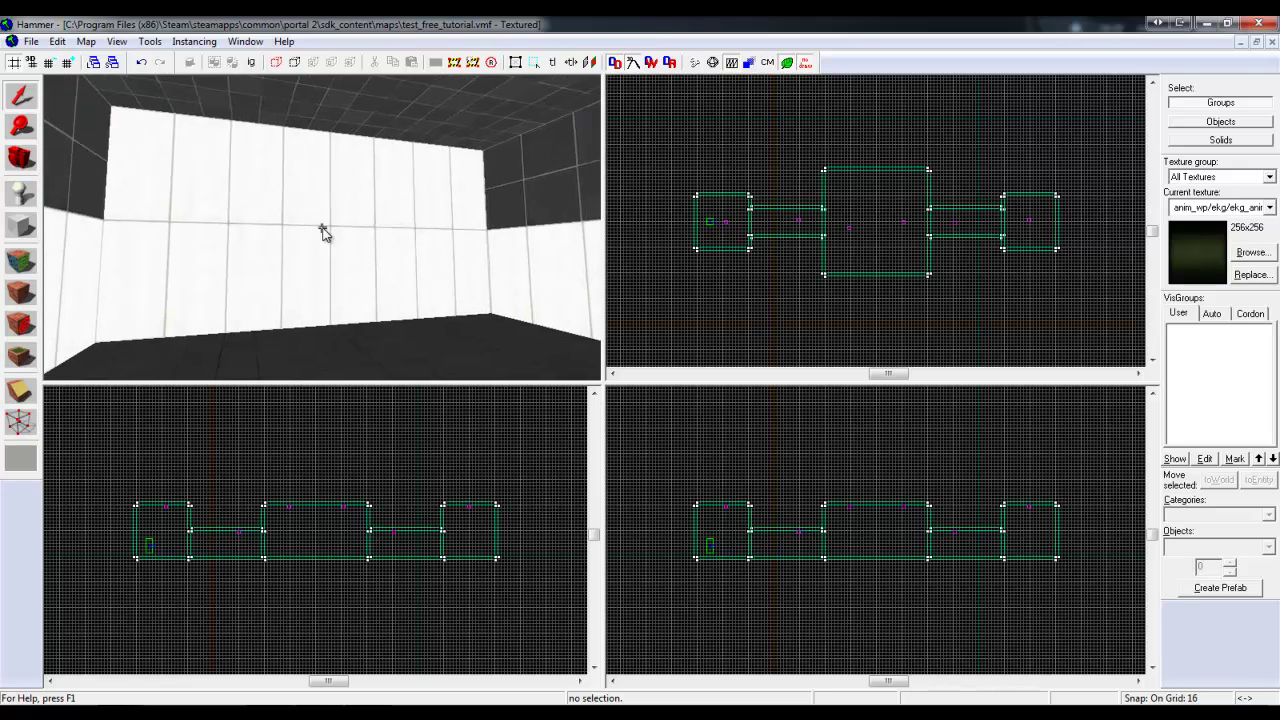
{"action": "key", "text": "w"}
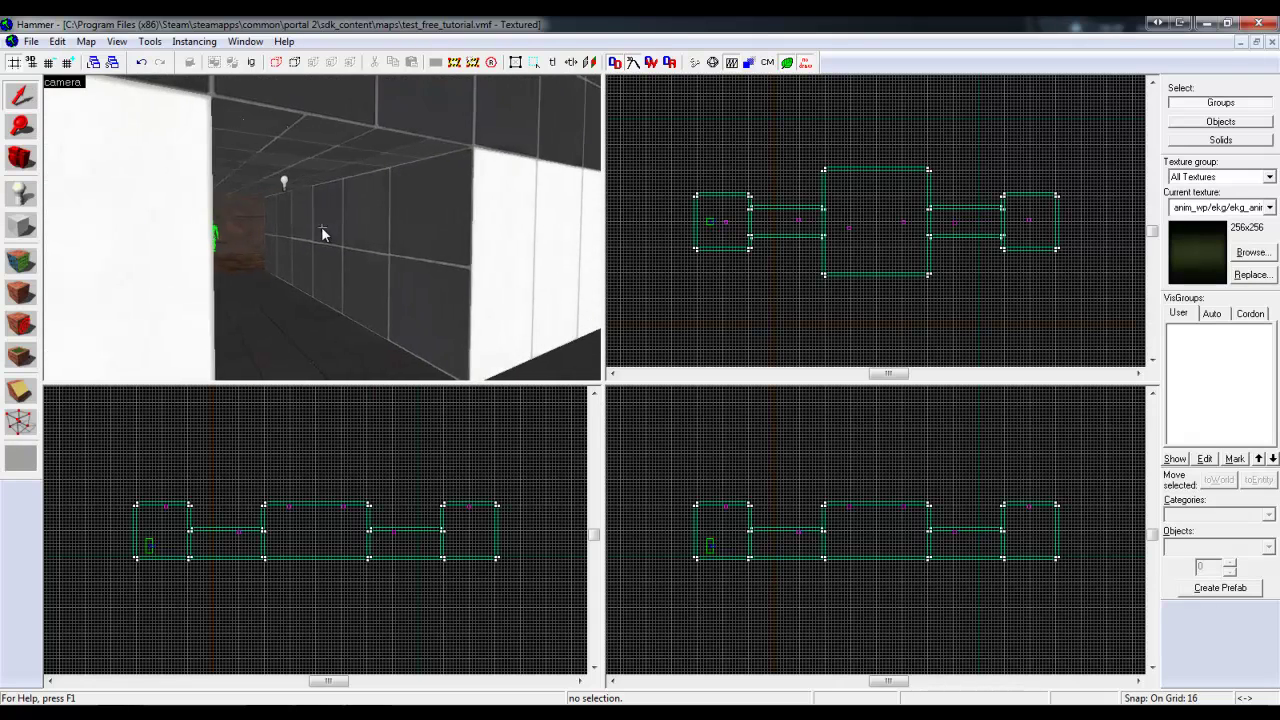
{"action": "key", "text": "s"}
{"action": "key", "text": "w"}
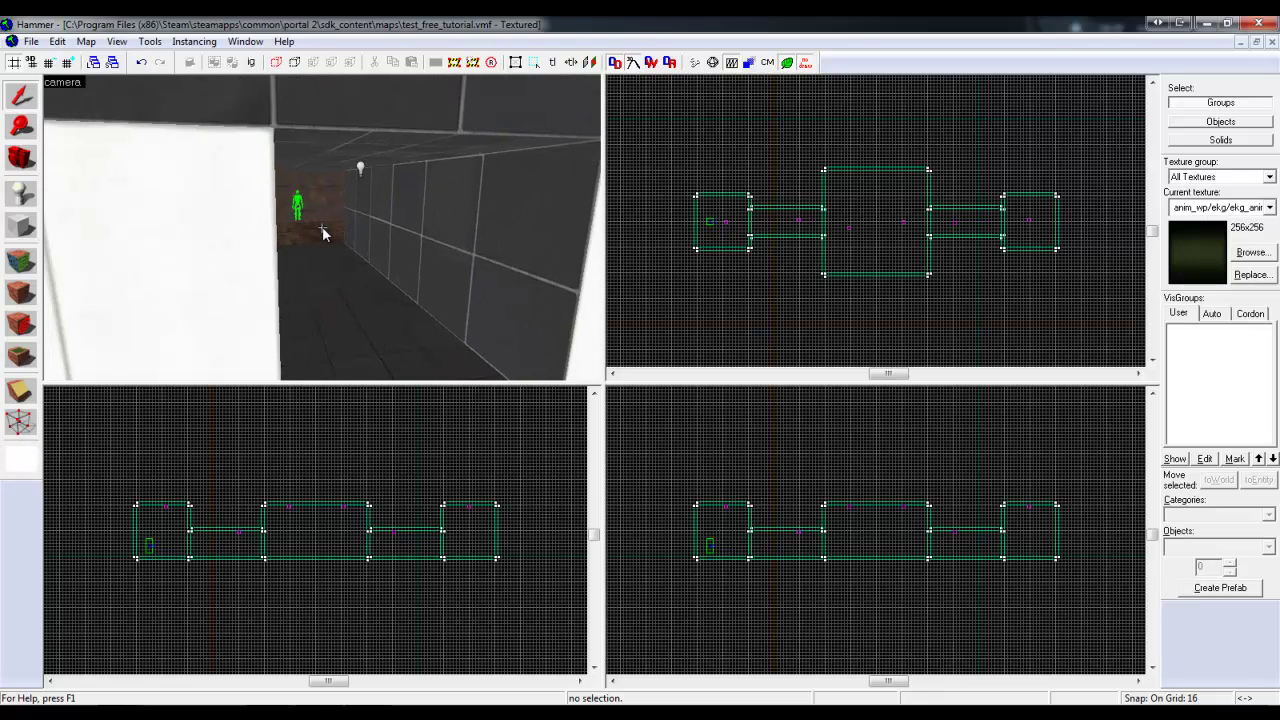
{"action": "key", "text": "w"}
{"action": "key", "text": "w"}
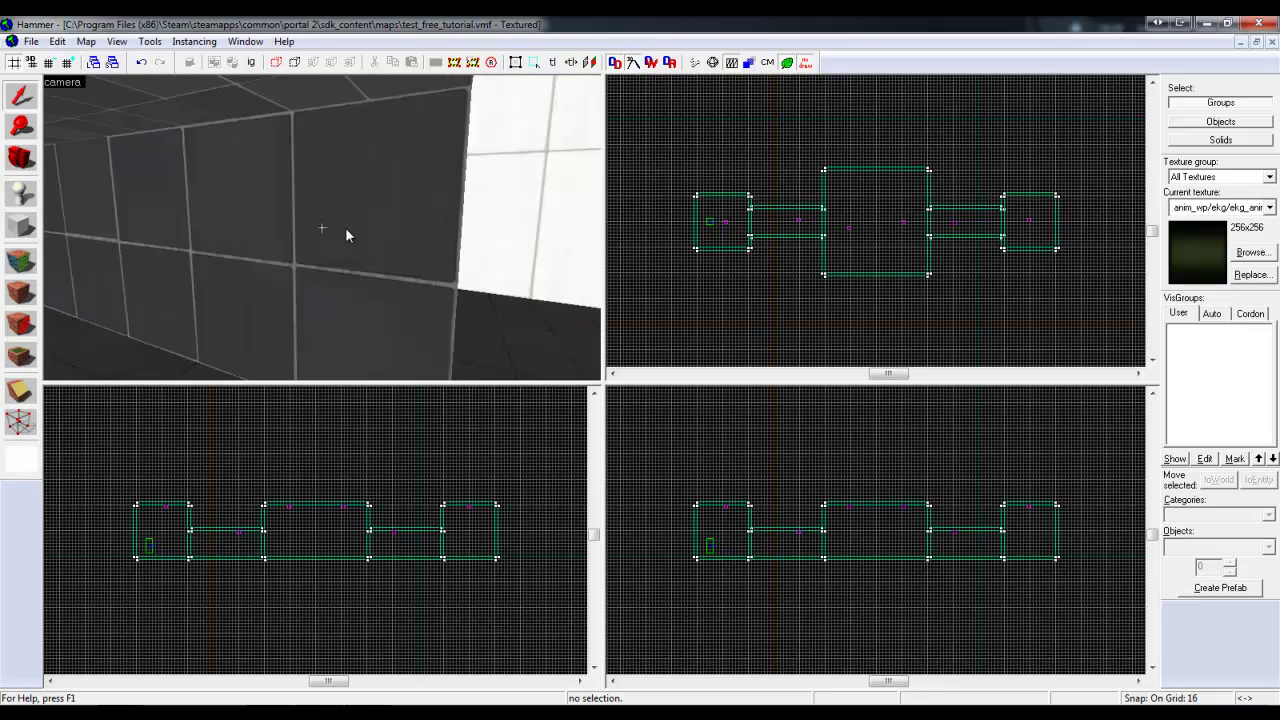
{"action": "key", "text": "s"}
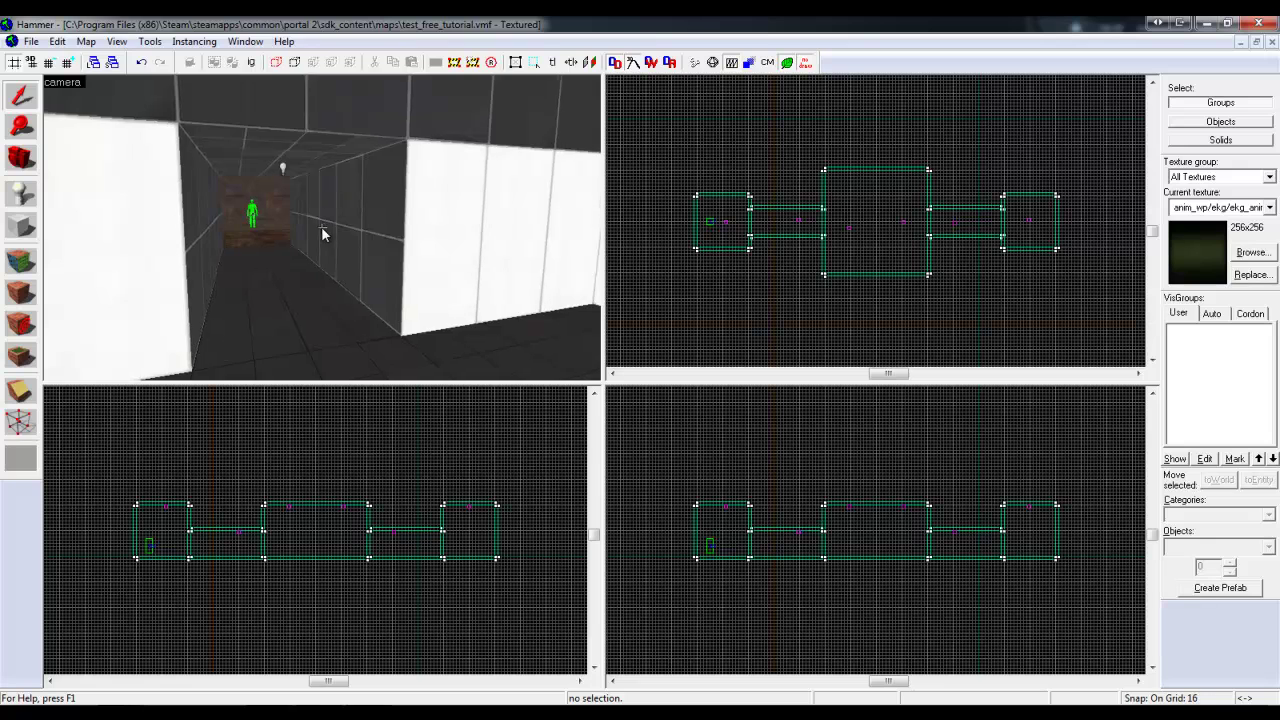
{"action": "key", "text": "a"}
{"action": "key", "text": "Left"}
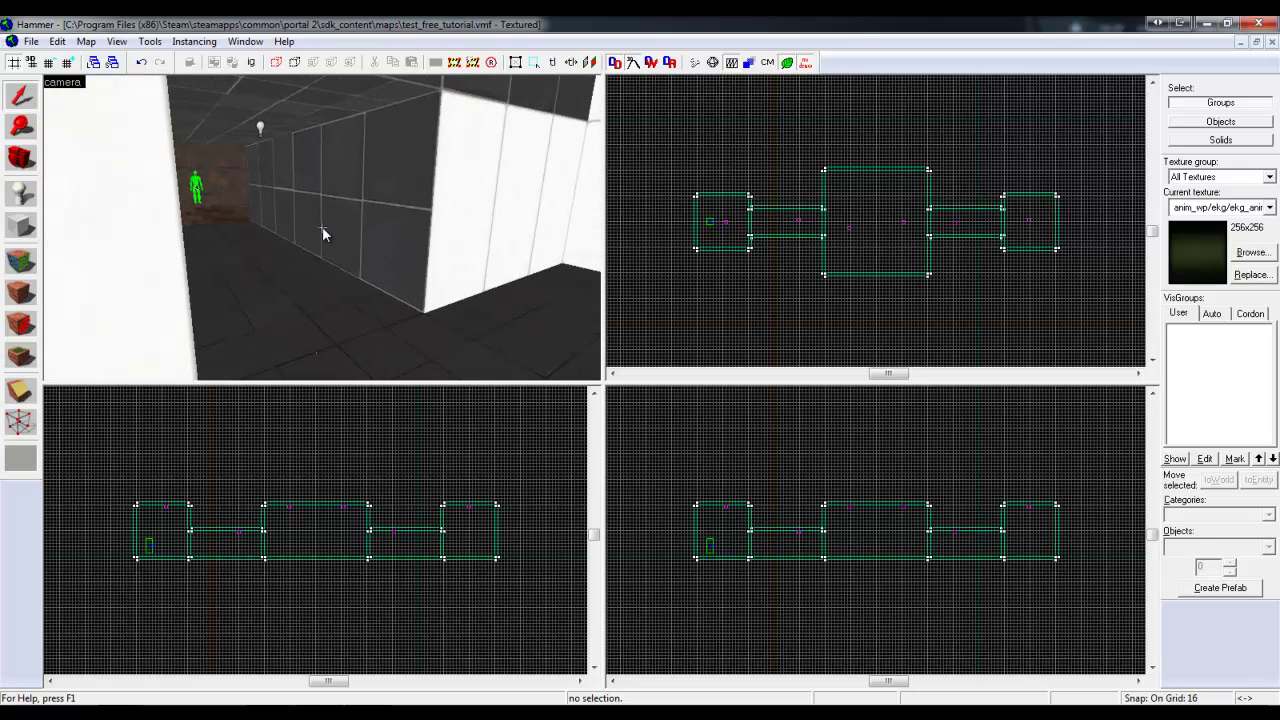
{"action": "key", "text": "Right"}
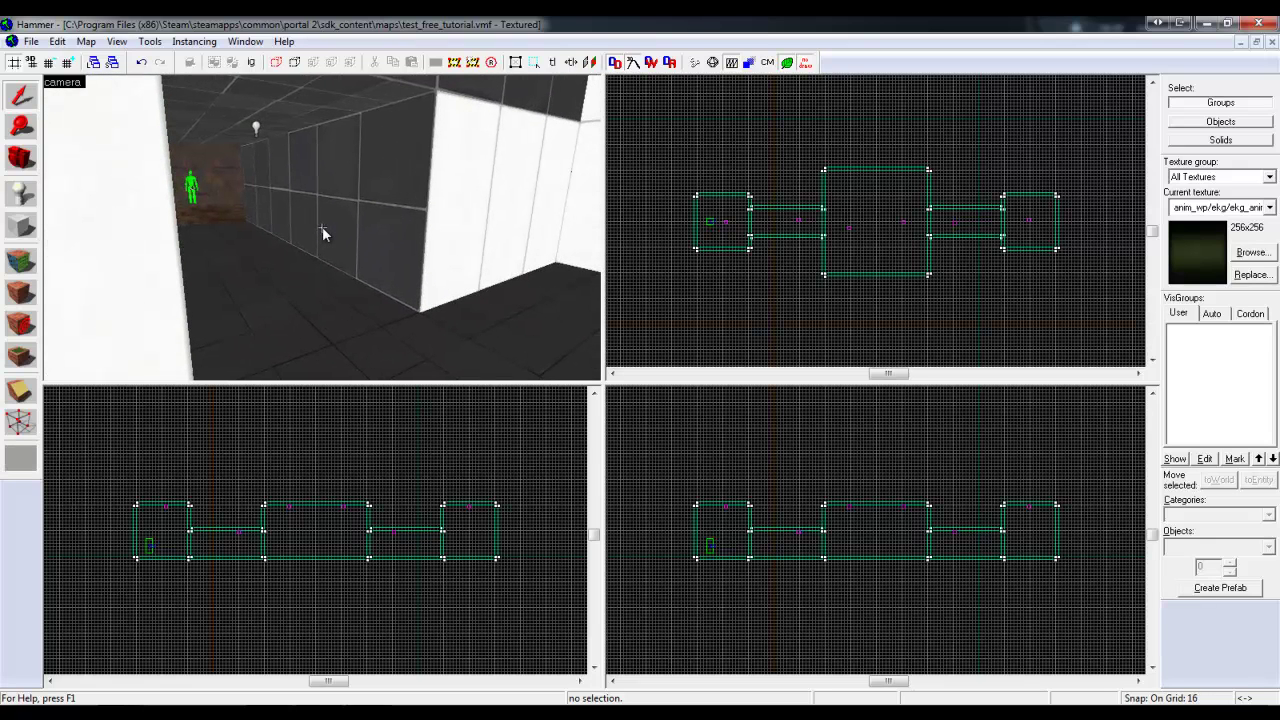
{"action": "key", "text": "Up"}
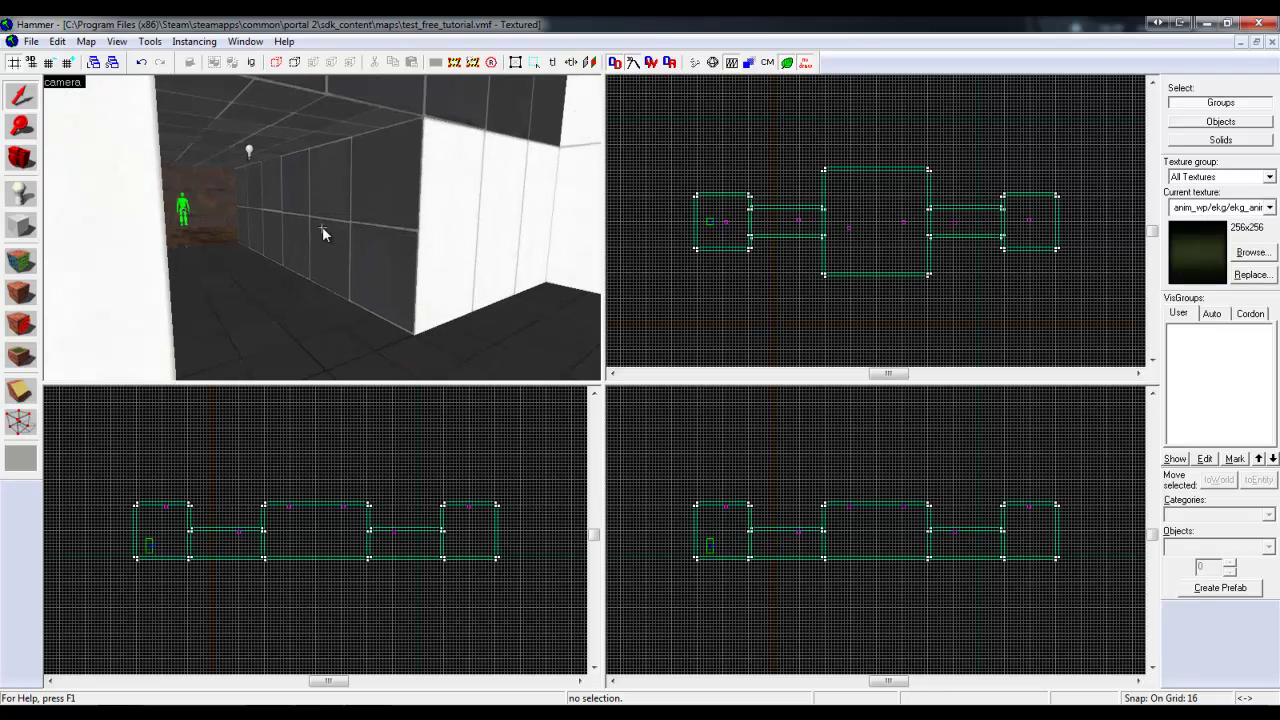
{"action": "key", "text": "Left"}
{"action": "key", "text": "w"}
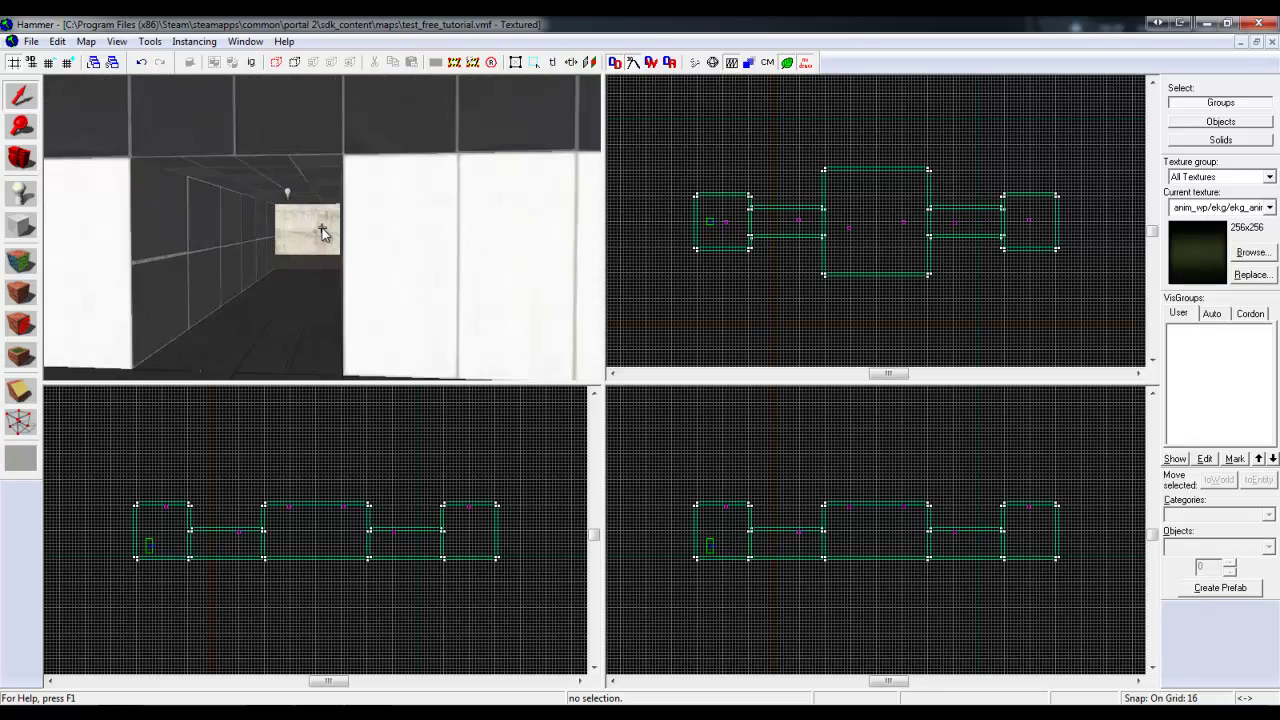
{"action": "key", "text": "w"}
{"action": "key", "text": "Down"}
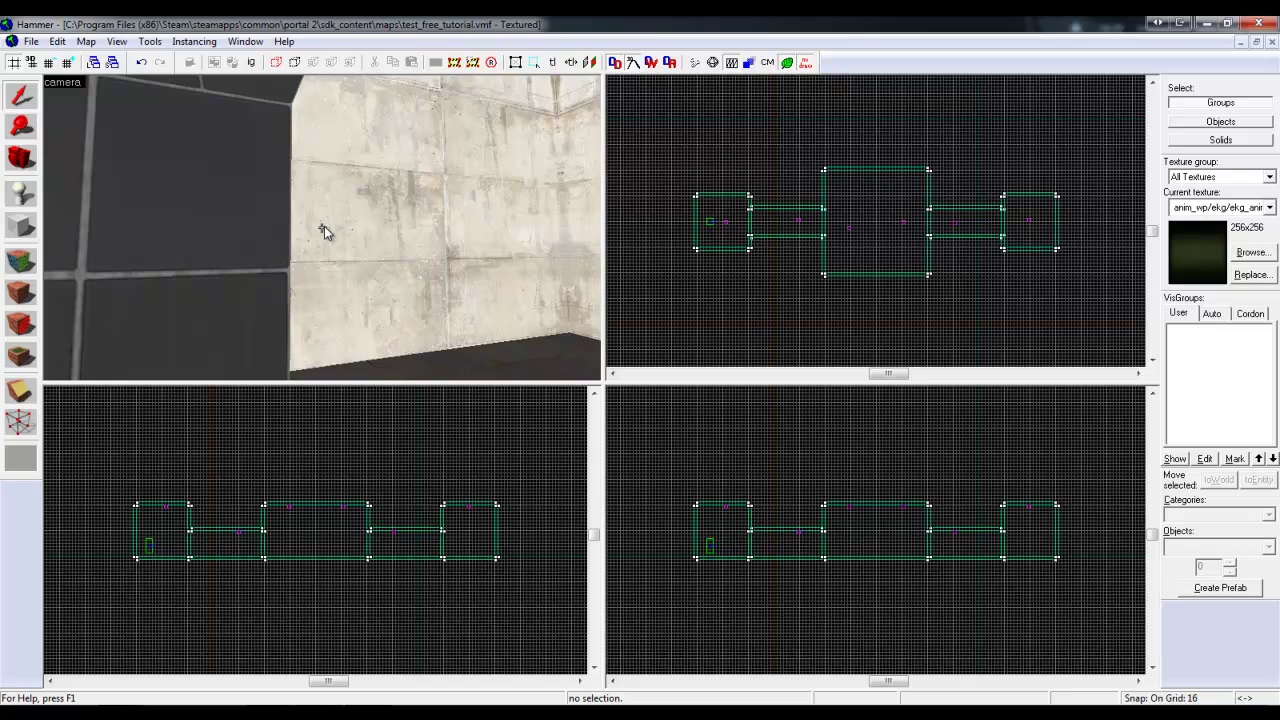
{"action": "key", "text": "Up"}
{"action": "key", "text": "w"}
{"action": "key", "text": "Left"}
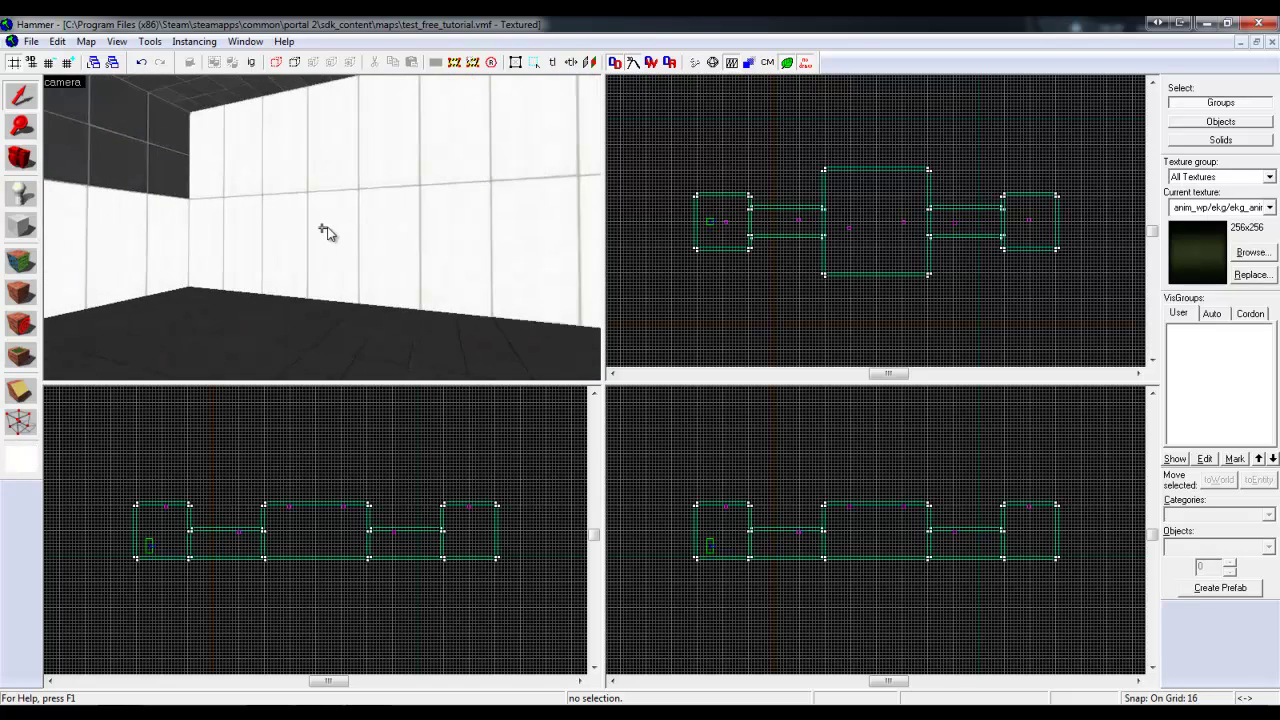
{"action": "key", "text": "Up"}
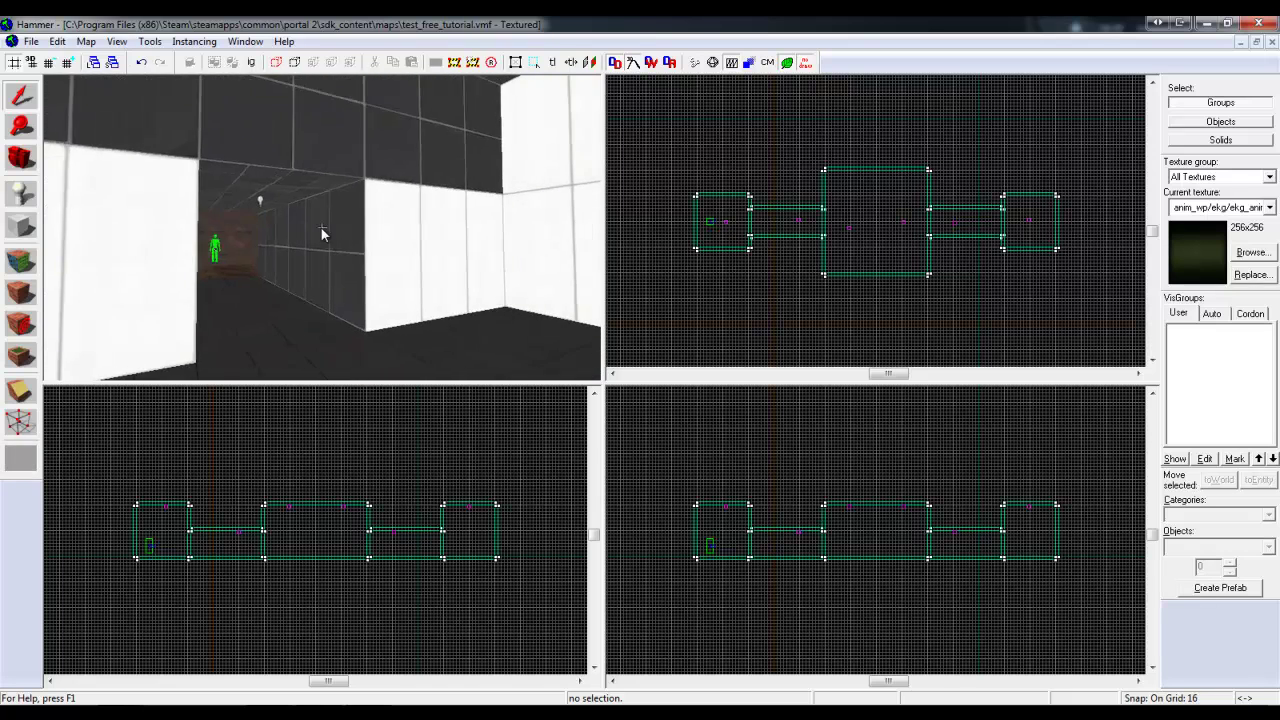
{"action": "key", "text": "w"}
{"action": "key", "text": "w"}
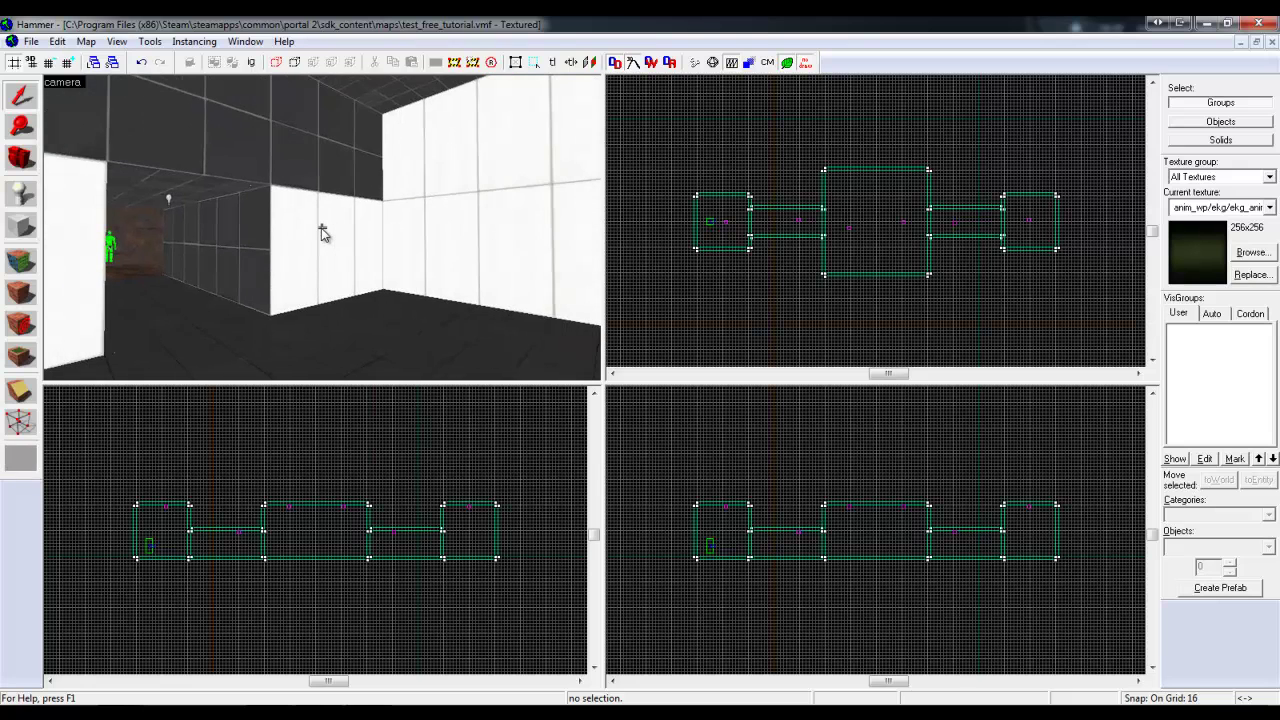
Place an info_player_start entity on the outside roof of the large central chamber
{"action": "key", "text": "s"}
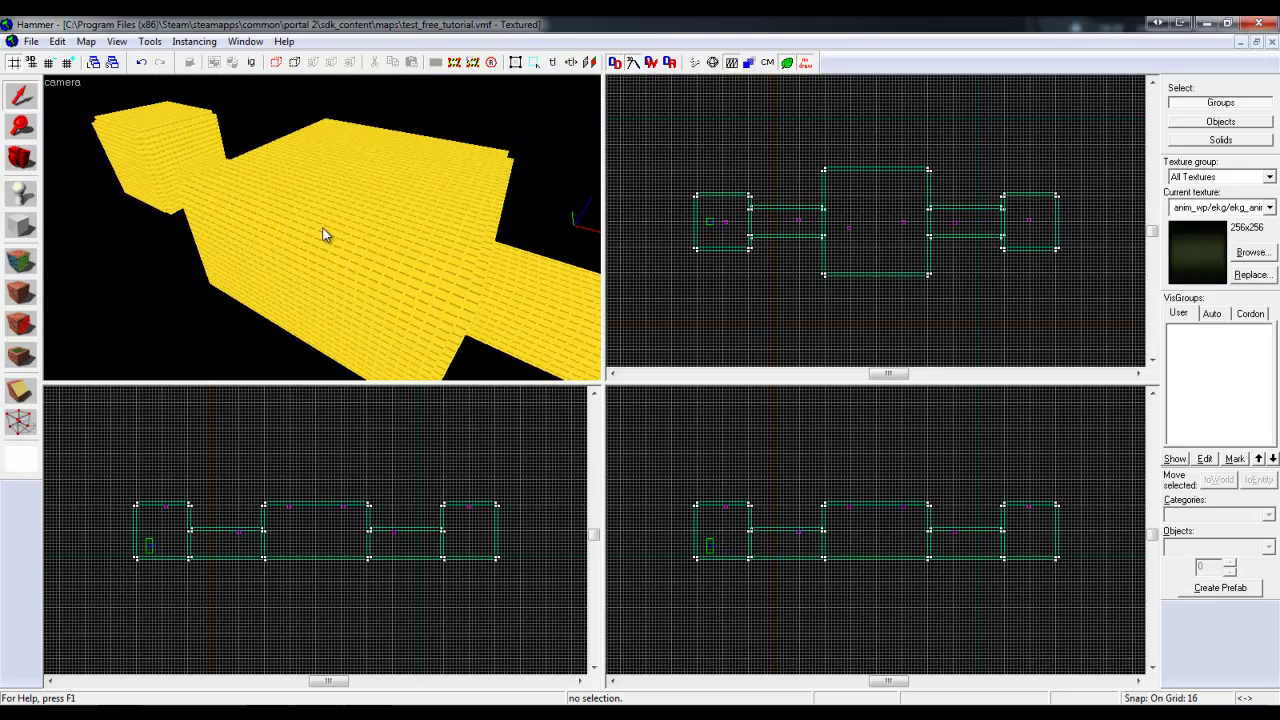
{"action": "key", "text": "z"}
{"action": "left_click", "coordinate": [20, 195]}
{"action": "left_click", "coordinate": [287, 165]}
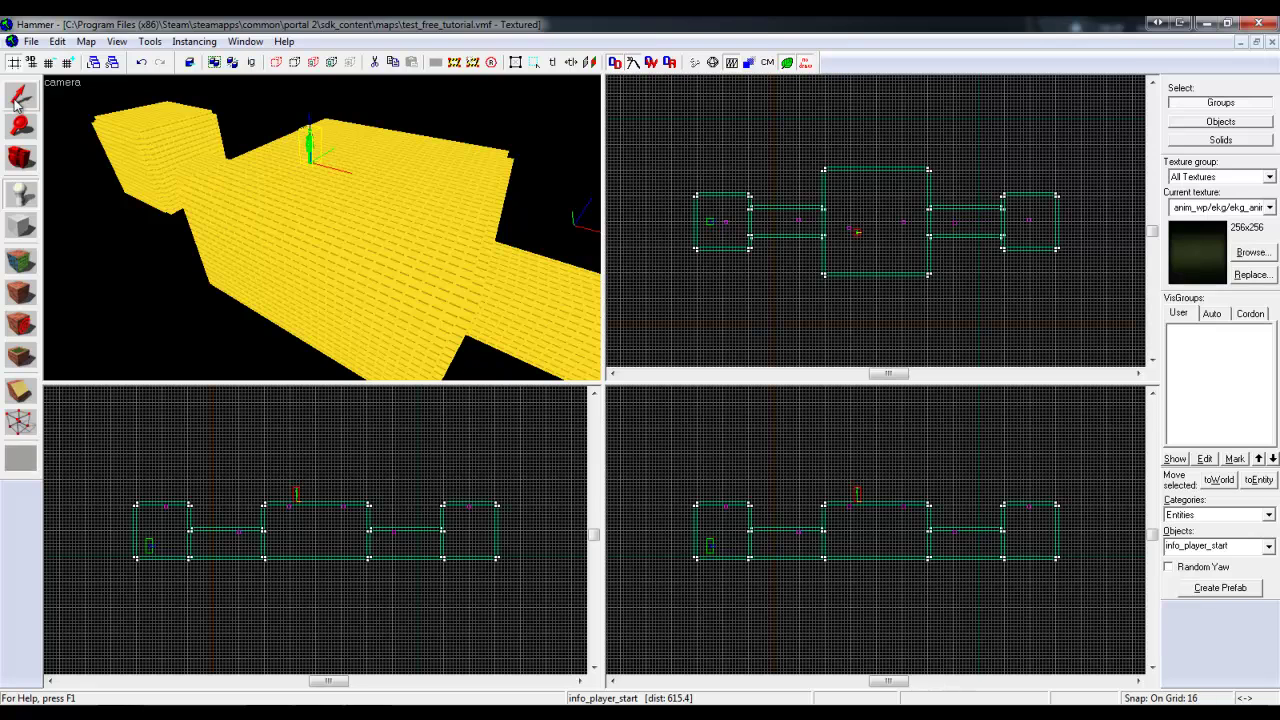
{"action": "left_click", "coordinate": [18, 97]}
Change the class of the entity on the chamber's roof to func_instance
{"action": "double_click", "coordinate": [310, 139]}
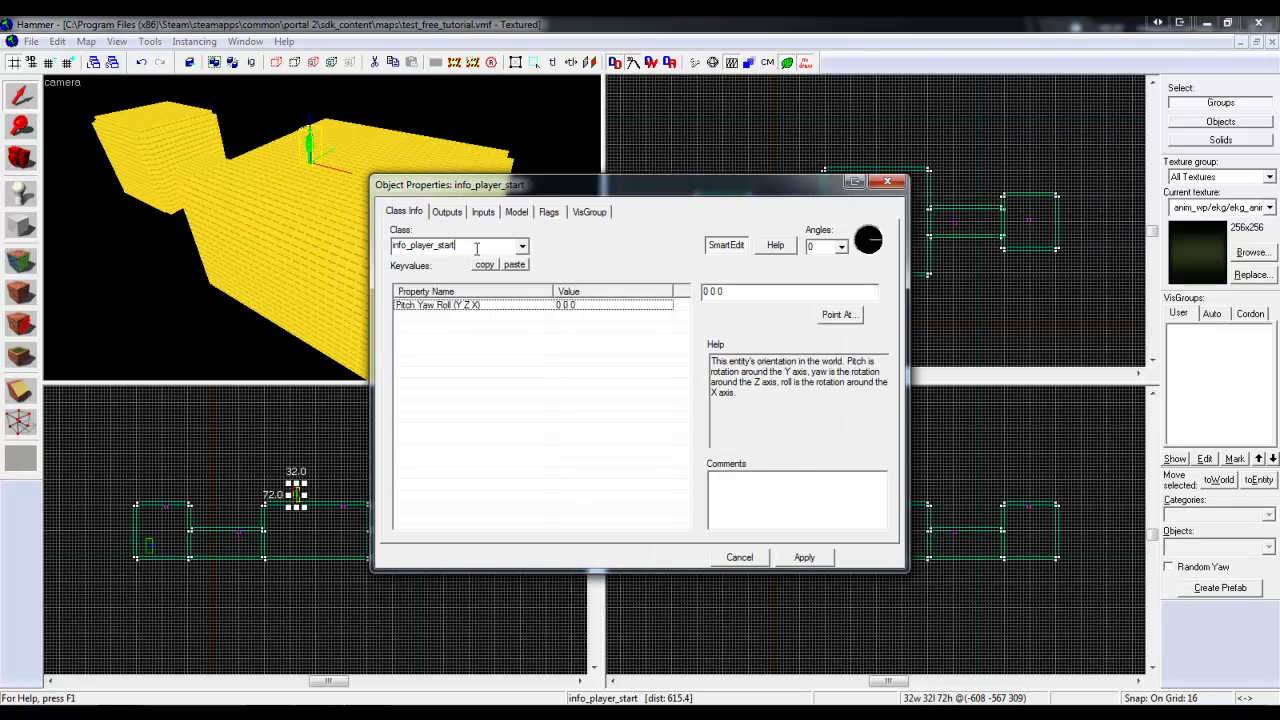
{"action": "type", "text": "inf"}
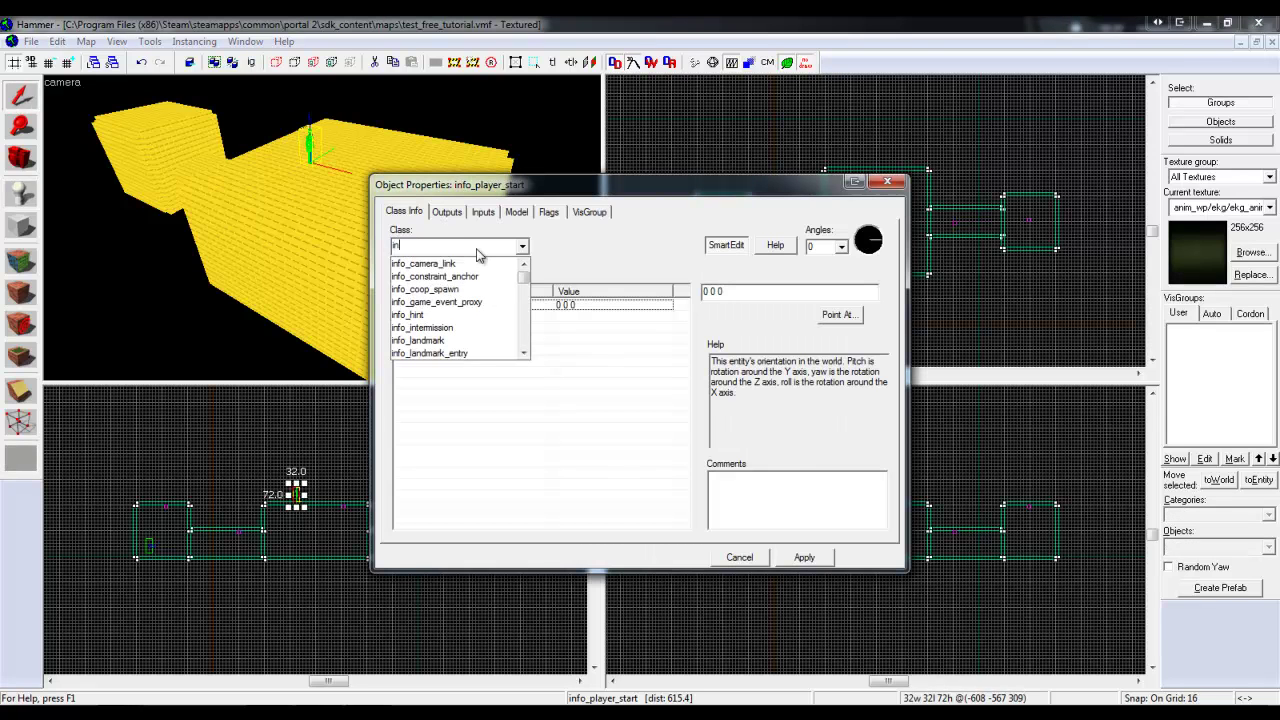
{"action": "key", "text": "Down"}
{"action": "key", "text": "Down"}
{"action": "key", "text": "Down"}
{"action": "key", "text": "Down"}
{"action": "key", "text": "Down"}
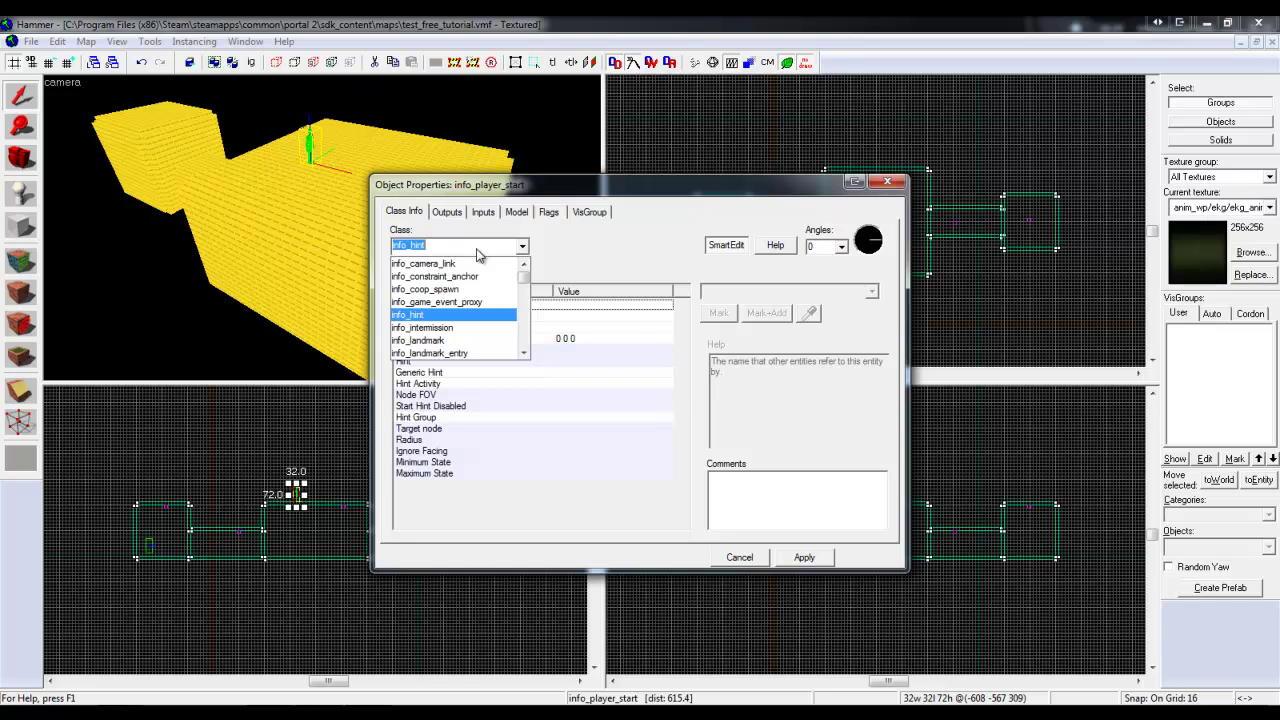
{"action": "type", "text": "func_instance"}
{"action": "key", "text": "Return"}
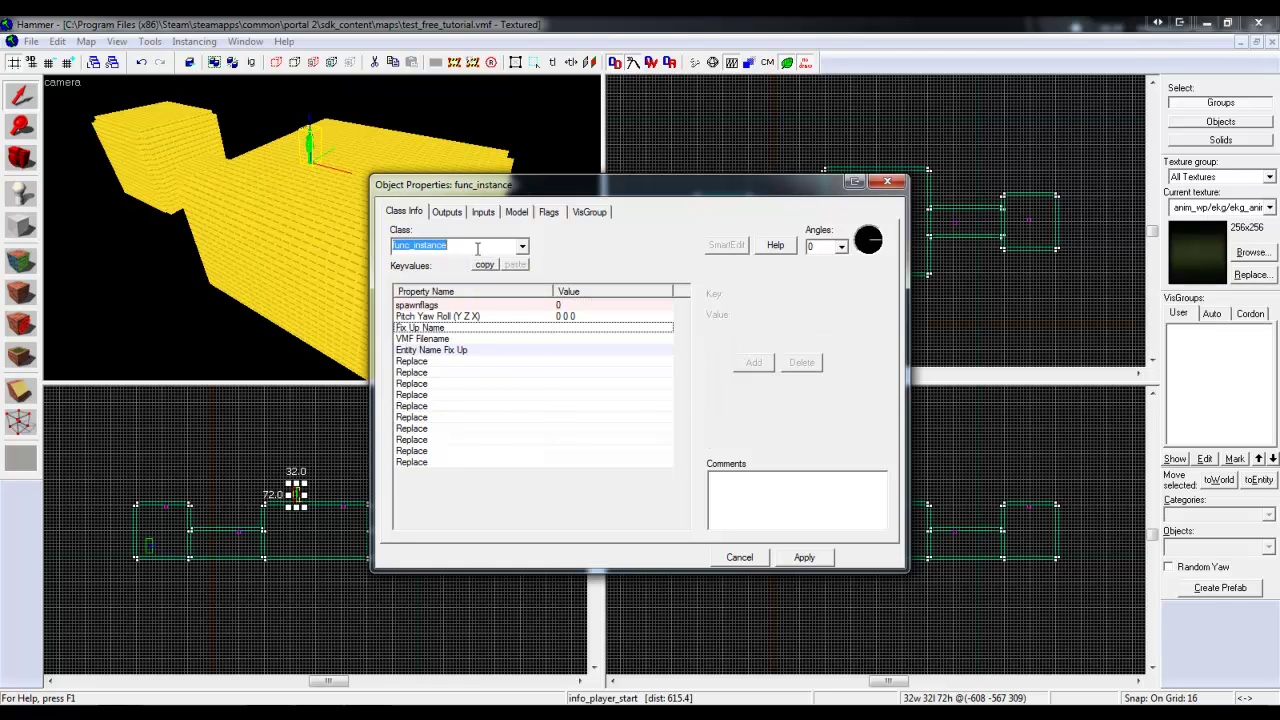
Set the instance's VMF filename to global_pti_ents.vmf from the instances\p2editor folder
{"action": "left_click", "coordinate": [588, 328]}
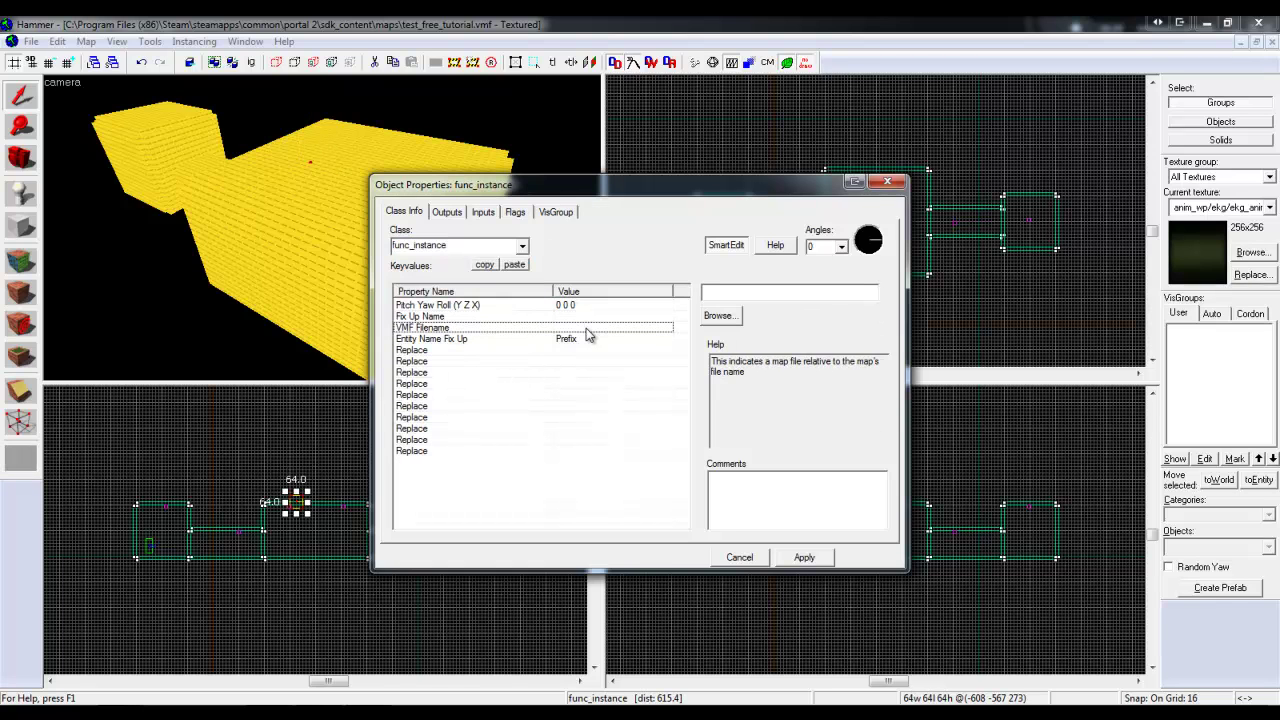
{"action": "left_click", "coordinate": [726, 321]}
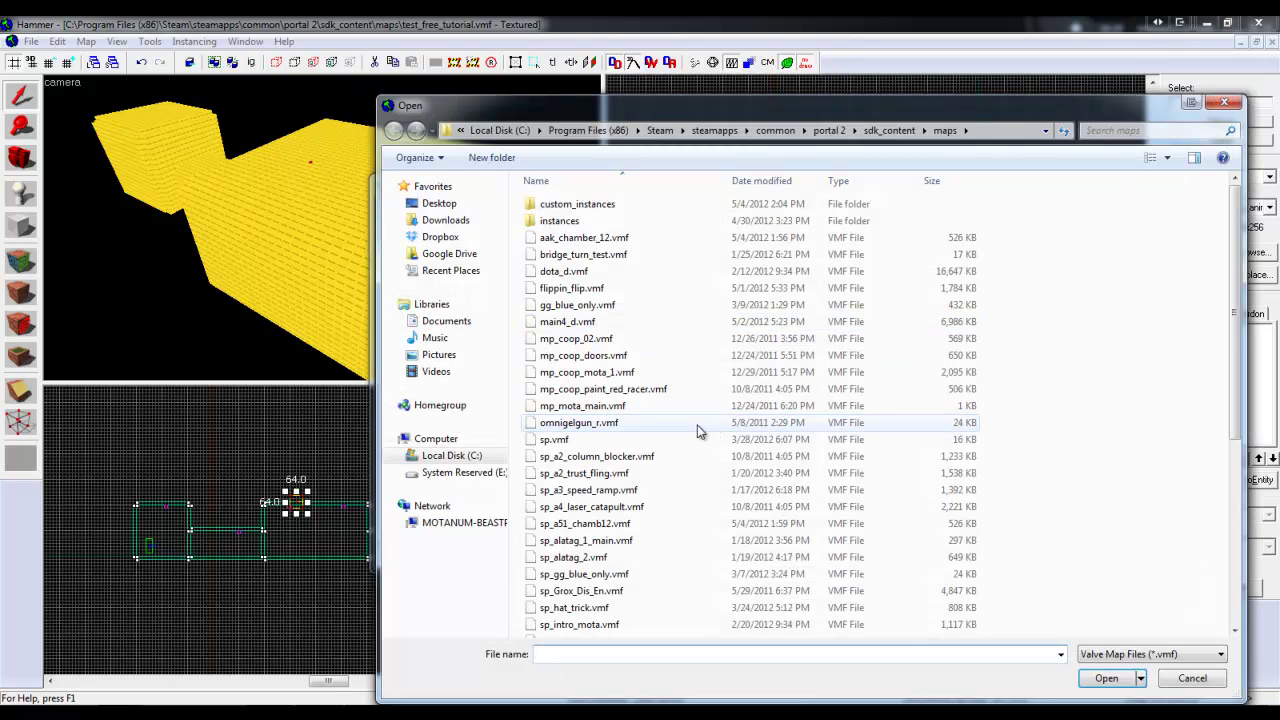
{"action": "left_click", "coordinate": [677, 439]}
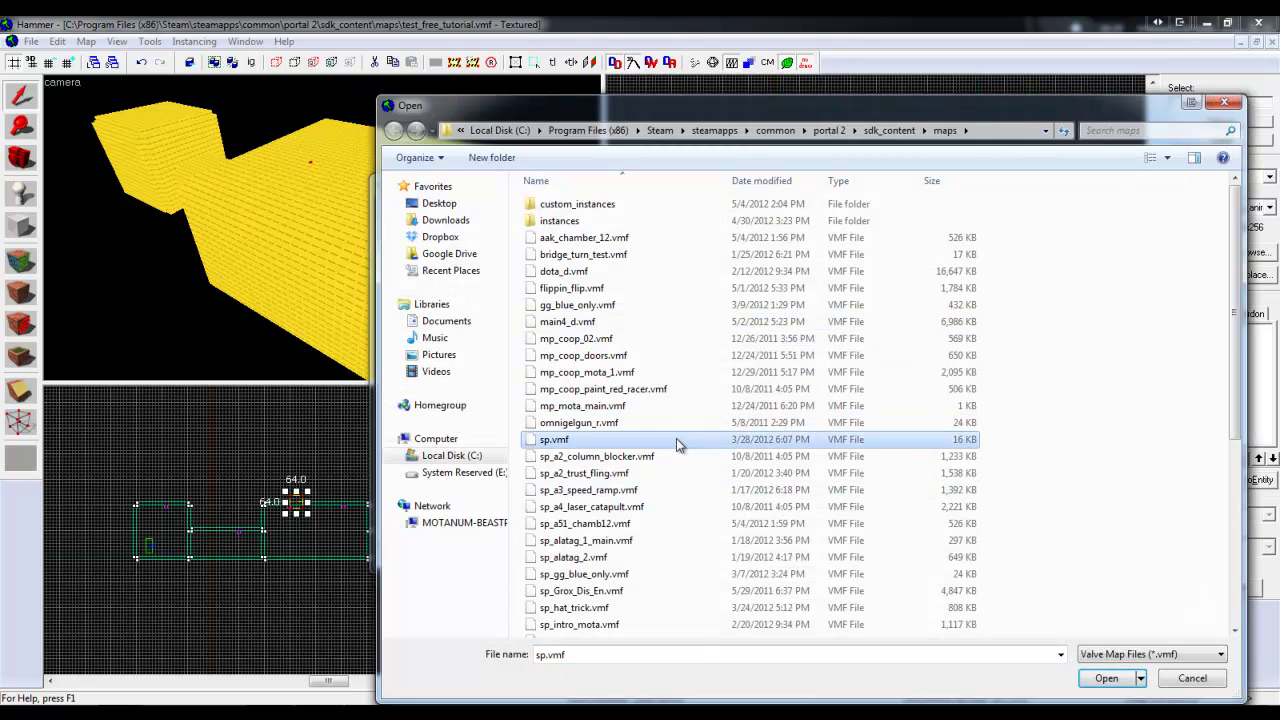
{"action": "scroll", "coordinate": [676, 440], "scroll_direction": "down", "scroll_amount": 5}
{"action": "scroll", "coordinate": [676, 443], "scroll_direction": "up", "scroll_amount": 5}
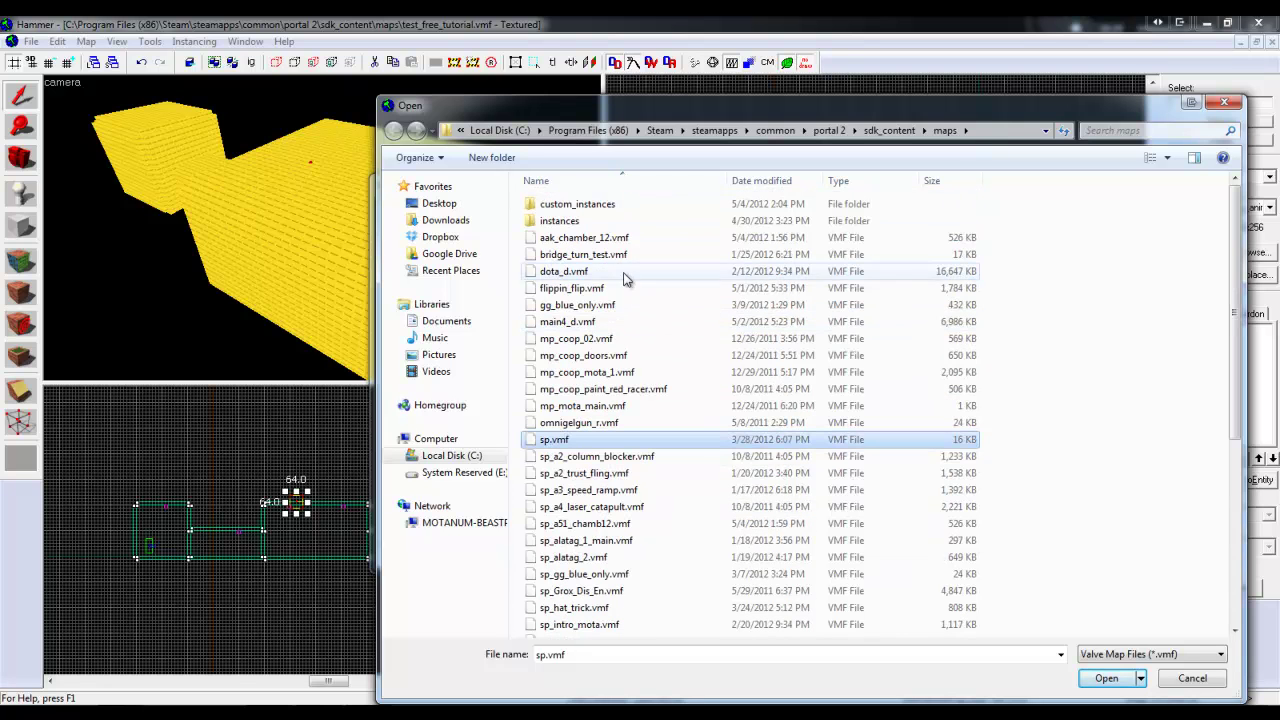
{"action": "double_click", "coordinate": [596, 222]}
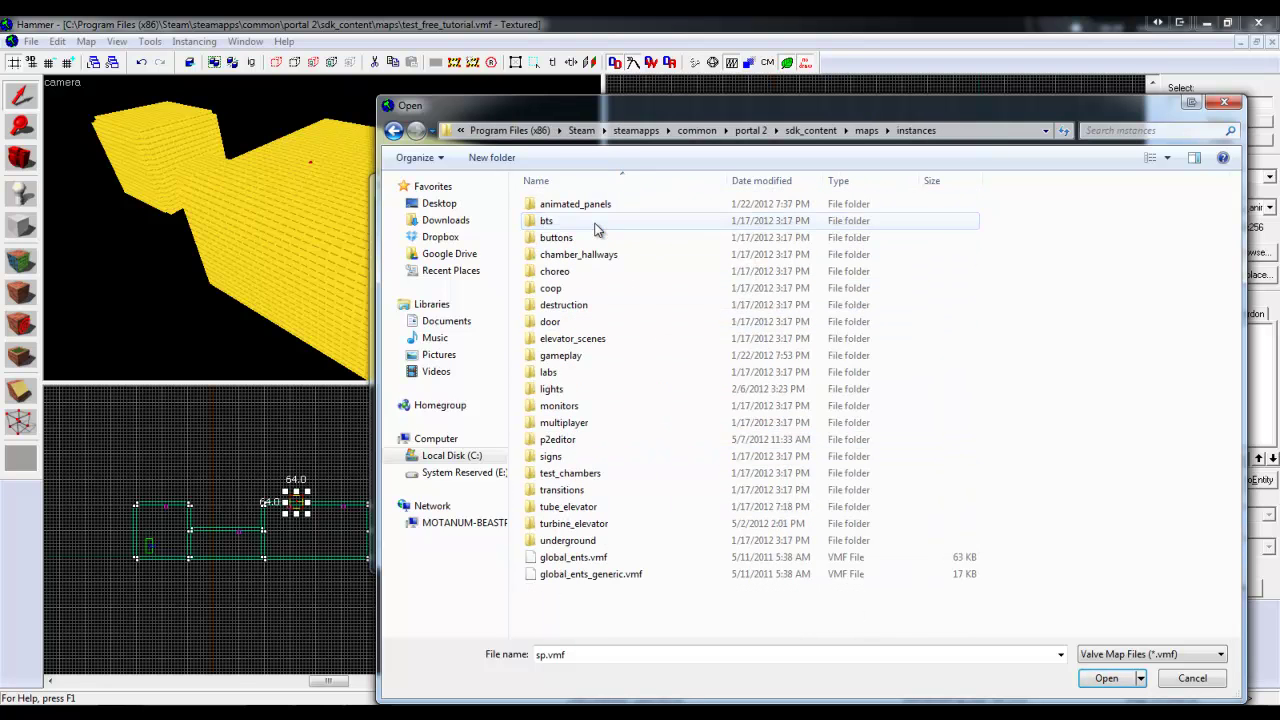
{"action": "left_click", "coordinate": [597, 440]}
{"action": "double_click", "coordinate": [597, 440]}
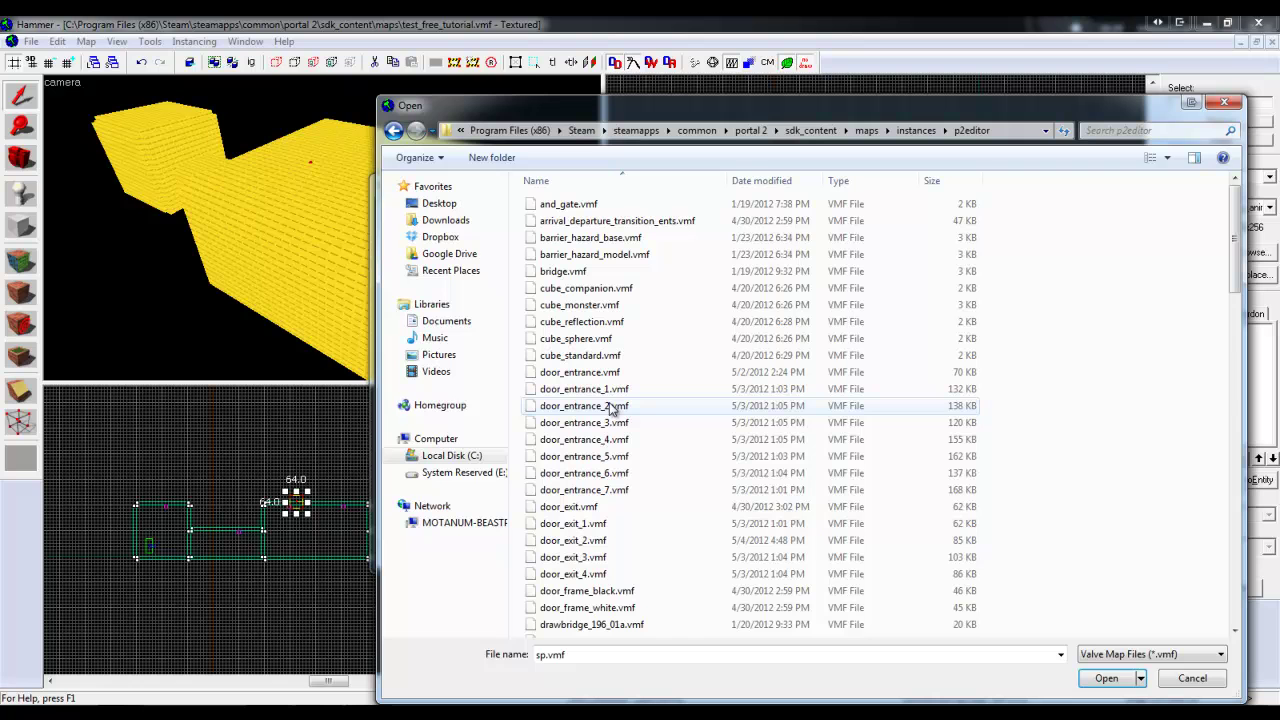
{"action": "left_click", "coordinate": [598, 439]}
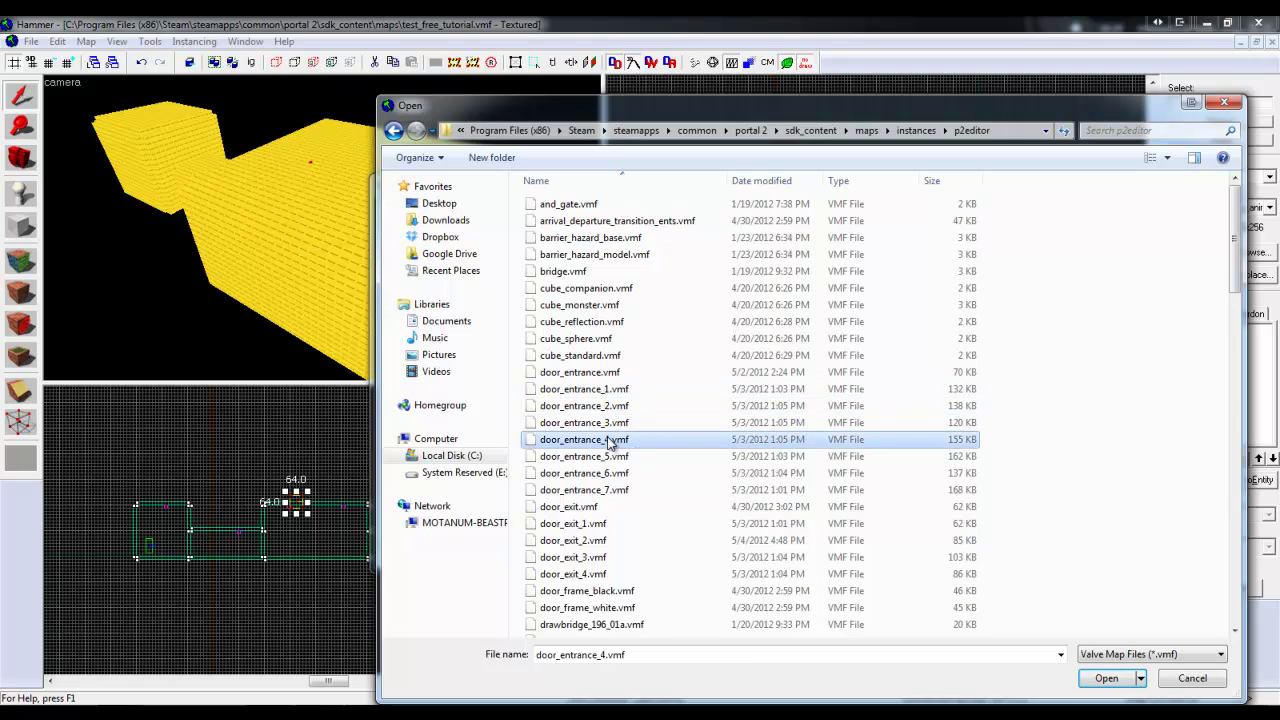
{"action": "scroll", "coordinate": [605, 410], "scroll_direction": "down", "scroll_amount": 9}
{"action": "scroll", "coordinate": [608, 413], "scroll_direction": "down", "scroll_amount": 5}
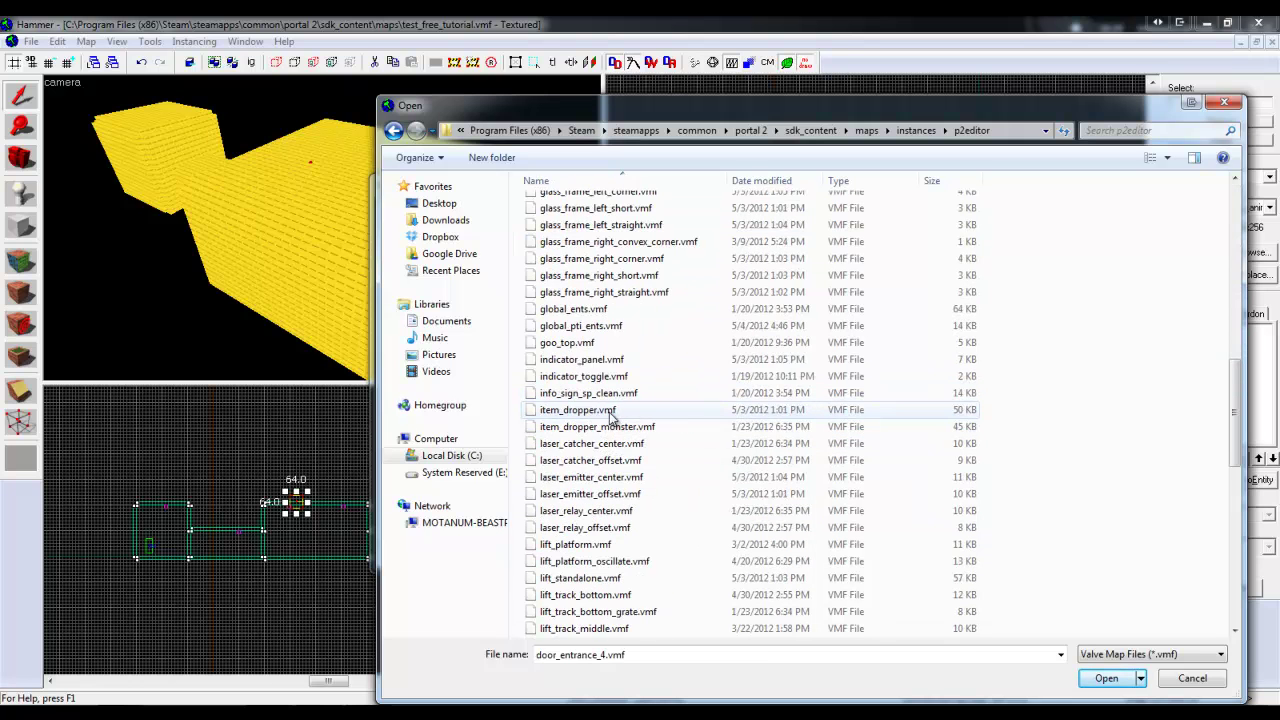
{"action": "double_click", "coordinate": [580, 325]}
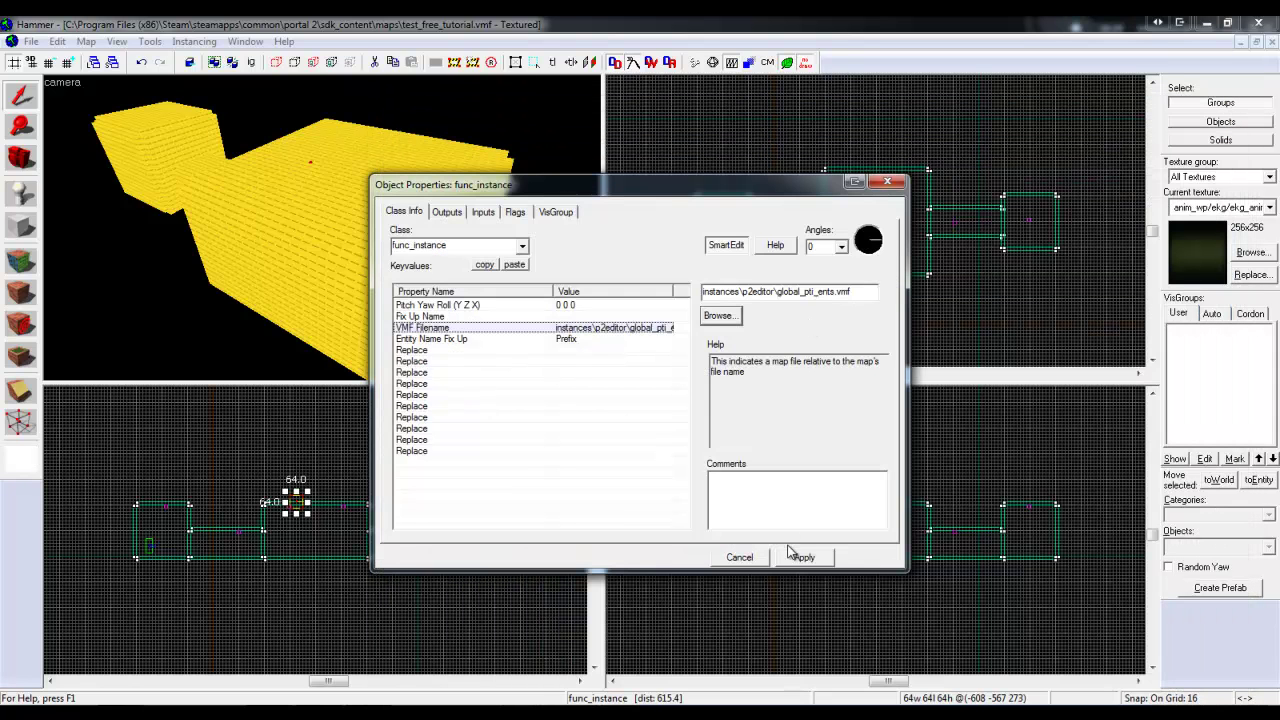
Apply the global_pti_ents.vmf filename to the instance and close its object properties
{"action": "left_click", "coordinate": [790, 554]}
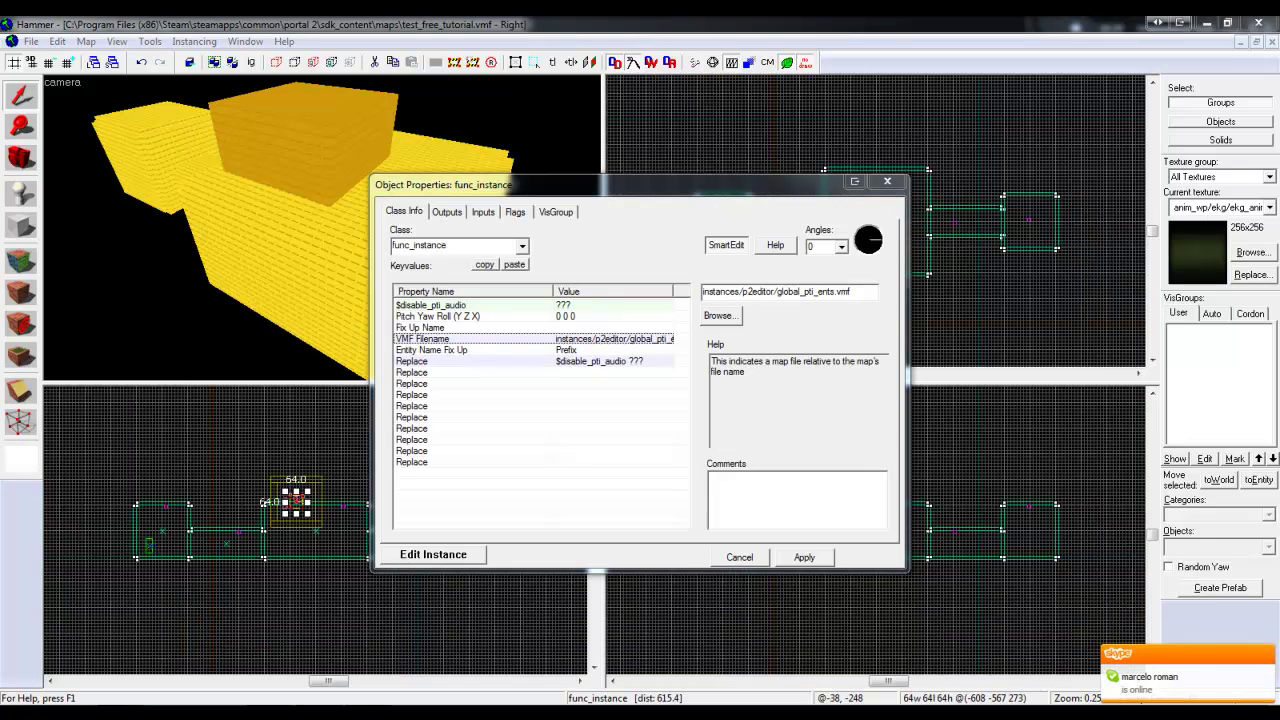
{"action": "right_click", "coordinate": [270, 713]}
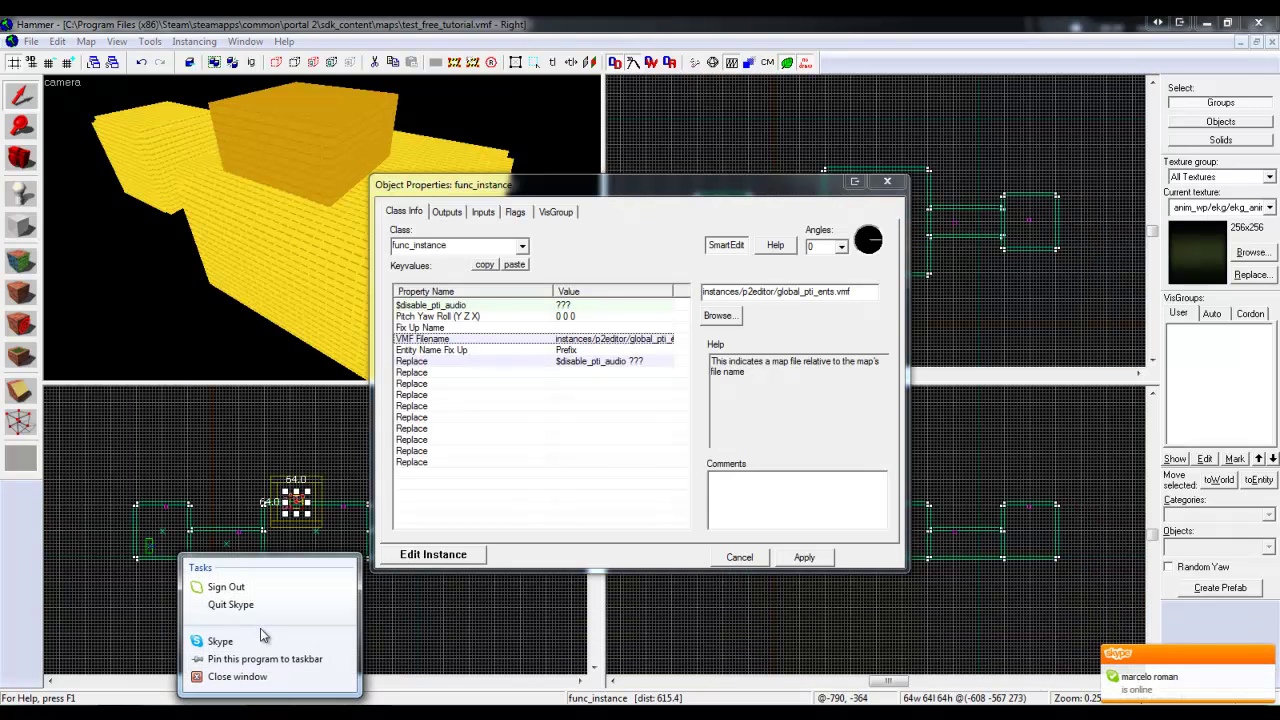
{"action": "left_click", "coordinate": [247, 645]}
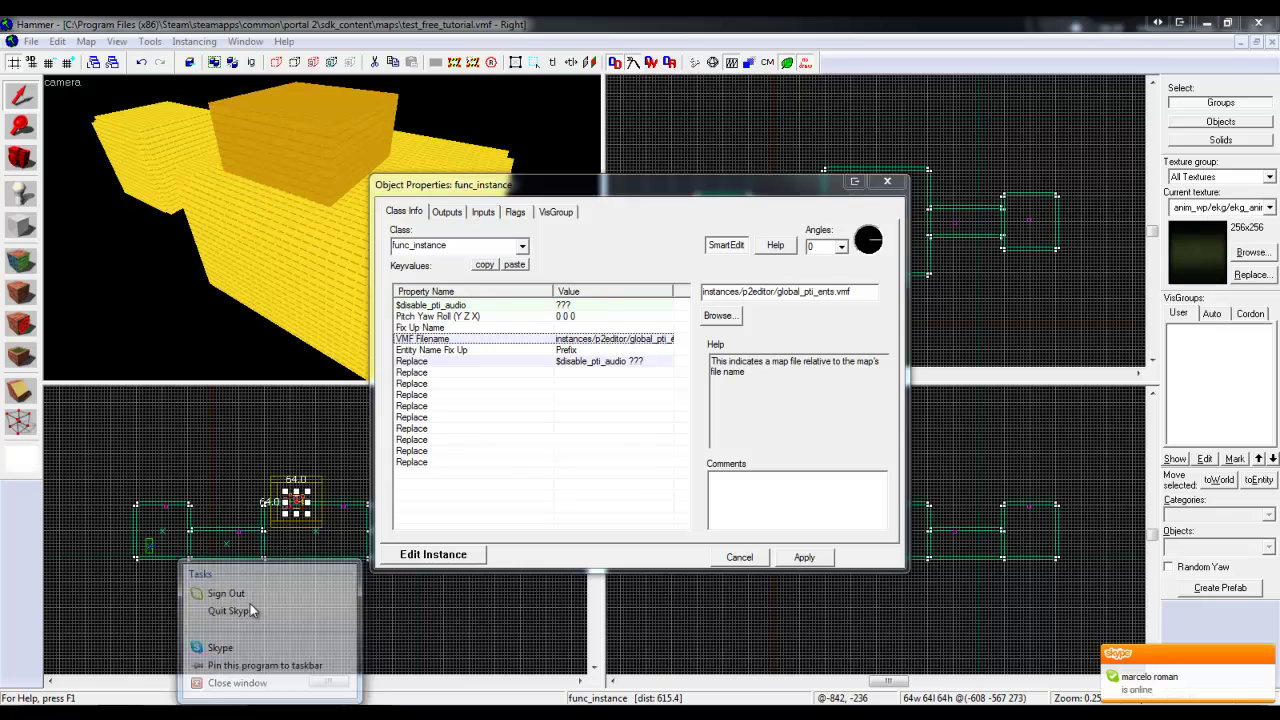
{"action": "left_click", "coordinate": [889, 186]}
Move the global_pti_ents instance off the central chamber's roof to float above the entry corridor
{"action": "left_click", "coordinate": [321, 227]}
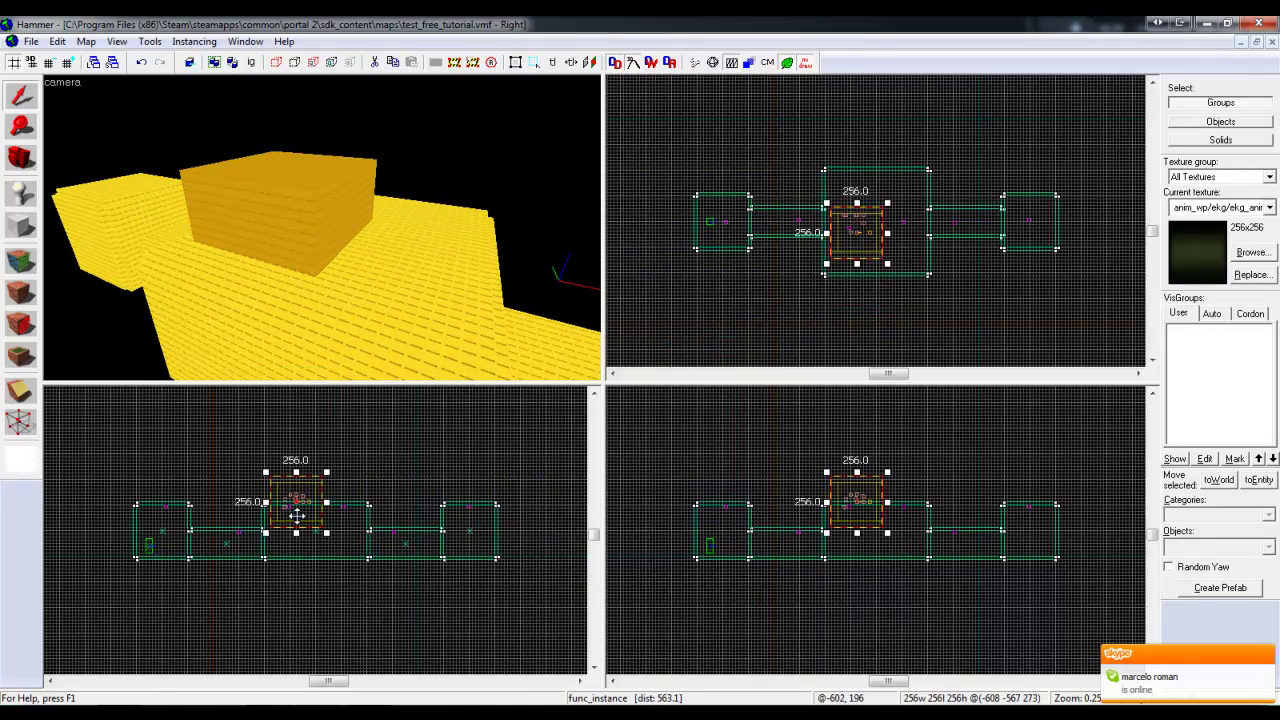
{"action": "left_click_drag", "start_coordinate": [297, 515], "coordinate": [224, 477]}
{"action": "key", "text": "Escape"}
{"action": "key", "text": "z"}
{"action": "key", "text": "w"}
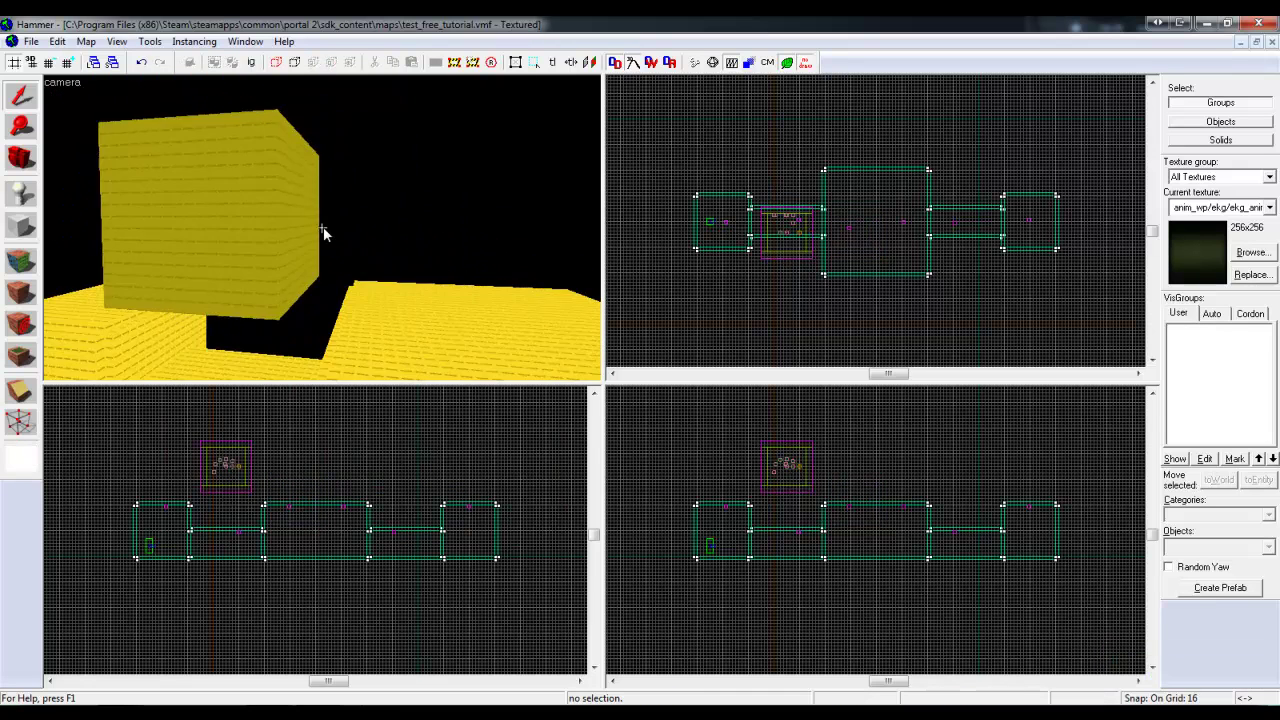
Set the global_pti_ents instance's $disable_pti_audio replacement value to 1 and its Fix Up Name to pti_ents
{"action": "double_click", "coordinate": [322, 228]}
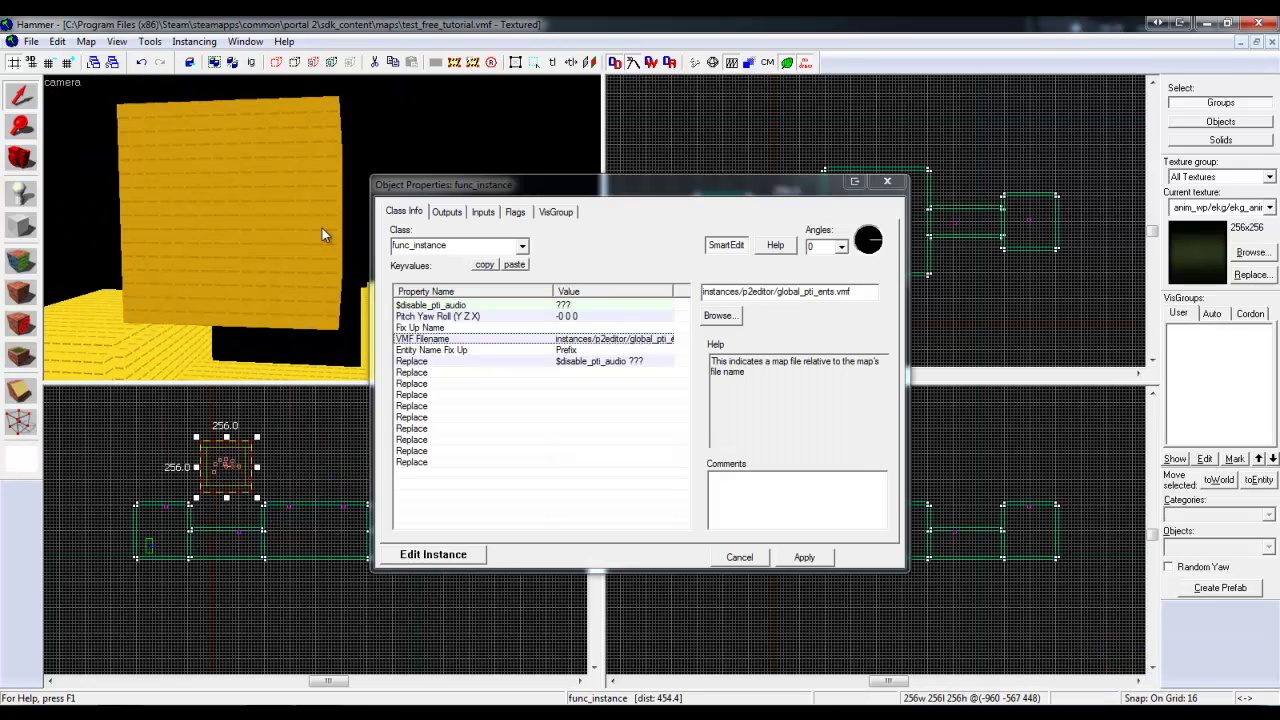
{"action": "left_click", "coordinate": [620, 361]}
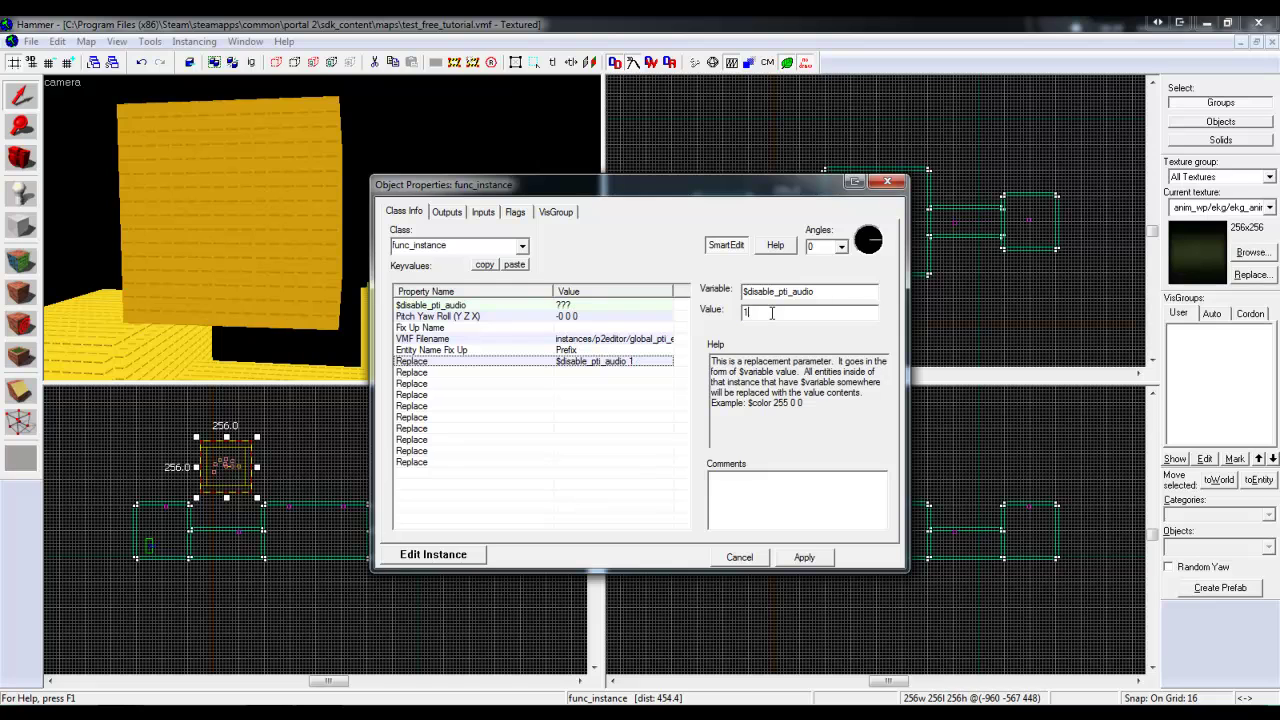
{"action": "left_click", "coordinate": [632, 328]}
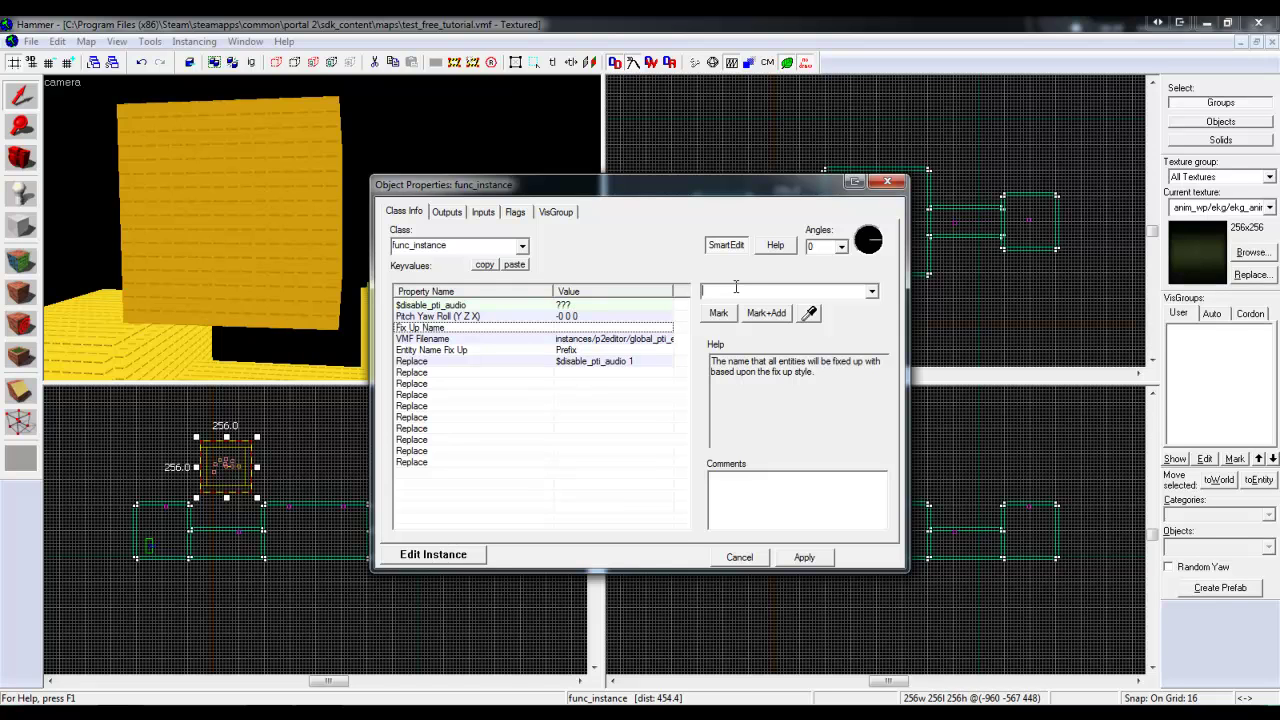
{"action": "type", "text": "global"}
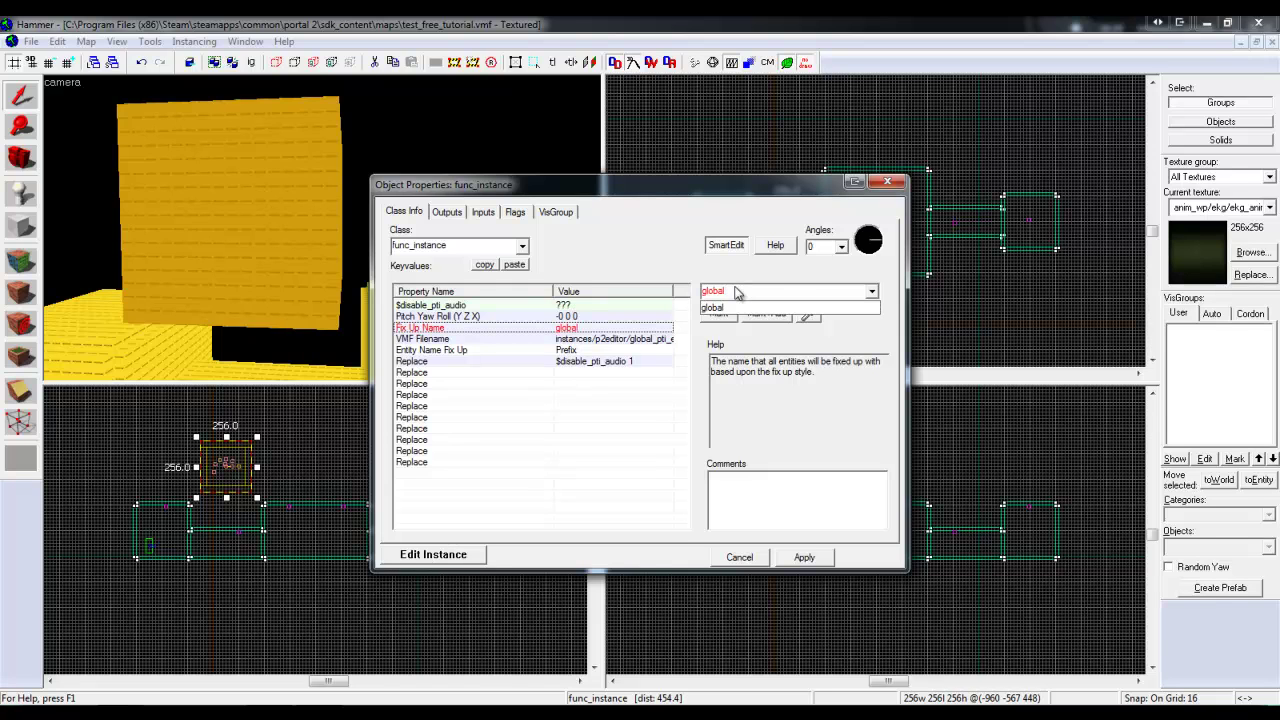
{"action": "key", "text": "BackSpace"}
{"action": "key", "text": "BackSpace"}
{"action": "key", "text": "BackSpace"}
{"action": "type", "text": "p"}
{"action": "key", "text": "Return"}
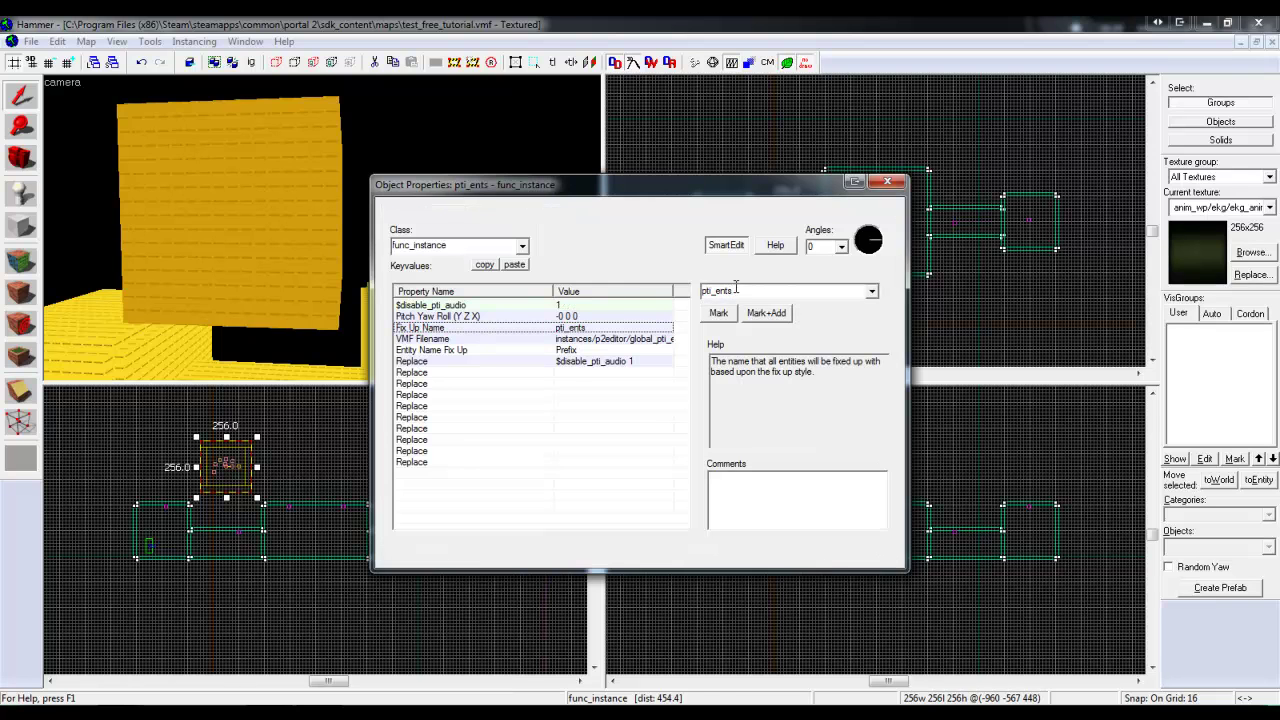
{"action": "left_click", "coordinate": [886, 183]}
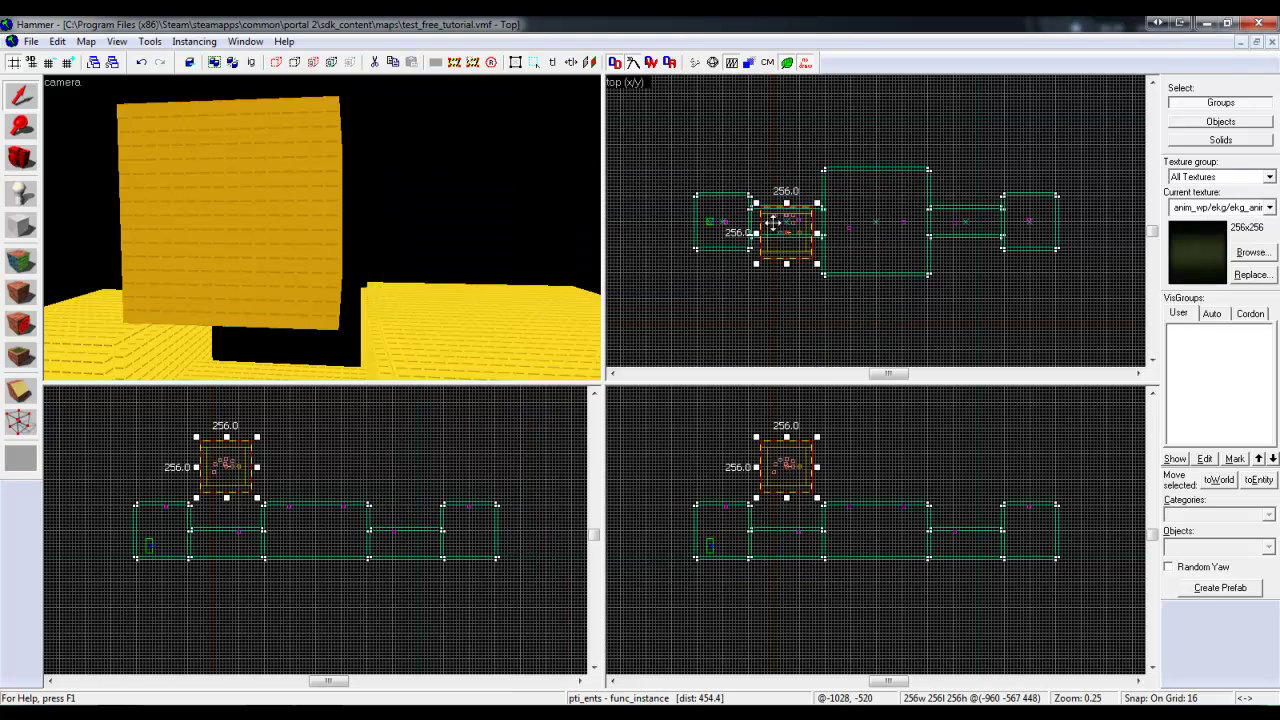
Move the pti_ents instance higher and well away from the rooms so it sits clear of the map
{"action": "left_click_drag", "start_coordinate": [774, 214], "coordinate": [760, 110]}
{"action": "left_click_drag", "start_coordinate": [782, 476], "coordinate": [803, 458]}
{"action": "left_click", "coordinate": [863, 460]}
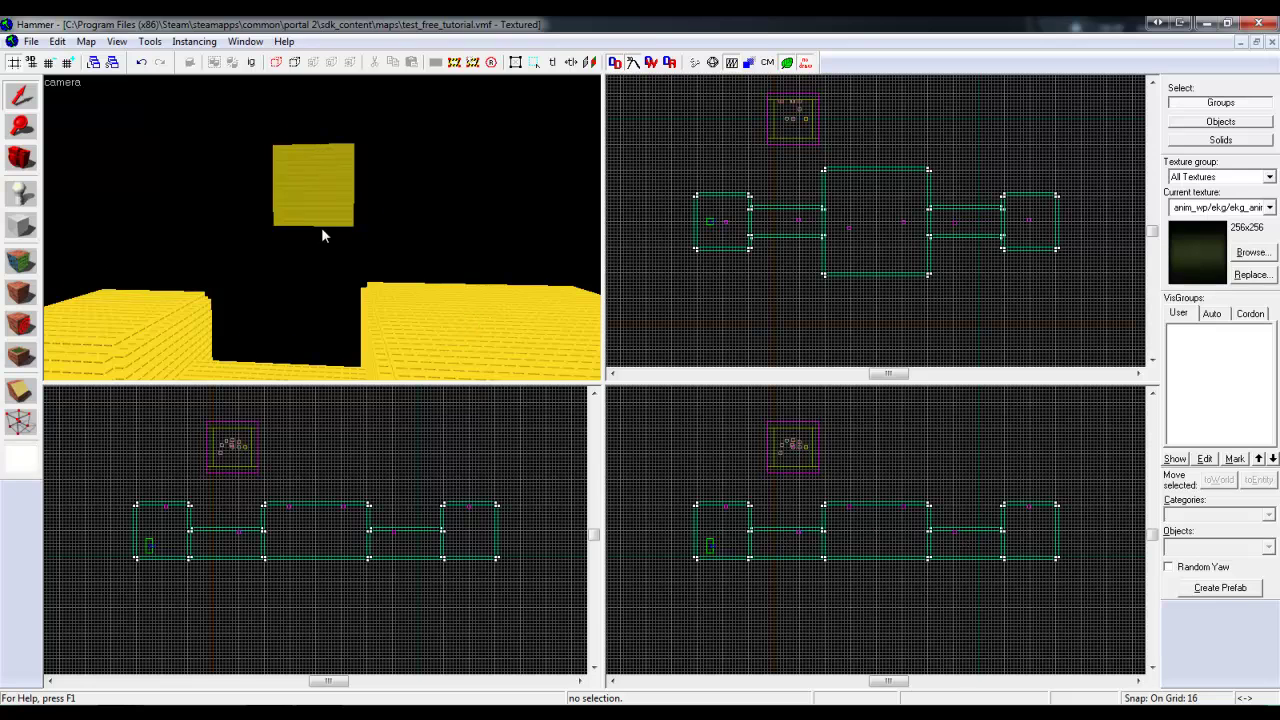
{"action": "key", "text": "w"}
{"action": "key", "text": "z"}
{"action": "left_click", "coordinate": [465, 124]}
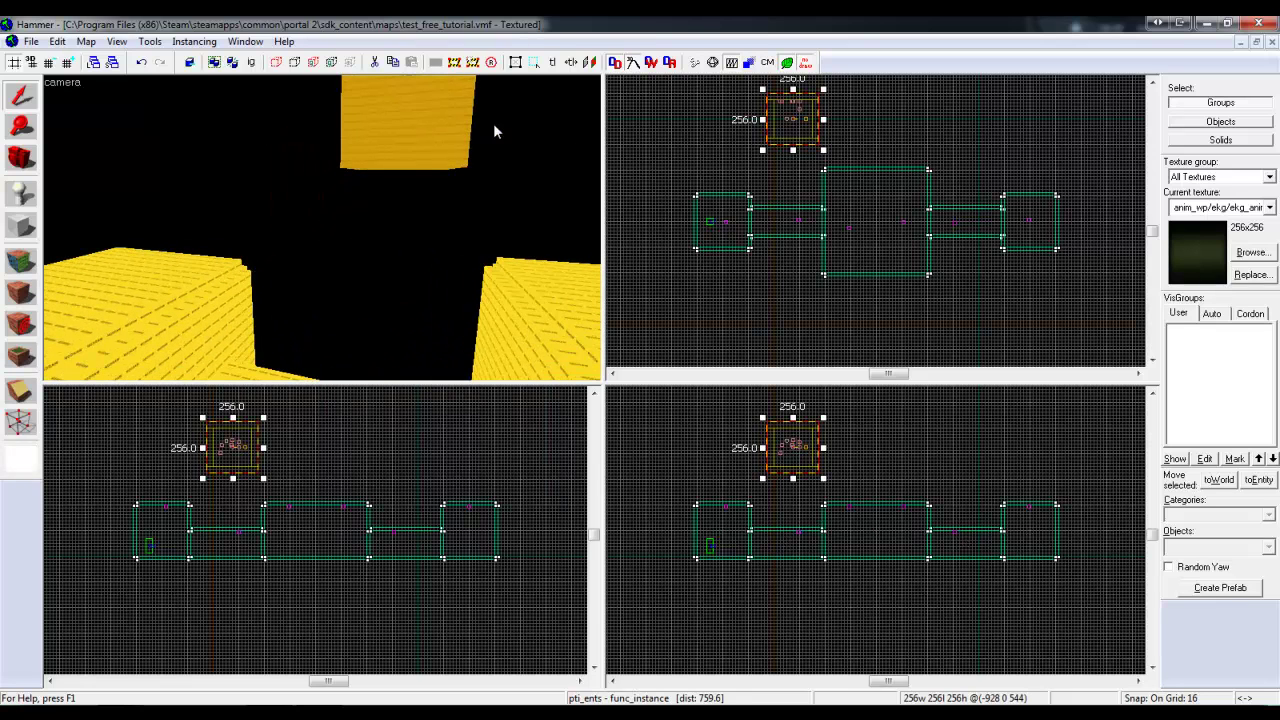
{"action": "left_click_drag", "start_coordinate": [789, 116], "coordinate": [788, 97]}
{"action": "left_click", "coordinate": [793, 139]}
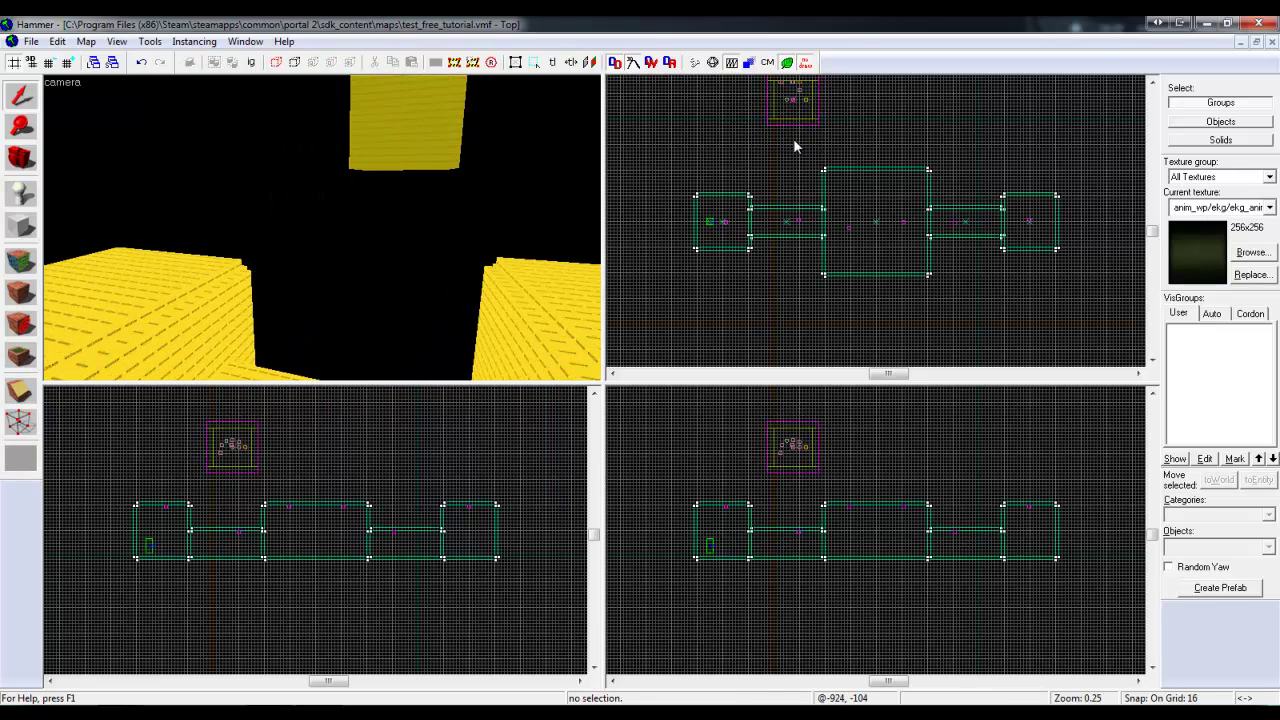
Create a 32 × 128 × 128 unit block textured tools/toolstrigger across the entry corridor's opening into the central chamber
{"action": "key", "text": "z"}
{"action": "key", "text": "w"}
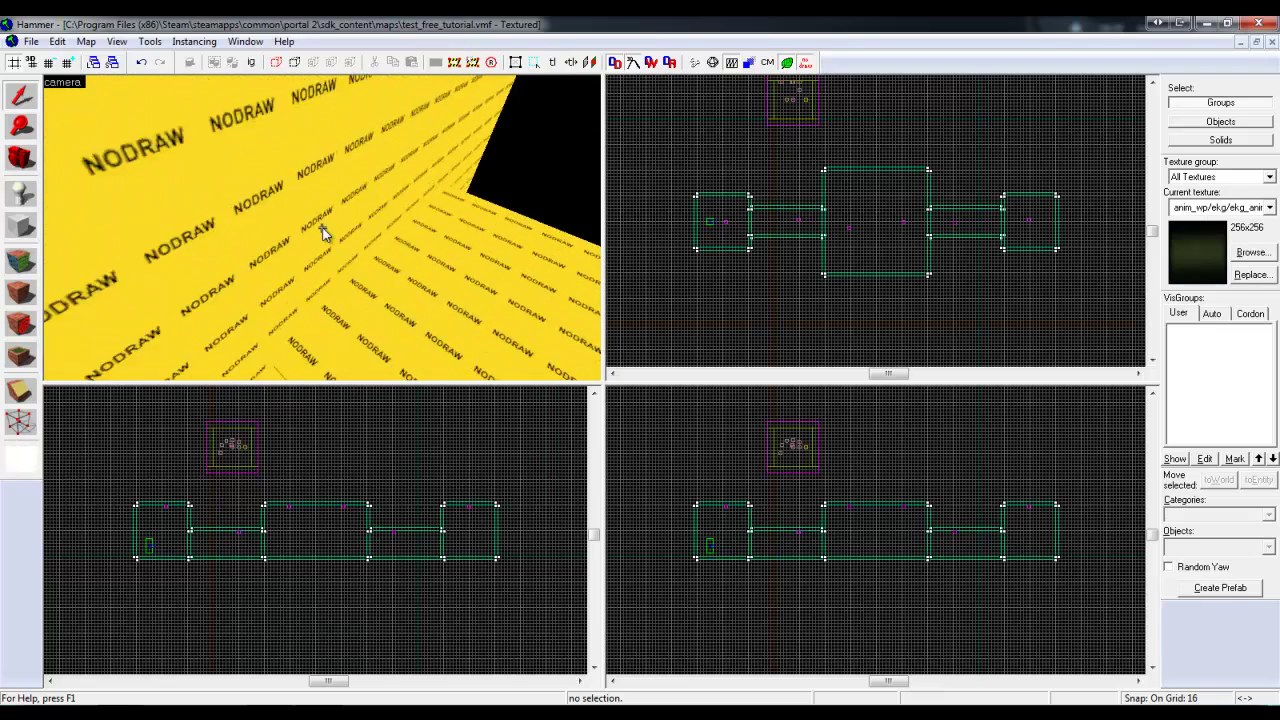
{"action": "key", "text": "w"}
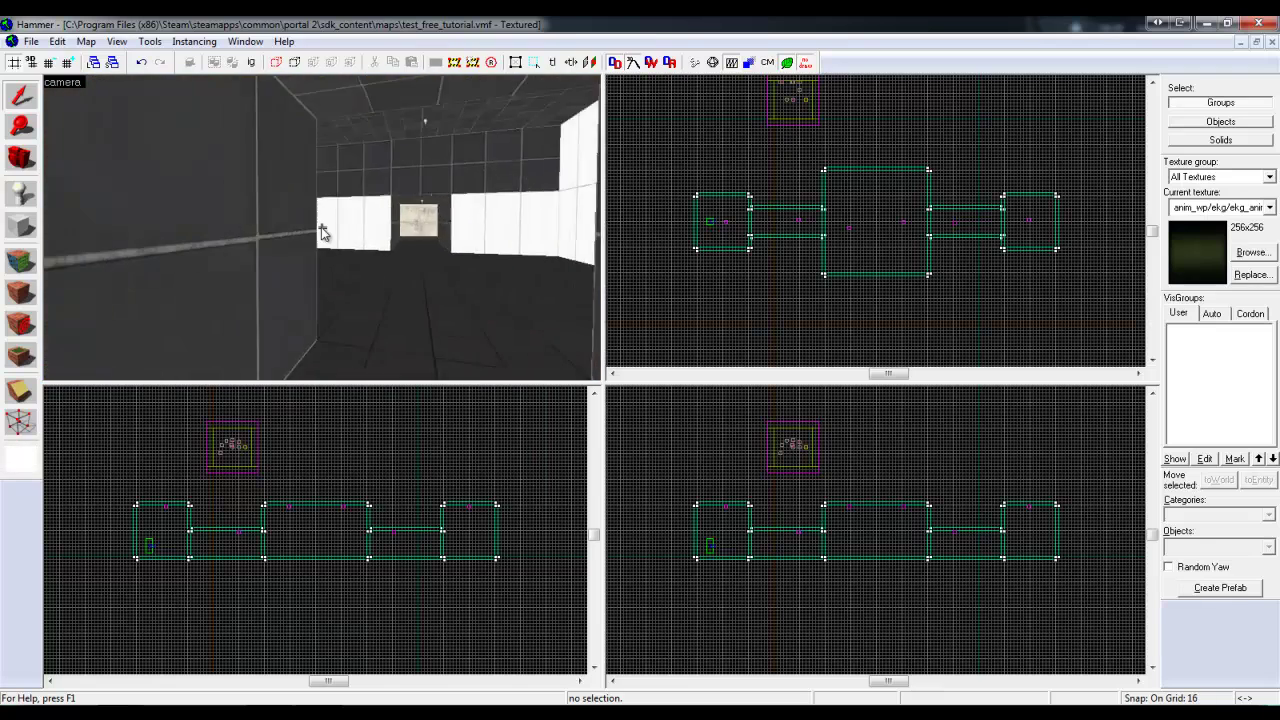
{"action": "left_click", "coordinate": [432, 198]}
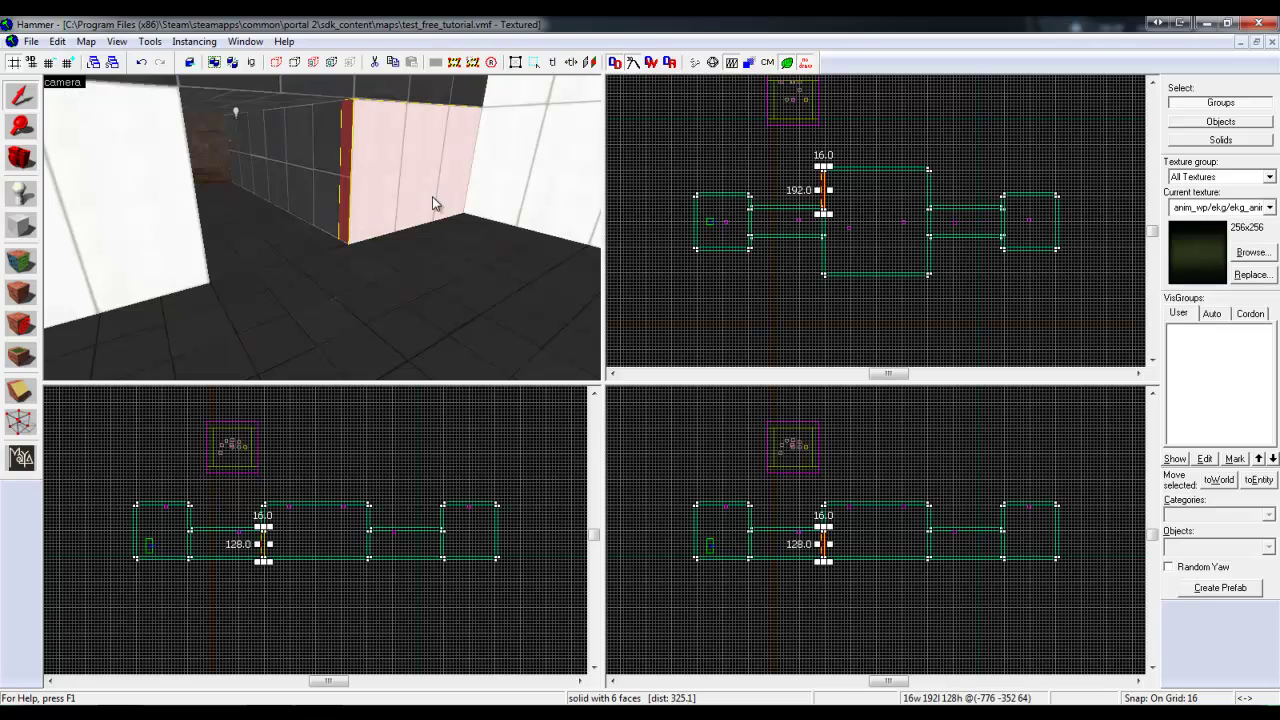
{"action": "left_click", "coordinate": [1249, 253]}
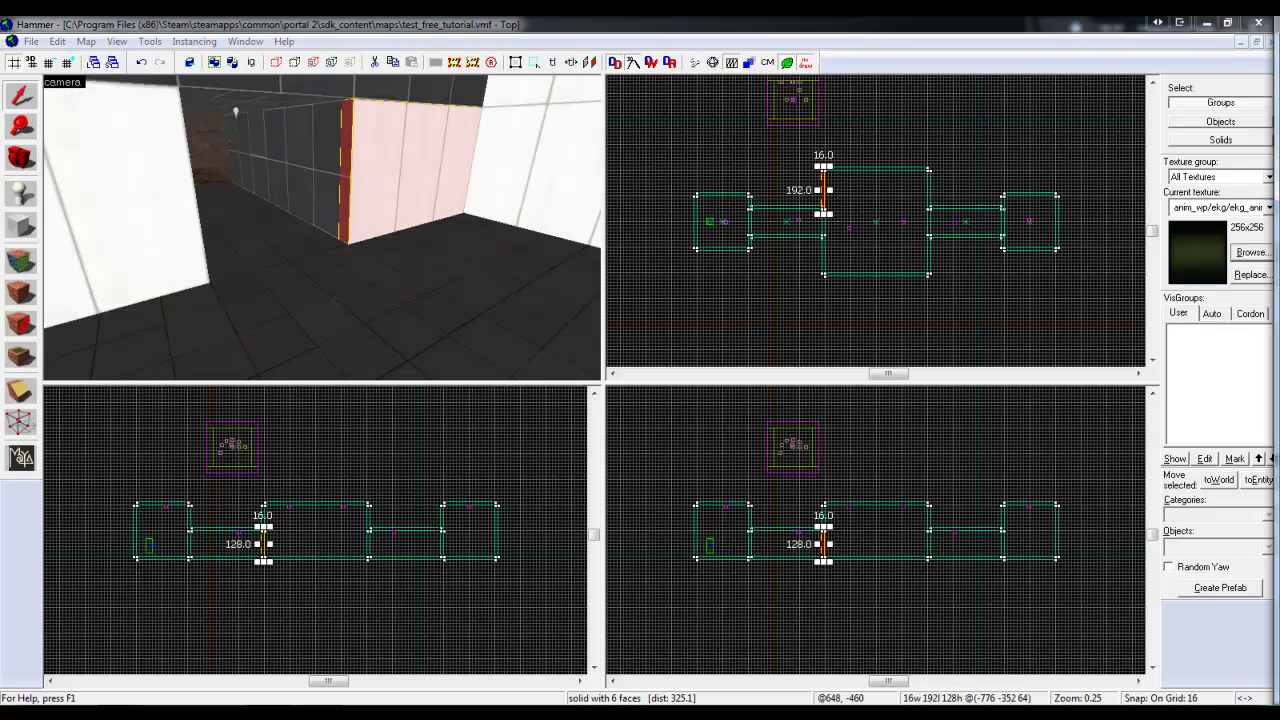
{"action": "left_click", "coordinate": [30, 227]}
{"action": "scroll", "coordinate": [788, 212], "scroll_direction": "up", "scroll_amount": 3}
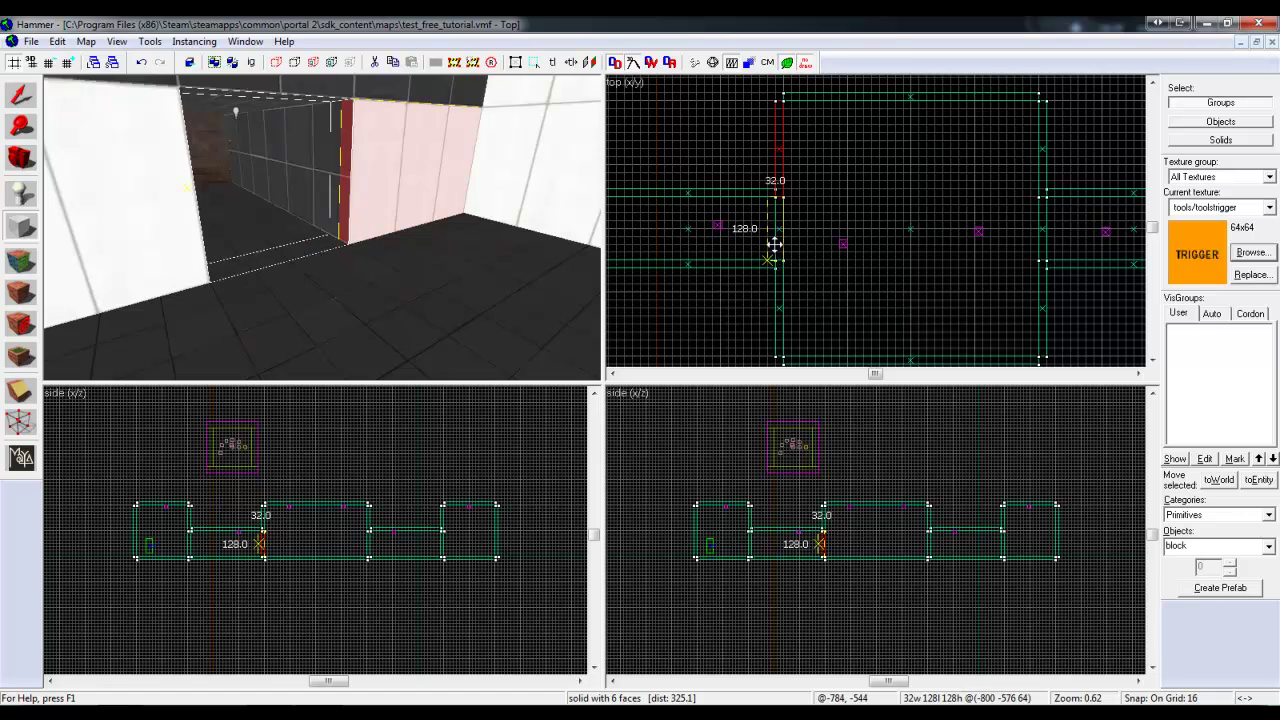
{"action": "key", "text": "Return"}
Tie the trigger-textured block at the corridor opening to a trigger_once entity
{"action": "left_click", "coordinate": [22, 96]}
{"action": "left_click", "coordinate": [262, 178]}
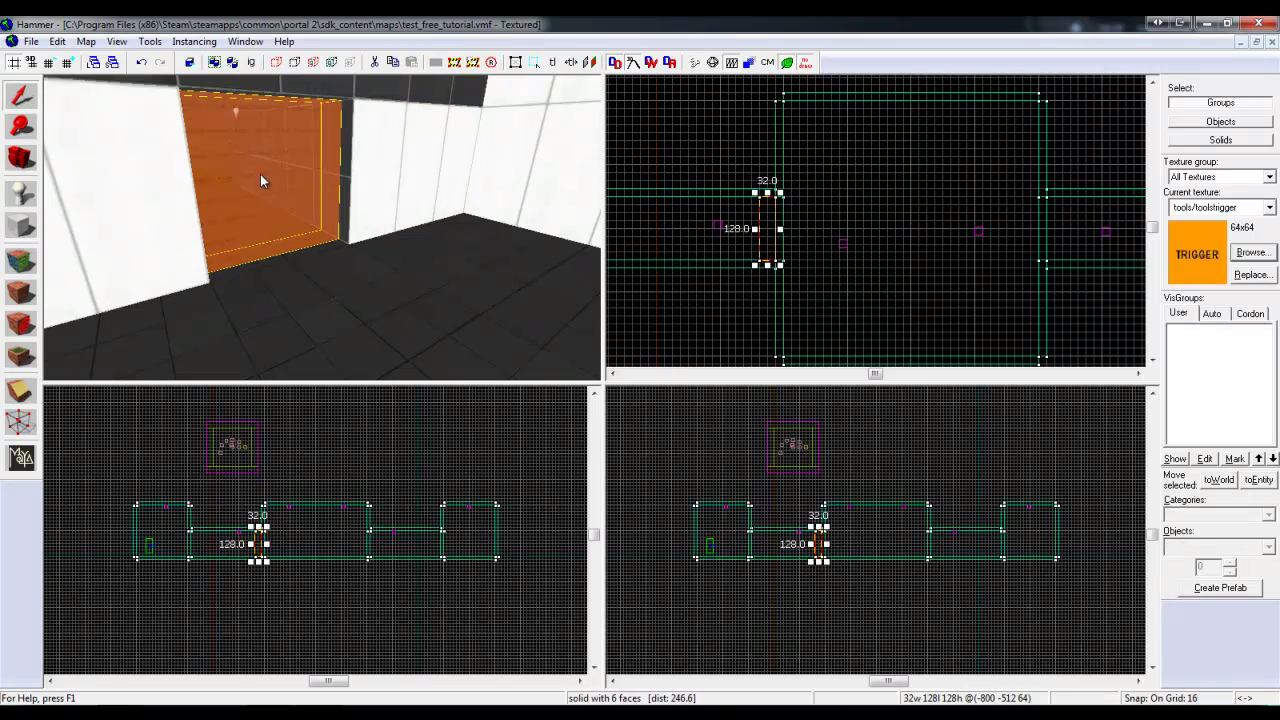
{"action": "key", "text": "ctrl+t"}
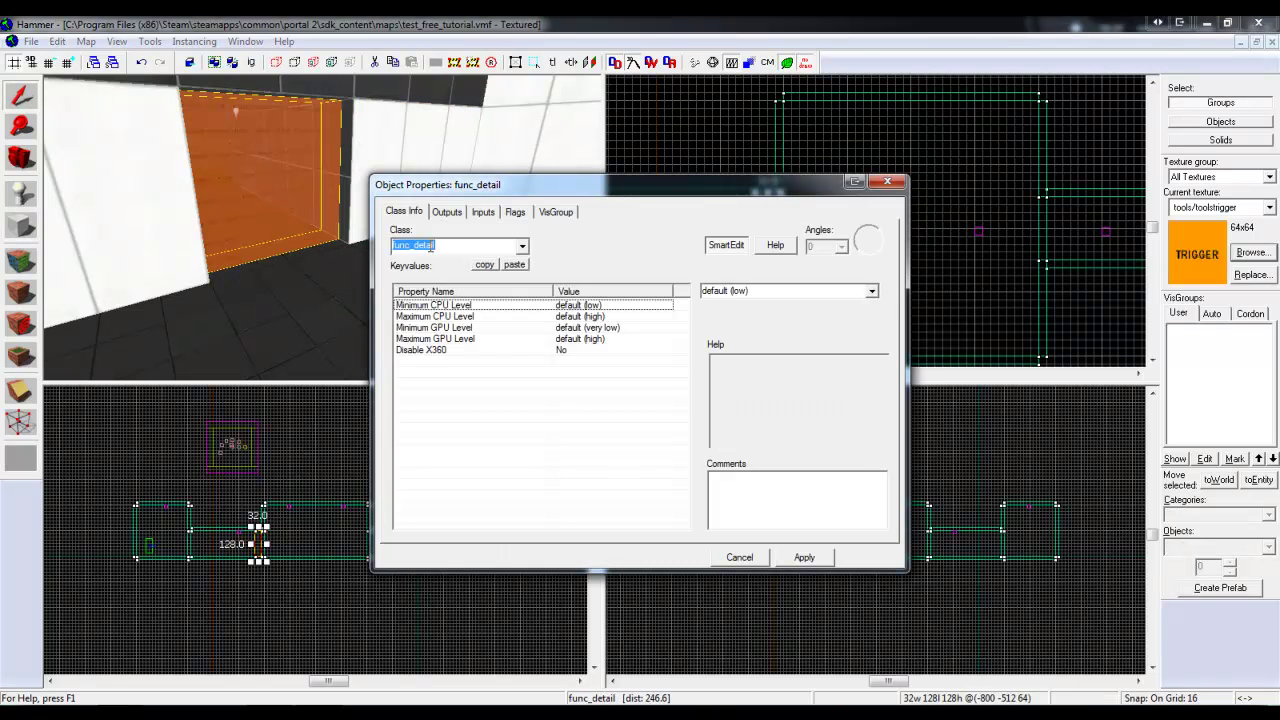
{"action": "type", "text": "trigger_once"}
{"action": "key", "text": "Return"}
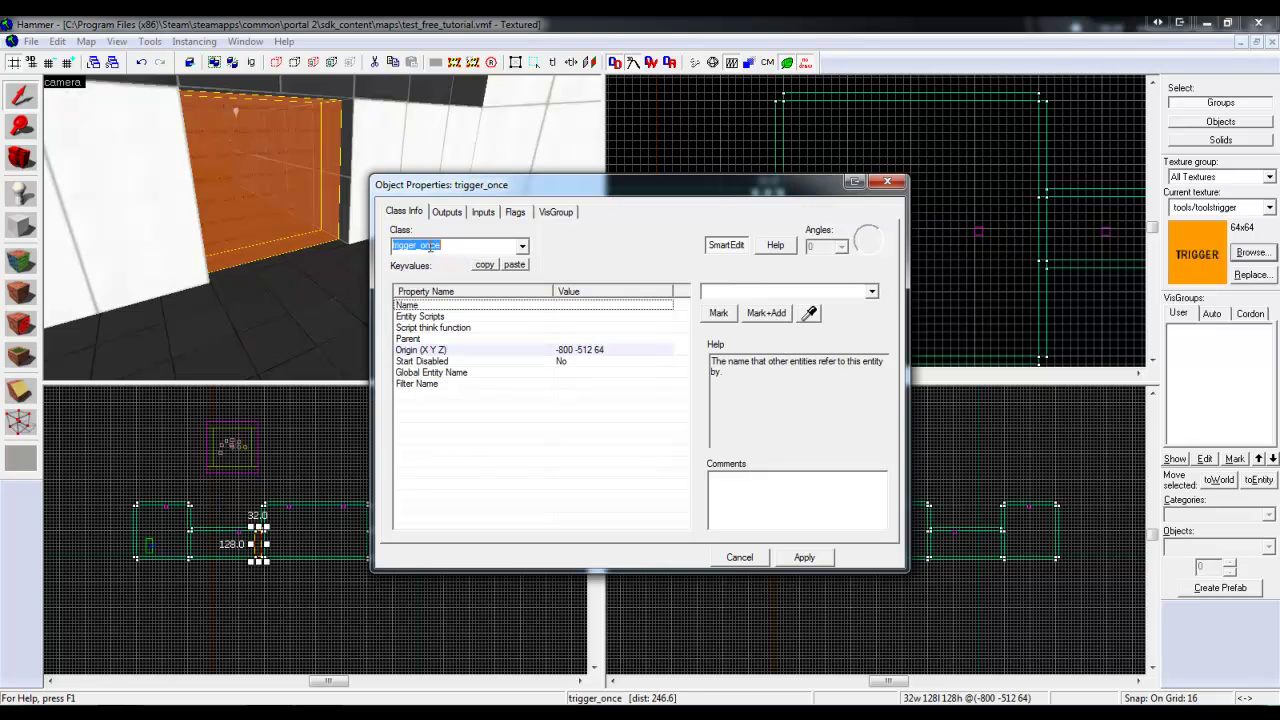
{"action": "left_click", "coordinate": [886, 183]}
{"action": "left_click", "coordinate": [903, 142]}
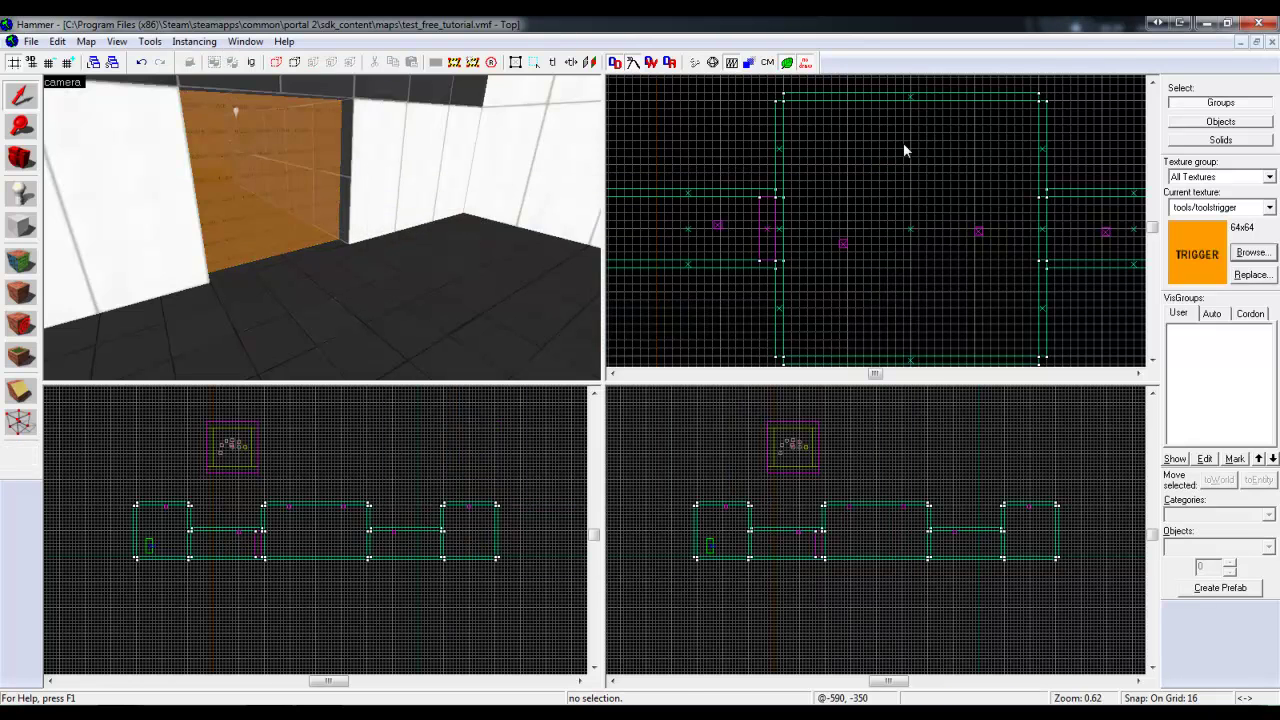
Place an info_player_start entity on the central chamber's wall and change its class to func_instance
{"action": "key", "text": "z"}
{"action": "left_click", "coordinate": [22, 193]}
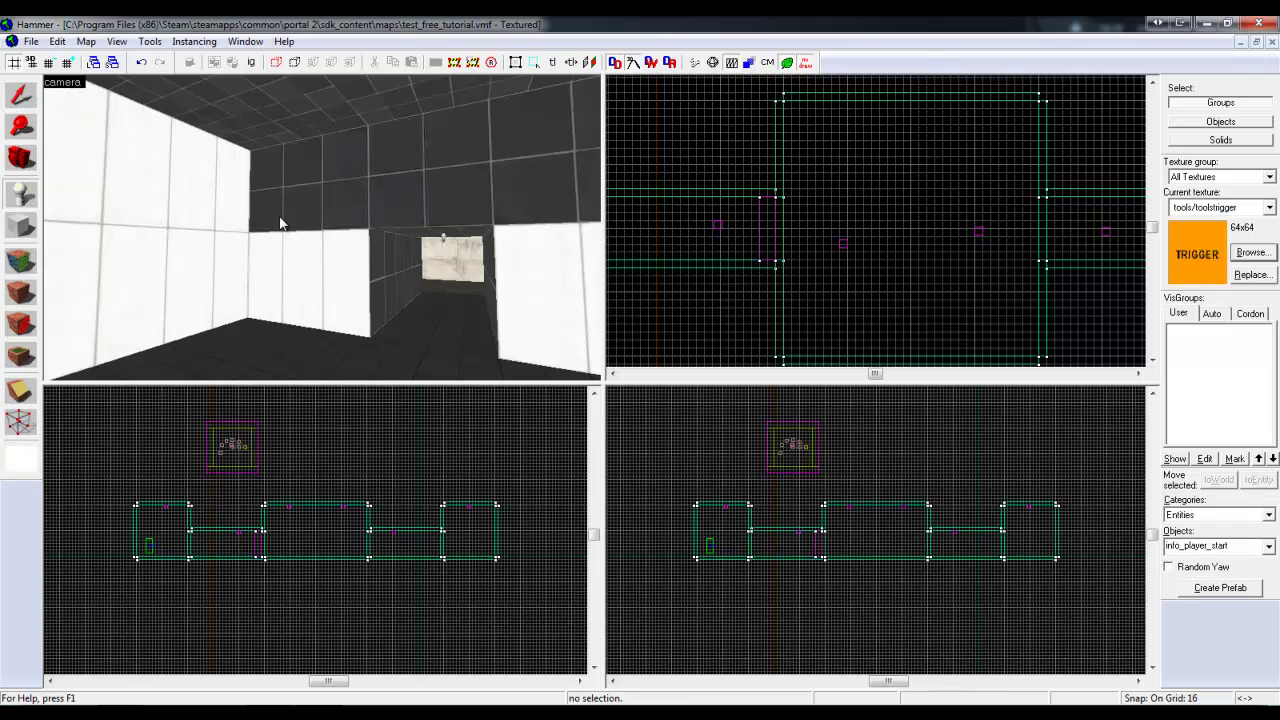
{"action": "left_click", "coordinate": [257, 220]}
{"action": "left_click", "coordinate": [20, 95]}
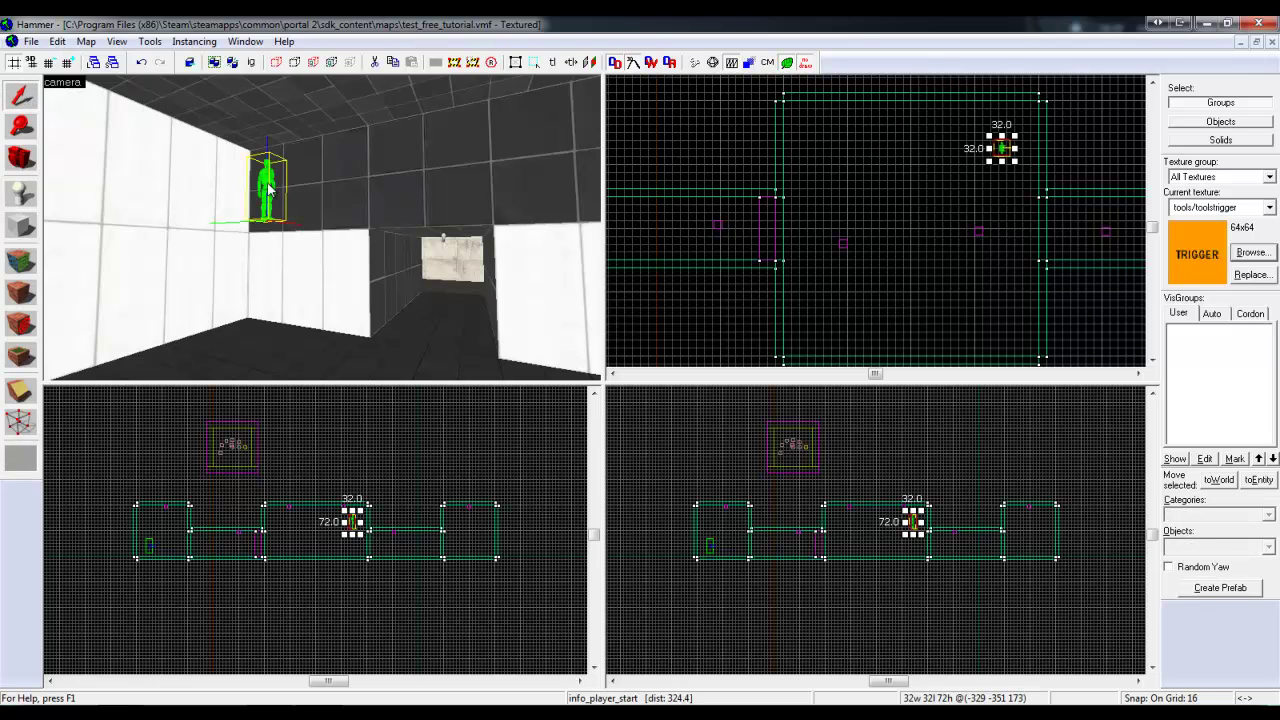
{"action": "double_click", "coordinate": [268, 188]}
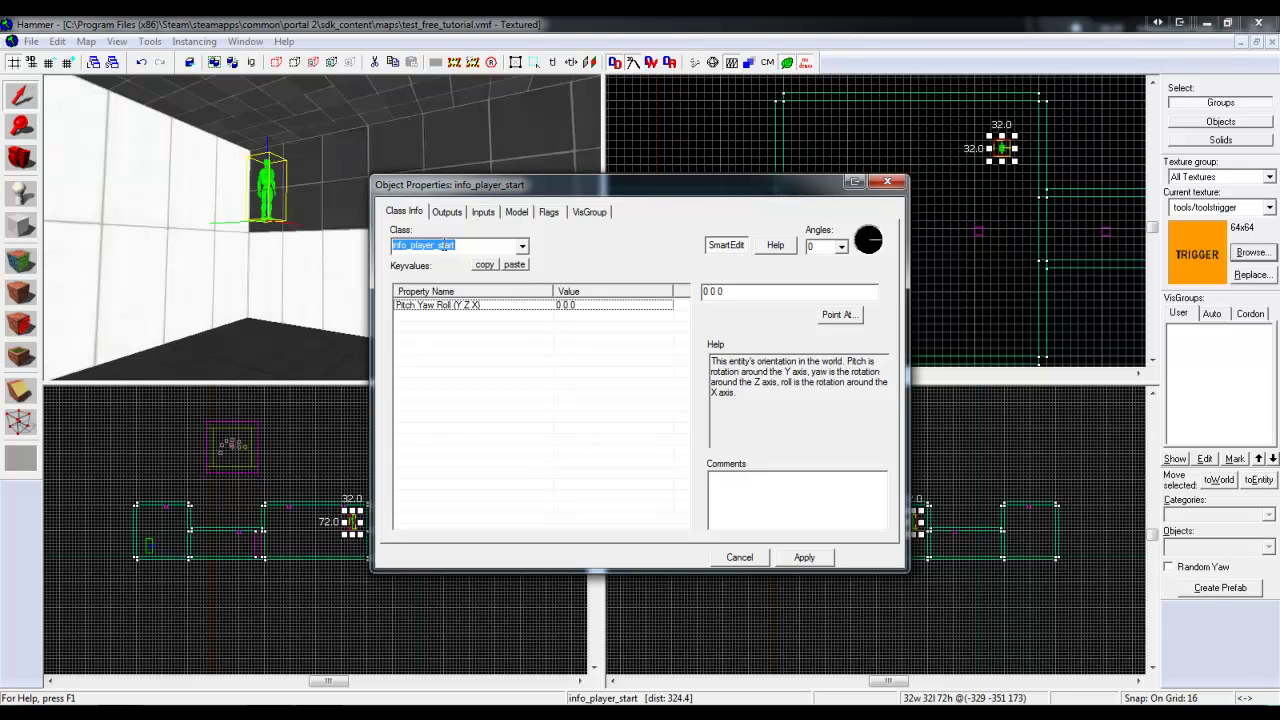
{"action": "type", "text": "func_instance"}
{"action": "key", "text": "Return"}
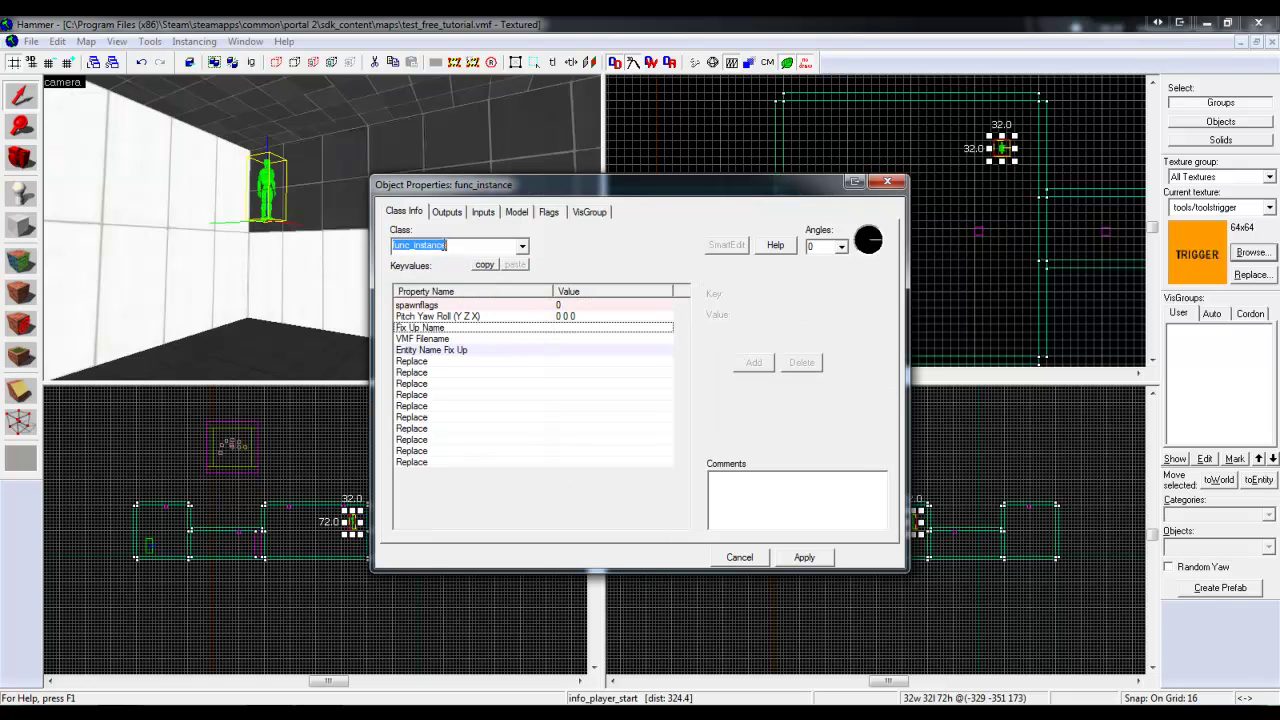
Set the new instance's VMF filename to info_sign_sp_clean.vmf from the instances\p2editor folder and apply it
{"action": "left_click", "coordinate": [490, 328]}
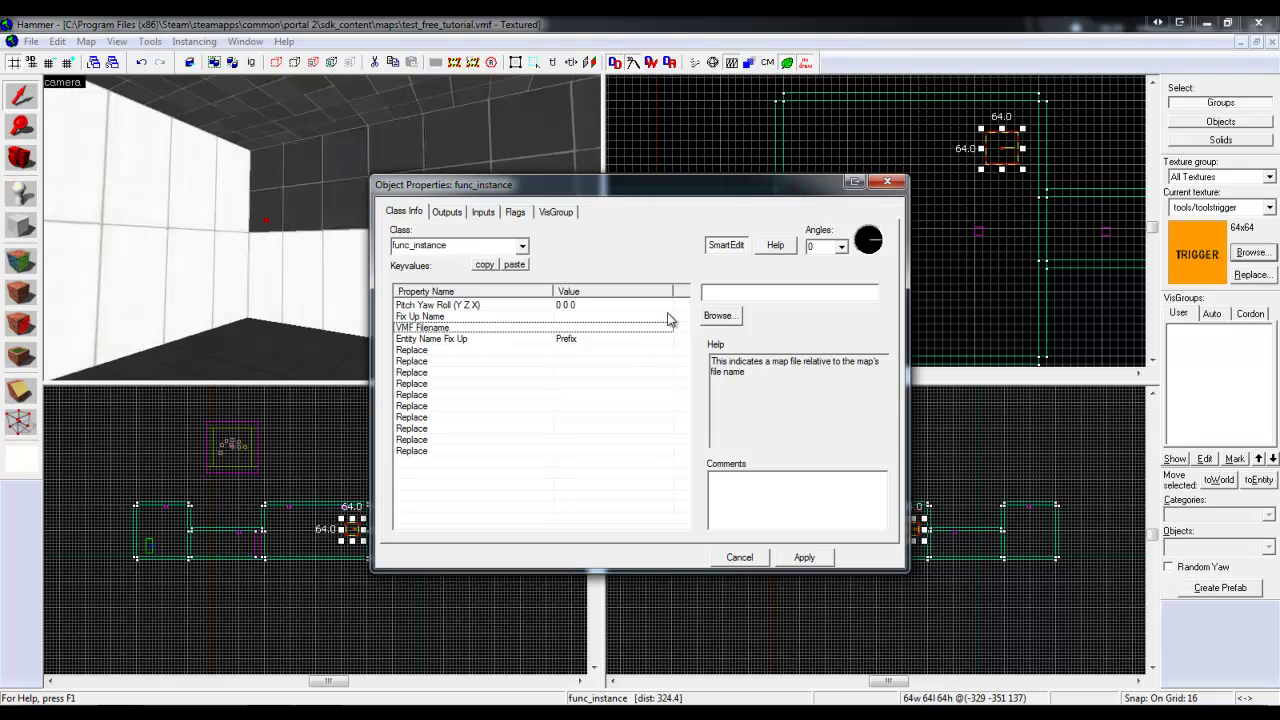
{"action": "left_click", "coordinate": [716, 317]}
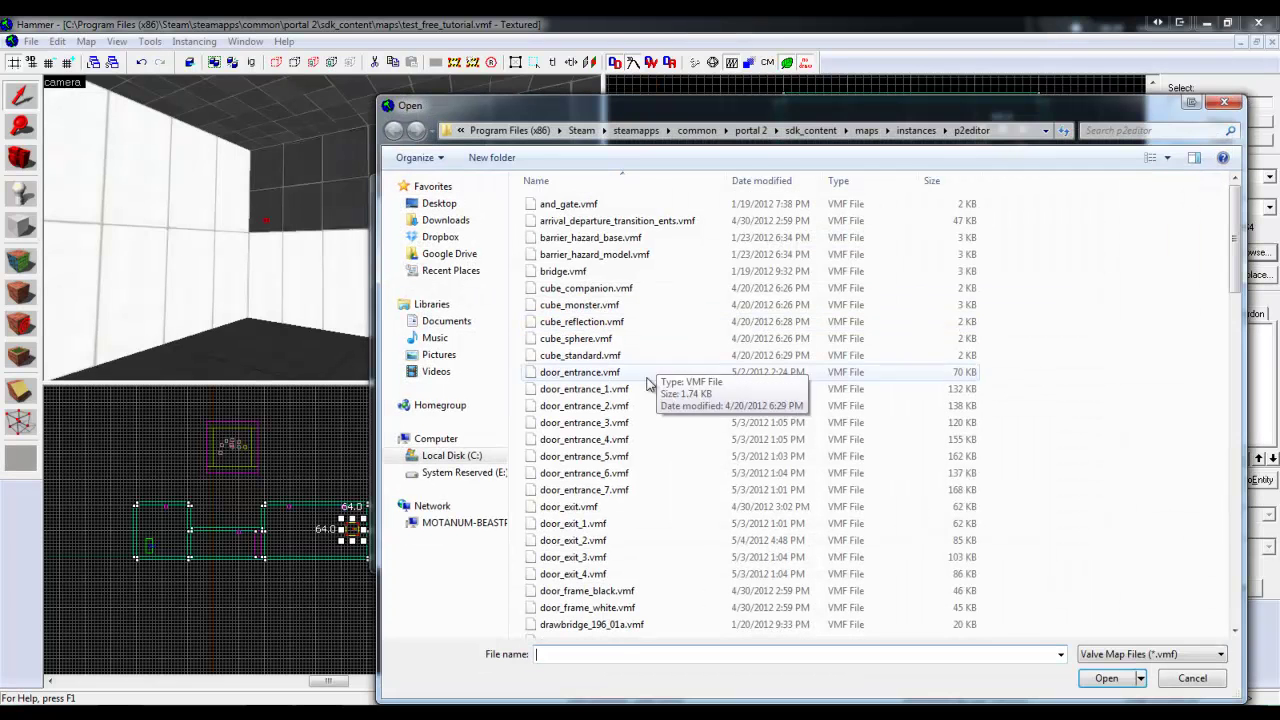
{"action": "left_click", "coordinate": [650, 405]}
{"action": "scroll", "coordinate": [660, 415], "scroll_direction": "down", "scroll_amount": 10}
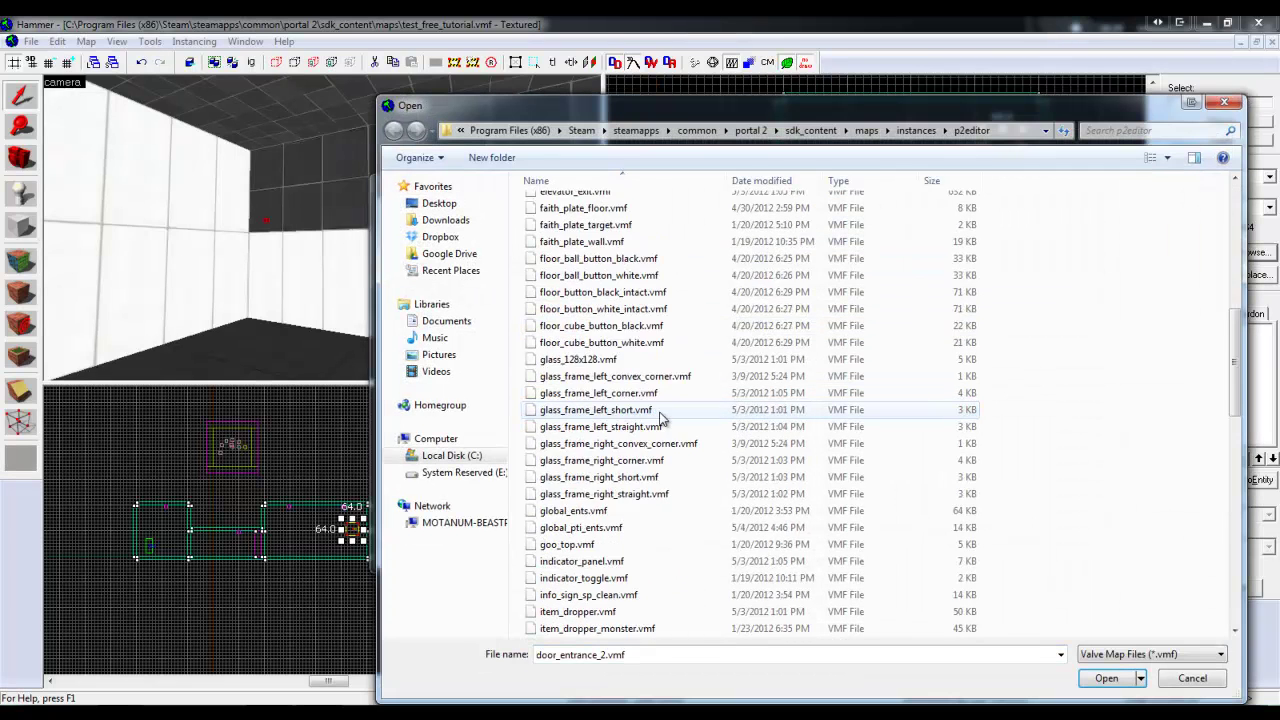
{"action": "scroll", "coordinate": [660, 418], "scroll_direction": "up", "scroll_amount": 7}
{"action": "scroll", "coordinate": [620, 420], "scroll_direction": "down", "scroll_amount": 5}
{"action": "scroll", "coordinate": [600, 470], "scroll_direction": "down", "scroll_amount": 2}
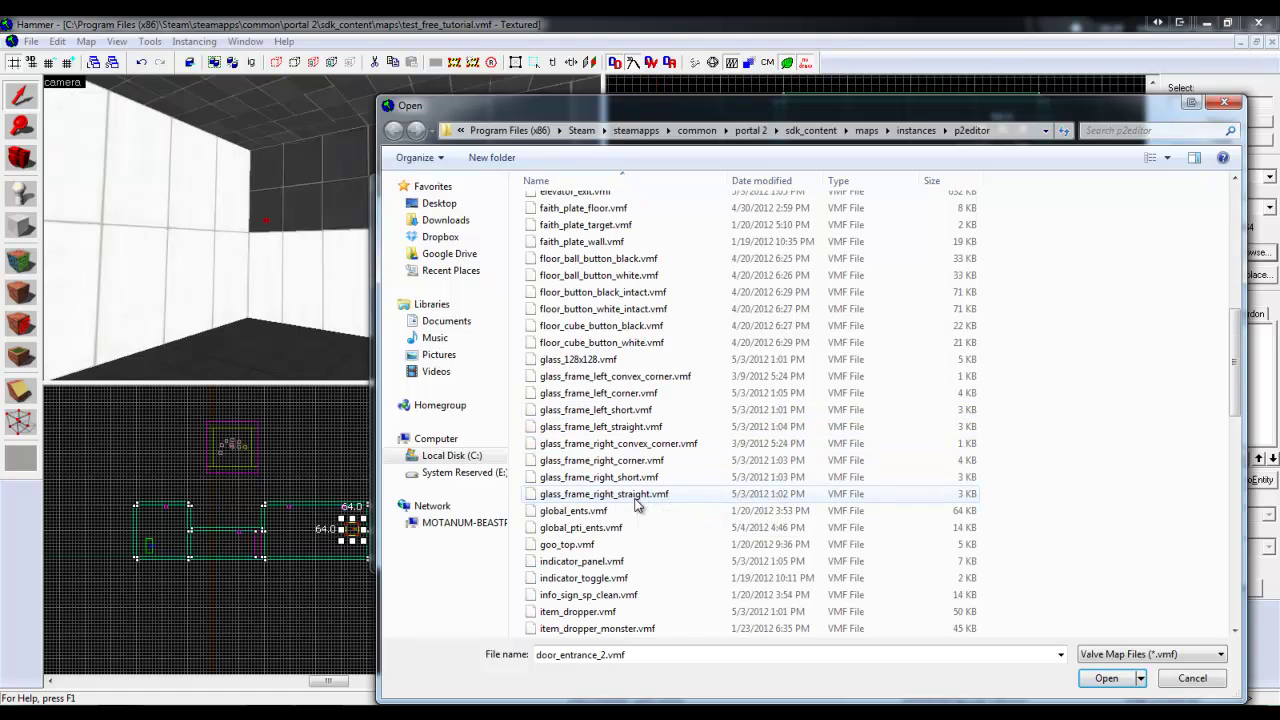
{"action": "scroll", "coordinate": [610, 560], "scroll_direction": "down", "scroll_amount": 2}
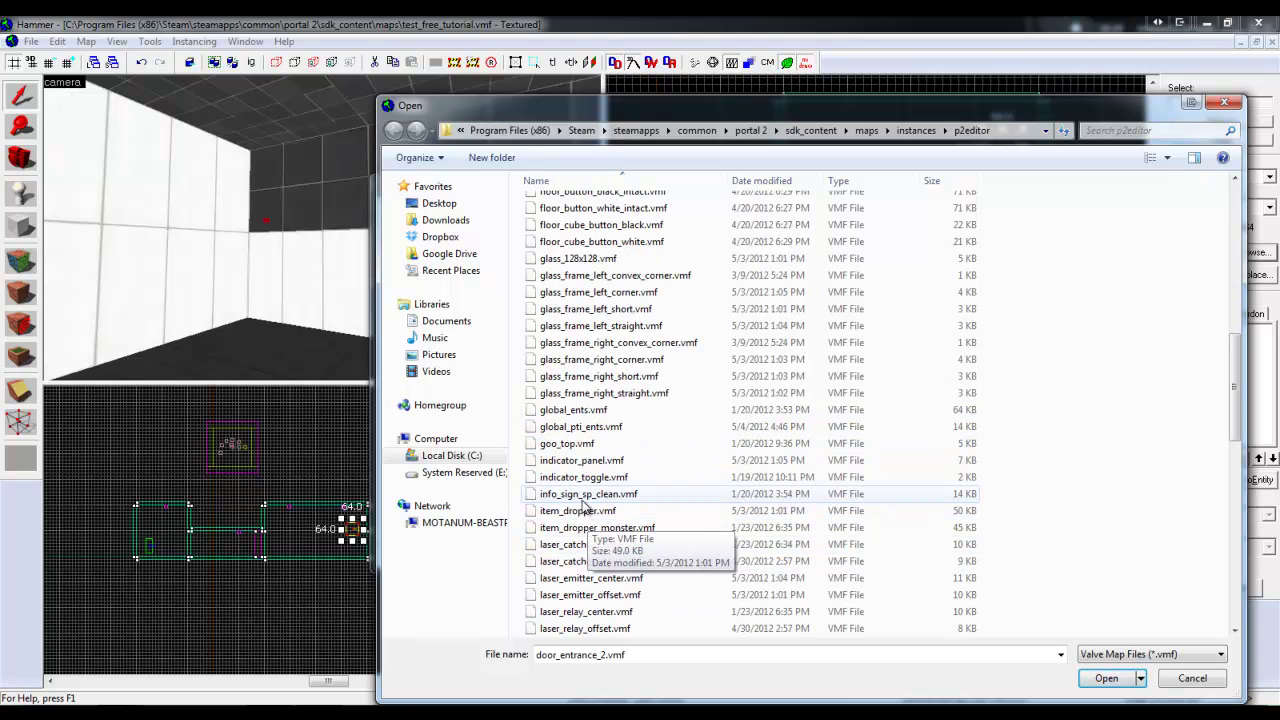
{"action": "left_click", "coordinate": [586, 495]}
{"action": "double_click", "coordinate": [586, 495]}
{"action": "left_click", "coordinate": [800, 562]}
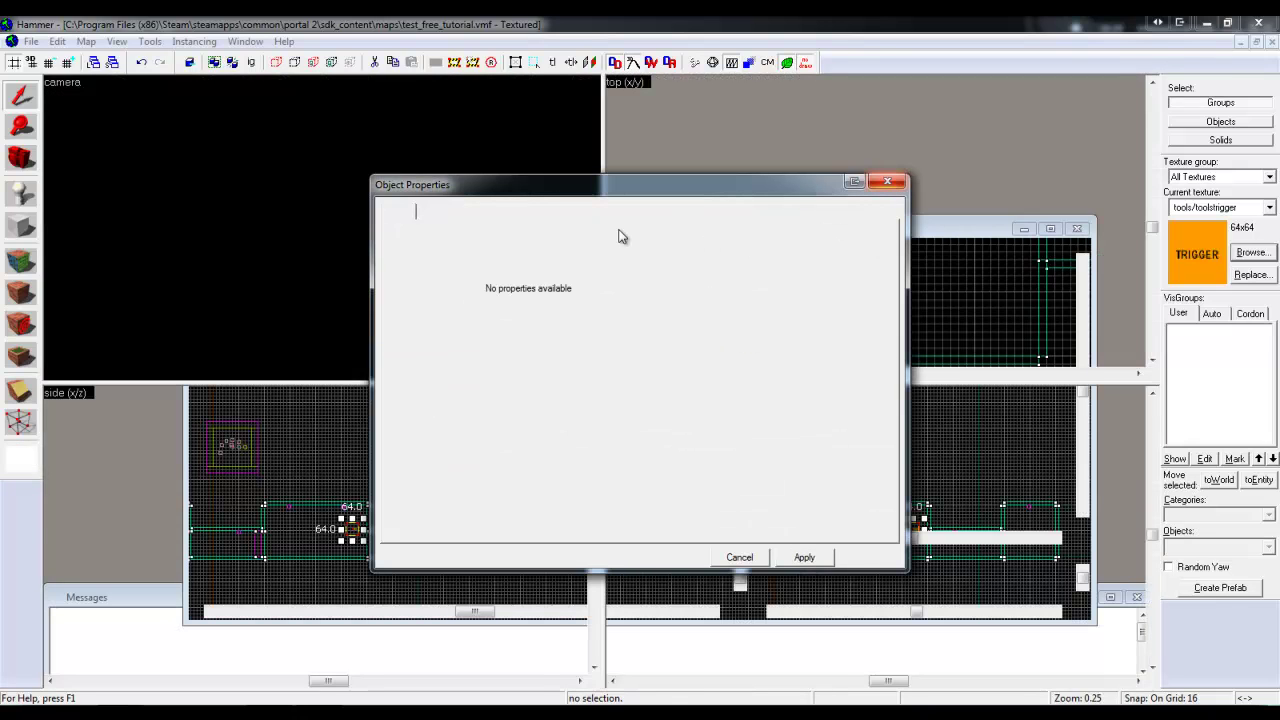
{"action": "left_click", "coordinate": [888, 181]}
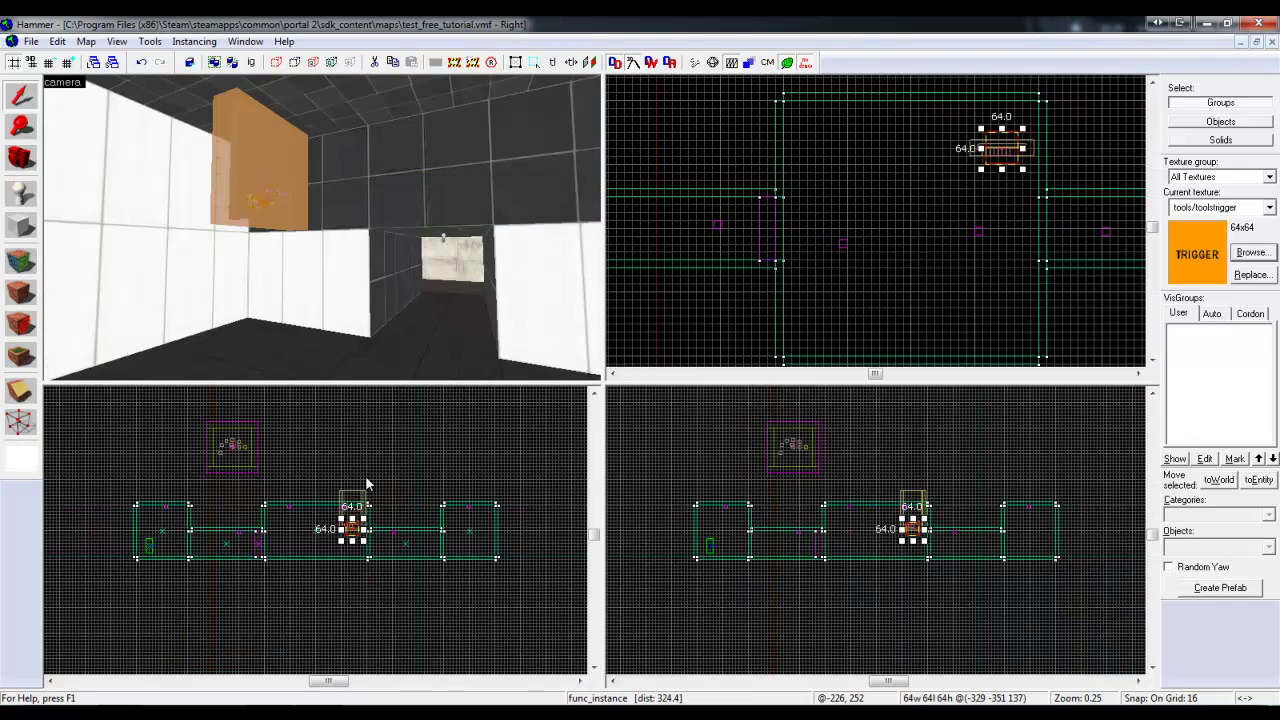
Rotate the info sign instance 90 degrees in plan and move it against the central chamber's far wall, near the corner
{"action": "left_click", "coordinate": [353, 547]}
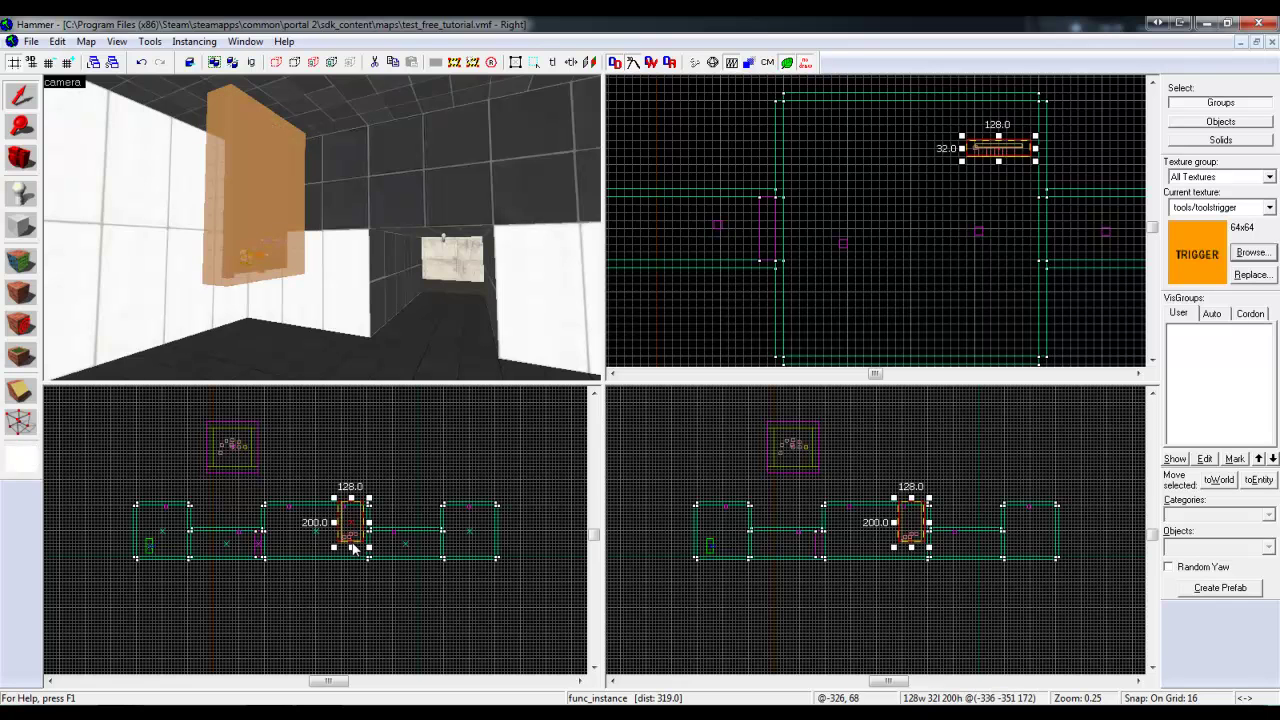
{"action": "scroll", "coordinate": [918, 533], "scroll_direction": "up", "scroll_amount": 4}
{"action": "left_click_drag", "start_coordinate": [906, 508], "coordinate": [914, 527]}
{"action": "left_click", "coordinate": [1032, 150]}
{"action": "mouse_move", "coordinate": [1037, 140]}
{"action": "left_mouse_down"}
{"action": "mouse_move", "coordinate": [1031, 197]}
{"action": "mouse_move", "coordinate": [1035, 143]}
{"action": "left_mouse_up"}
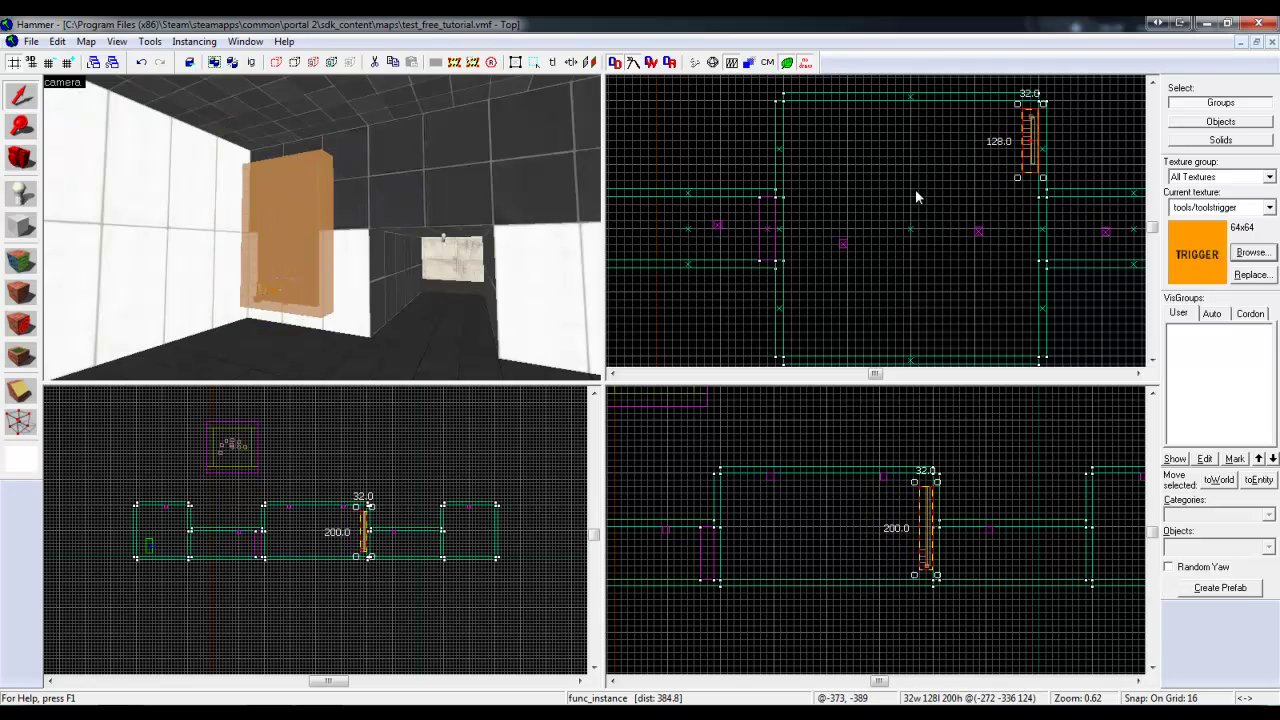
Tilt the info sign instance to about 6 degrees pitch and turn it to about -65 degrees yaw, keeping it by the chamber corner
{"action": "key", "text": "z"}
{"action": "key", "text": "w"}
{"action": "key", "text": "z"}
{"action": "left_click_drag", "start_coordinate": [940, 484], "coordinate": [928, 479]}
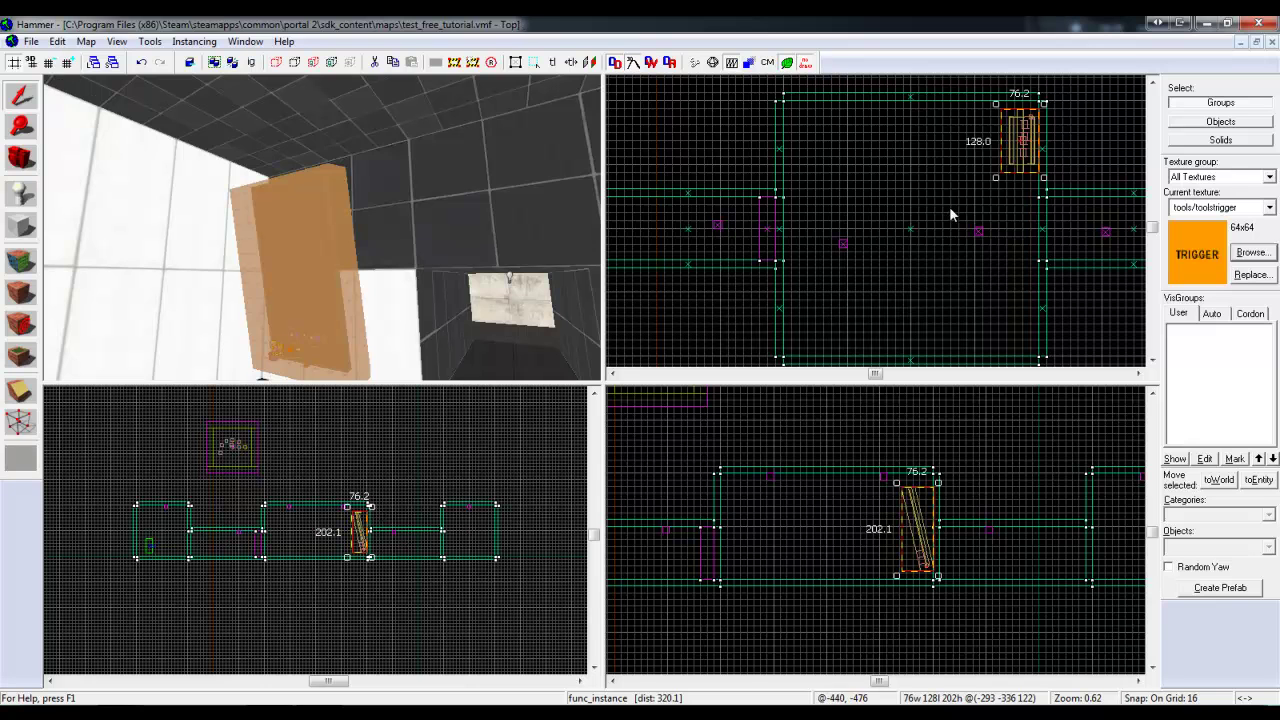
{"action": "mouse_move", "coordinate": [1043, 101]}
{"action": "left_mouse_down"}
{"action": "mouse_move", "coordinate": [1020, 100]}
{"action": "mouse_move", "coordinate": [1010, 138]}
{"action": "left_mouse_up"}
{"action": "left_click_drag", "start_coordinate": [362, 517], "coordinate": [362, 509]}
{"action": "scroll", "coordinate": [928, 477], "scroll_direction": "up", "scroll_amount": 8}
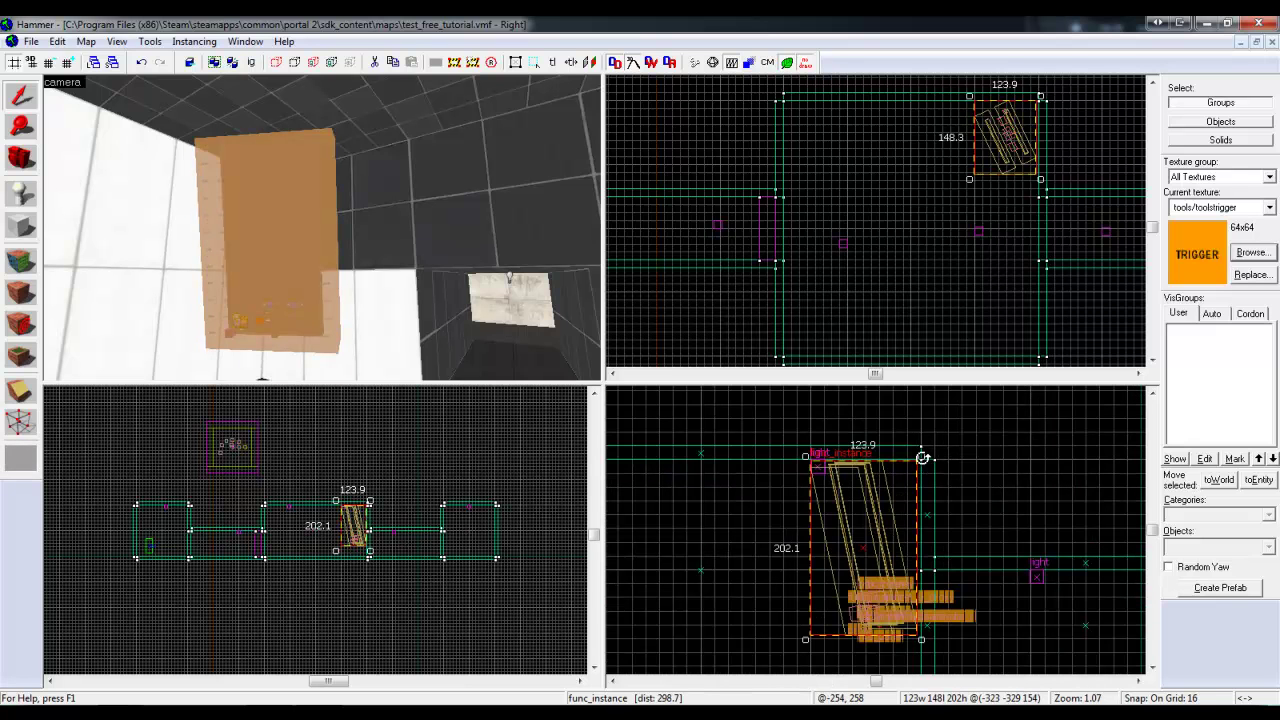
{"action": "mouse_move", "coordinate": [922, 458]}
{"action": "left_mouse_down"}
{"action": "mouse_move", "coordinate": [958, 489]}
{"action": "mouse_move", "coordinate": [918, 498]}
{"action": "left_mouse_up"}
{"action": "key", "text": "Escape"}
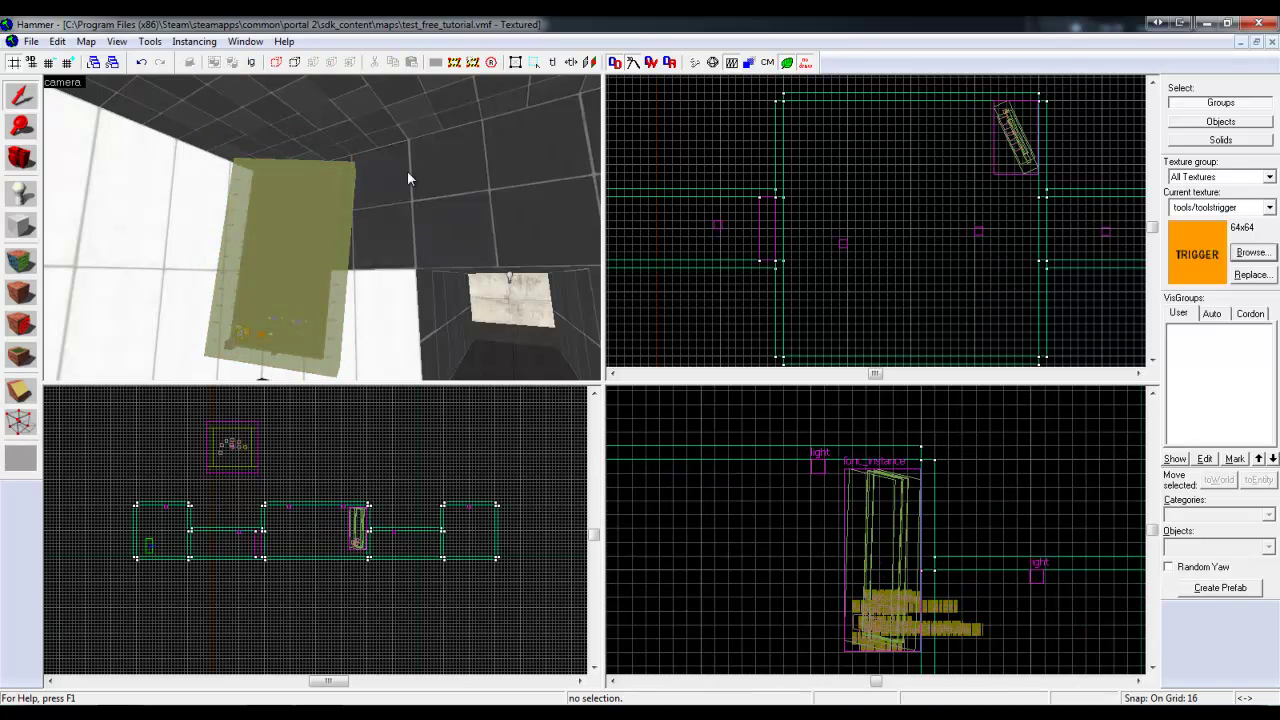
Examine the tilted info sign from several angles in the 3D view to check its placement against the chamber walls
{"action": "key", "text": "z"}
{"action": "key", "text": "w"}
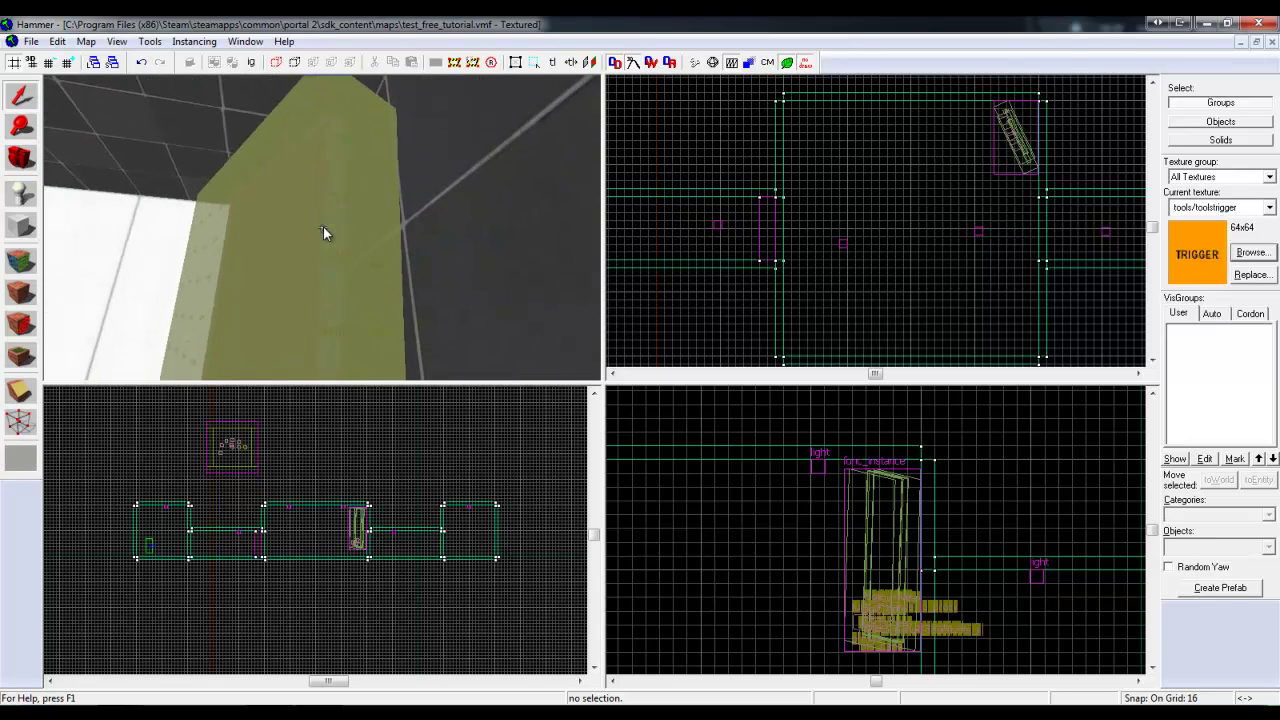
{"action": "key", "text": "s"}
{"action": "key", "text": "w"}
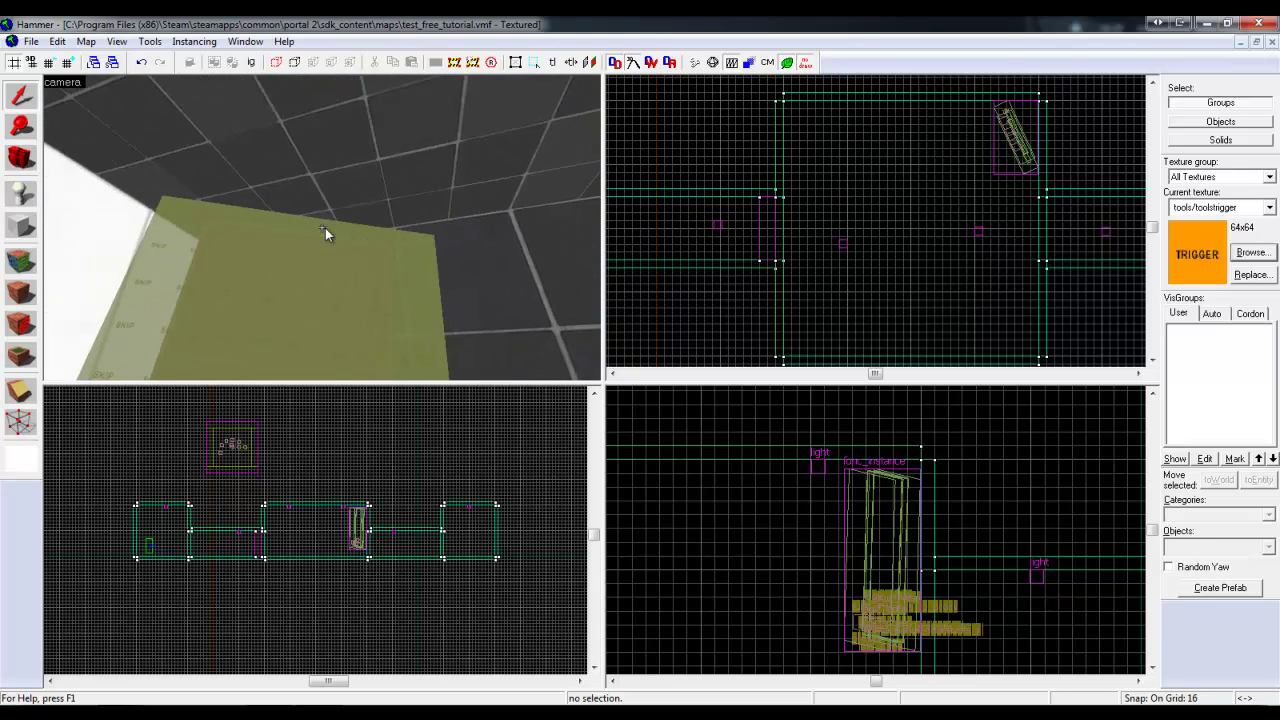
{"action": "key", "text": "Down"}
{"action": "key", "text": "Down"}
{"action": "key", "text": "Down"}
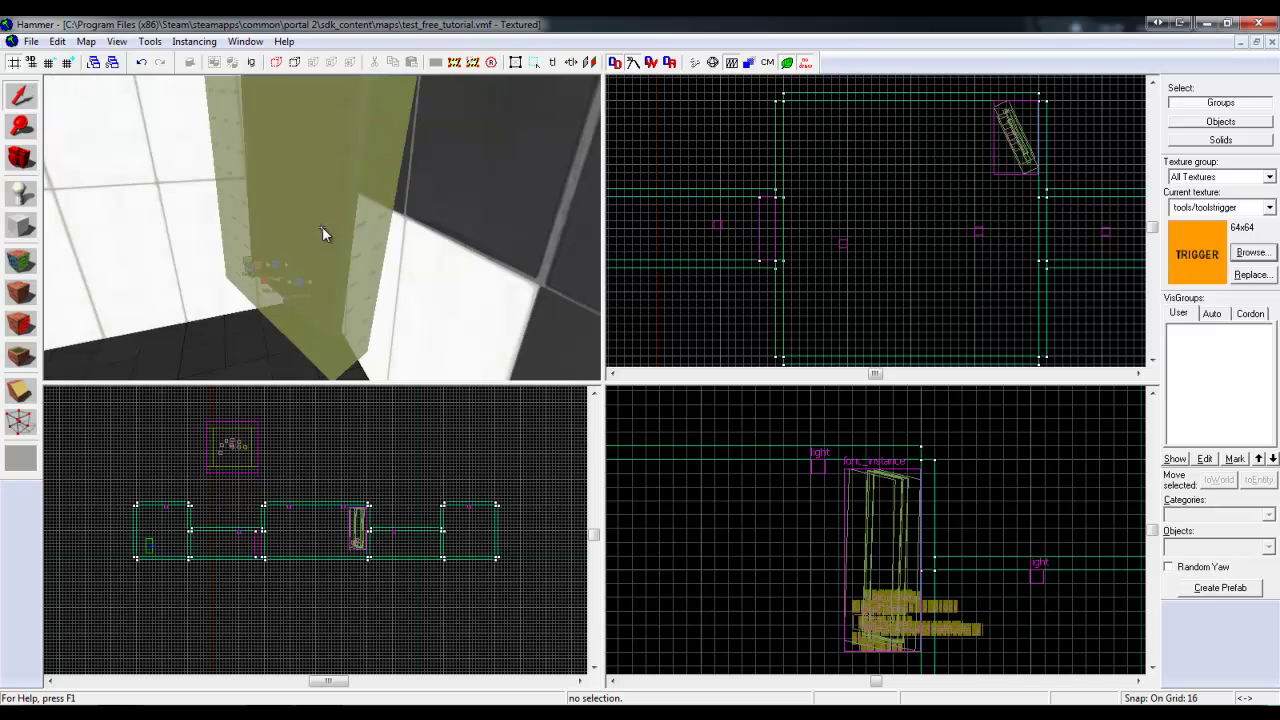
{"action": "key", "text": "d"}
{"action": "key", "text": "a"}
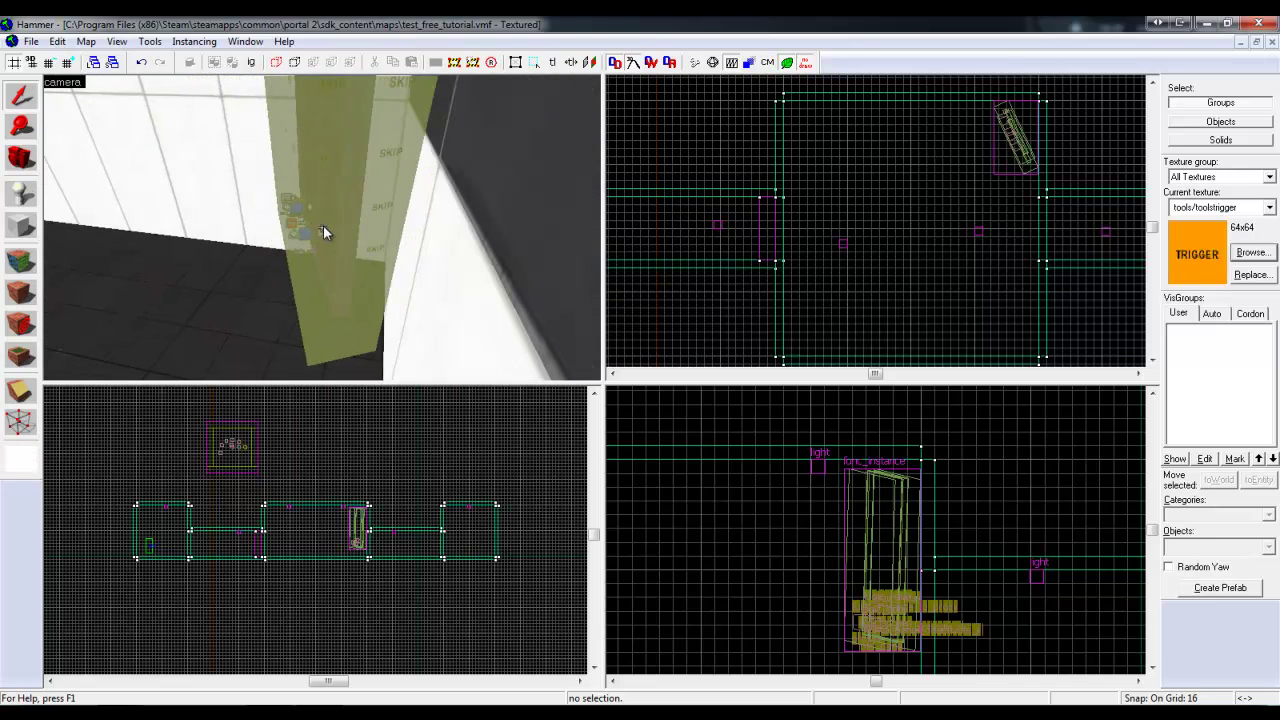
{"action": "key", "text": "w"}
{"action": "key", "text": "s"}
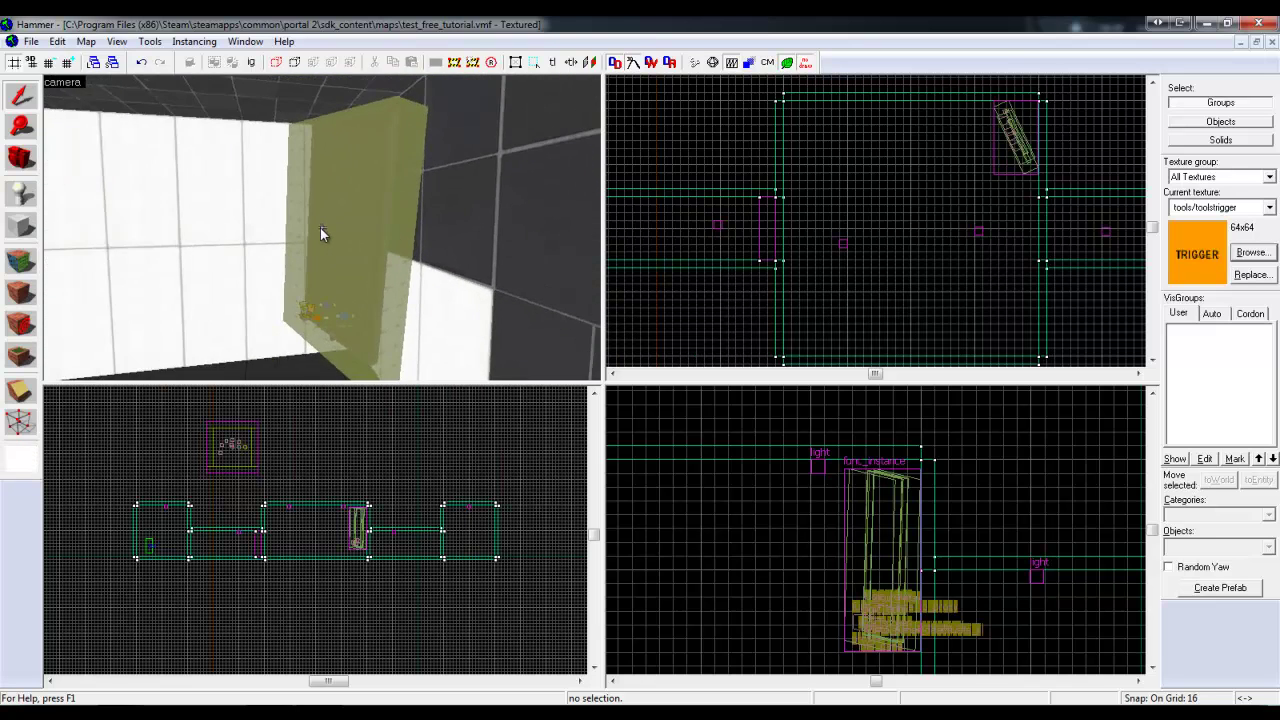
{"action": "key", "text": "w"}
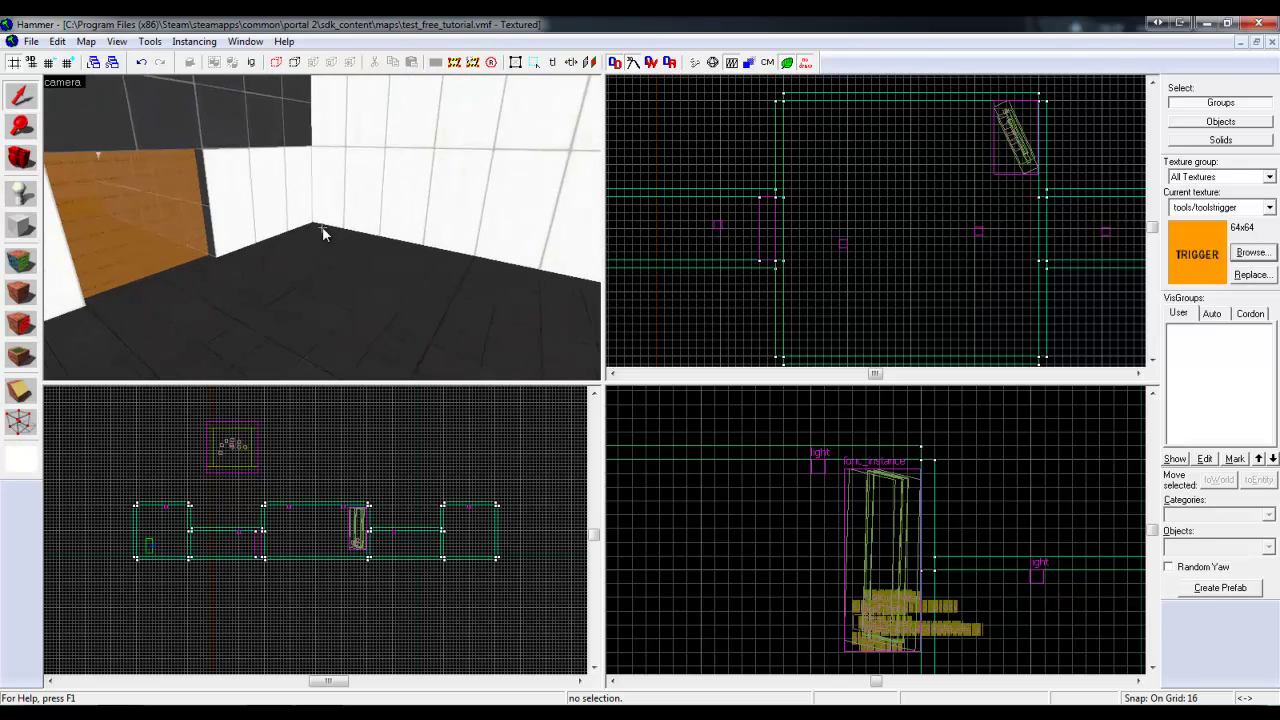
Set the info sign instance's Fix Up Name to light_board
{"action": "key", "text": "z"}
{"action": "double_click", "coordinate": [366, 206]}
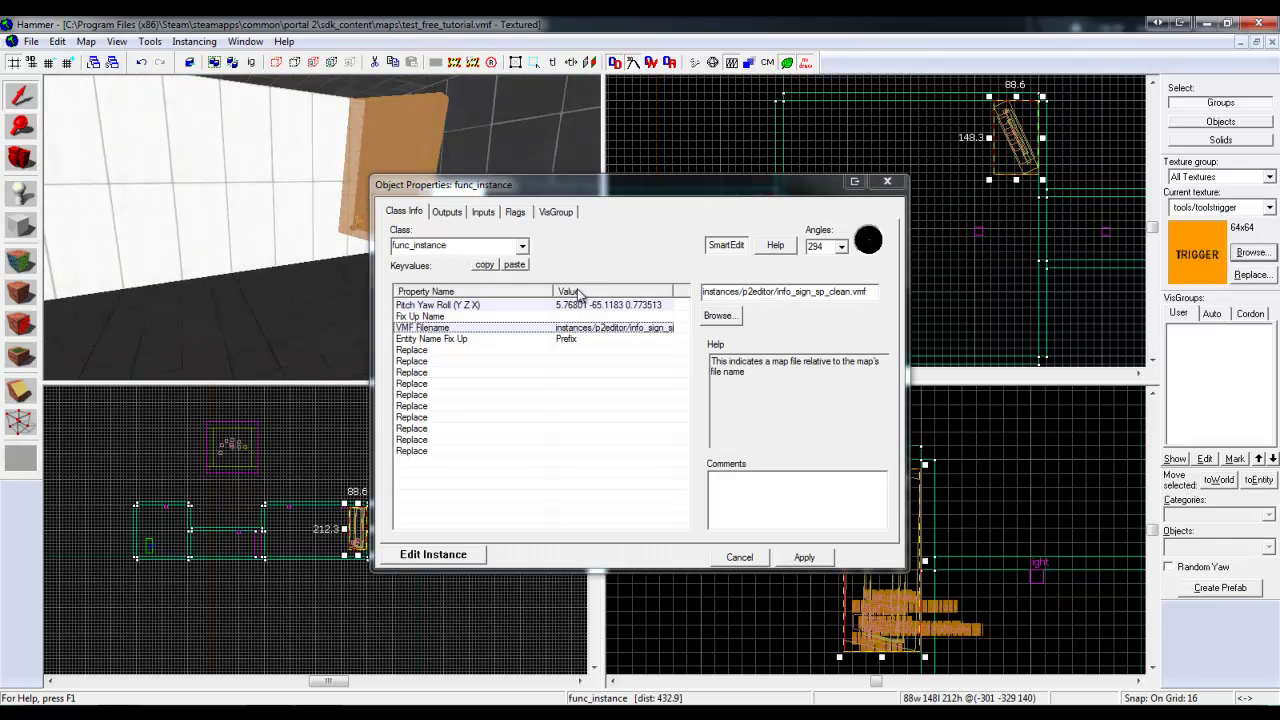
{"action": "left_click", "coordinate": [668, 317]}
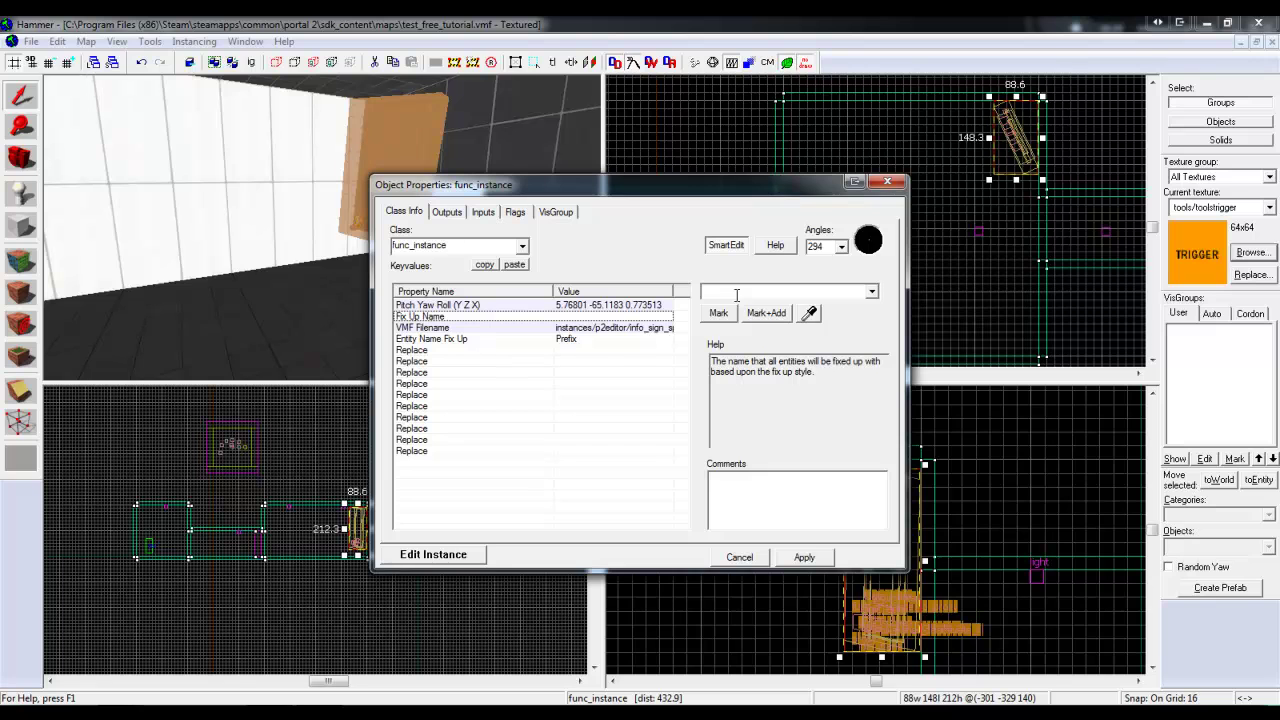
{"action": "type", "text": "in"}
{"action": "key", "text": "BackSpace"}
{"action": "key", "text": "BackSpace"}
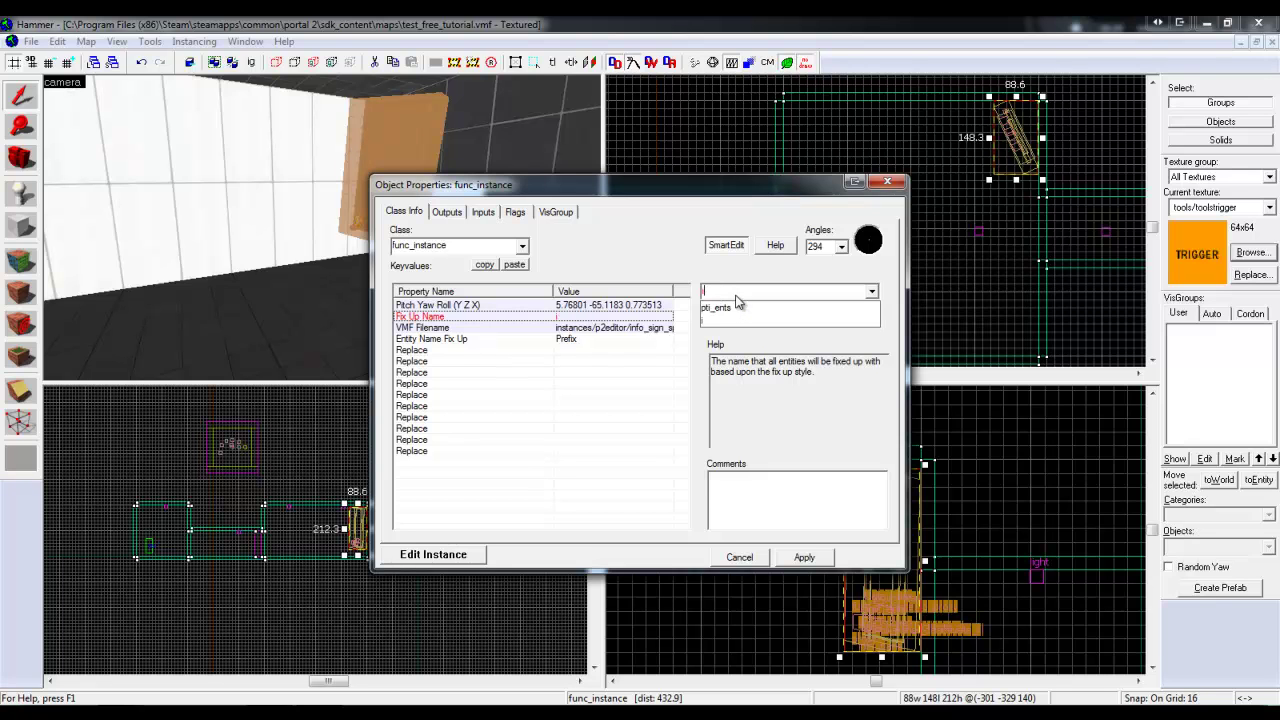
{"action": "type", "text": "light_board"}
{"action": "key", "text": "Return"}
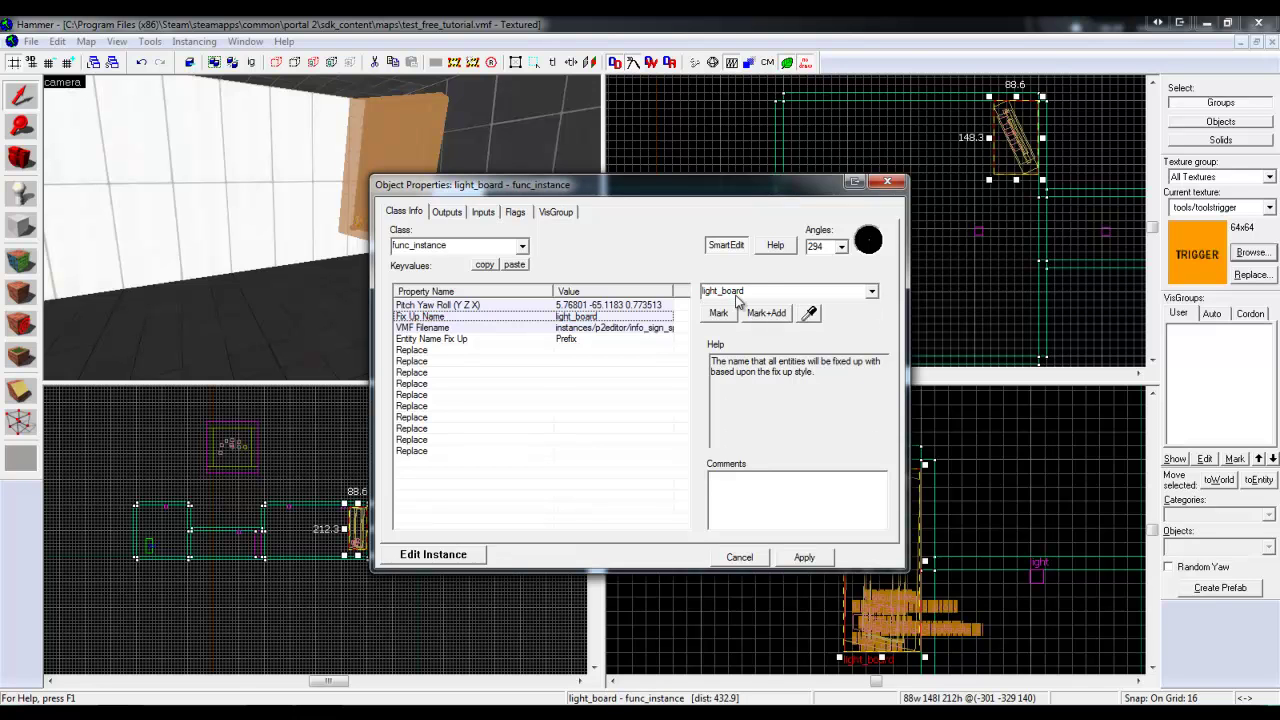
{"action": "left_click", "coordinate": [884, 183]}
Add an OnStartTouch output to the trigger_once at the corridor opening
{"action": "left_click", "coordinate": [801, 191]}
{"action": "left_click", "coordinate": [321, 228]}
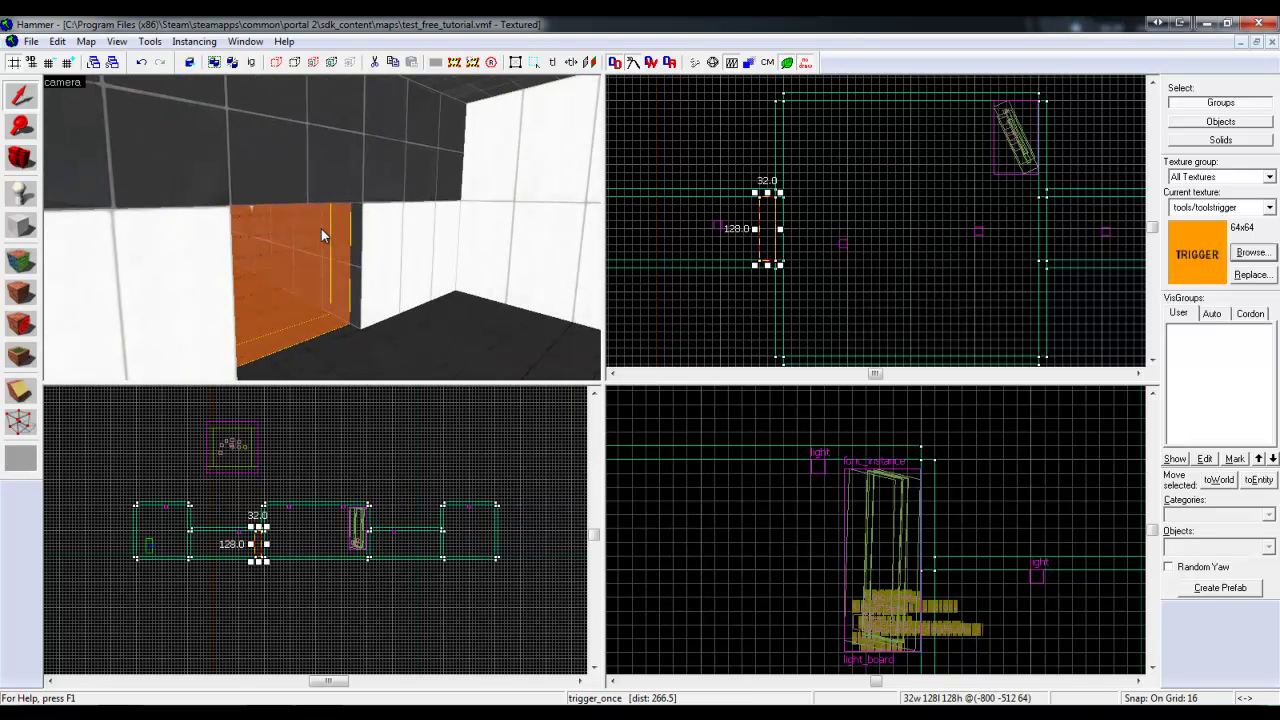
{"action": "key", "text": "alt+Return"}
{"action": "left_click", "coordinate": [446, 212]}
{"action": "left_click", "coordinate": [503, 524]}
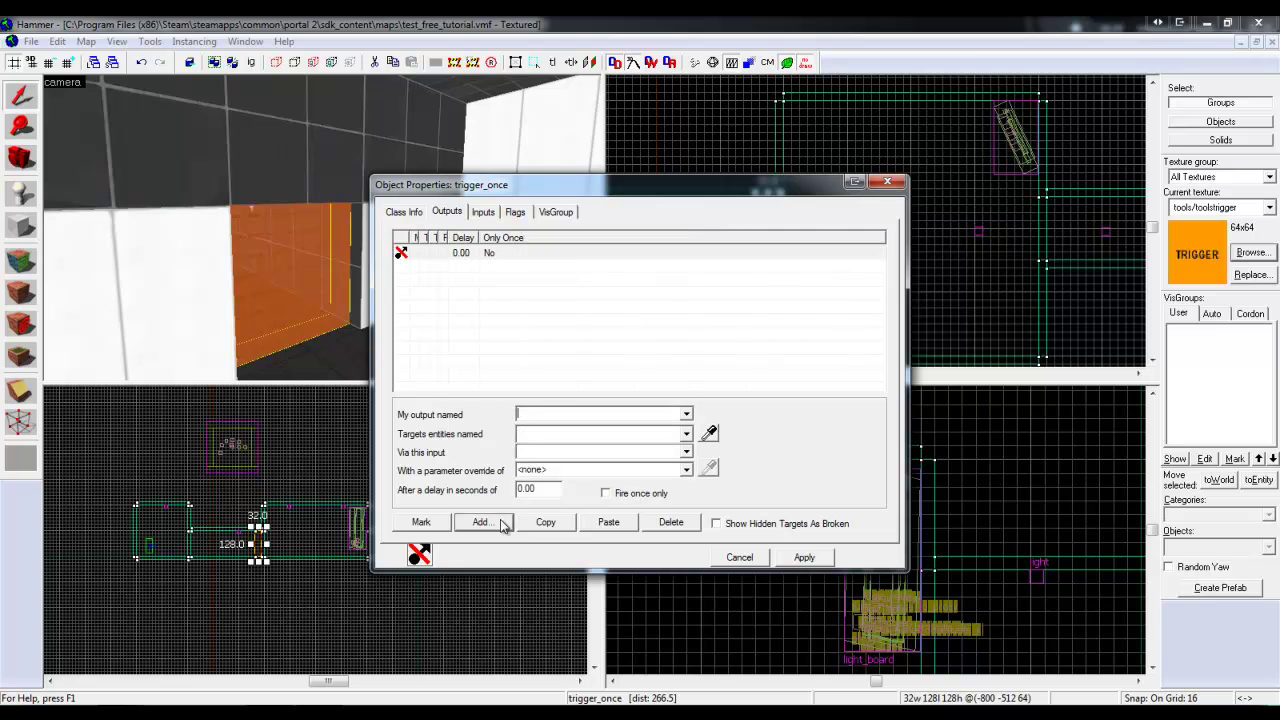
{"action": "type", "text": "light"}
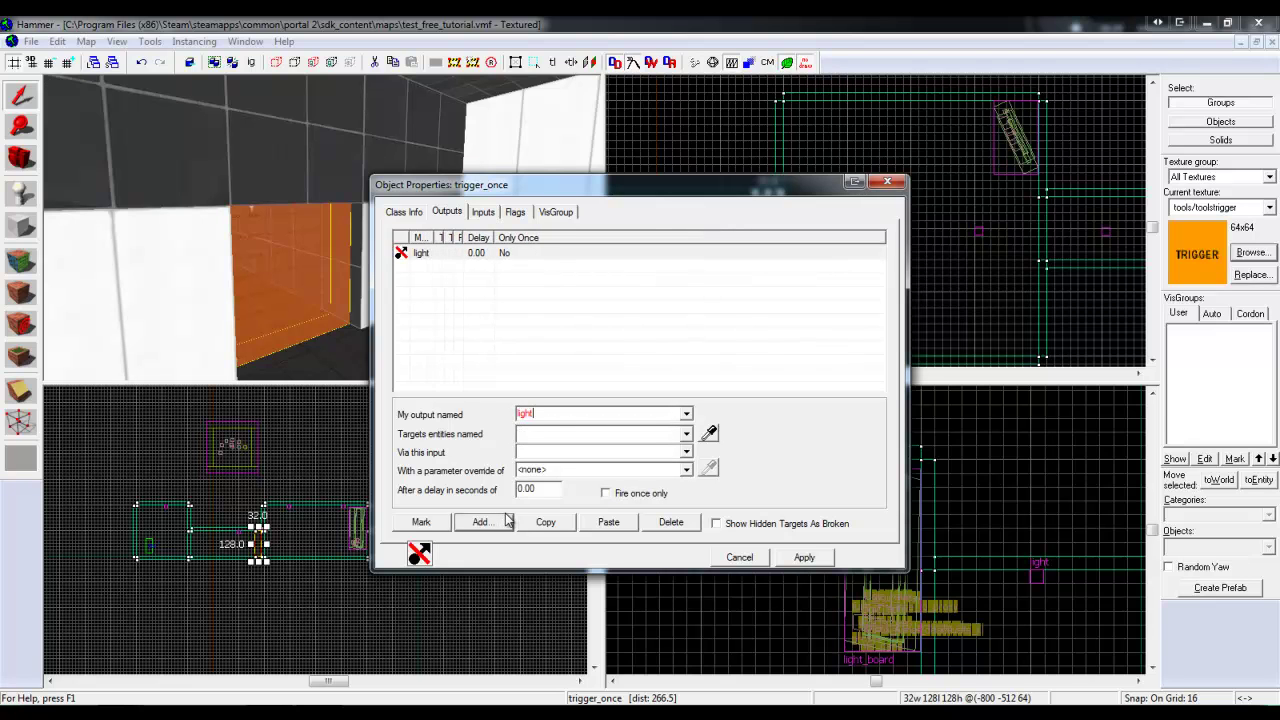
{"action": "key", "text": "BackSpace"}
{"action": "key", "text": "BackSpace"}
{"action": "key", "text": "BackSpace"}
{"action": "key", "text": "BackSpace"}
{"action": "key", "text": "BackSpace"}
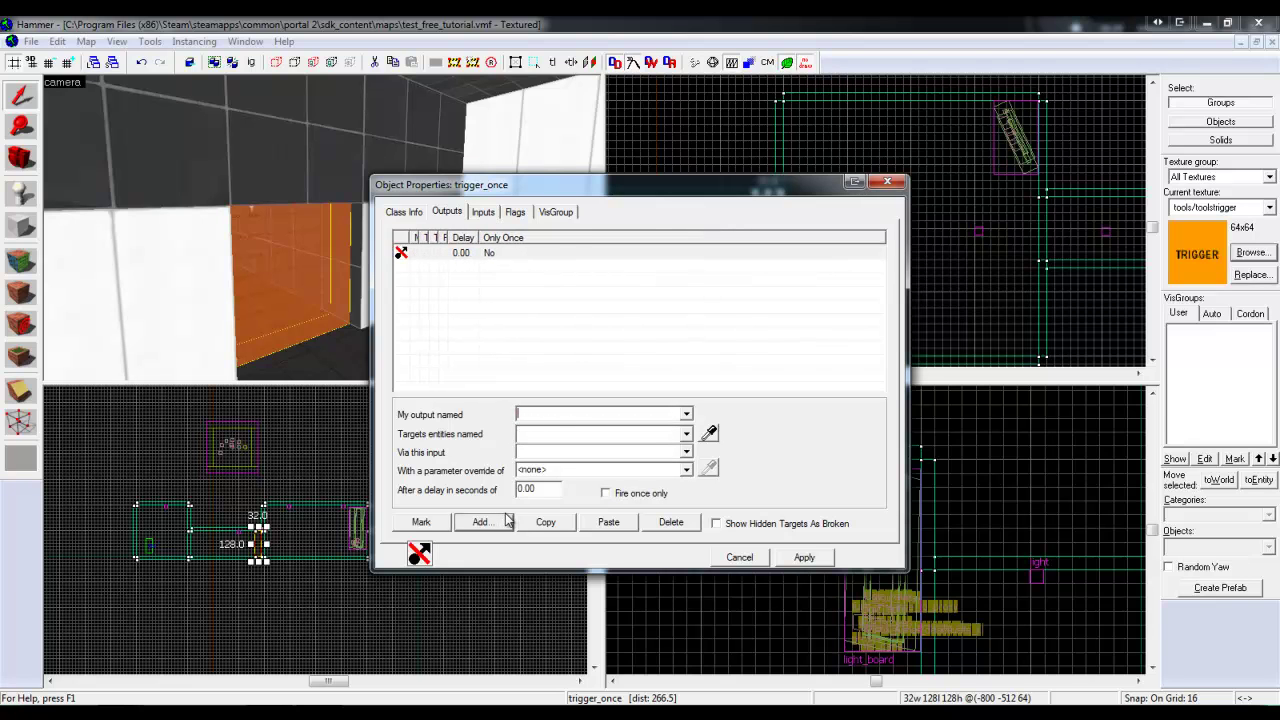
{"action": "type", "text": "OnStartTouch"}
{"action": "key", "text": "Tab"}
Target the OnStartTouch output at the light_board info sign instance
{"action": "type", "text": "llight"}
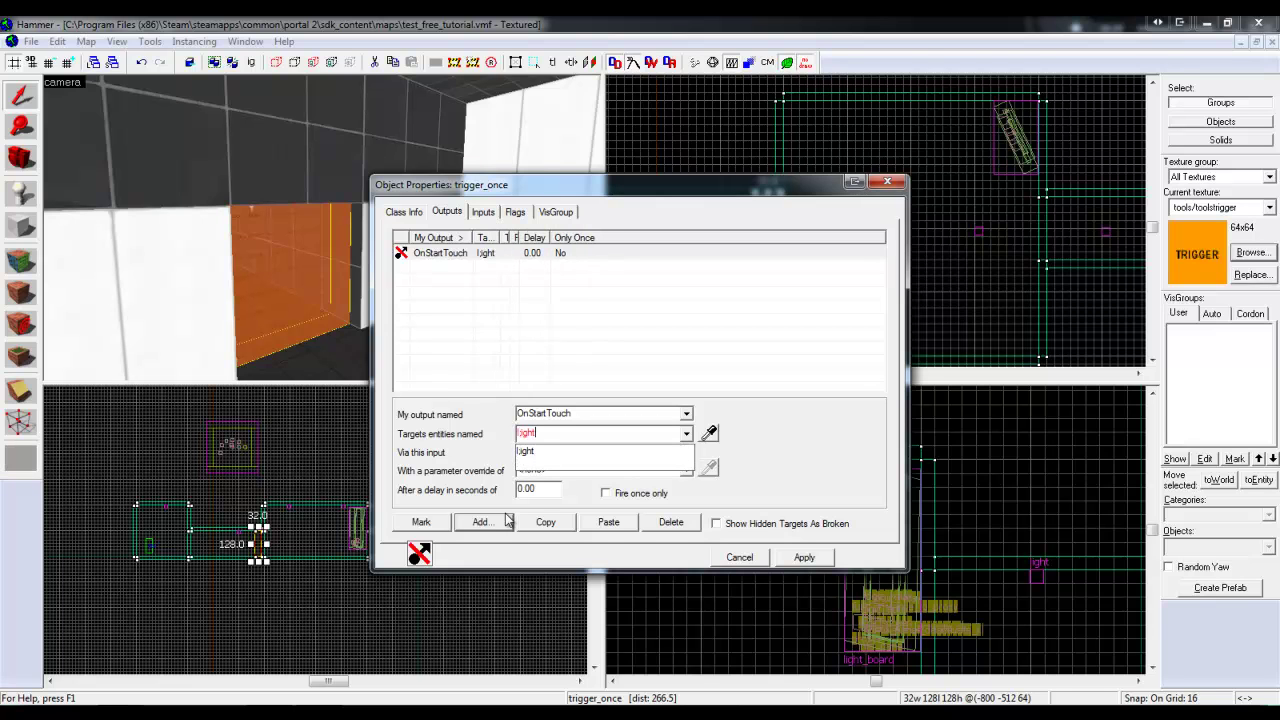
{"action": "key", "text": "BackSpace"}
{"action": "key", "text": "BackSpace"}
{"action": "key", "text": "BackSpace"}
{"action": "key", "text": "BackSpace"}
{"action": "type", "text": "ight"}
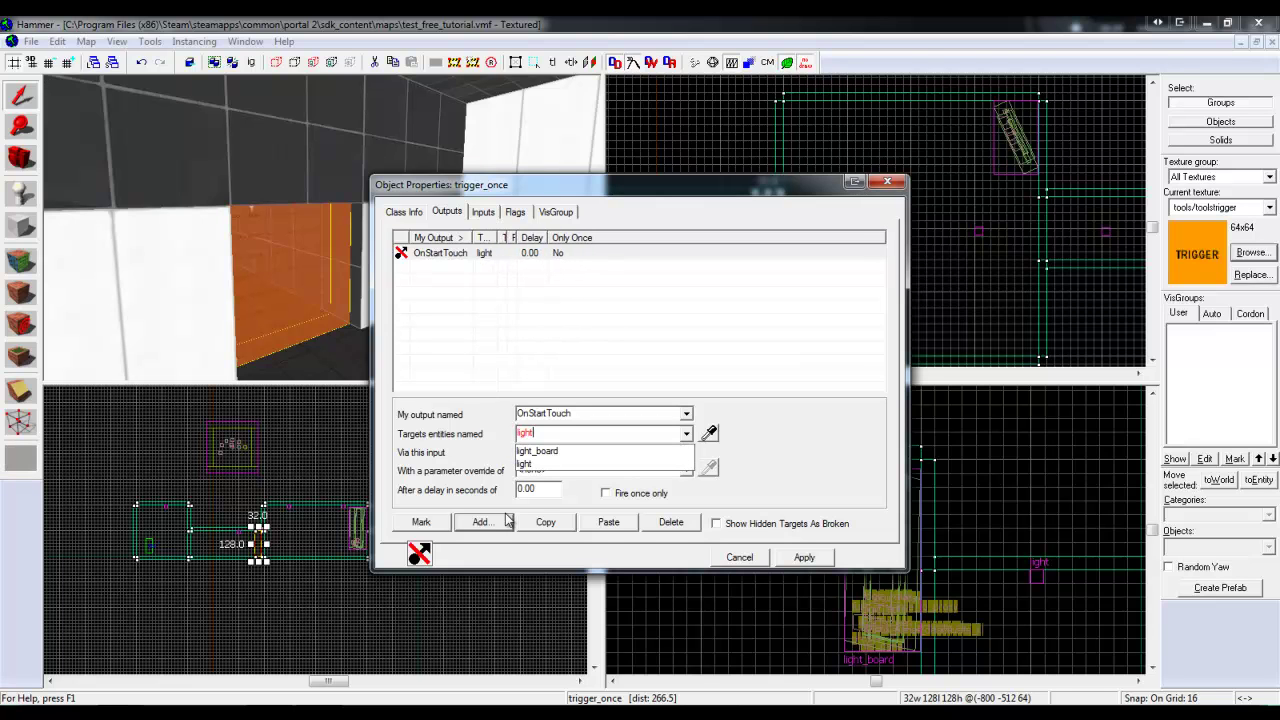
{"action": "key", "text": "Down"}
{"action": "key", "text": "Tab"}
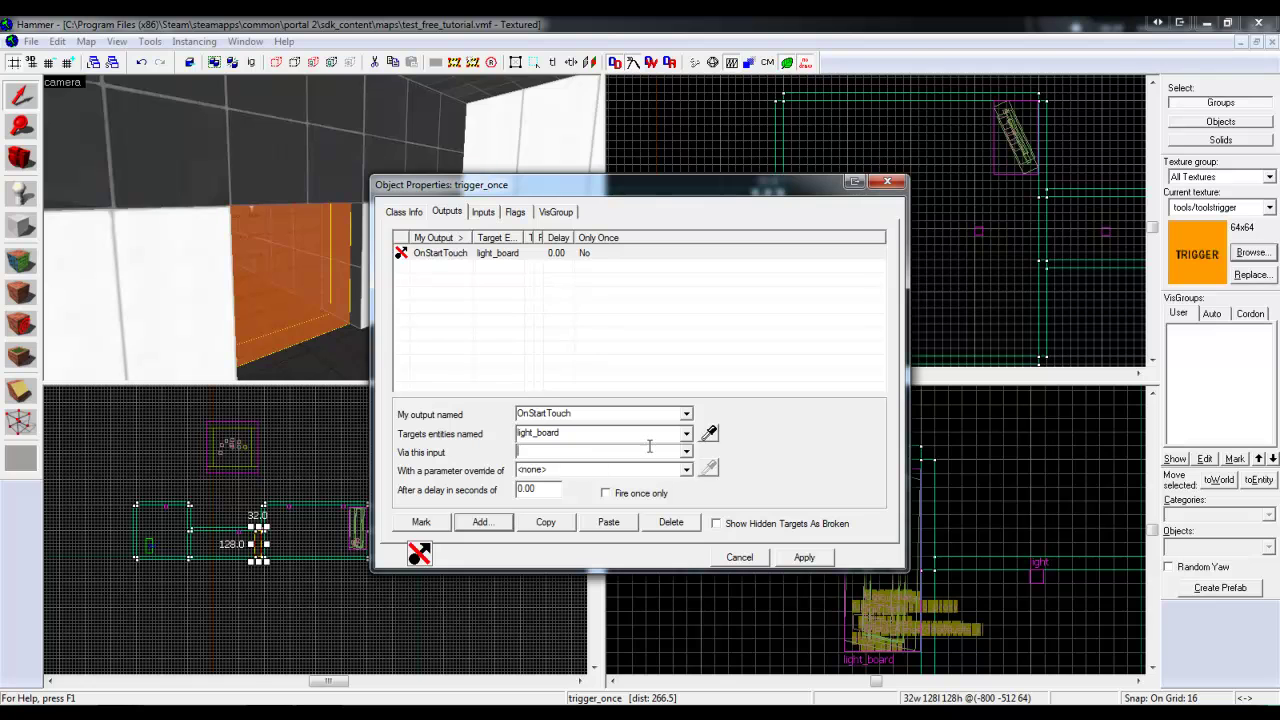
{"action": "left_click", "coordinate": [706, 433]}
{"action": "key", "text": "z"}
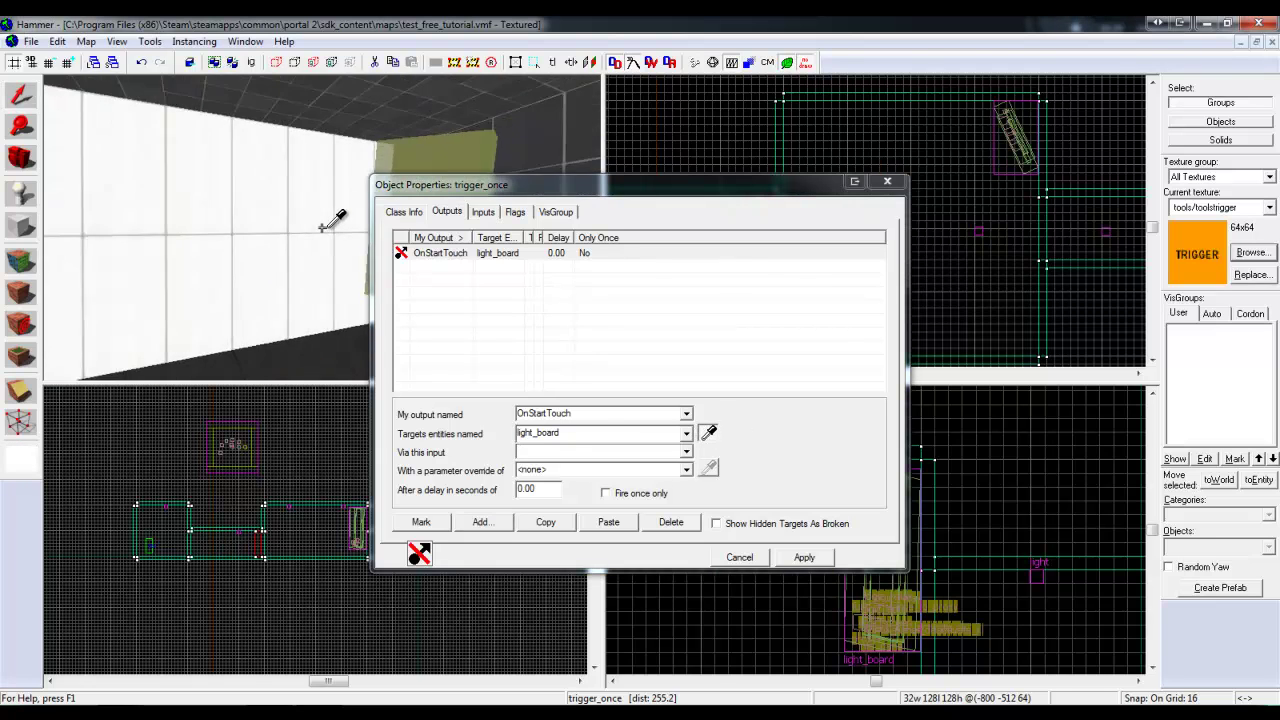
{"action": "key", "text": "z"}
{"action": "left_click", "coordinate": [354, 193]}
Set the output's input to instance:info_panel_activate_rl;Trigger with a delay of 2 seconds and close the properties
{"action": "left_click", "coordinate": [557, 451]}
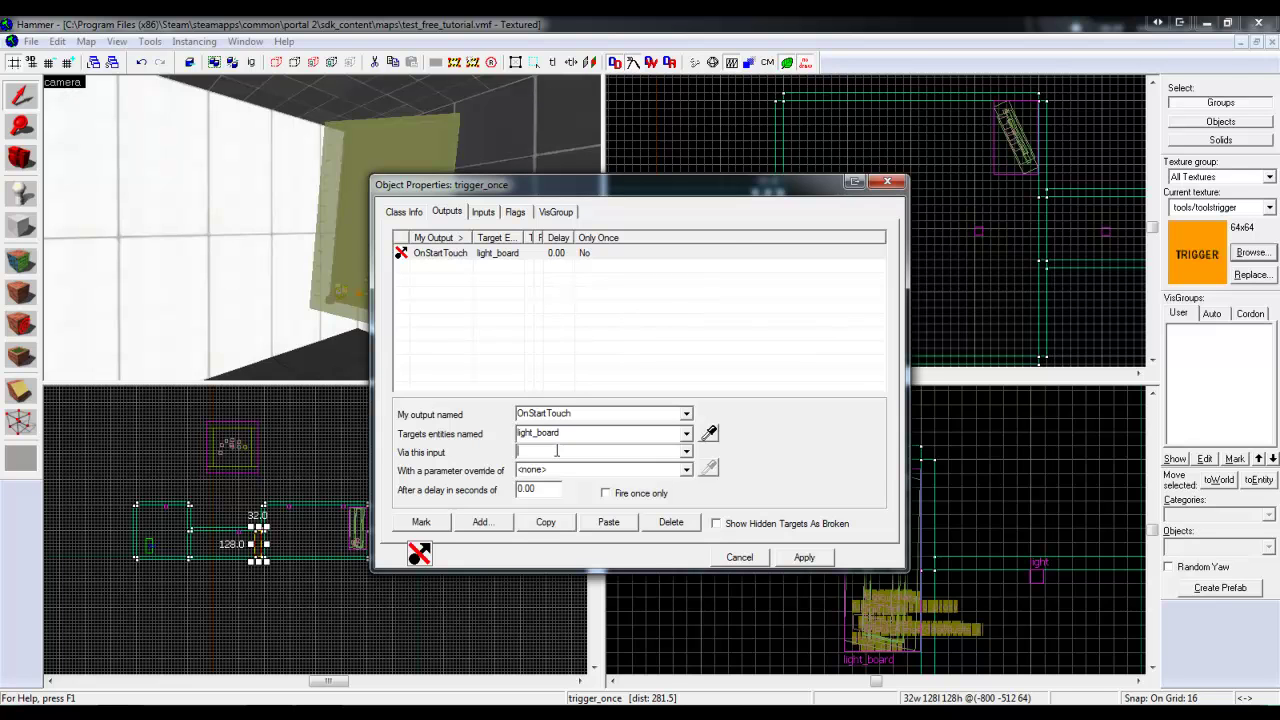
{"action": "type", "text": "ins"}
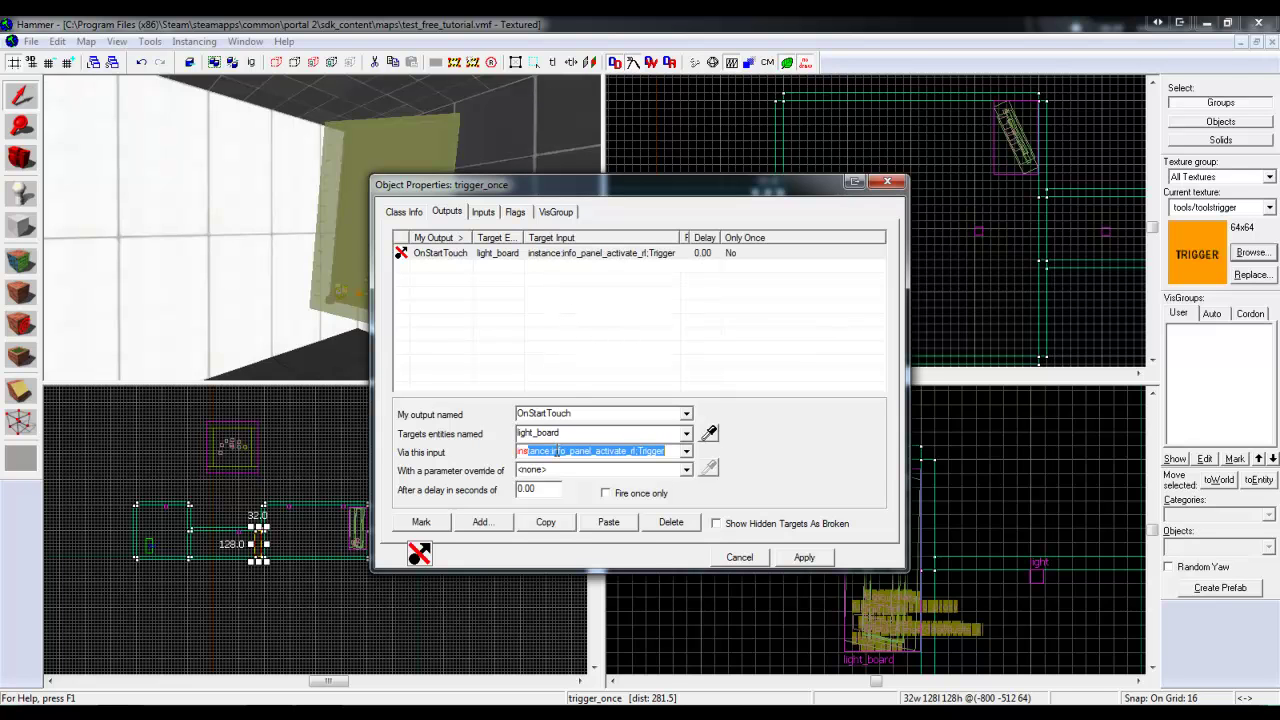
{"action": "type", "text": "t"}
{"action": "double_click", "coordinate": [540, 487]}
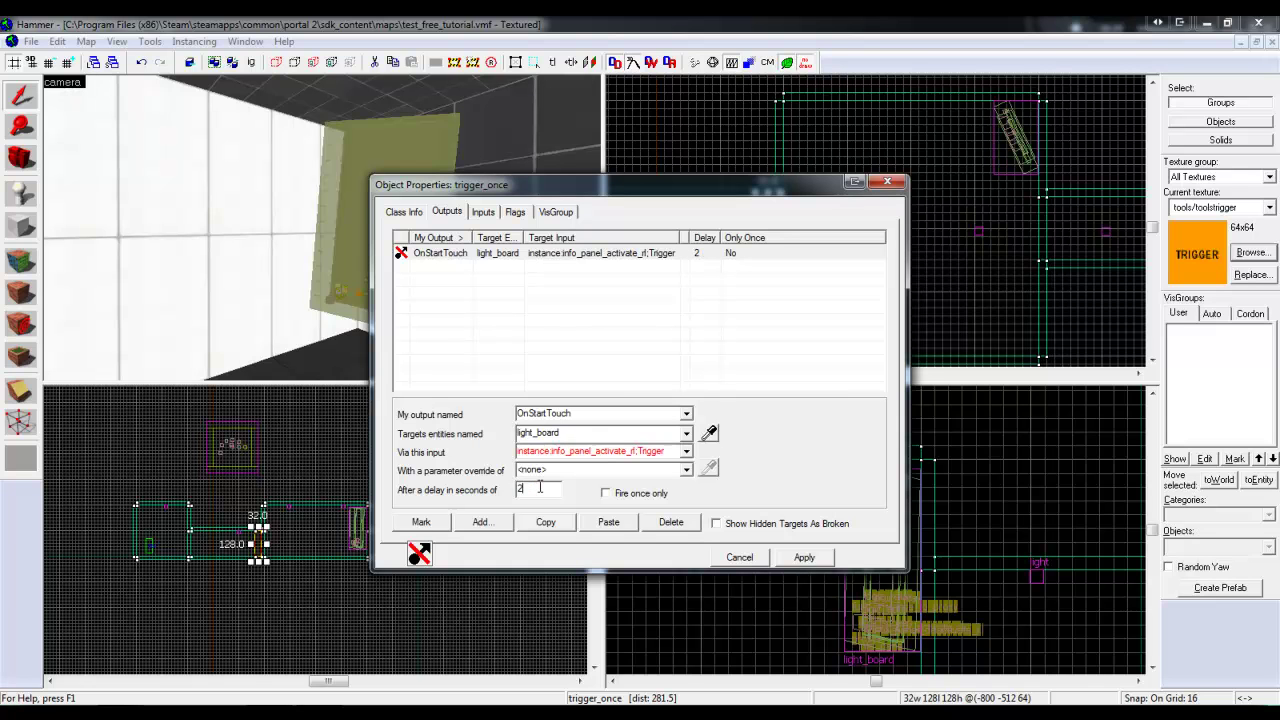
{"action": "type", "text": "2"}
{"action": "left_click", "coordinate": [886, 181]}
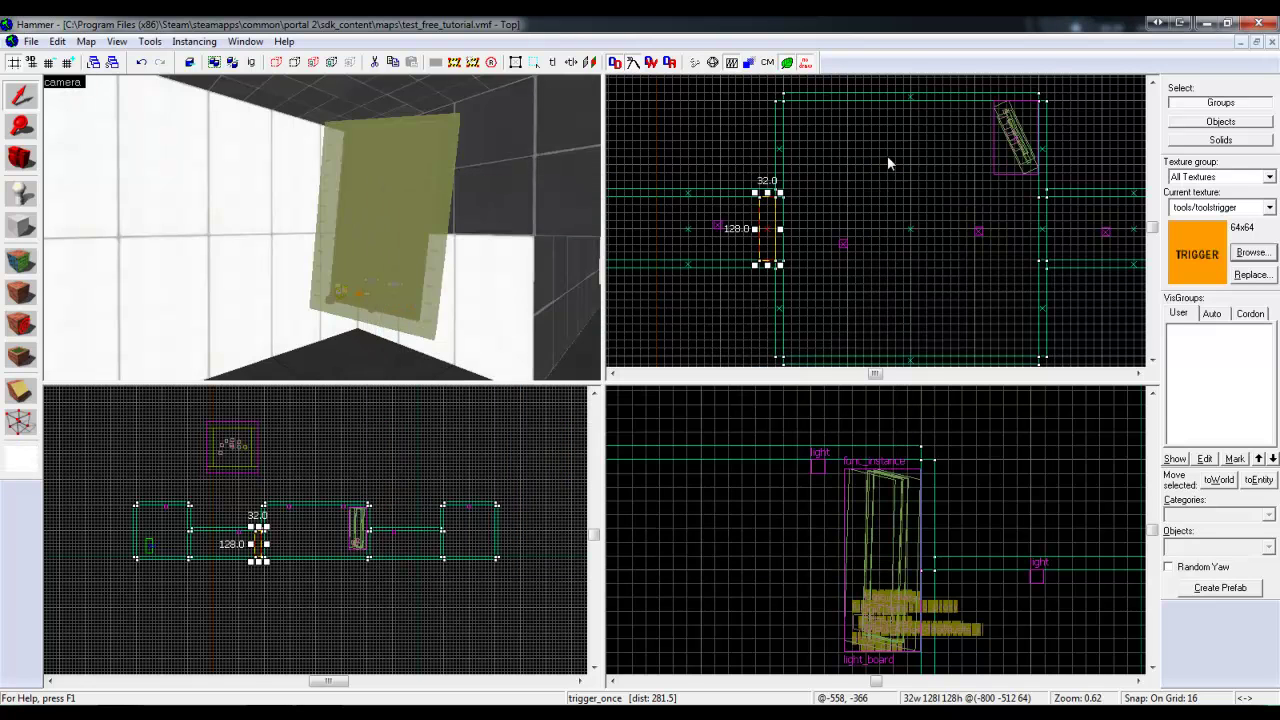
Add a second, blank output to the trigger_once at the chamber entrance and close its properties
{"action": "left_click", "coordinate": [887, 155]}
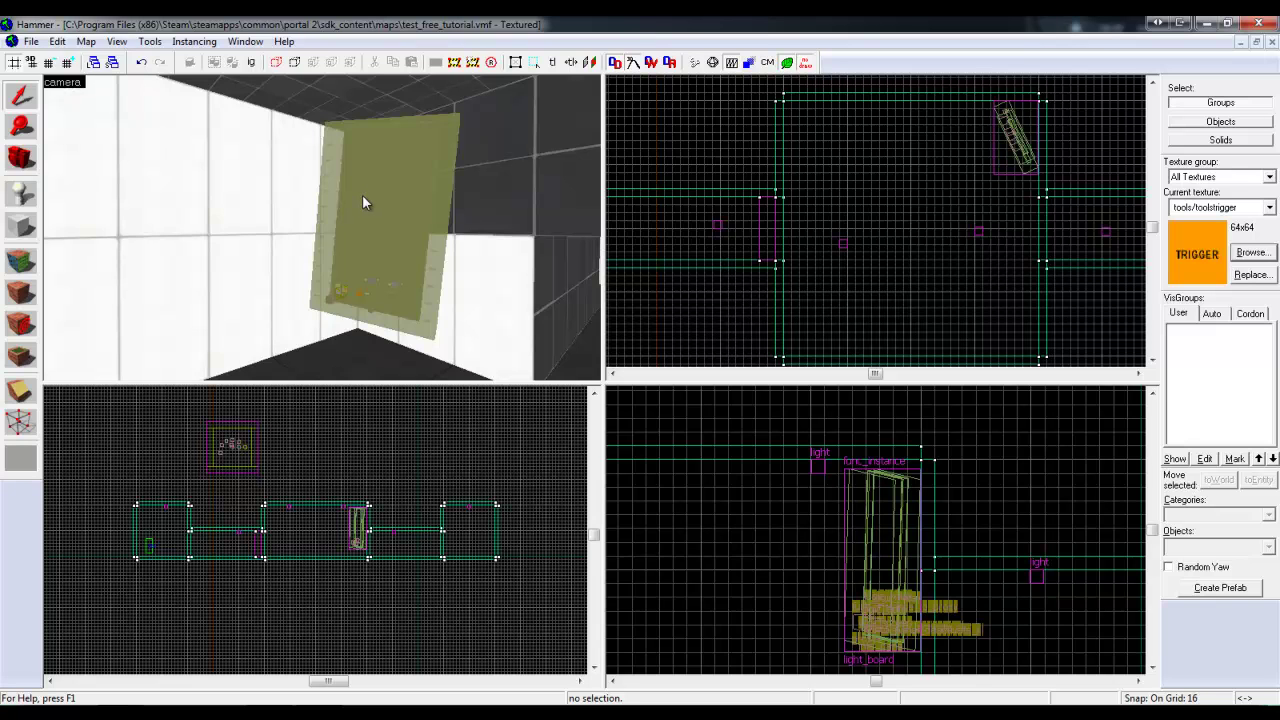
{"action": "key", "text": "z"}
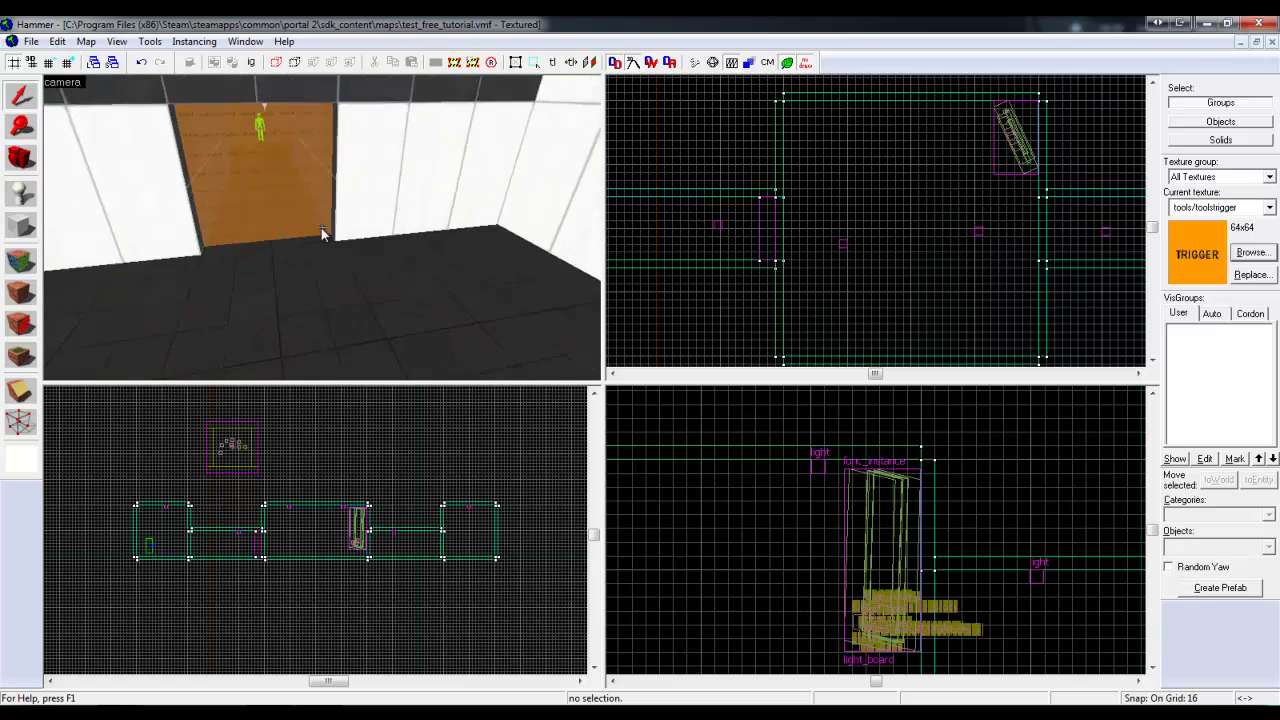
{"action": "left_click", "coordinate": [323, 226]}
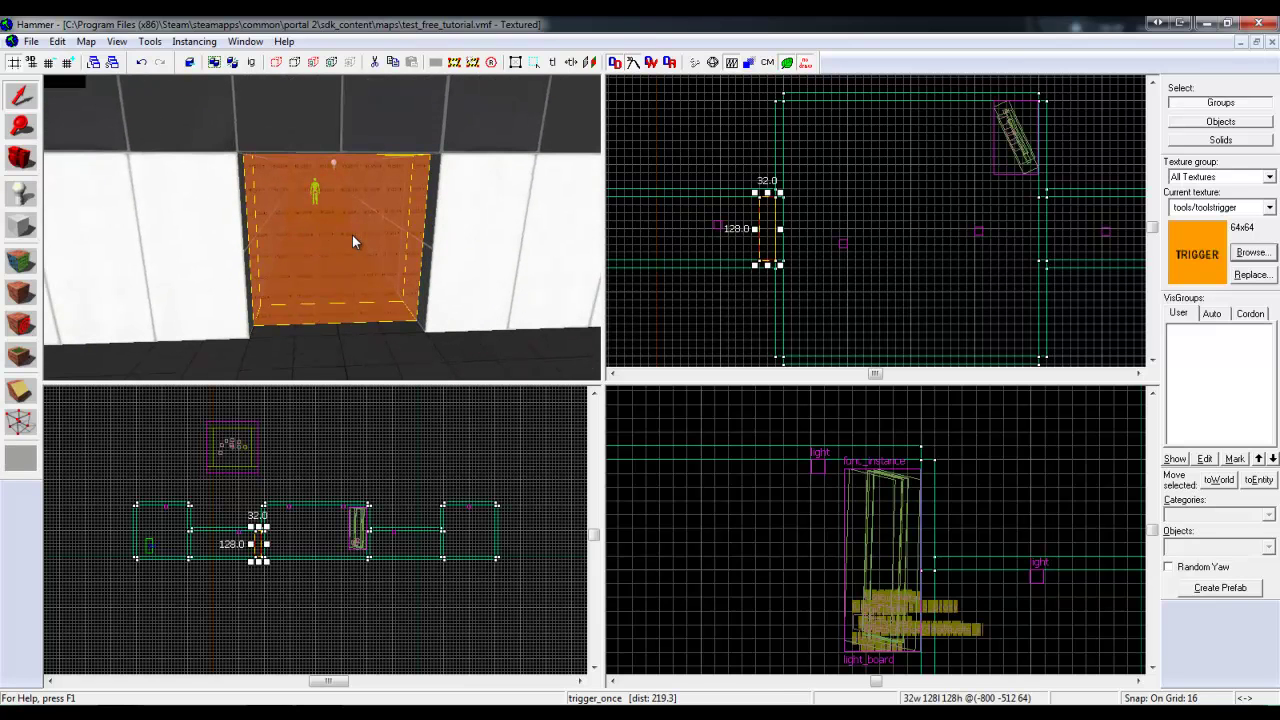
{"action": "key", "text": "z"}
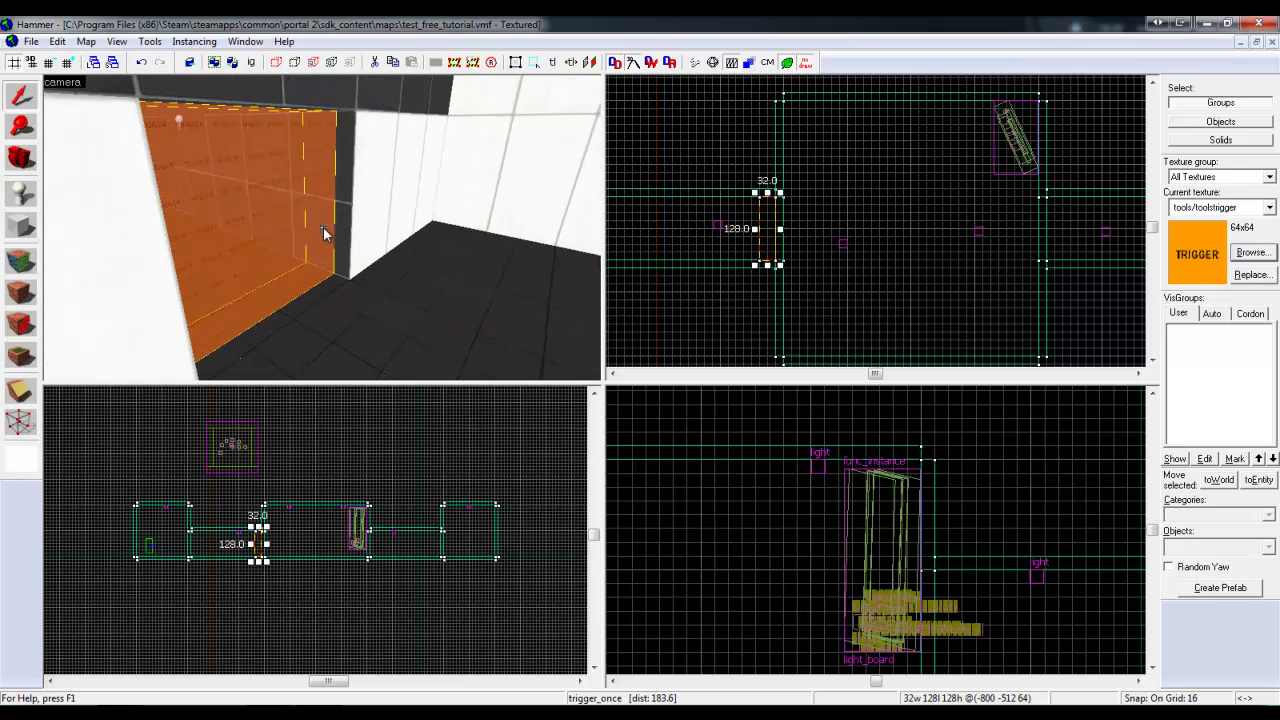
{"action": "key", "text": "s"}
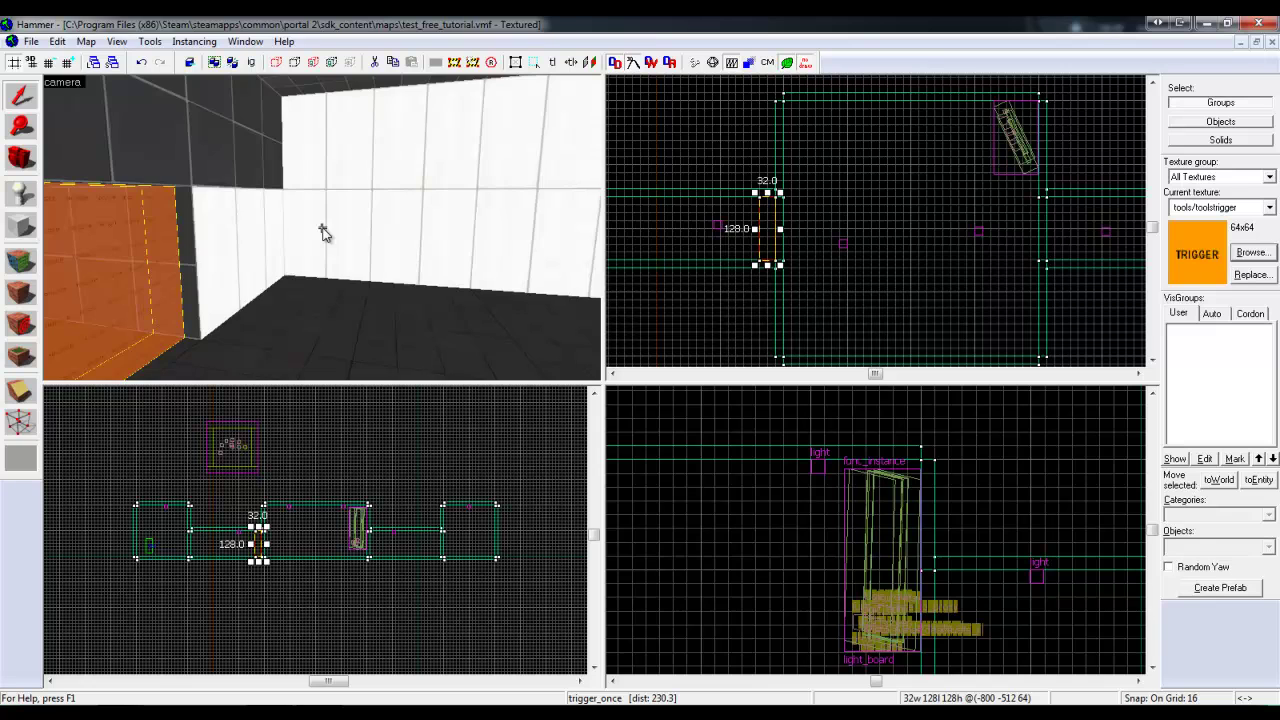
{"action": "key", "text": "w"}
{"action": "key", "text": "z"}
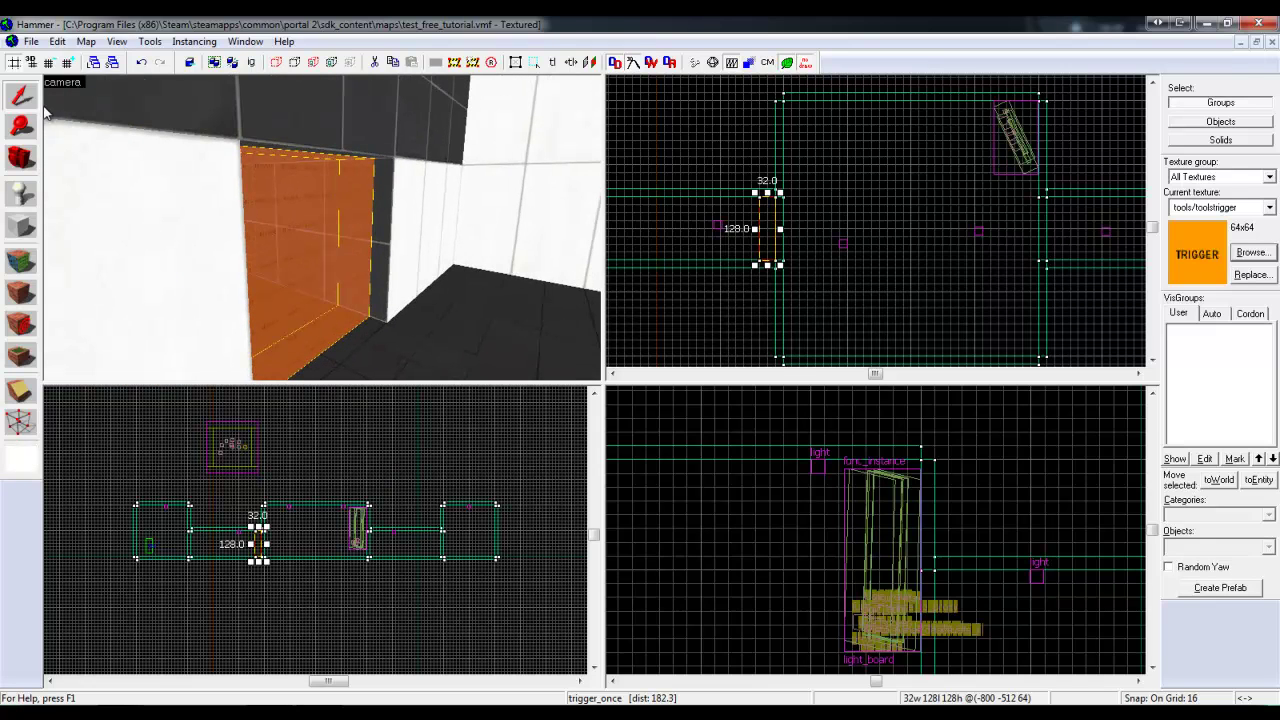
{"action": "double_click", "coordinate": [342, 264]}
{"action": "left_click", "coordinate": [447, 212]}
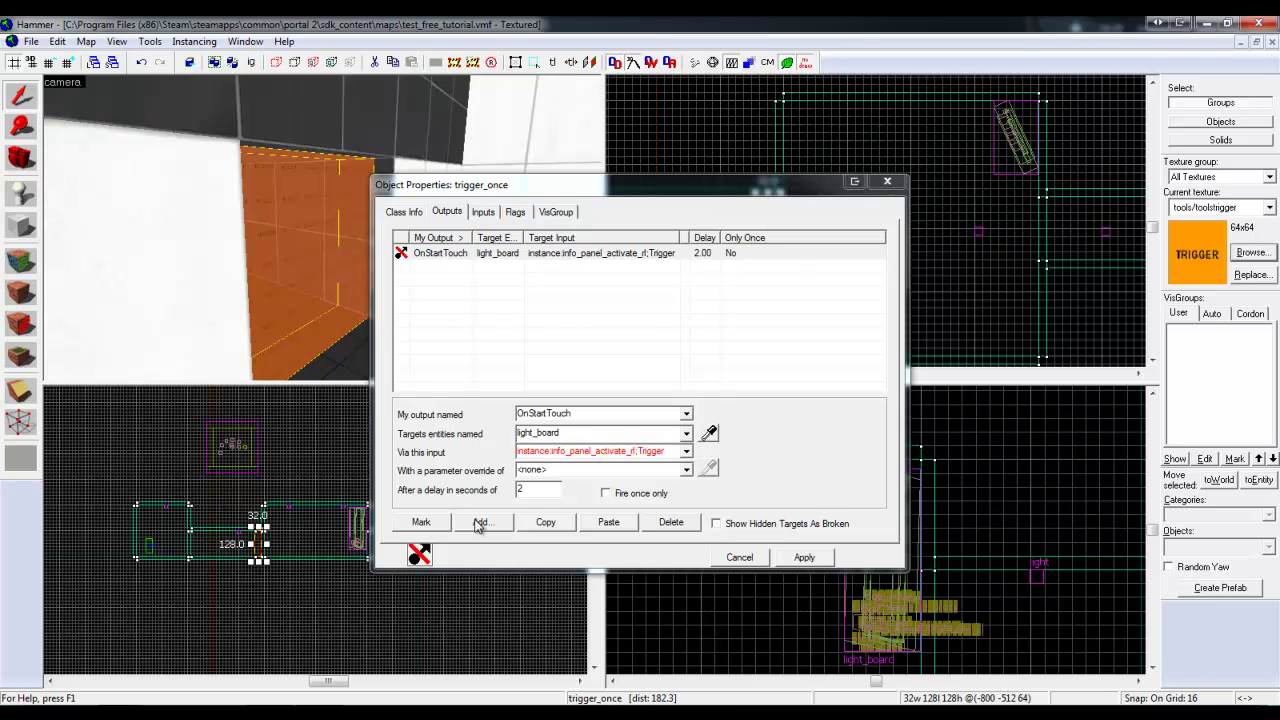
{"action": "left_click", "coordinate": [479, 522]}
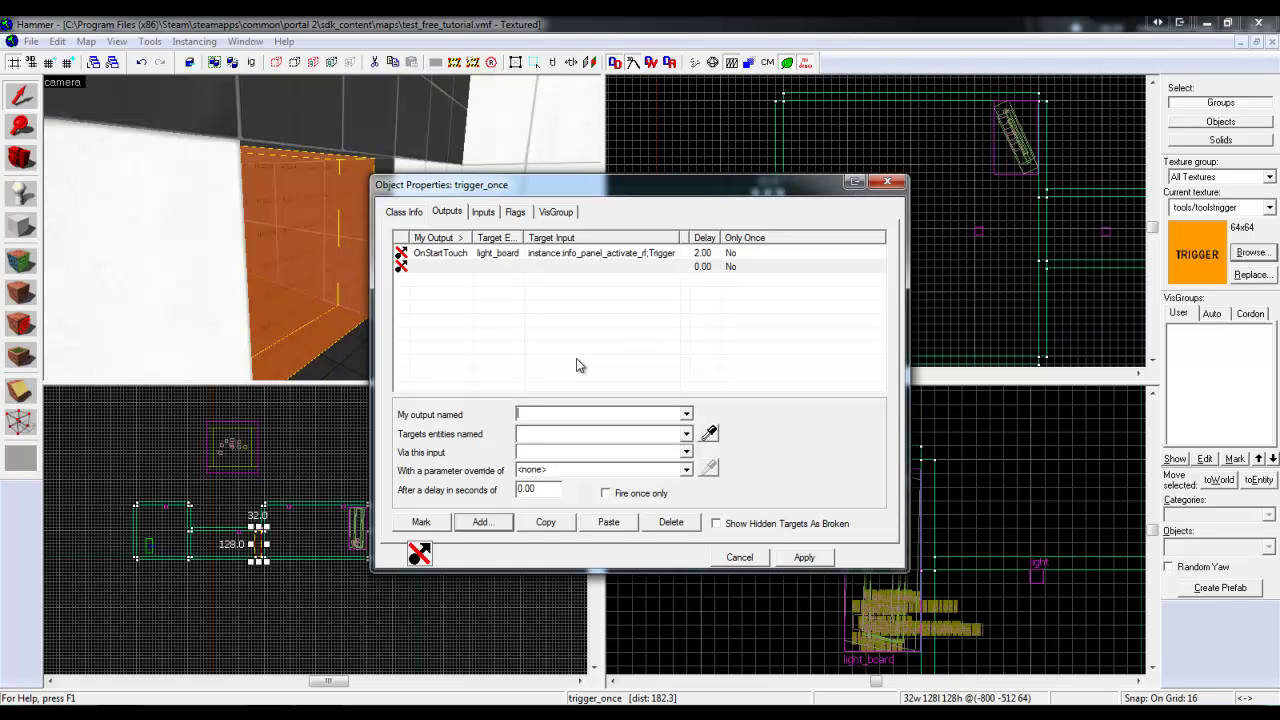
{"action": "left_click", "coordinate": [893, 182]}
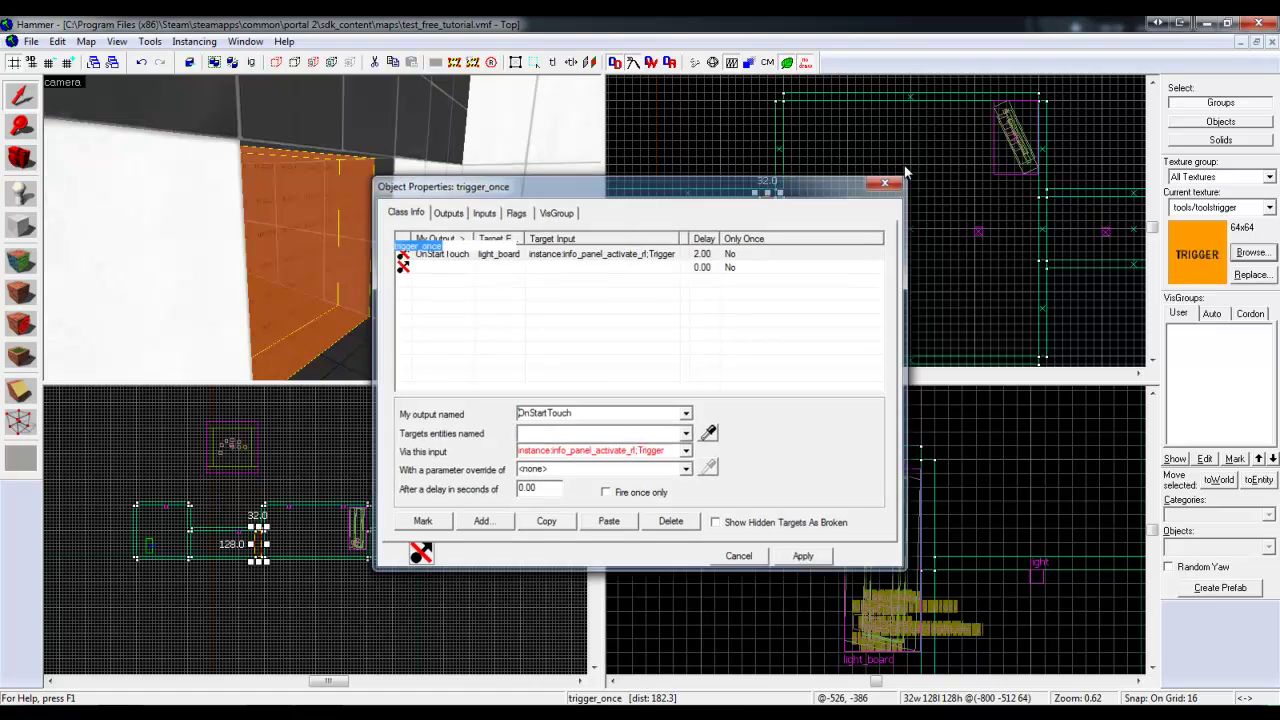
Open the pti_ents func_instance outside the chamber for editing as its own map, global_pti_ents.vmf
{"action": "key", "text": "Escape"}
{"action": "key", "text": "z"}
{"action": "key", "text": "s"}
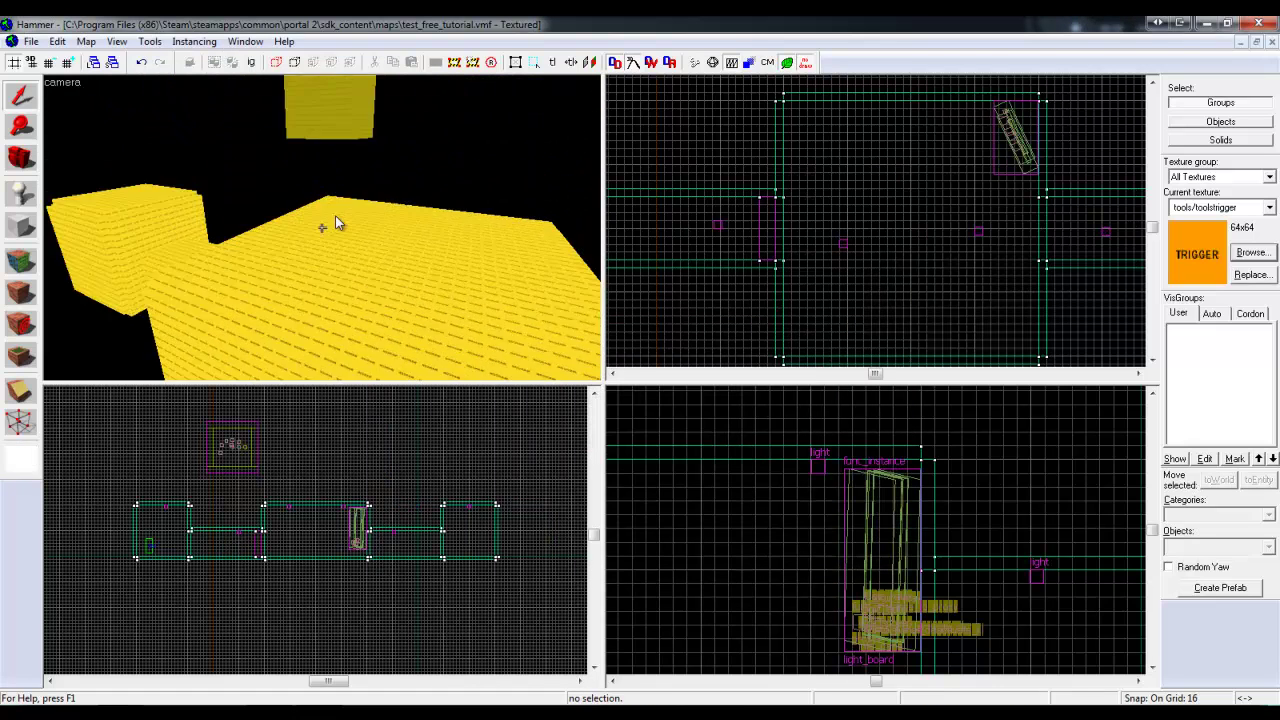
{"action": "key", "text": "a"}
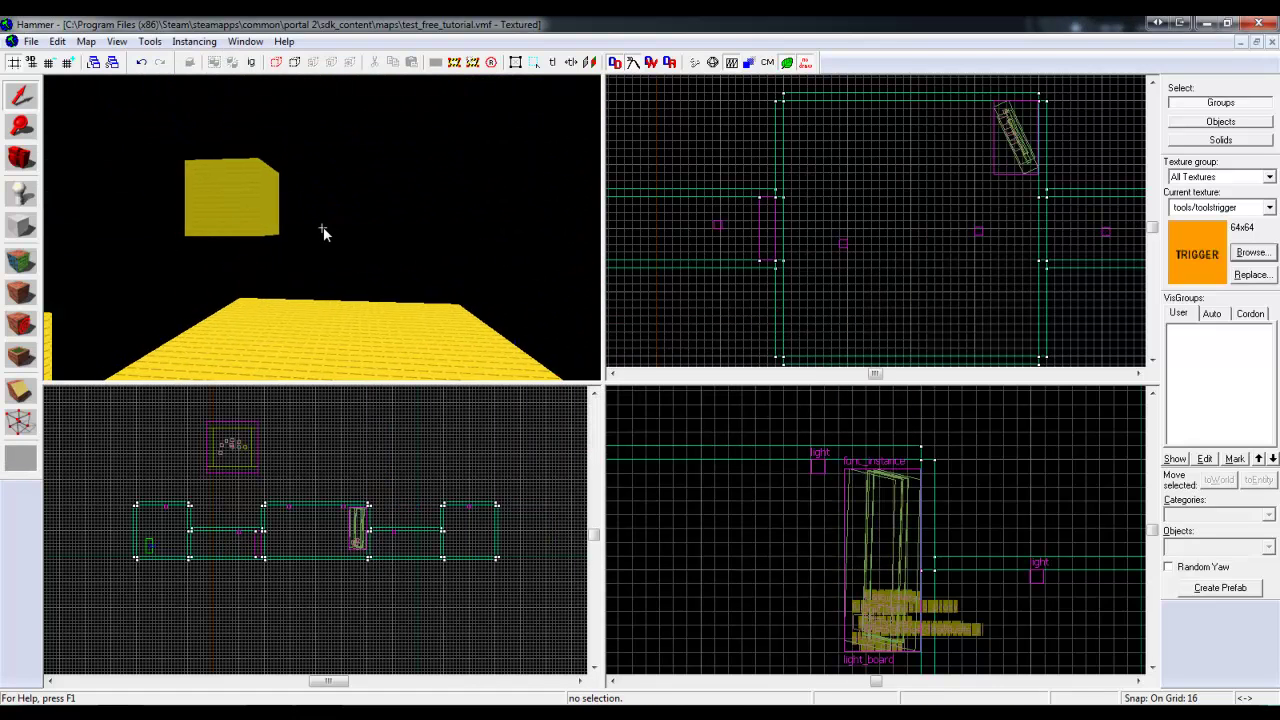
{"action": "key", "text": "d"}
{"action": "key", "text": "w"}
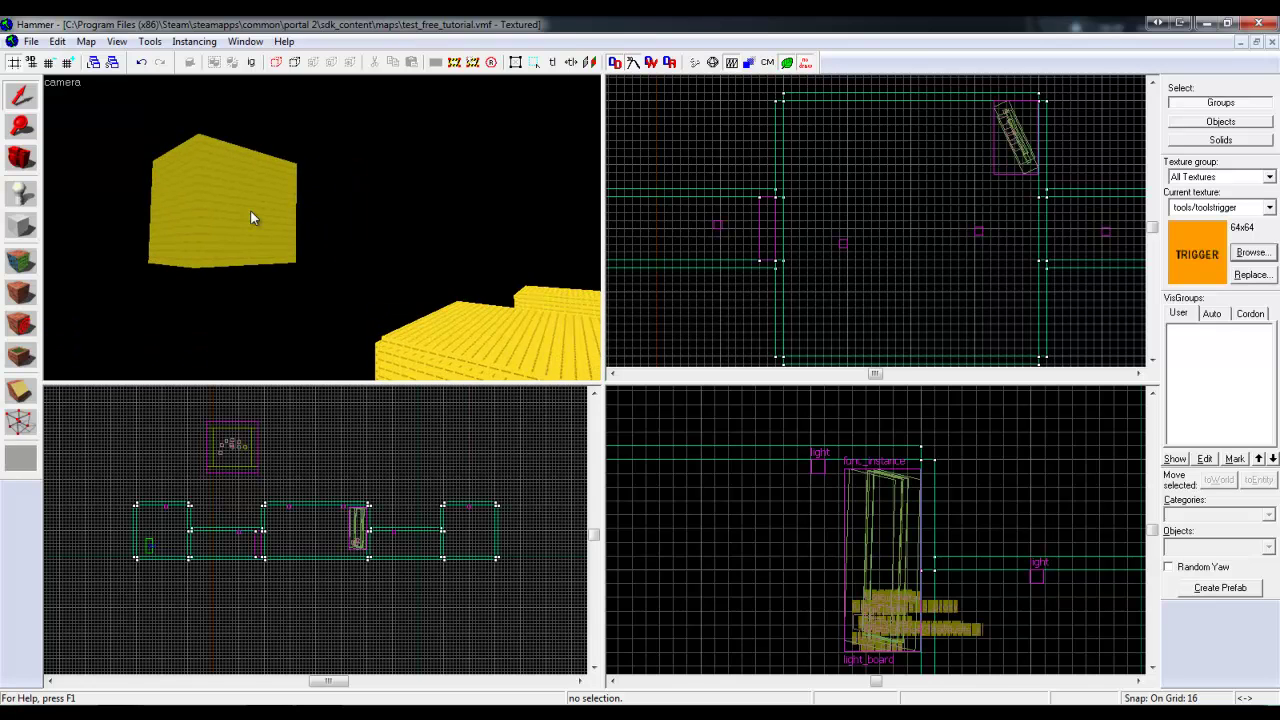
{"action": "double_click", "coordinate": [251, 211]}
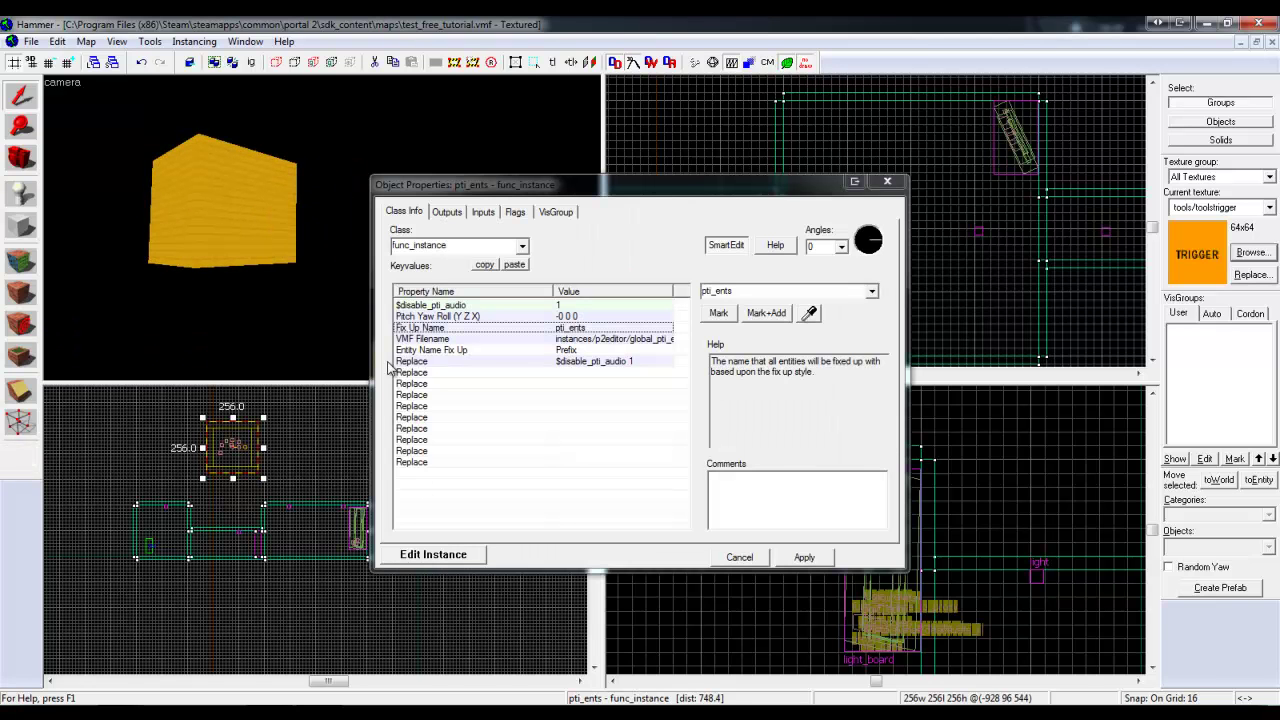
{"action": "left_click", "coordinate": [443, 561]}
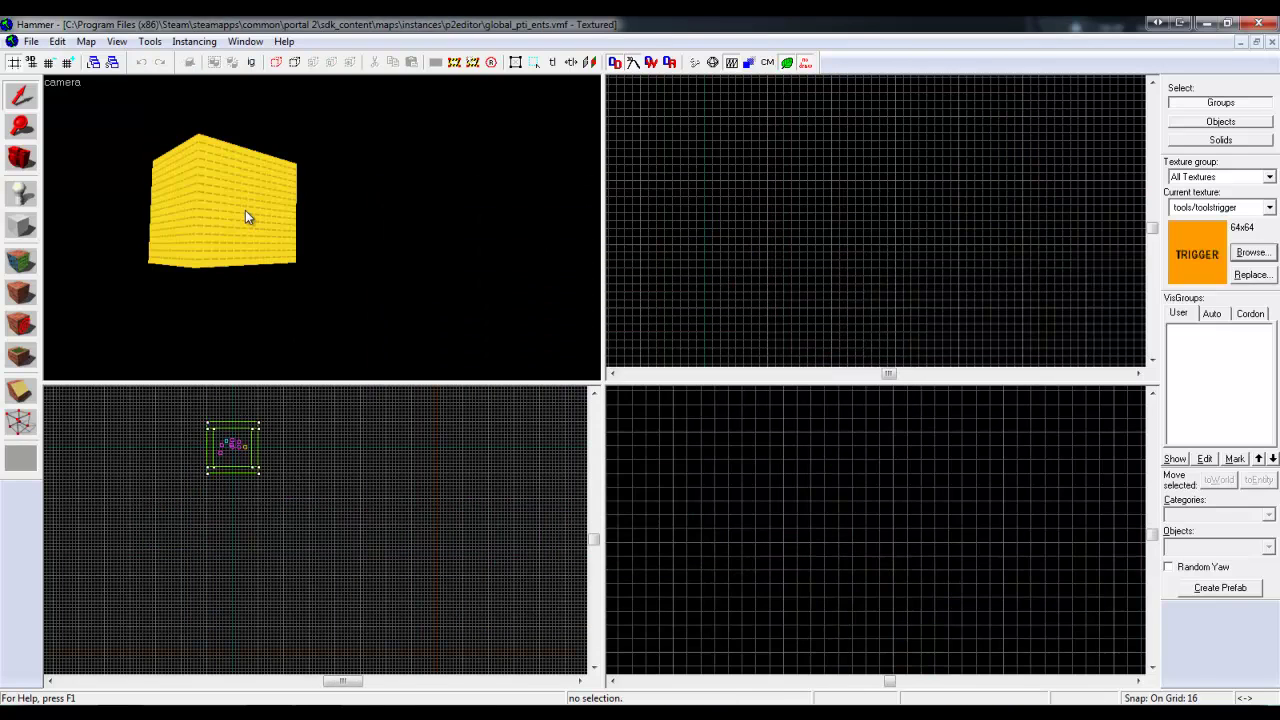
{"action": "scroll", "coordinate": [320, 228], "scroll_direction": "up", "scroll_amount": 10}
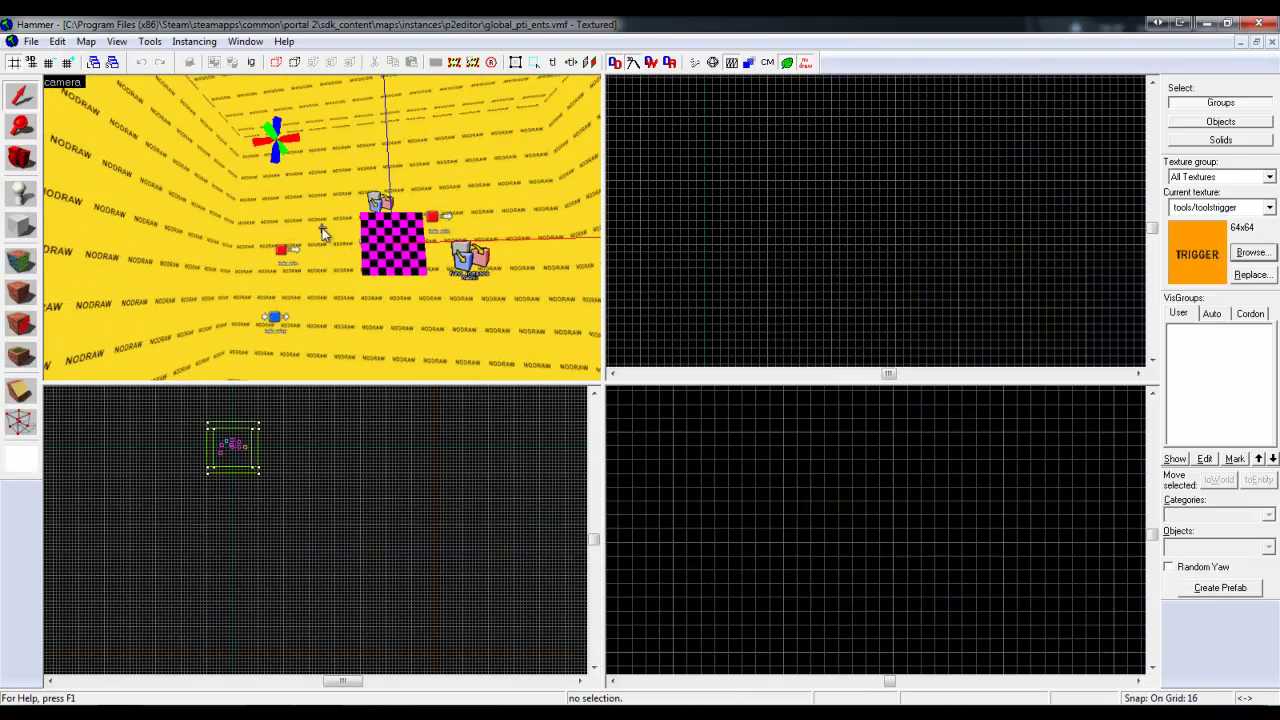
{"action": "key", "text": "w"}
{"action": "key", "text": "z"}
{"action": "double_click", "coordinate": [284, 271]}
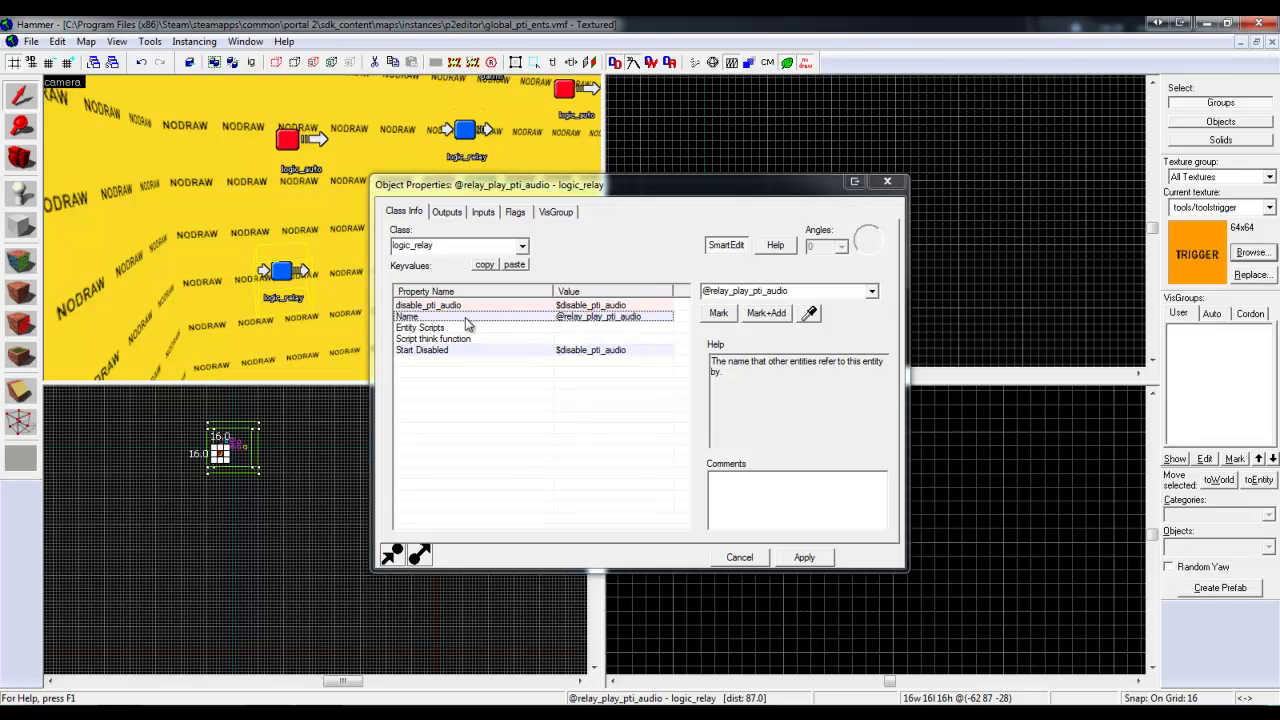
{"action": "left_click", "coordinate": [452, 212]}
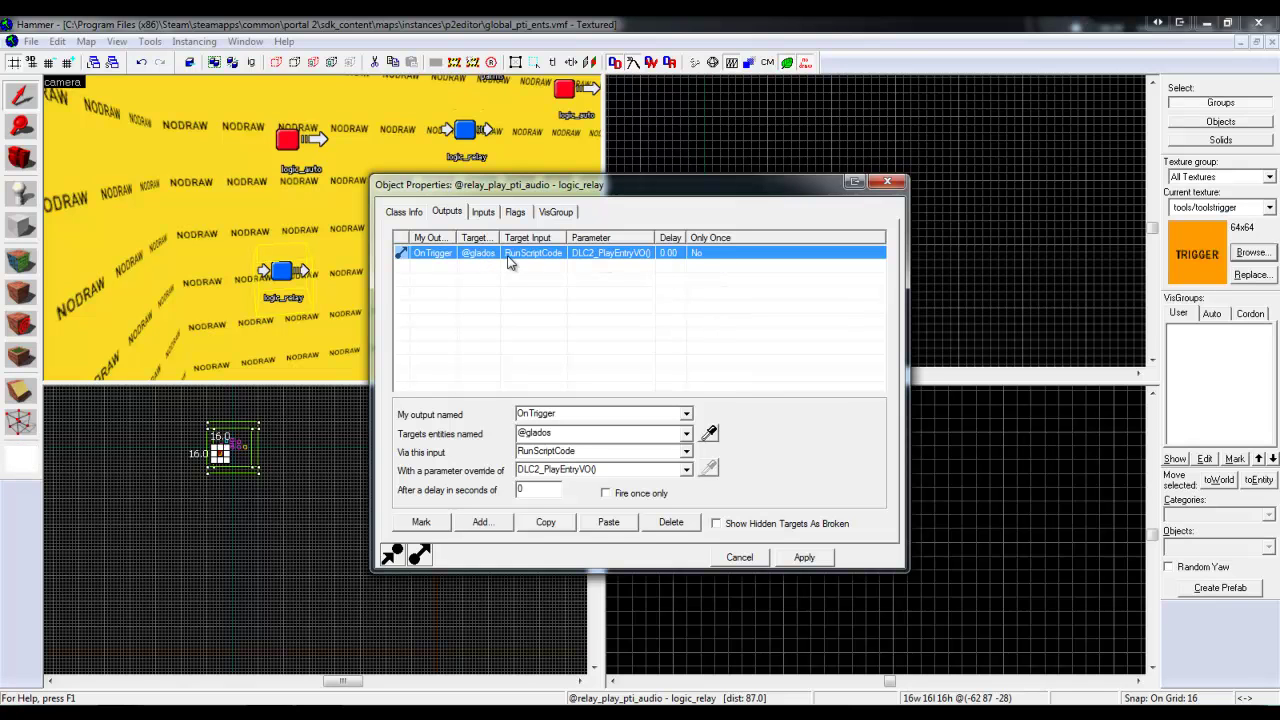
{"action": "left_click", "coordinate": [545, 522]}
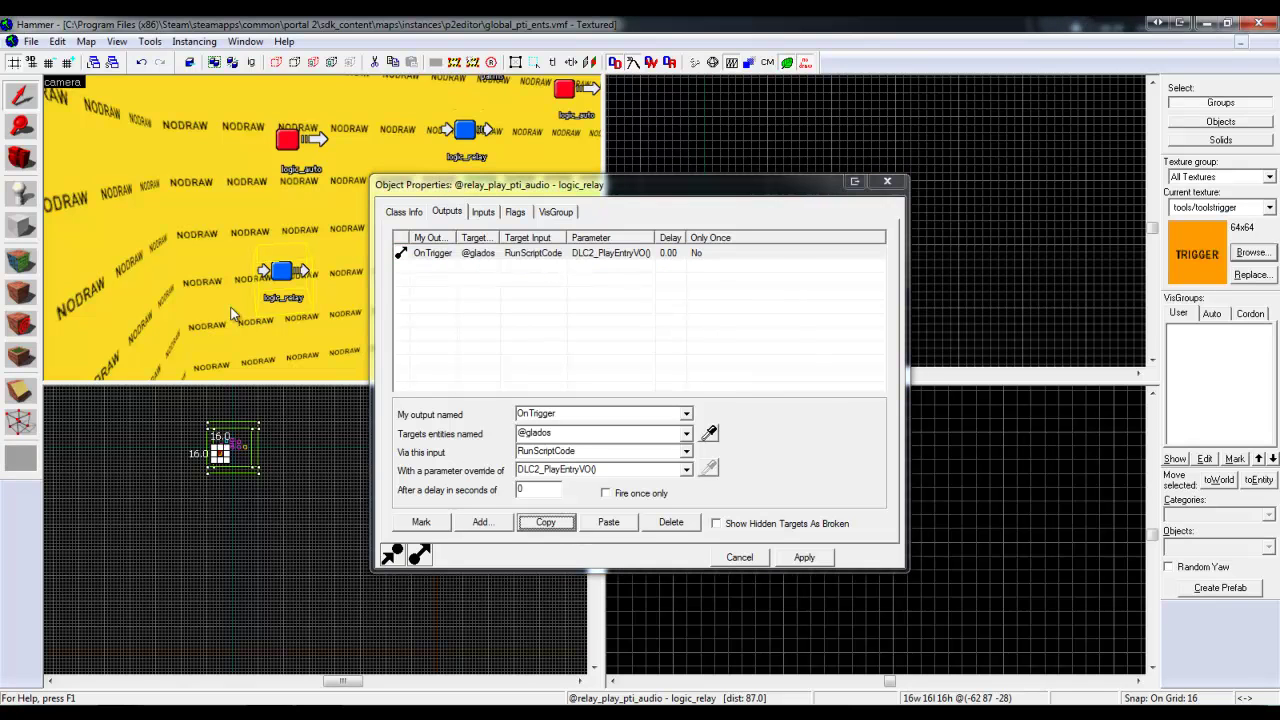
Close the relay's properties and the global_pti_ents.vmf instance to return to test_free_tutorial.vmf
{"action": "left_click", "coordinate": [890, 182]}
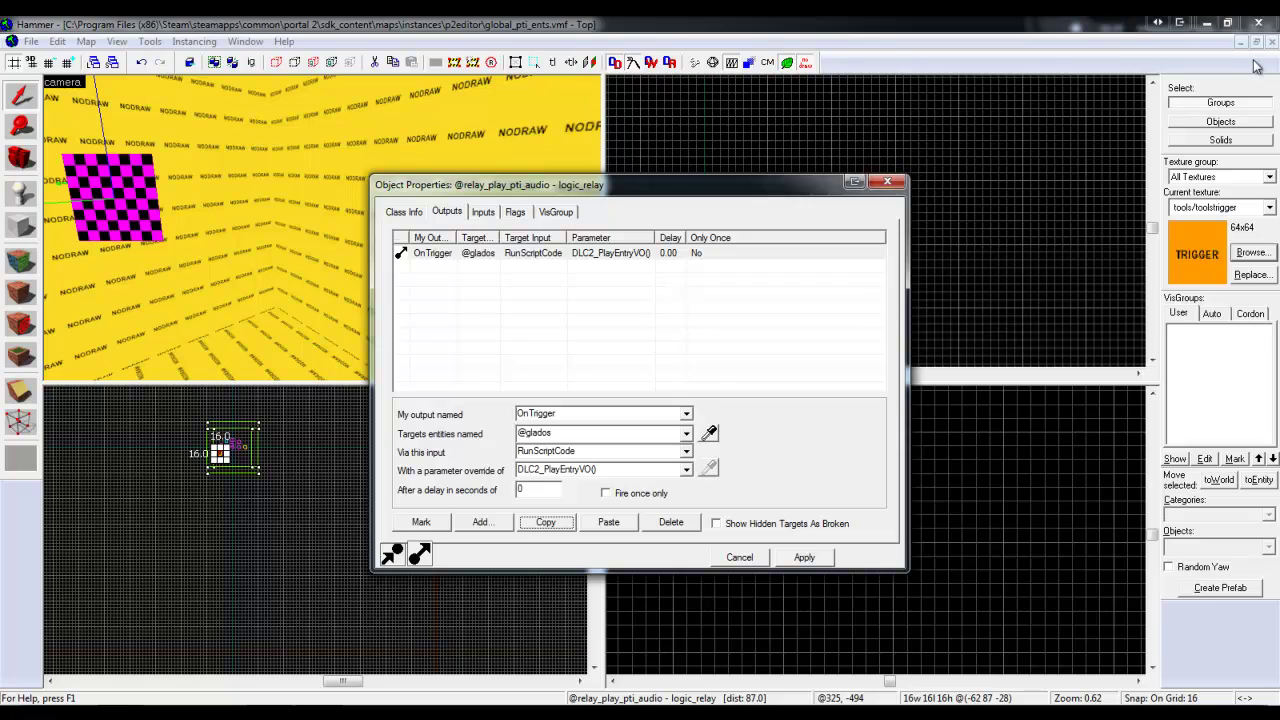
{"action": "left_click", "coordinate": [1271, 43]}
{"action": "left_click", "coordinate": [657, 423]}
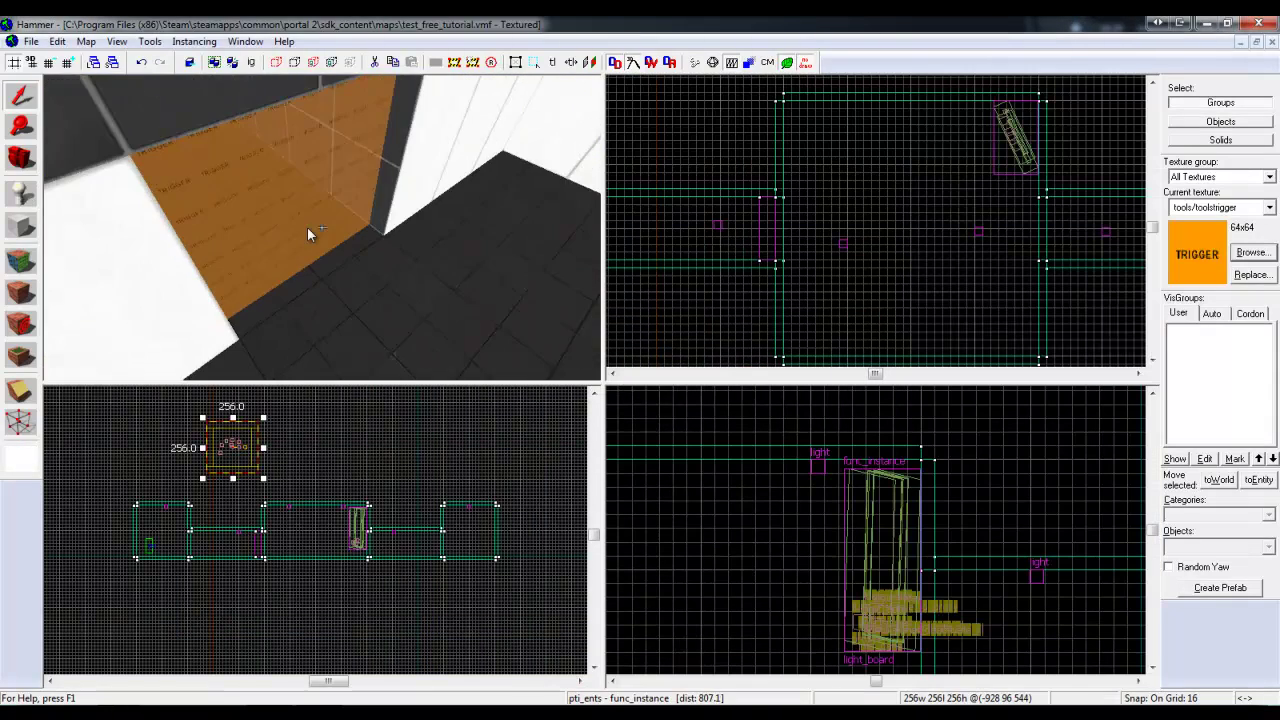
{"action": "double_click", "coordinate": [315, 223]}
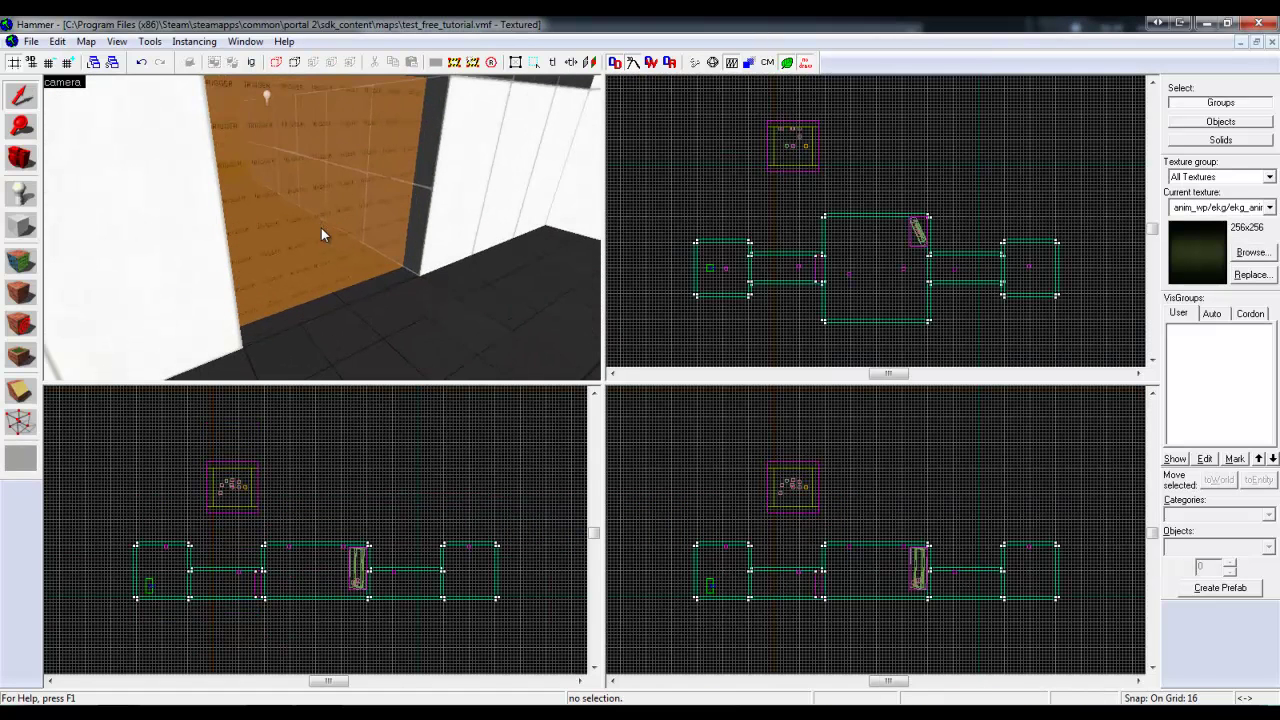
{"action": "double_click", "coordinate": [321, 228]}
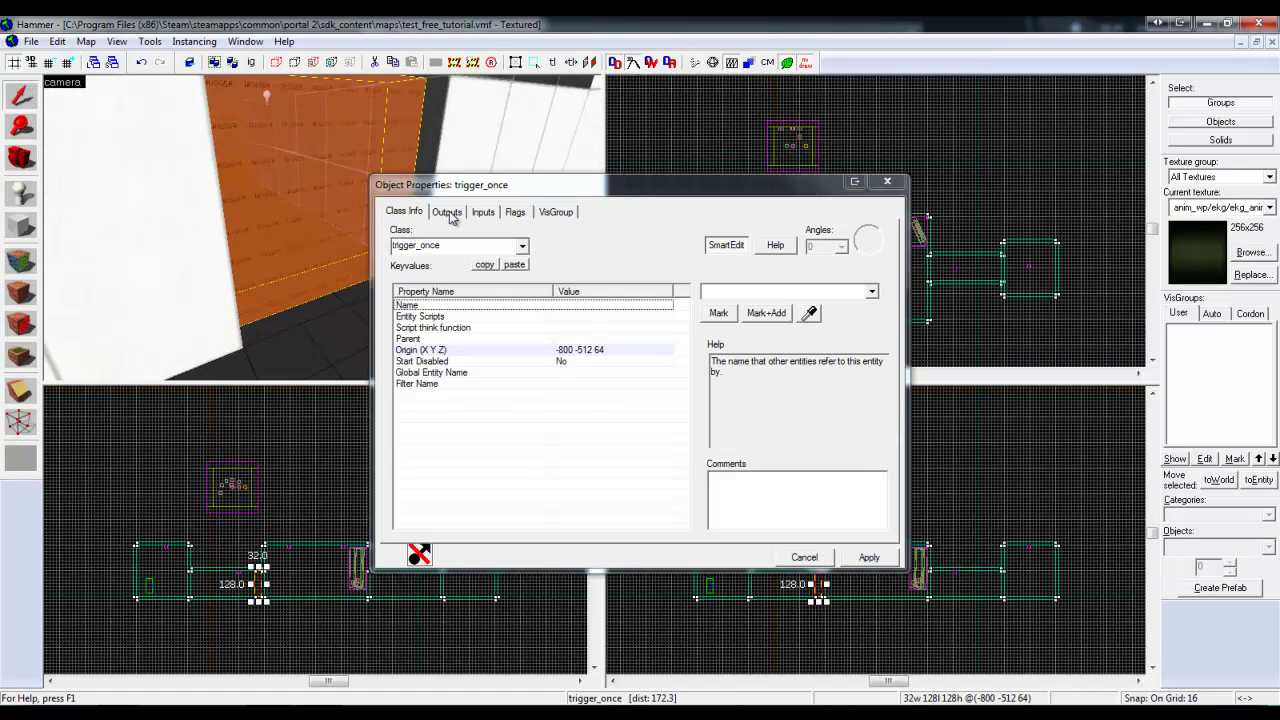
{"action": "left_click", "coordinate": [447, 212]}
{"action": "left_click", "coordinate": [525, 254]}
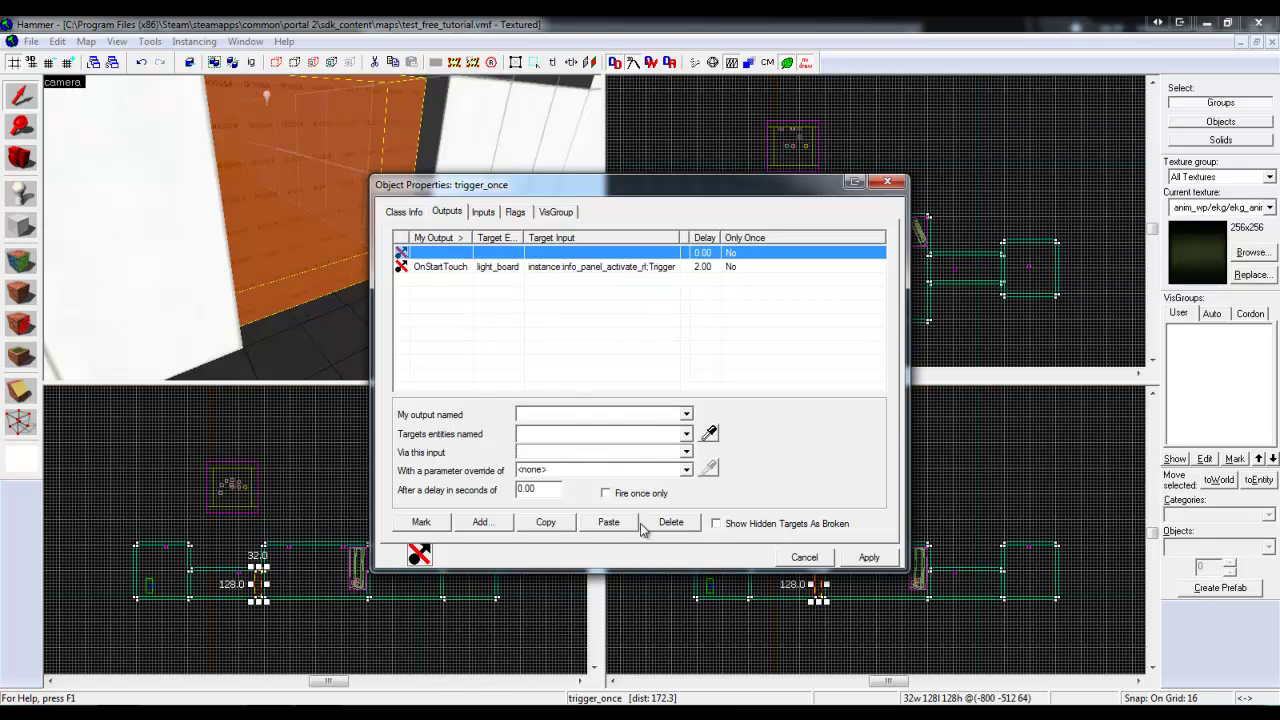
{"action": "left_click", "coordinate": [671, 522]}
{"action": "left_click", "coordinate": [608, 522]}
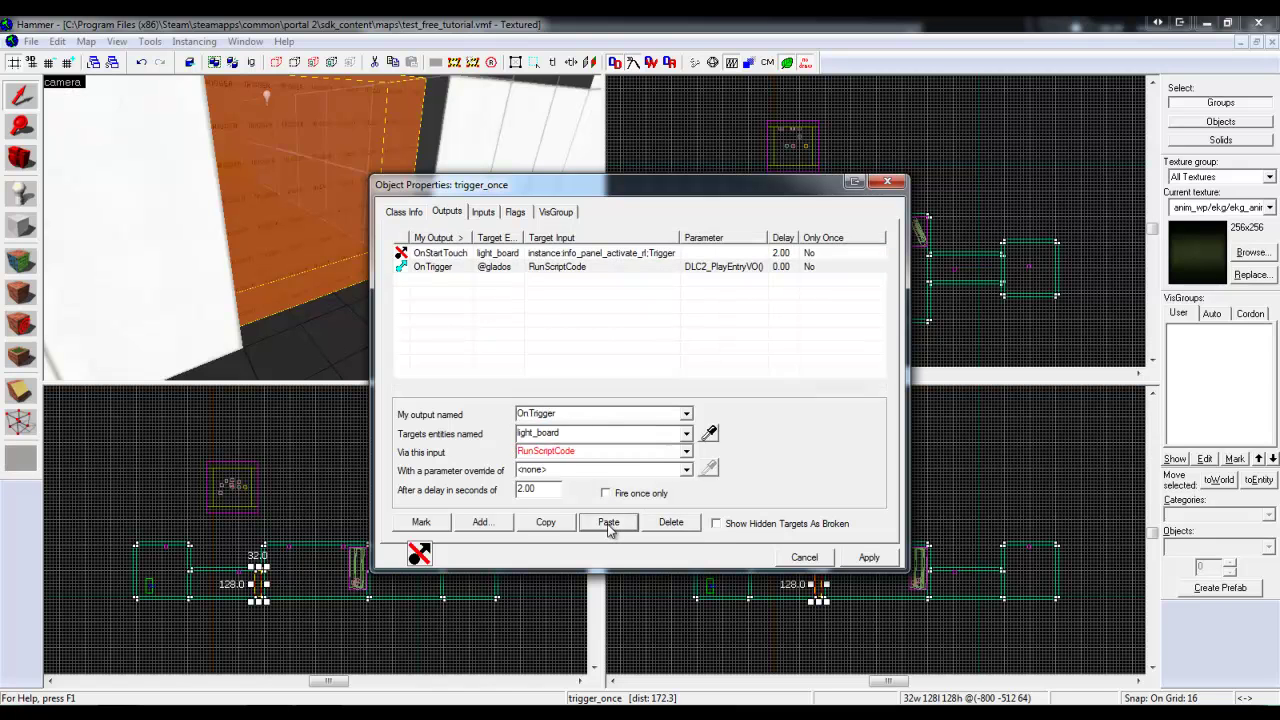
{"action": "left_click", "coordinate": [450, 267]}
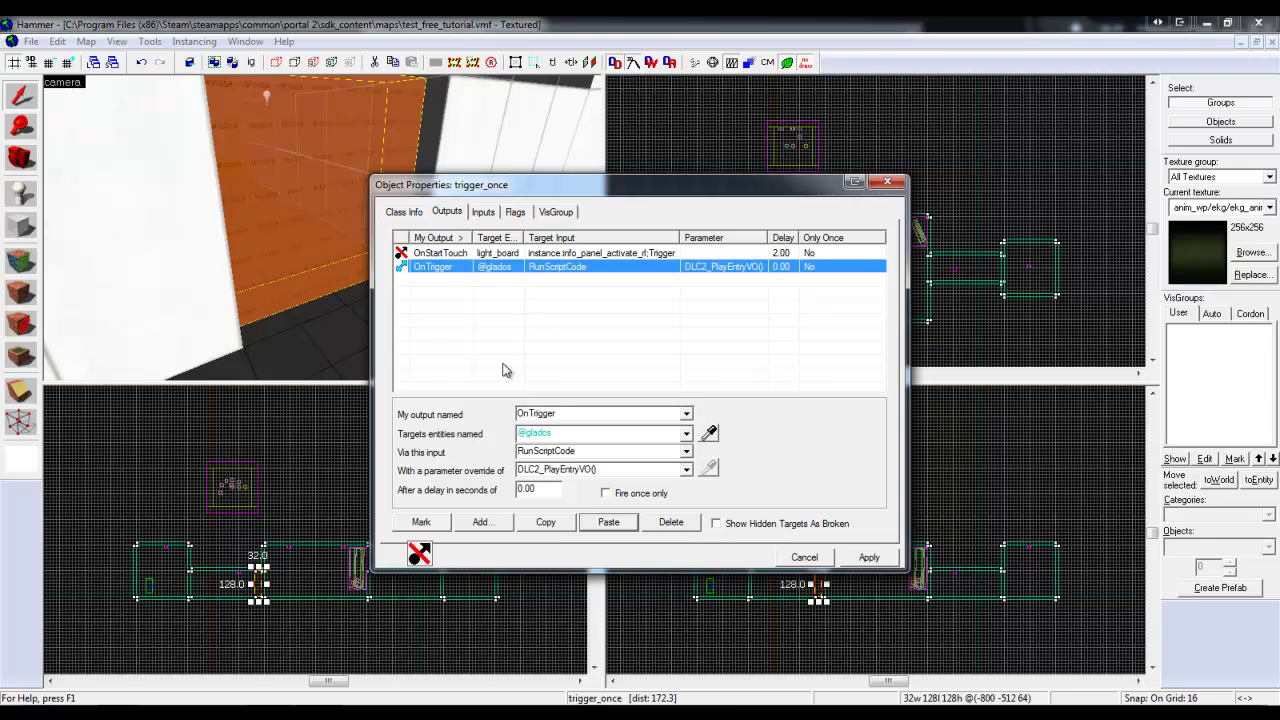
{"action": "left_click", "coordinate": [565, 418]}
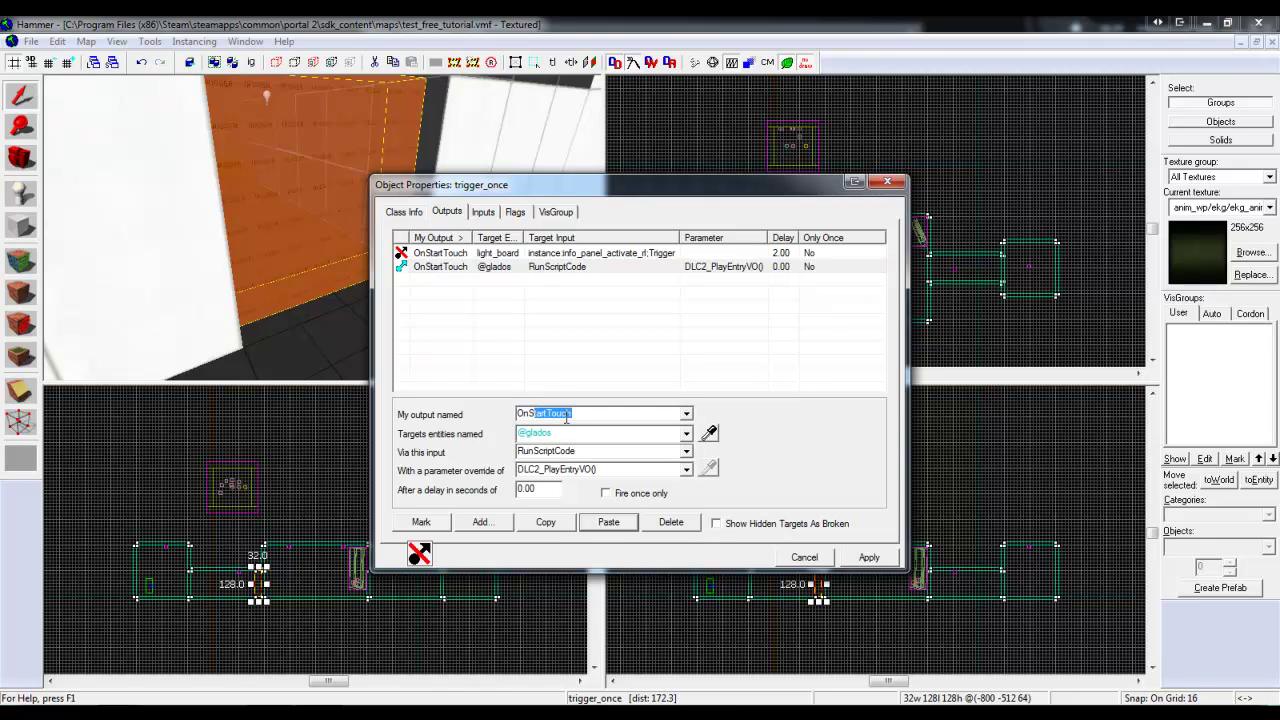
{"action": "left_click", "coordinate": [869, 557]}
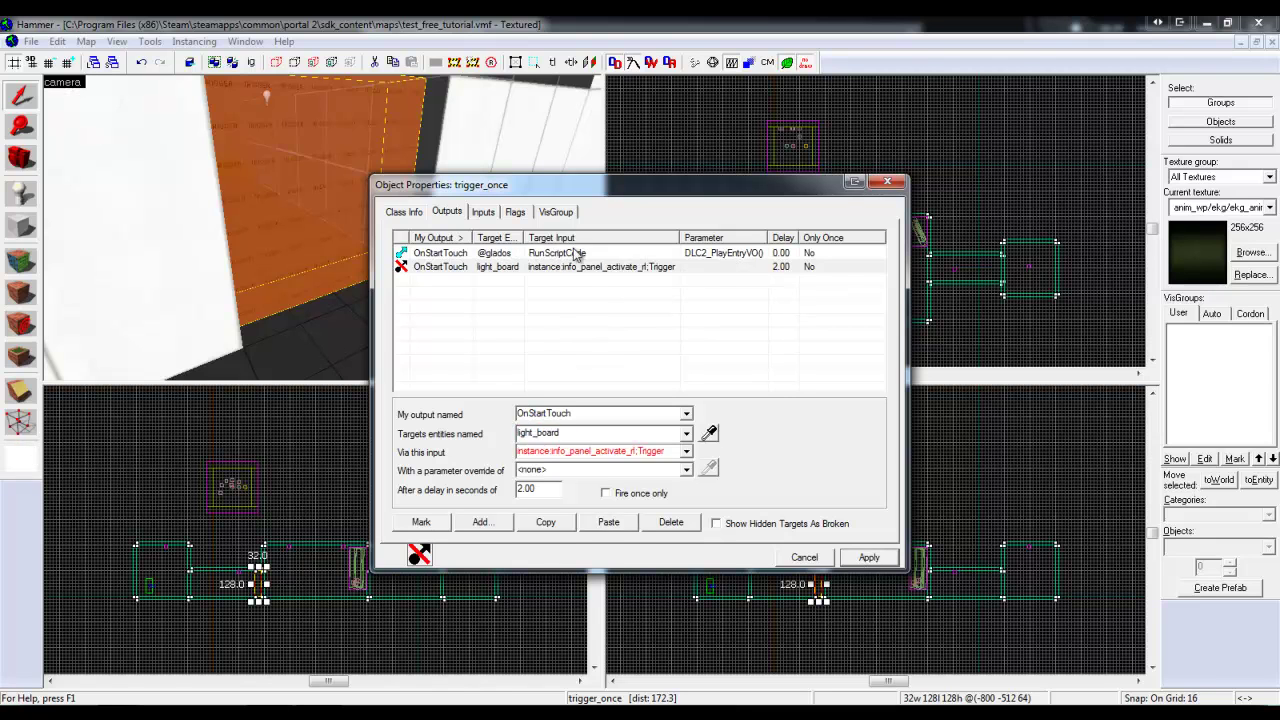
{"action": "left_click", "coordinate": [577, 254]}
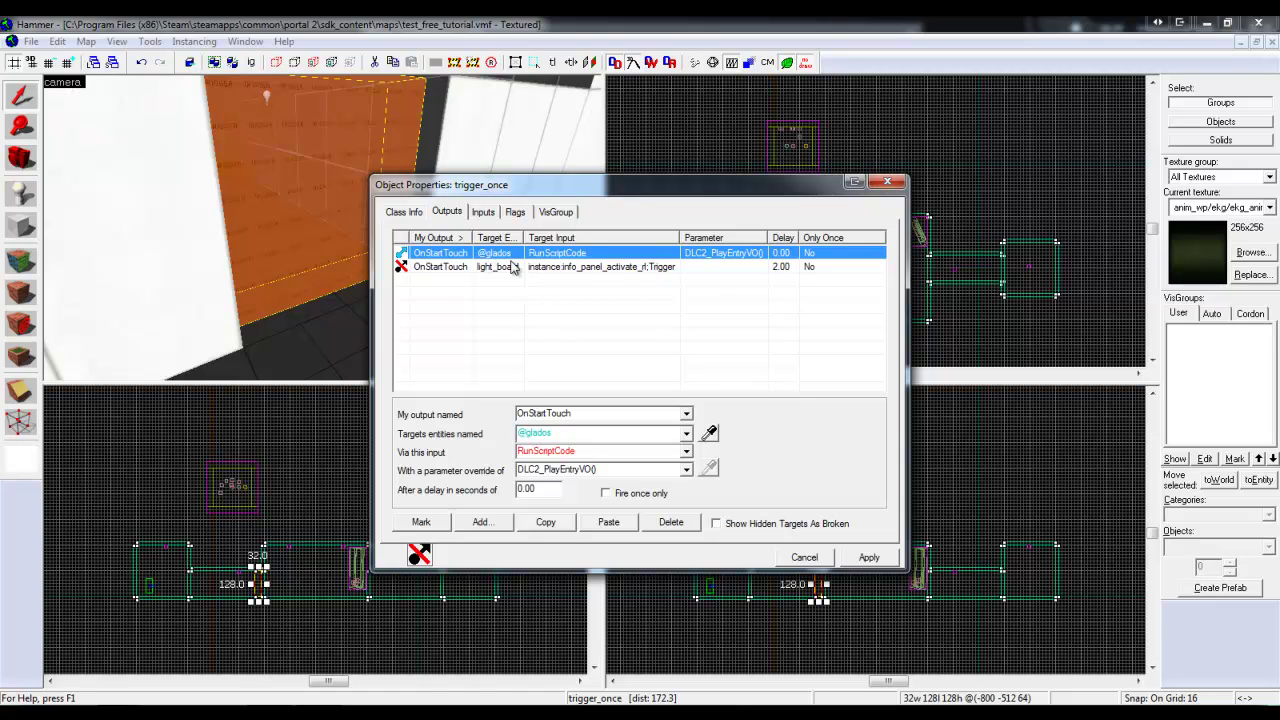
{"action": "left_click", "coordinate": [887, 181]}
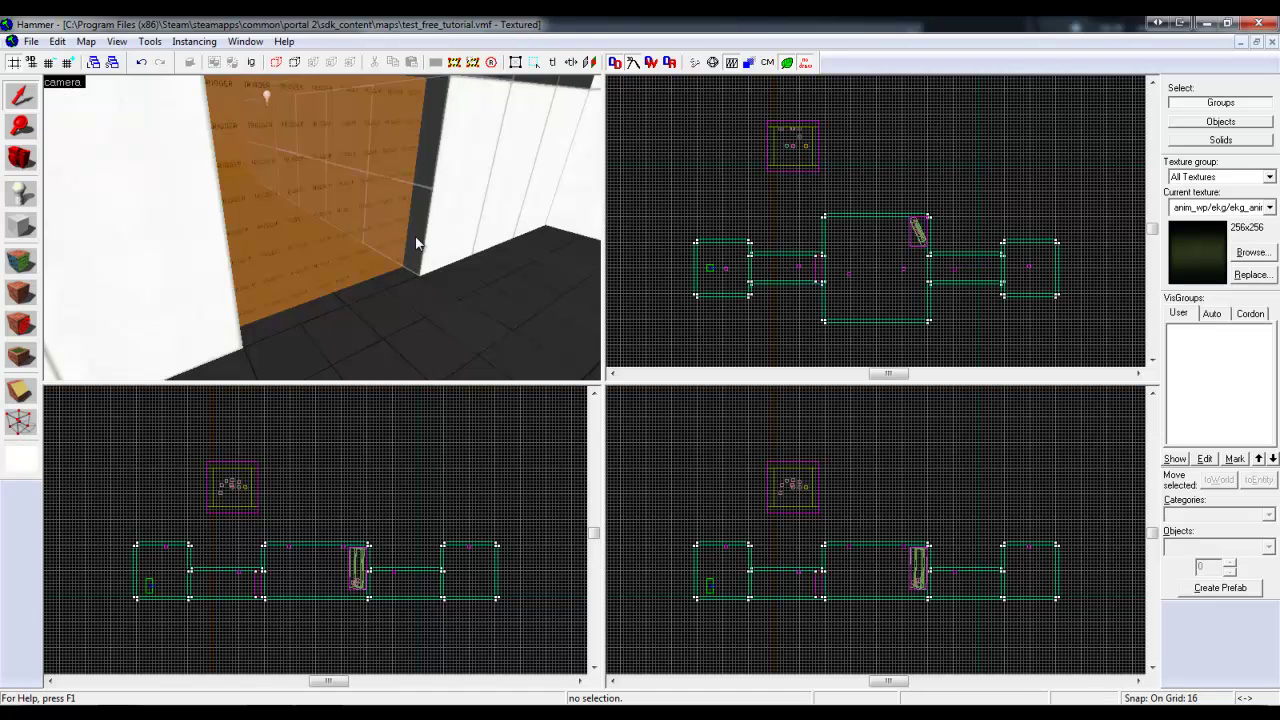
Duplicate the trigger_once to the opening of the end room beyond the exit corridor, at 144 -512 64
{"action": "key", "text": "z"}
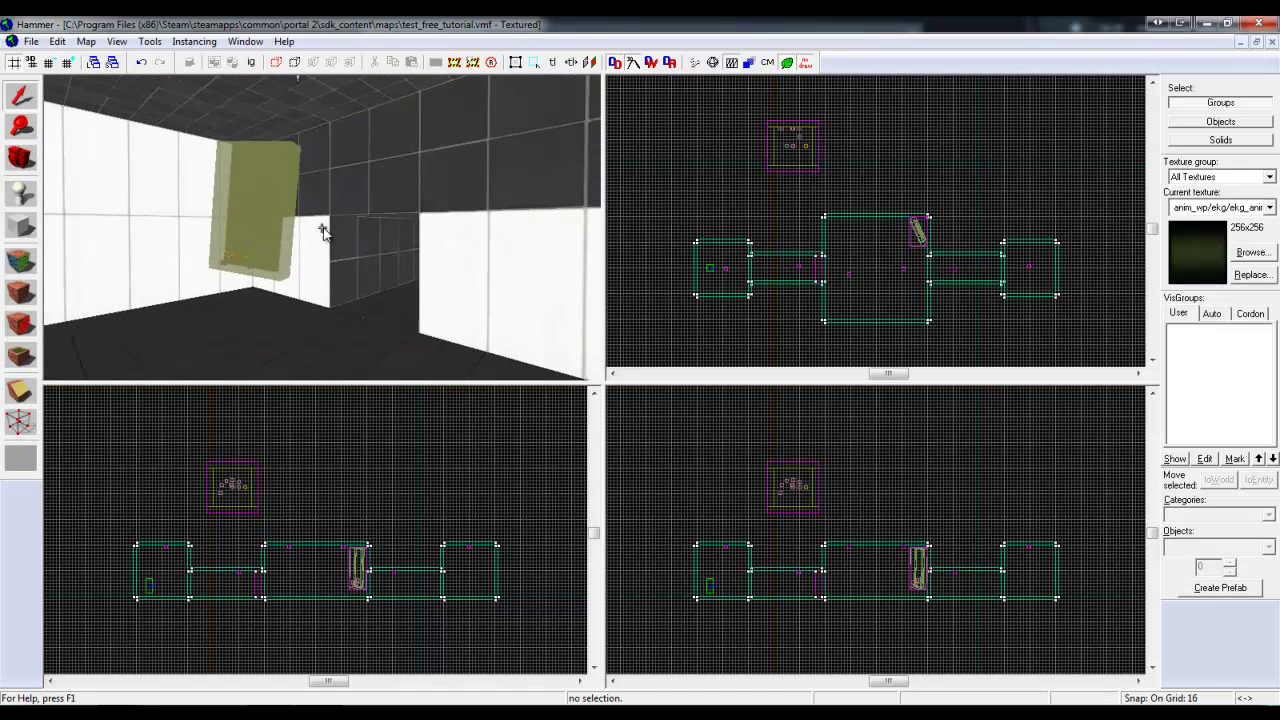
{"action": "key", "text": "Left"}
{"action": "key", "text": "Left"}
{"action": "key", "text": "Left"}
{"action": "key", "text": "Left"}
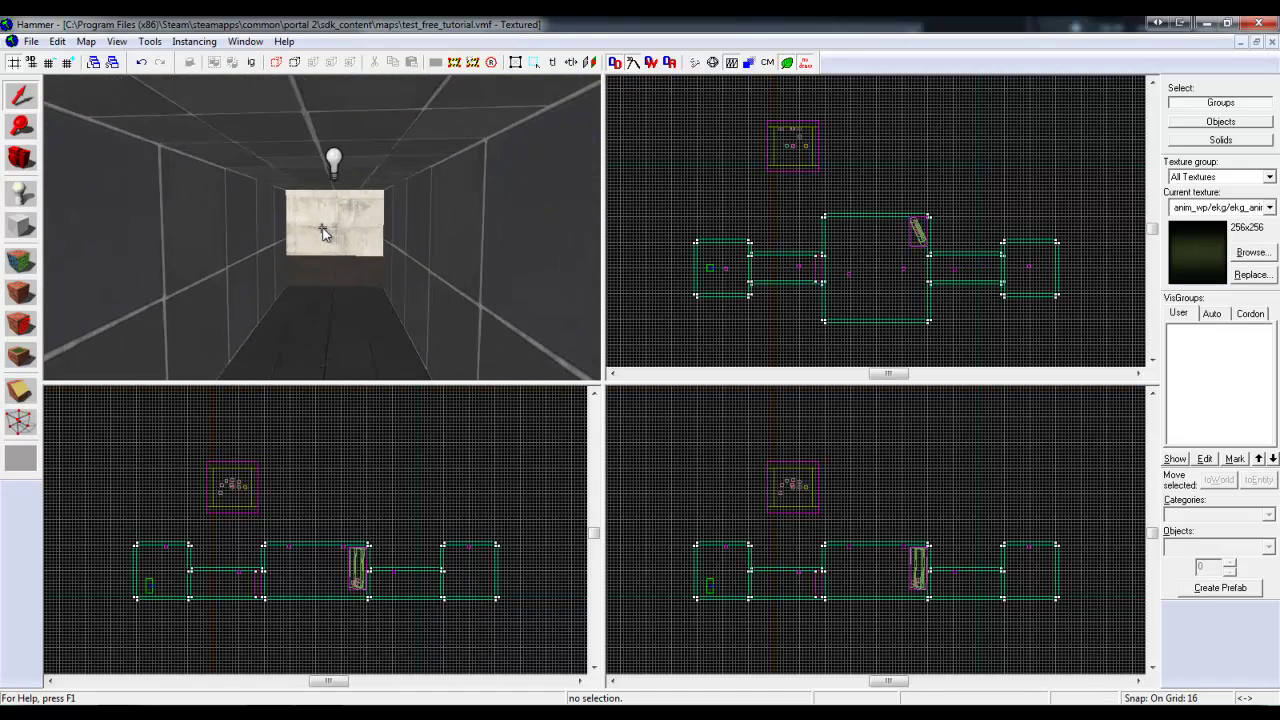
{"action": "key", "text": "w"}
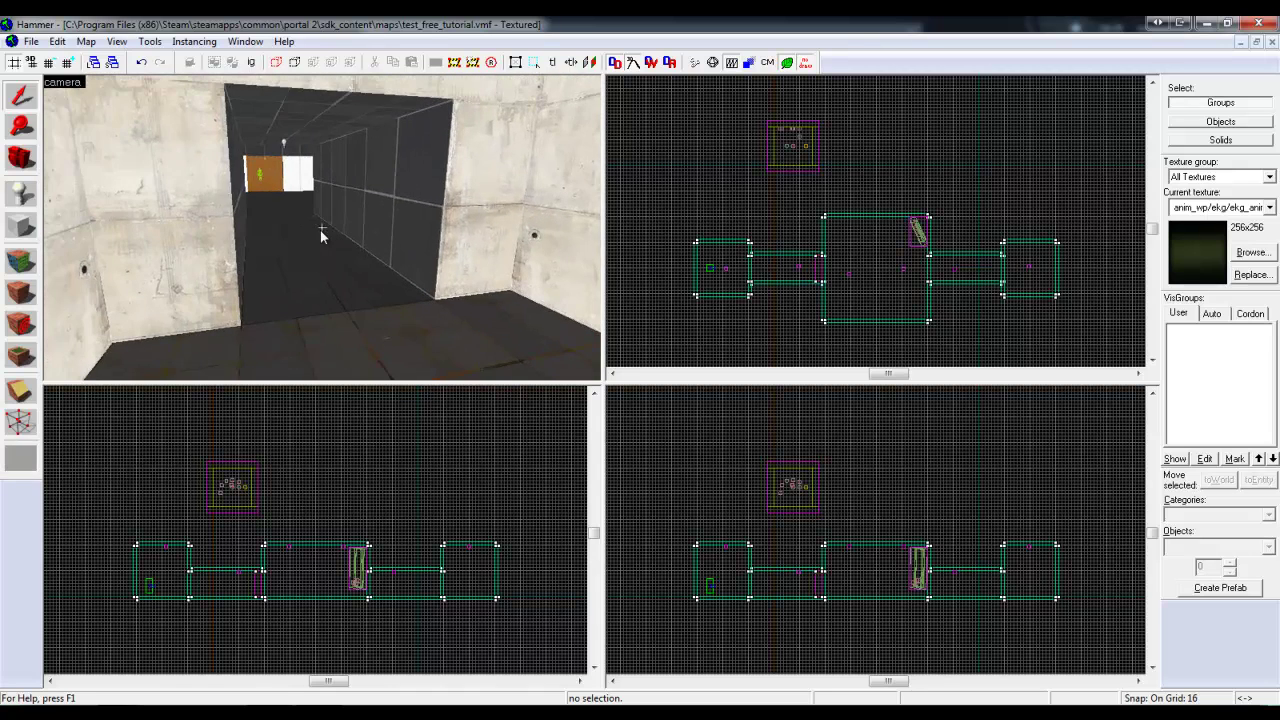
{"action": "key", "text": "z"}
{"action": "left_click", "coordinate": [85, 192]}
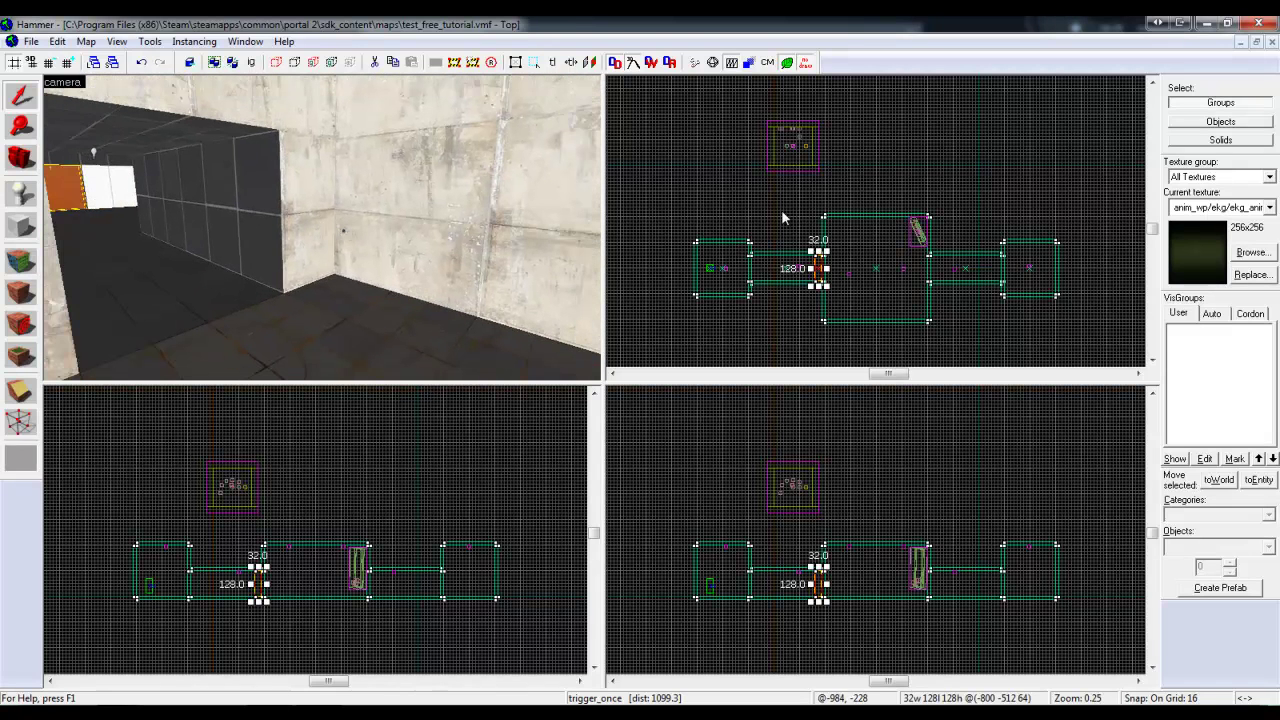
{"action": "left_click_drag", "start_coordinate": [818, 262], "coordinate": [1007, 262]}
Delete the light_board output from the duplicated trigger_once at the end room's opening
{"action": "double_click", "coordinate": [282, 235]}
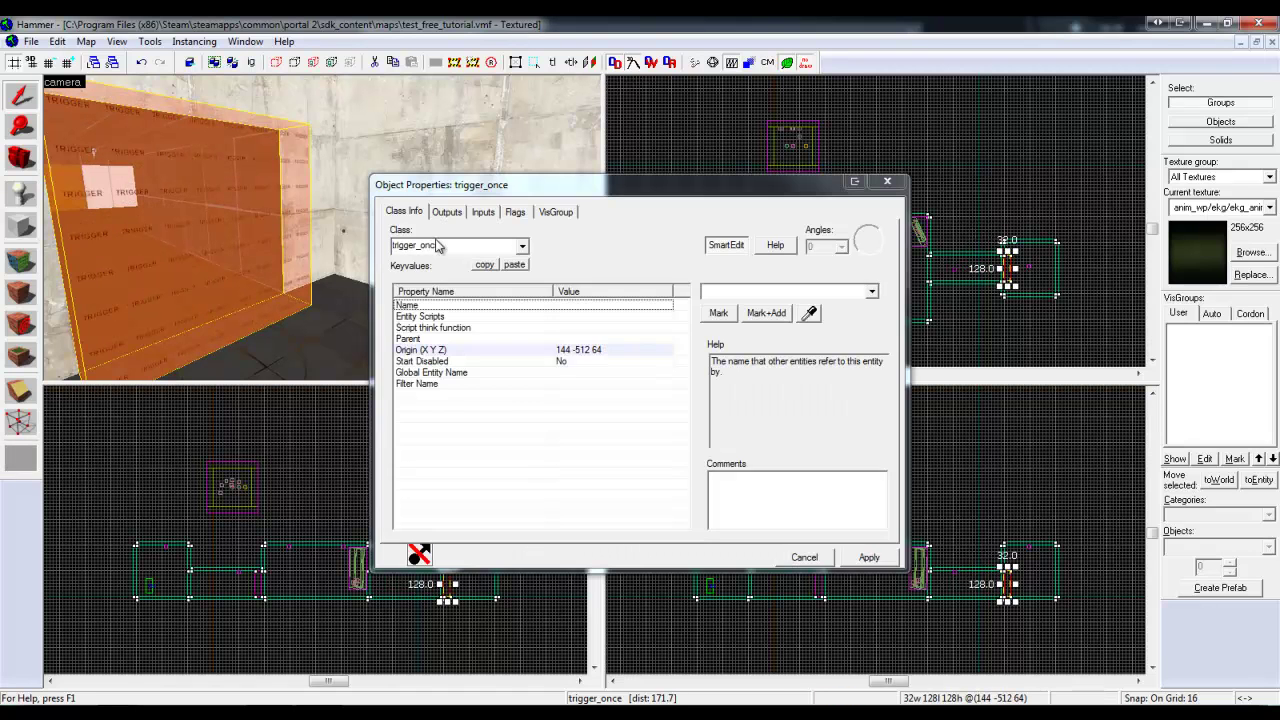
{"action": "left_click", "coordinate": [446, 211]}
{"action": "left_click", "coordinate": [440, 266]}
{"action": "left_click", "coordinate": [671, 522]}
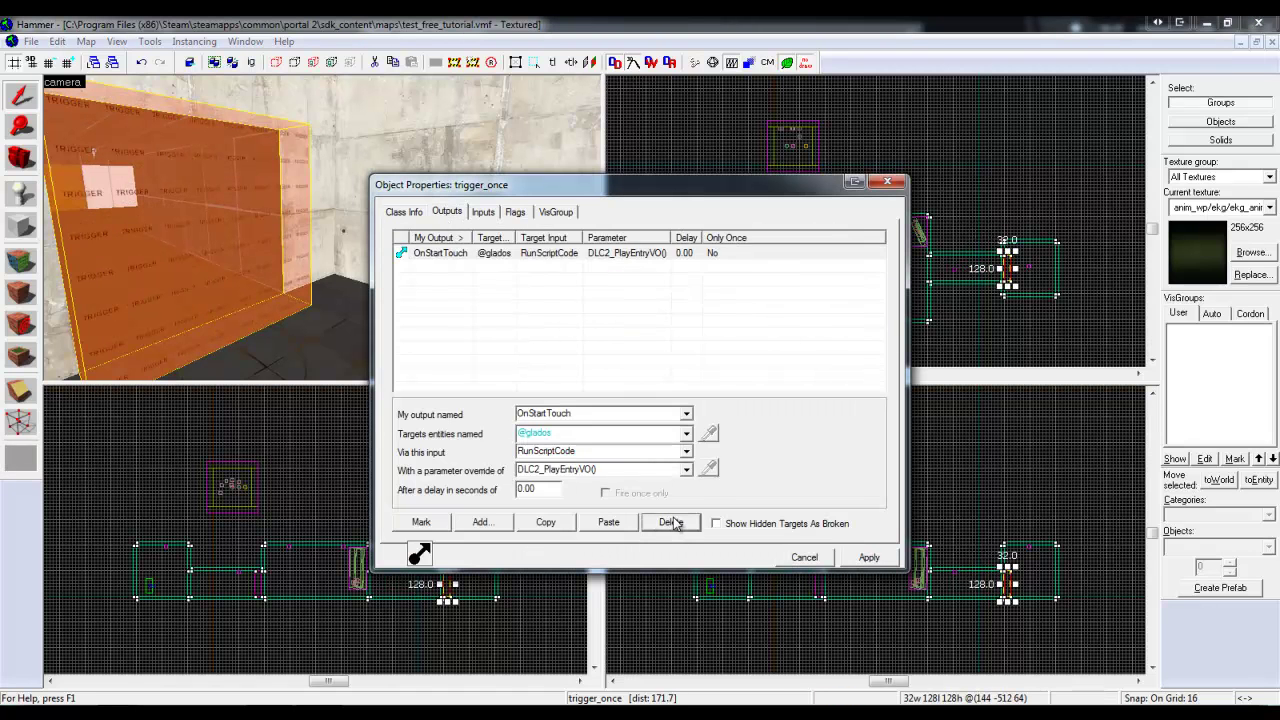
{"action": "left_click", "coordinate": [671, 522]}
{"action": "left_click", "coordinate": [480, 522]}
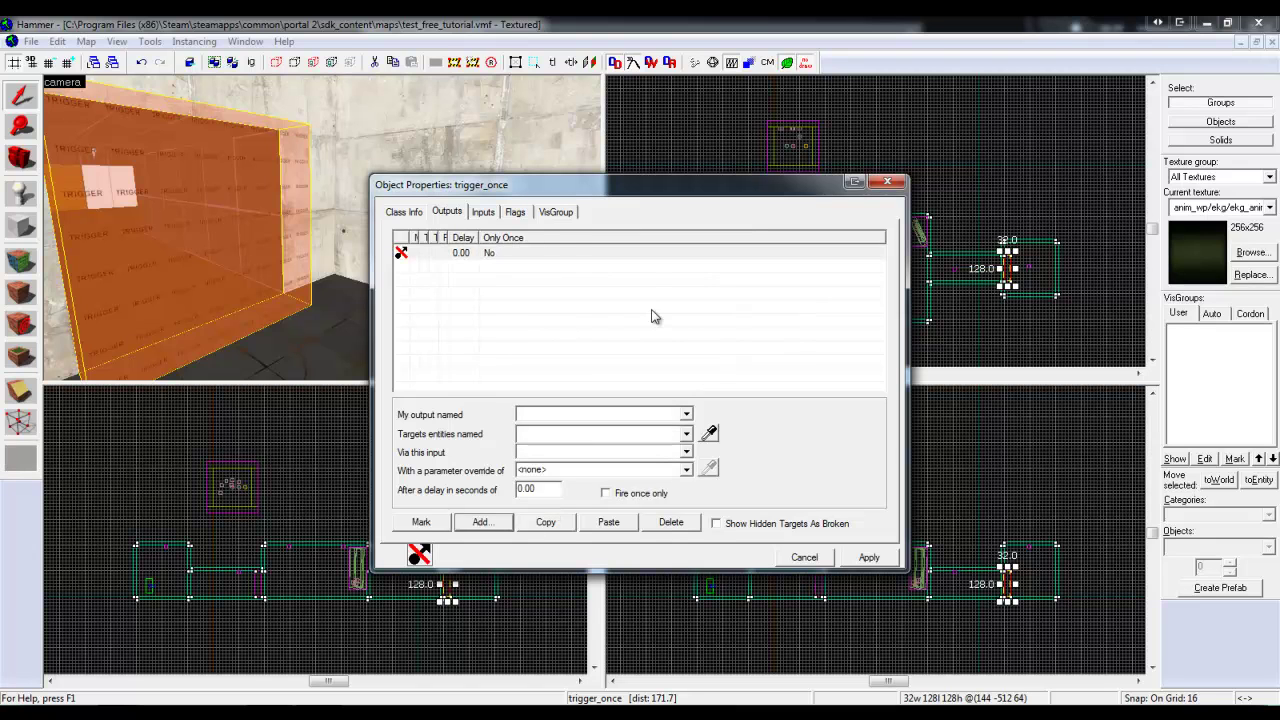
{"action": "type", "text": "OnStartTouch"}
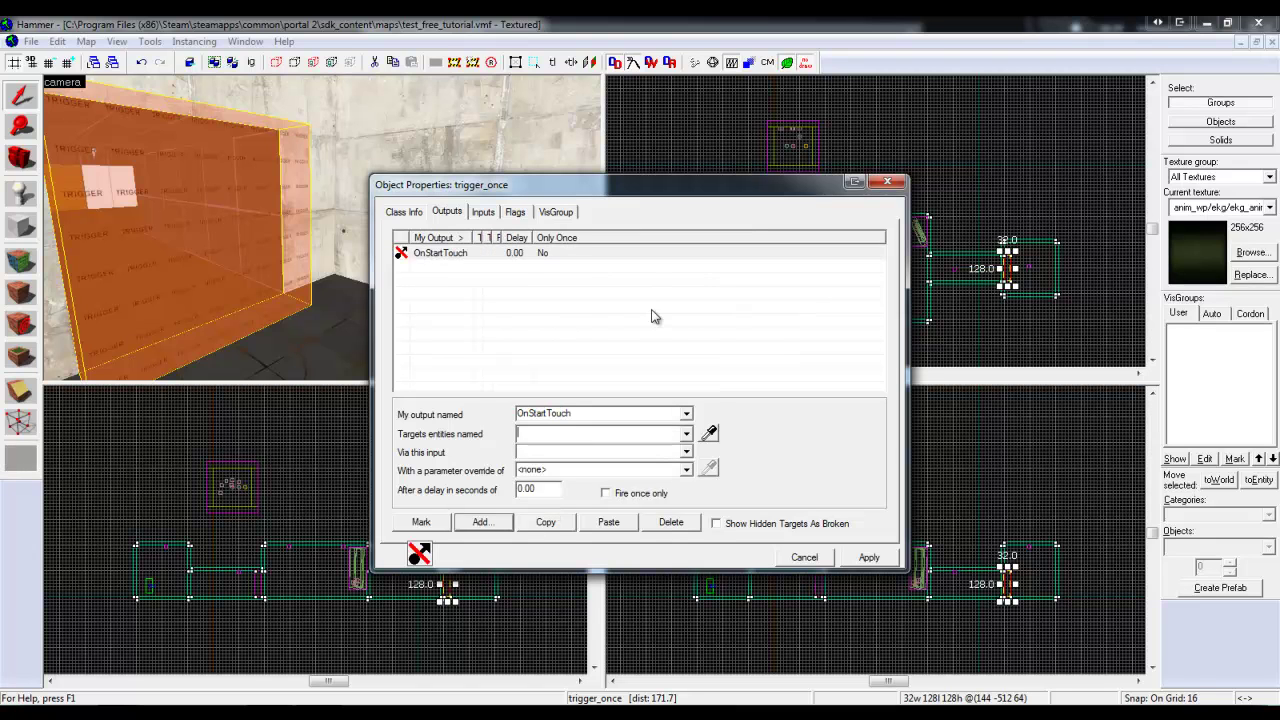
{"action": "key", "text": "Tab"}
{"action": "type", "text": "pti"}
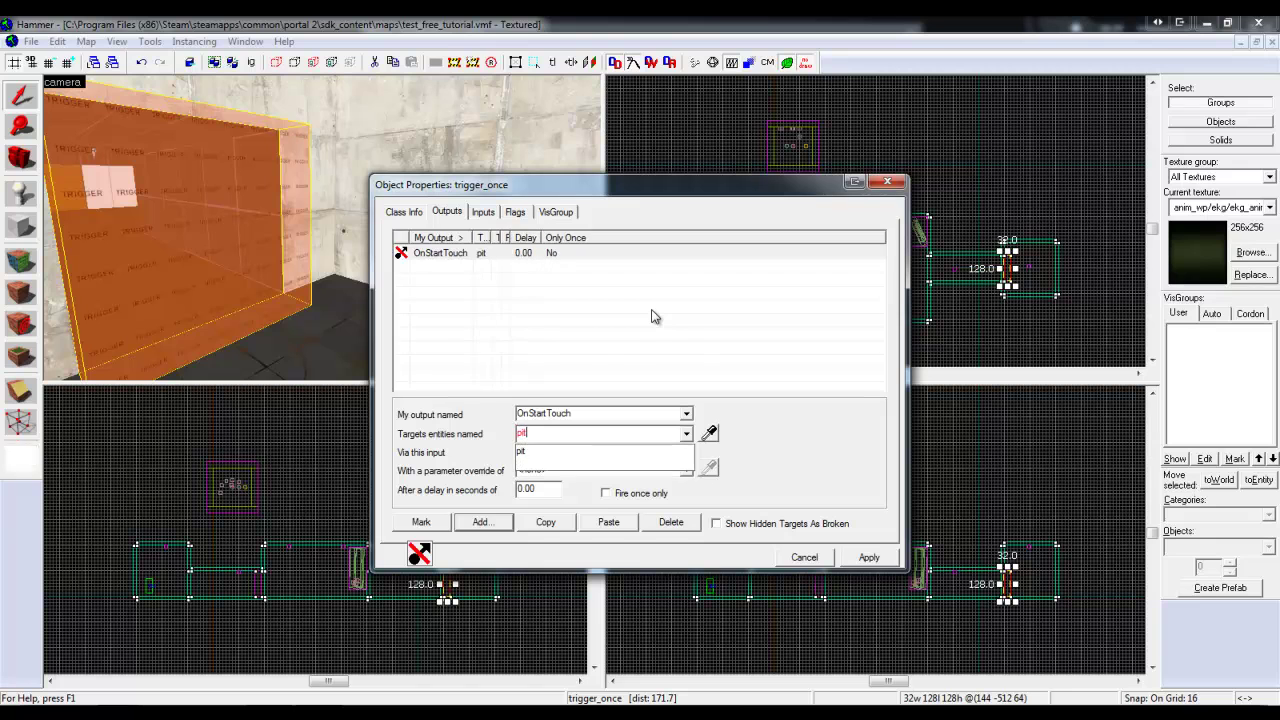
{"action": "key", "text": "Return"}
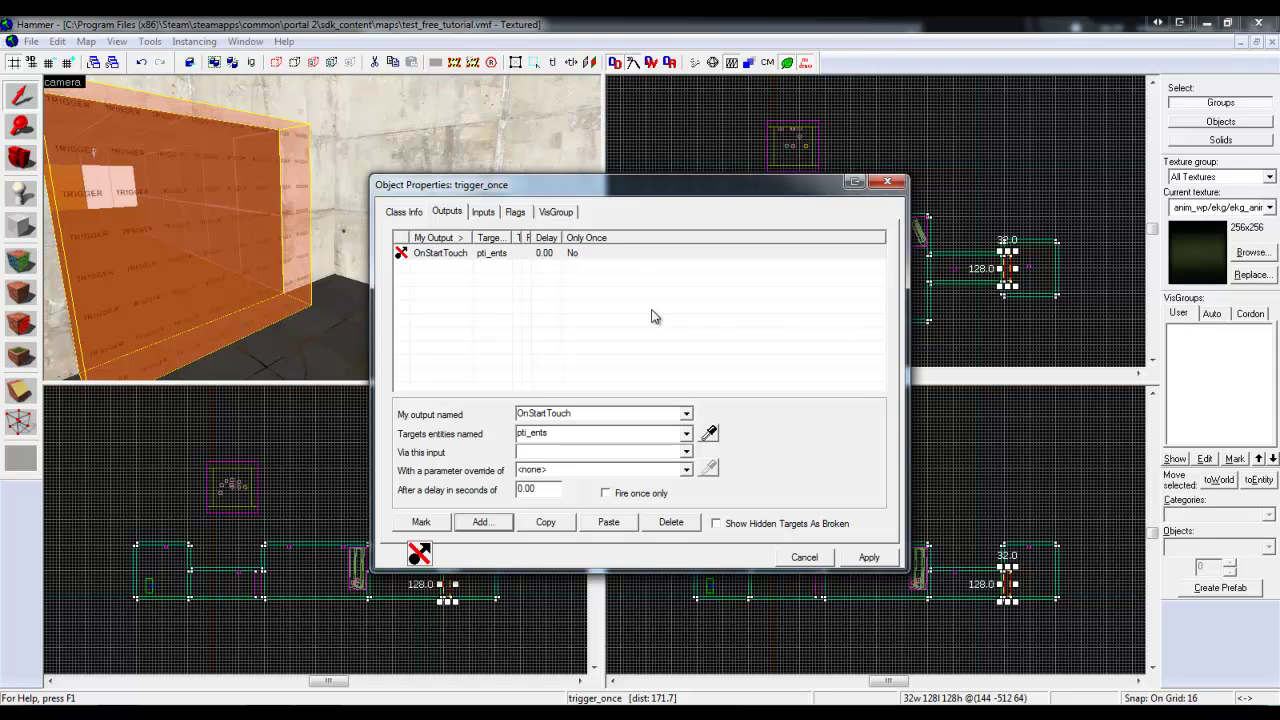
{"action": "scroll", "coordinate": [323, 230], "scroll_direction": "up", "scroll_amount": 12}
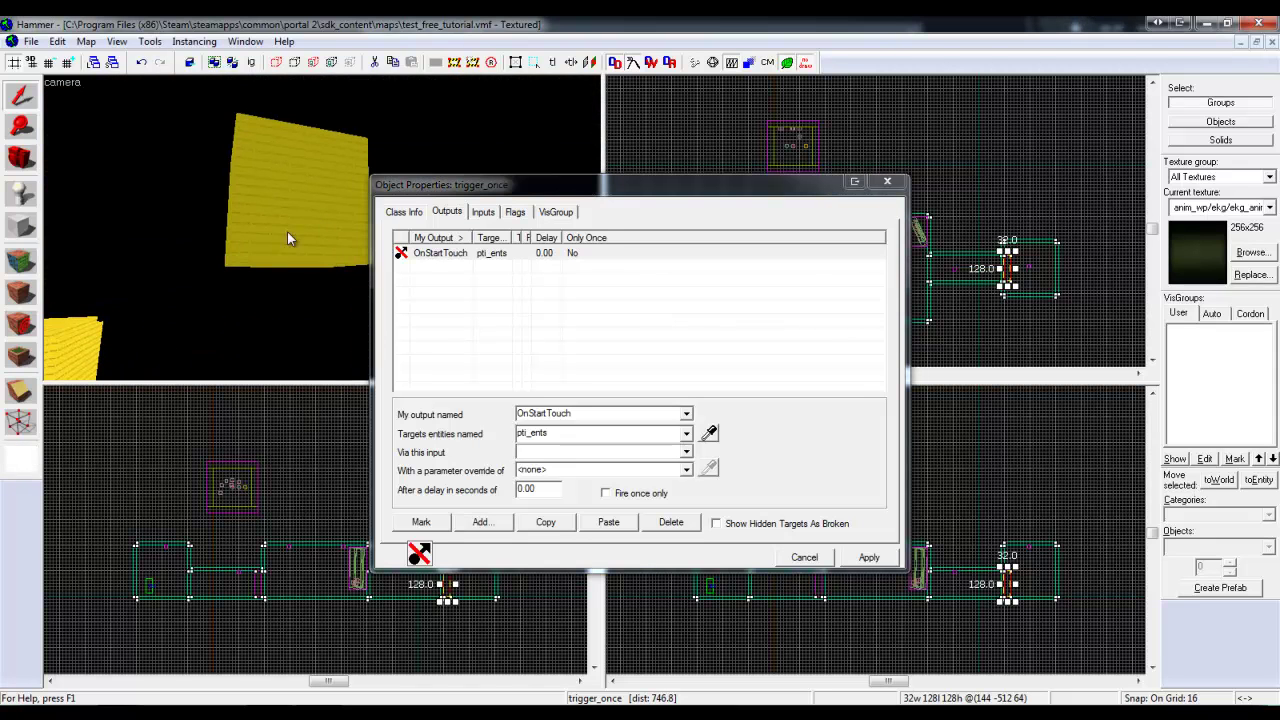
{"action": "key", "text": "z"}
{"action": "key", "text": "w"}
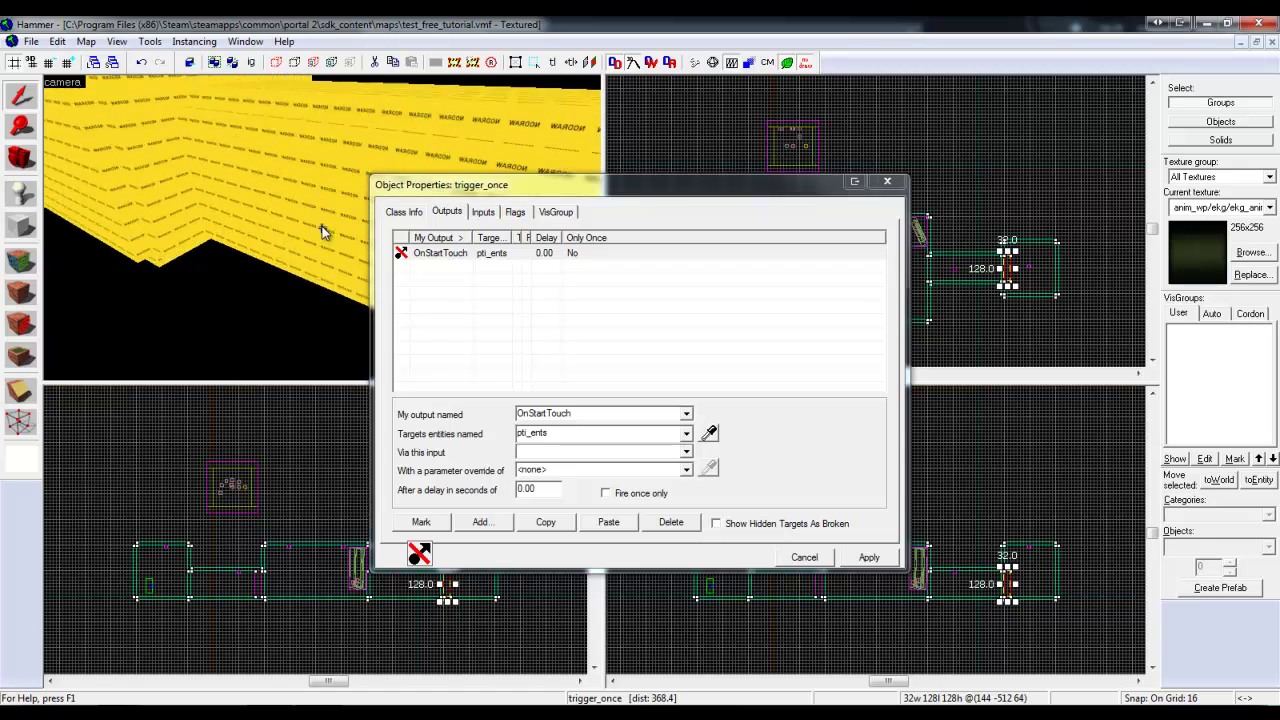
{"action": "left_click_drag", "start_coordinate": [323, 233], "coordinate": [323, 227]}
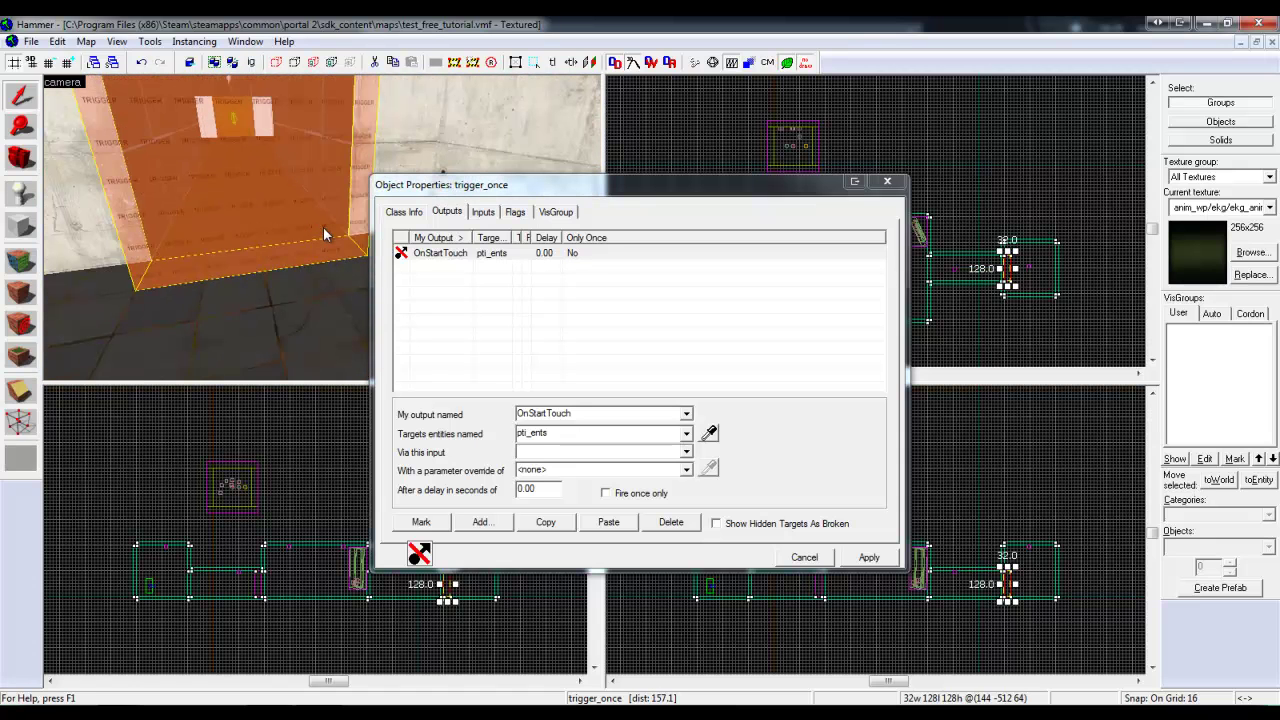
{"action": "left_click", "coordinate": [535, 455]}
{"action": "type", "text": "ins"}
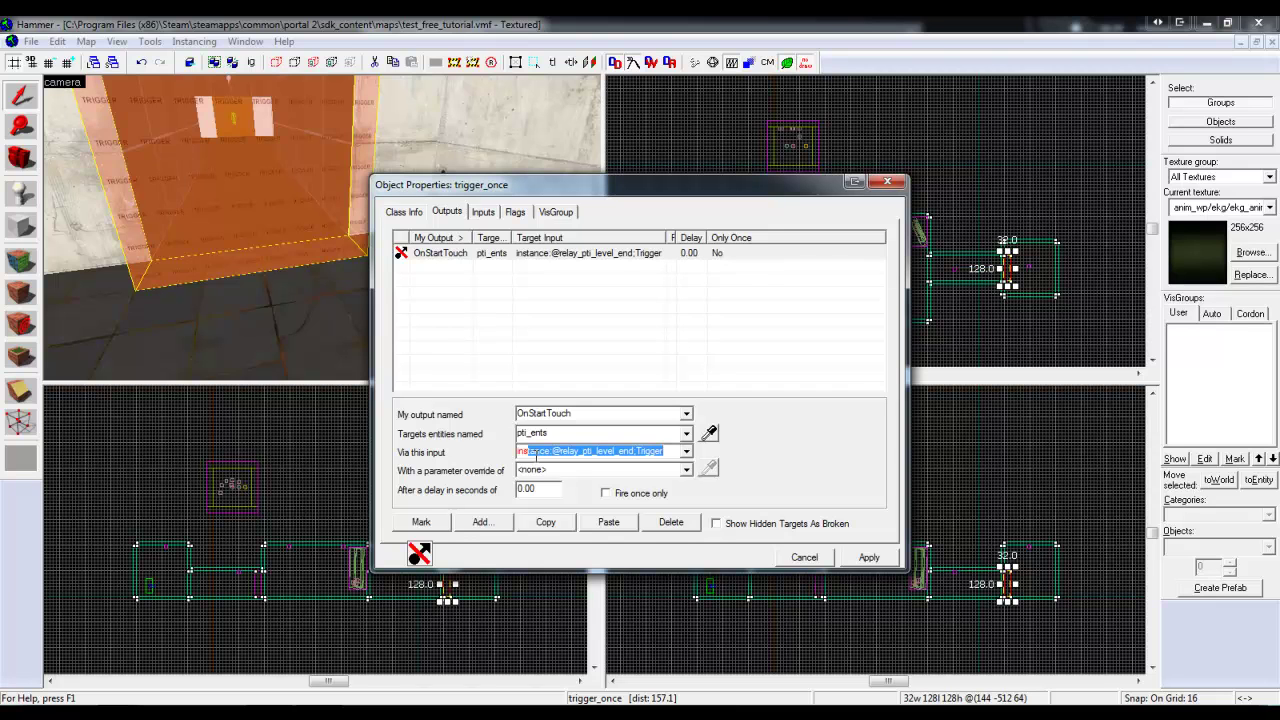
{"action": "key", "text": "Home"}
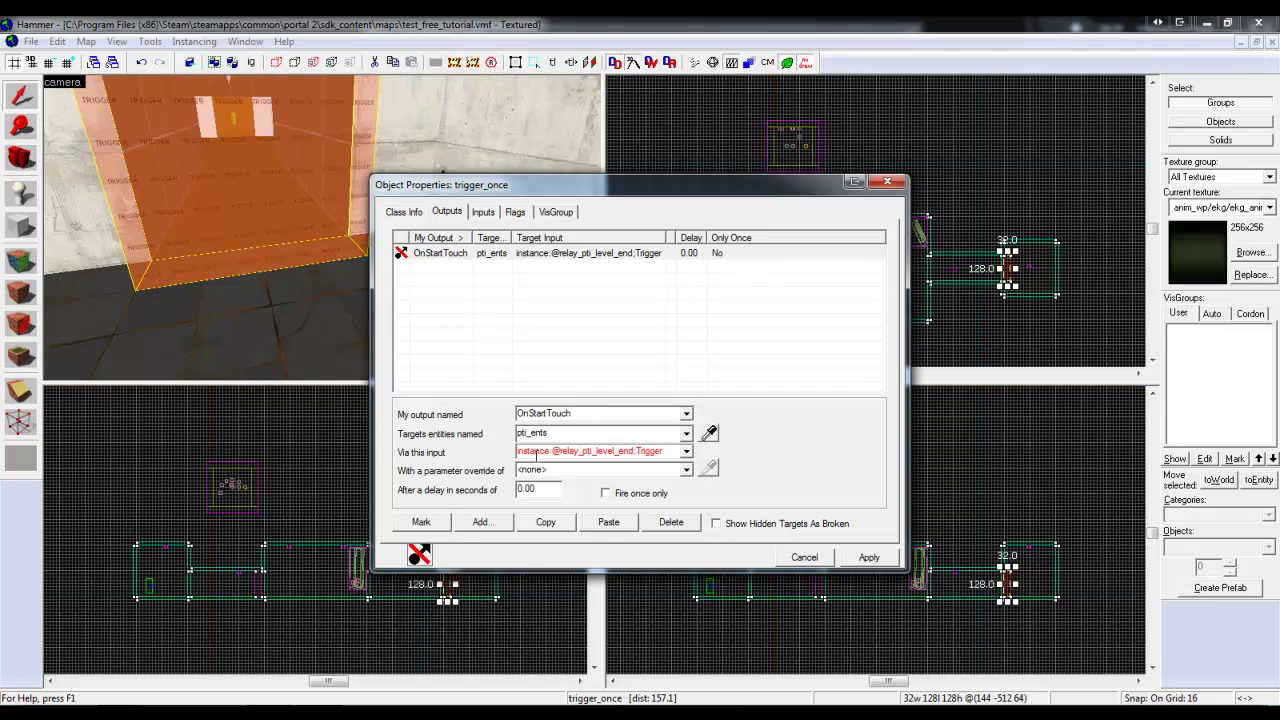
{"action": "left_click", "coordinate": [868, 558]}
{"action": "left_click", "coordinate": [886, 187]}
{"action": "left_click", "coordinate": [900, 153]}
Duplicate the chamber entrance's trigger_once to the middle of the chamber
{"action": "key", "text": "z"}
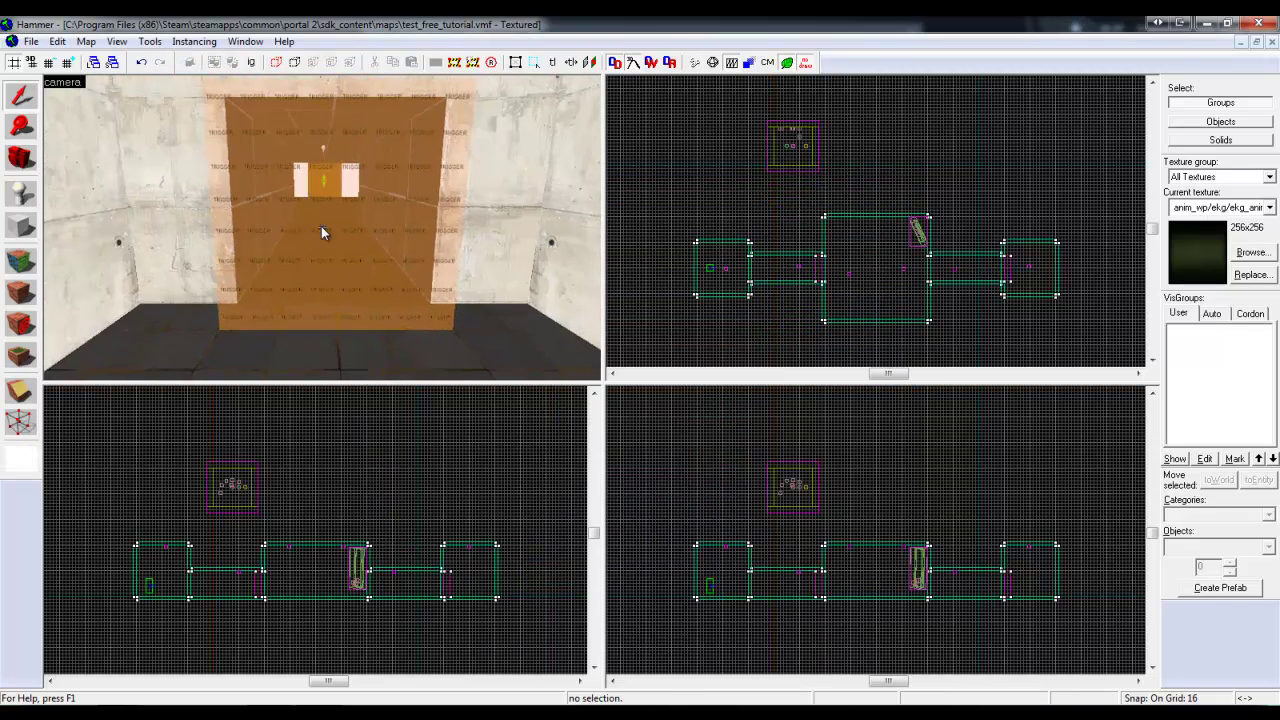
{"action": "key", "text": "w"}
{"action": "key", "text": "w"}
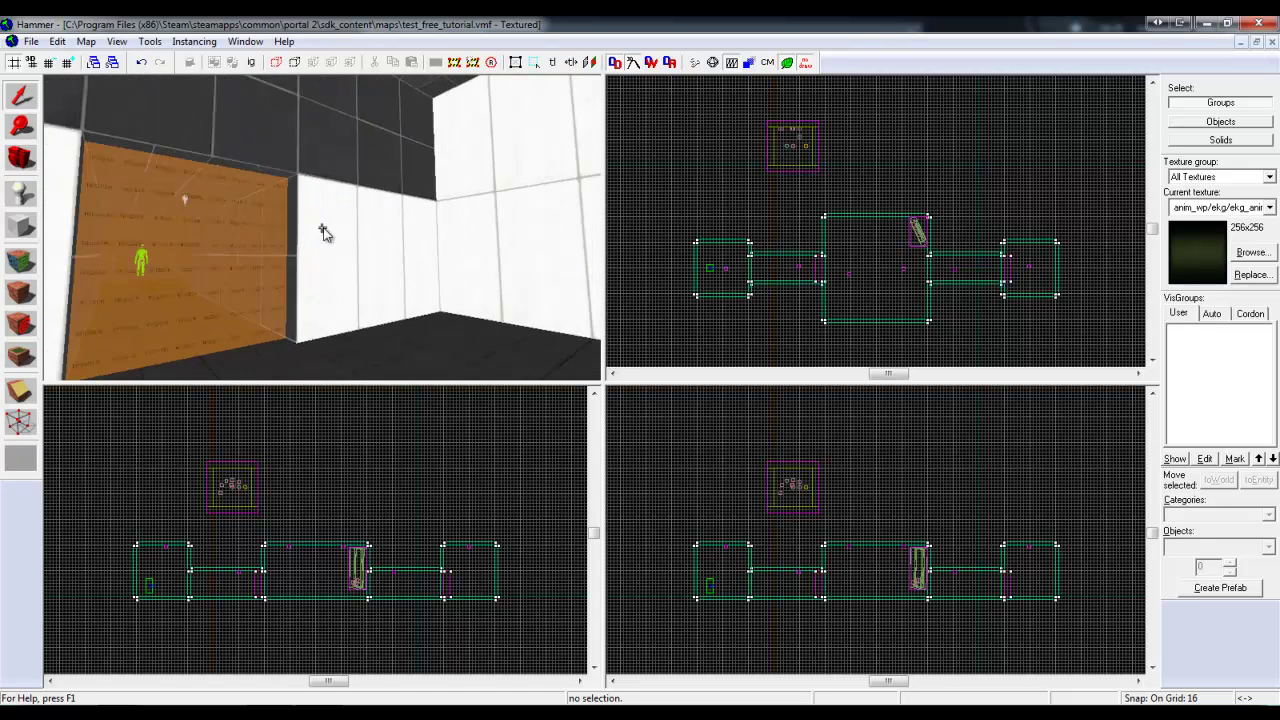
{"action": "key", "text": "z"}
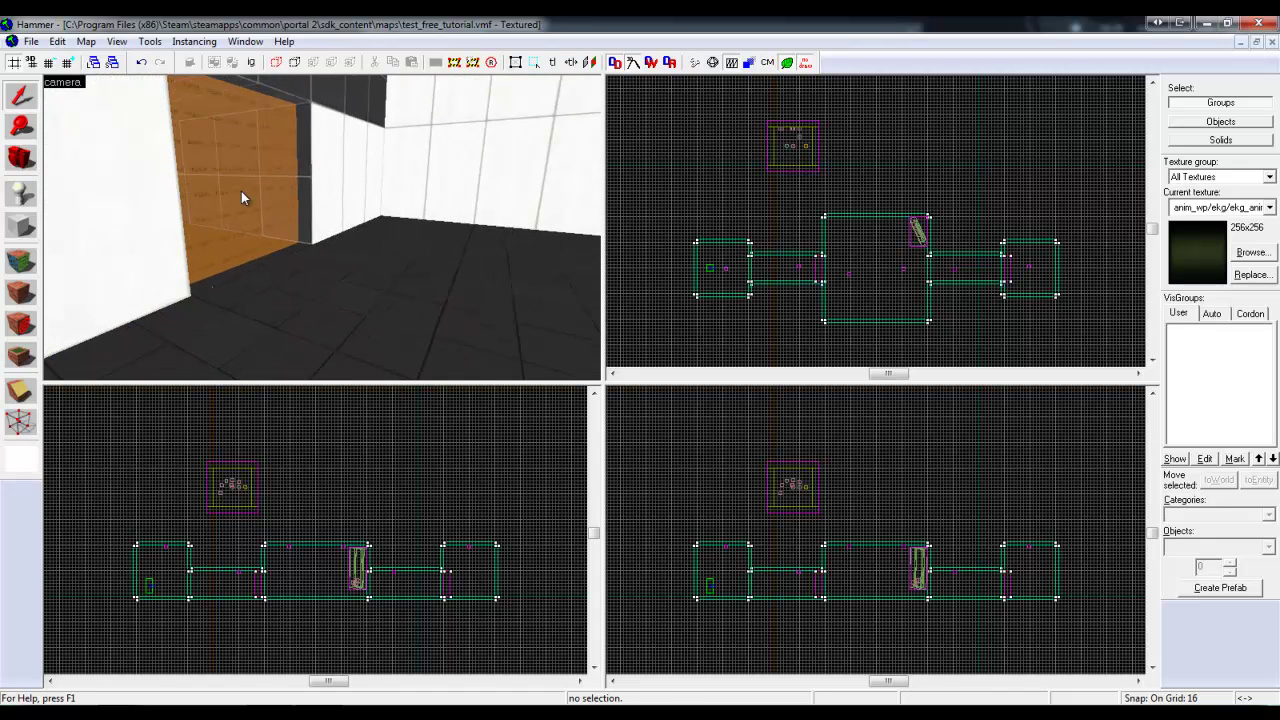
{"action": "left_click", "coordinate": [255, 186]}
{"action": "scroll", "coordinate": [323, 234], "scroll_direction": "up", "scroll_amount": 5}
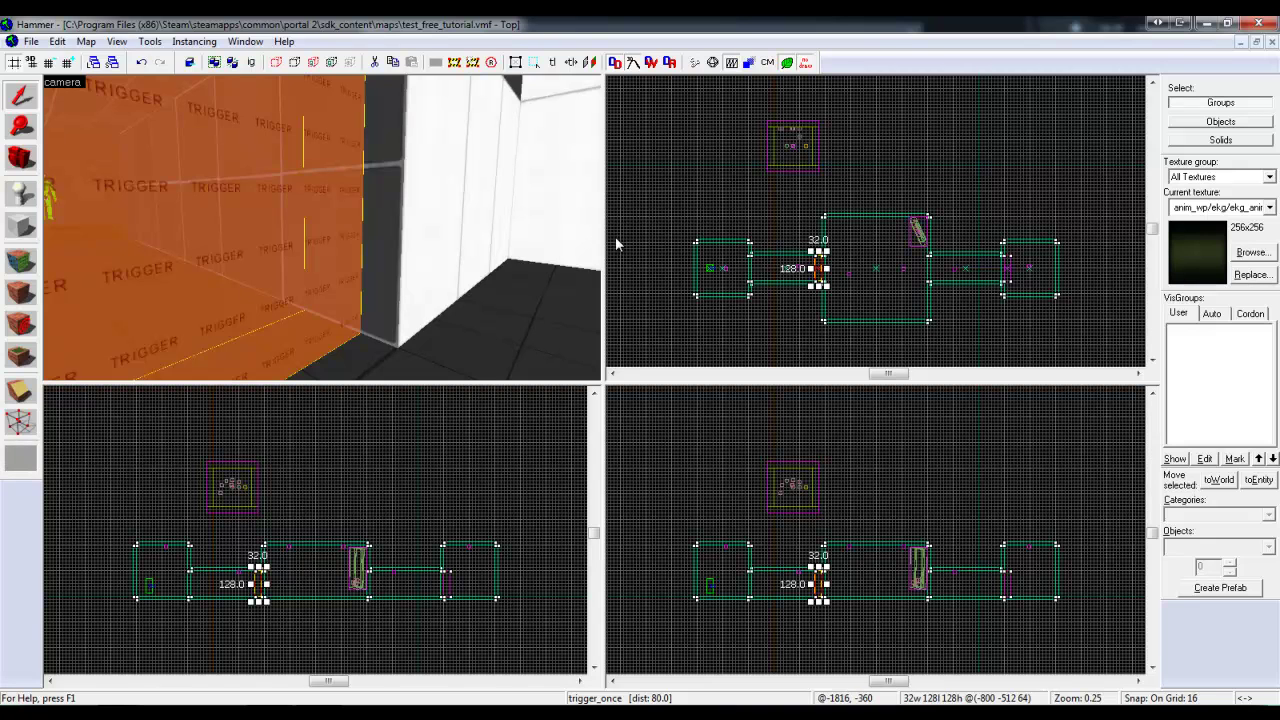
{"action": "scroll", "coordinate": [812, 266], "scroll_direction": "up", "scroll_amount": 3}
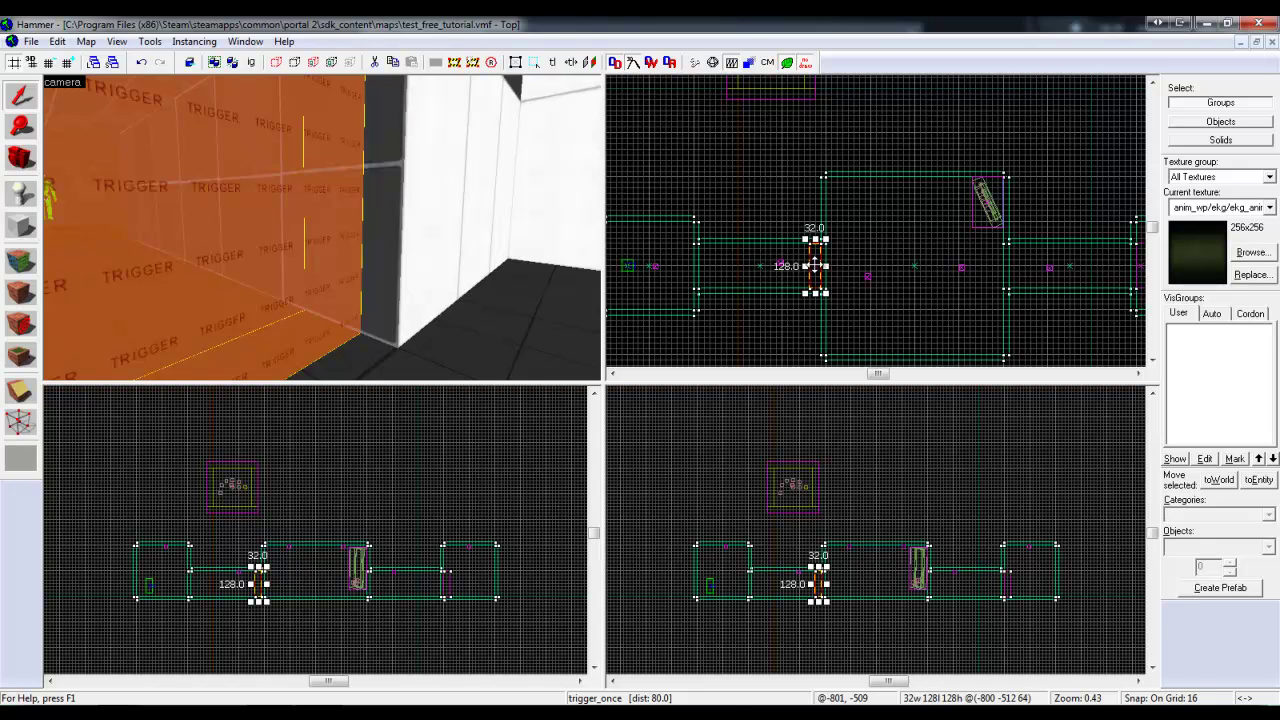
{"action": "left_click_drag", "start_coordinate": [813, 259], "coordinate": [901, 255], "text": "shift"}
{"action": "key", "text": "Escape"}
Delete the duplicate trigger_once standing in the middle of the chamber
{"action": "key", "text": "z"}
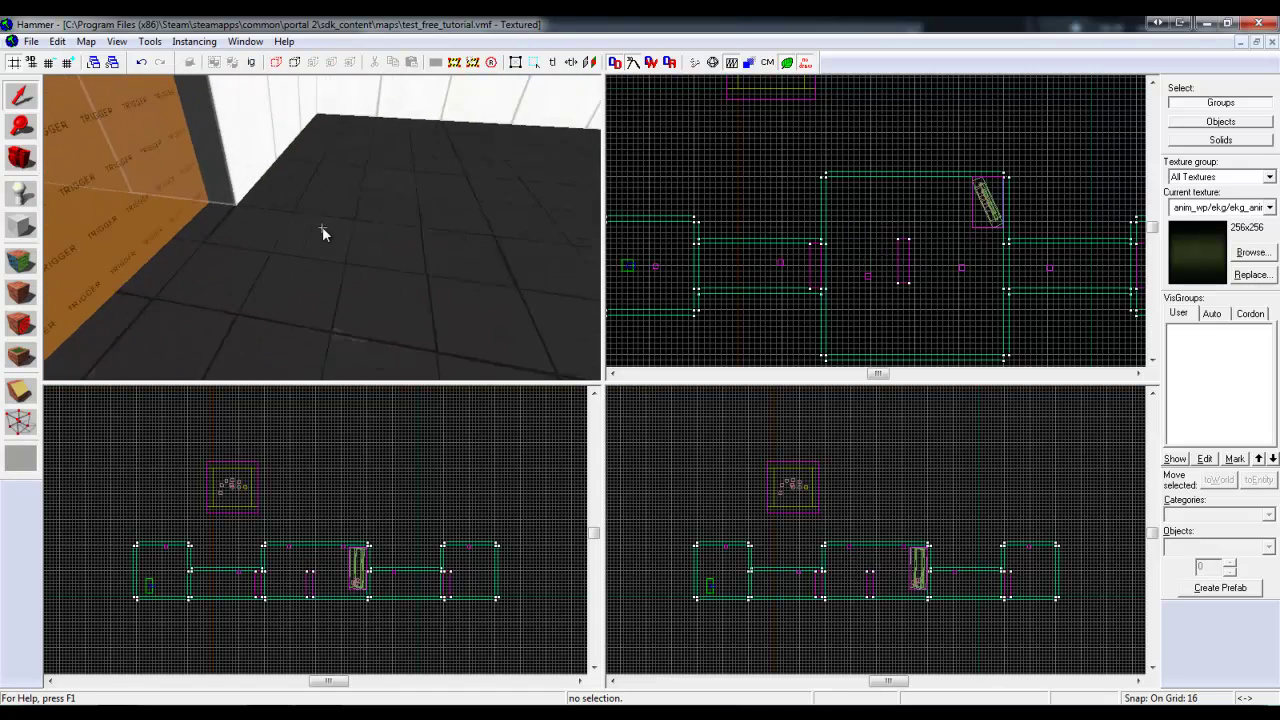
{"action": "key", "text": "s"}
{"action": "key", "text": "s"}
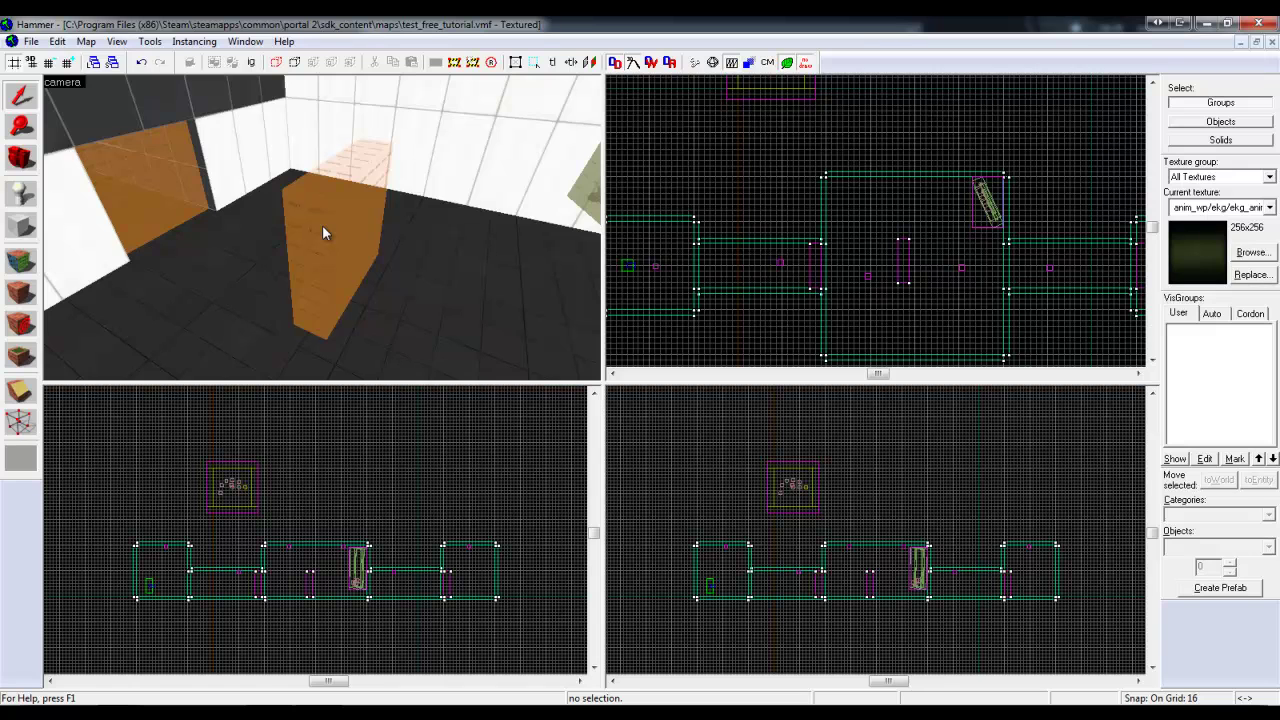
{"action": "key", "text": "z"}
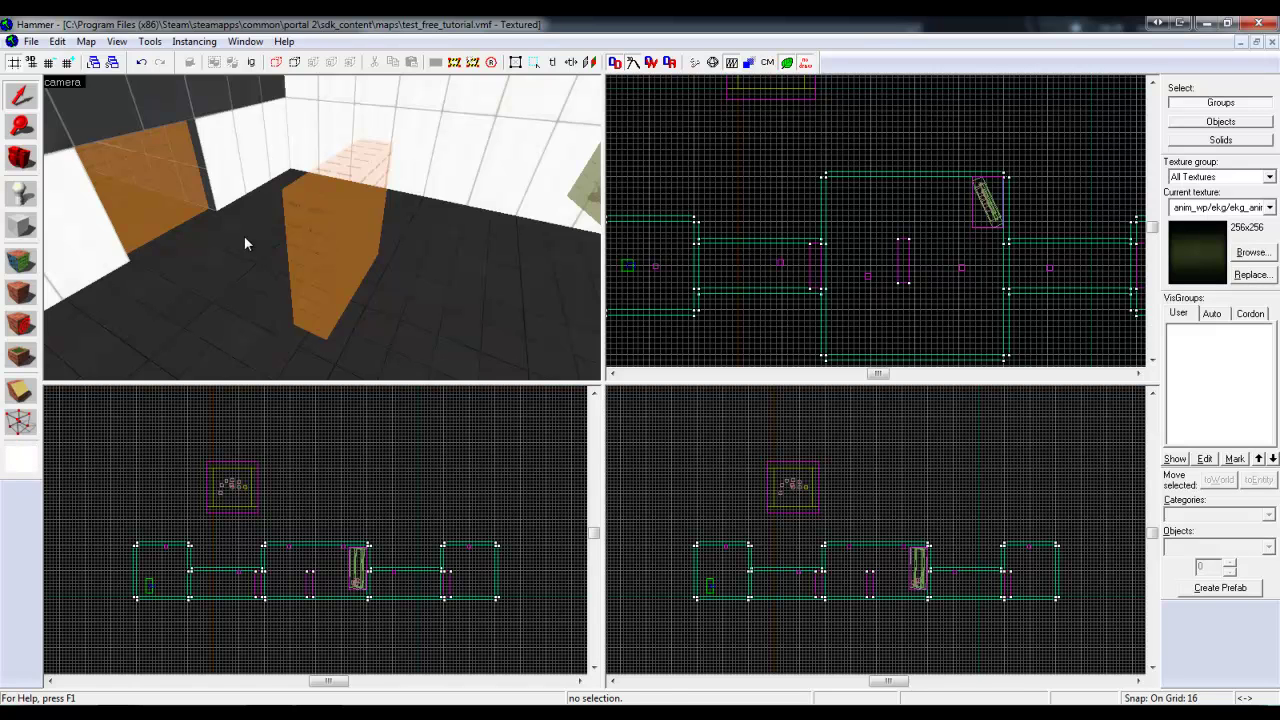
{"action": "left_click", "coordinate": [341, 240]}
{"action": "key", "text": "Delete"}
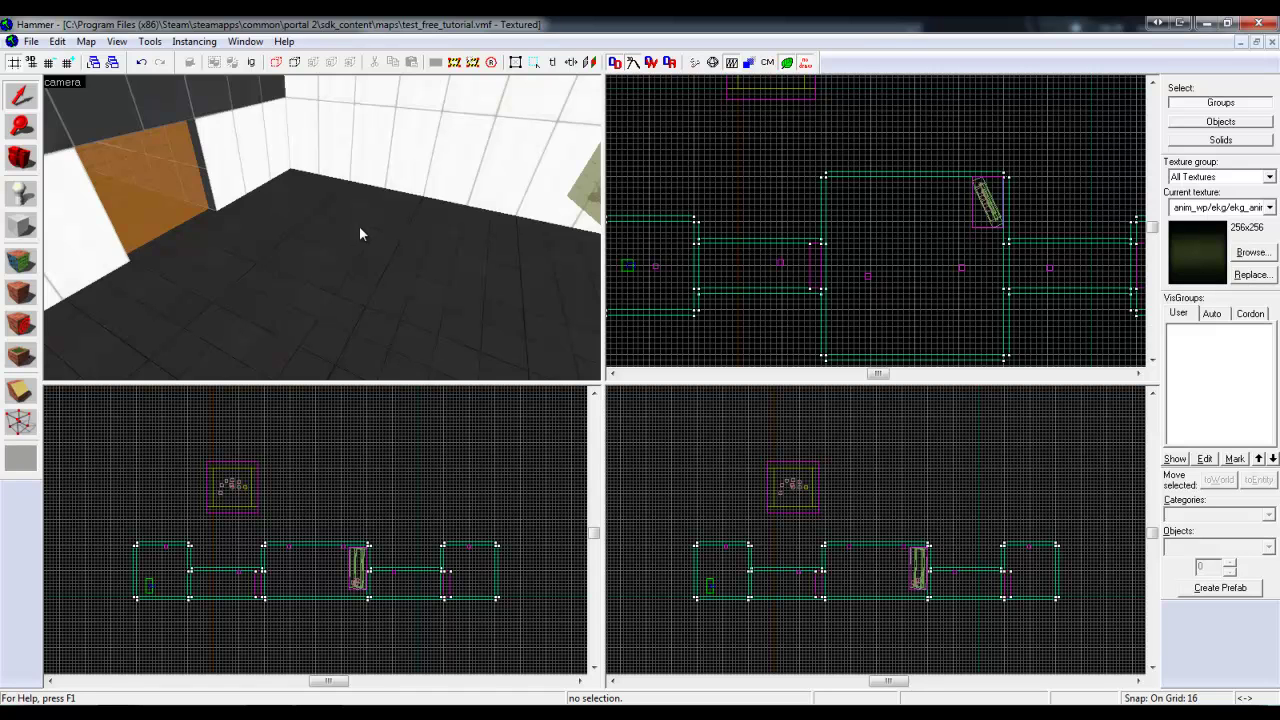
Compile the test_free_tutorial map with Run Map
{"action": "key", "text": "z"}
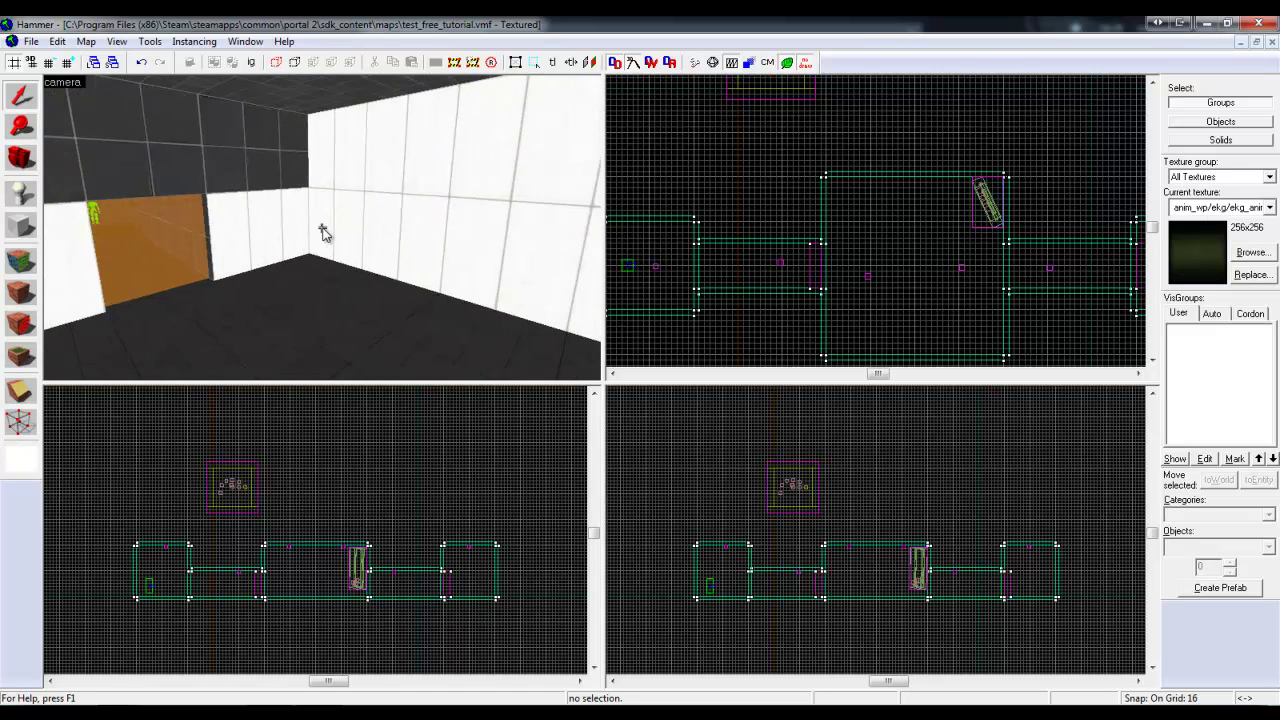
{"action": "key", "text": "z"}
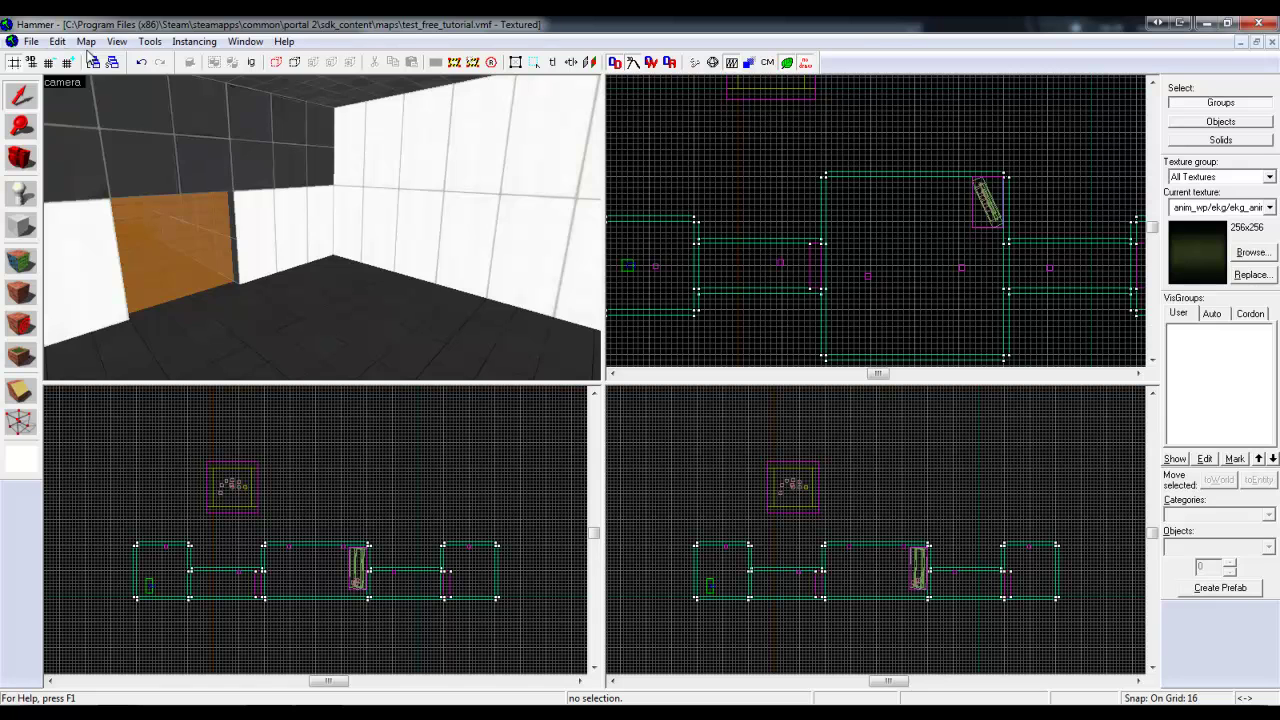
{"action": "left_click", "coordinate": [31, 41]}
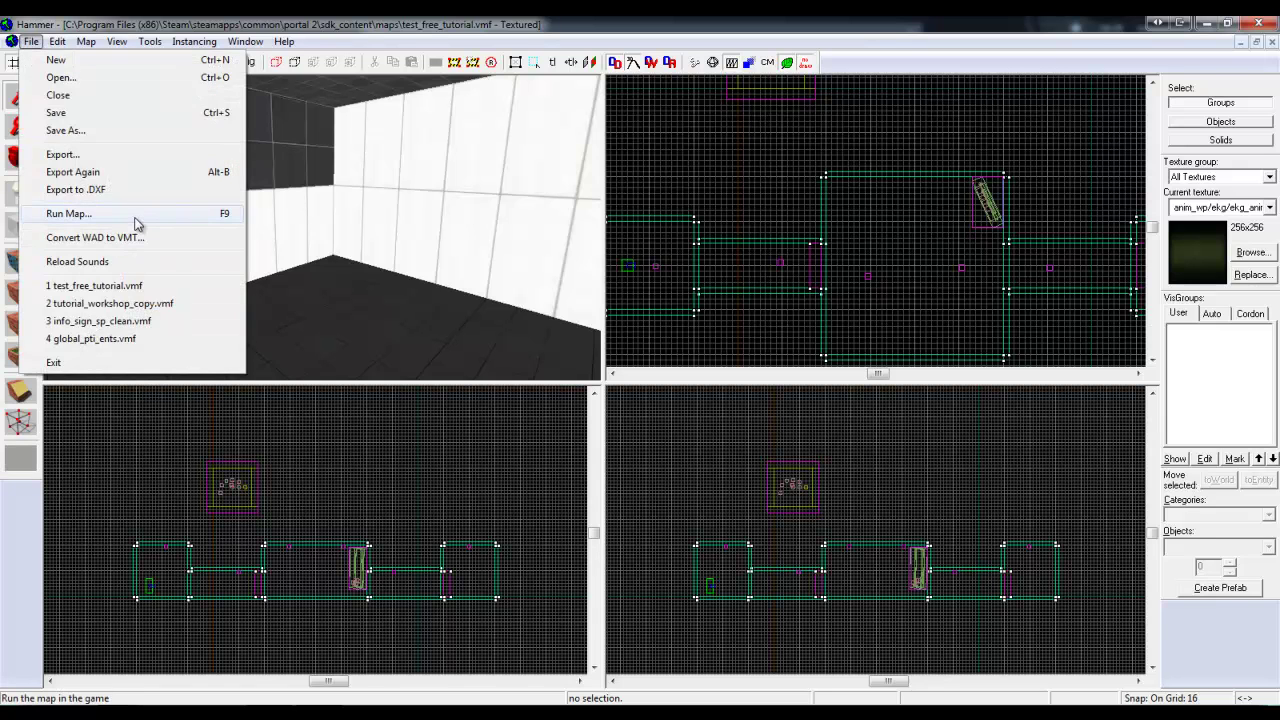
{"action": "left_click", "coordinate": [133, 214]}
{"action": "left_click", "coordinate": [747, 463]}
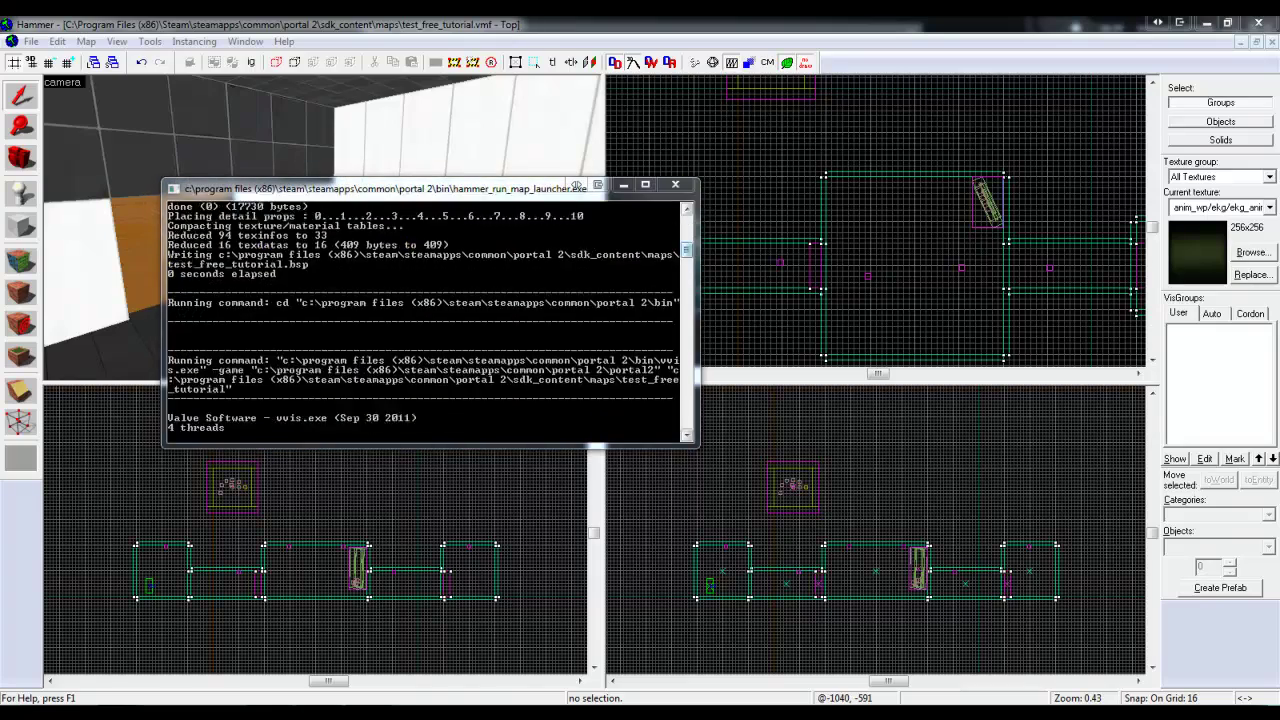
Switch to Windows Explorer and open the valvetestapp841 folder inside Steam\steamapps\common
{"action": "left_click_drag", "start_coordinate": [1279, 44], "coordinate": [852, 57]}
{"action": "double_click", "coordinate": [508, 143]}
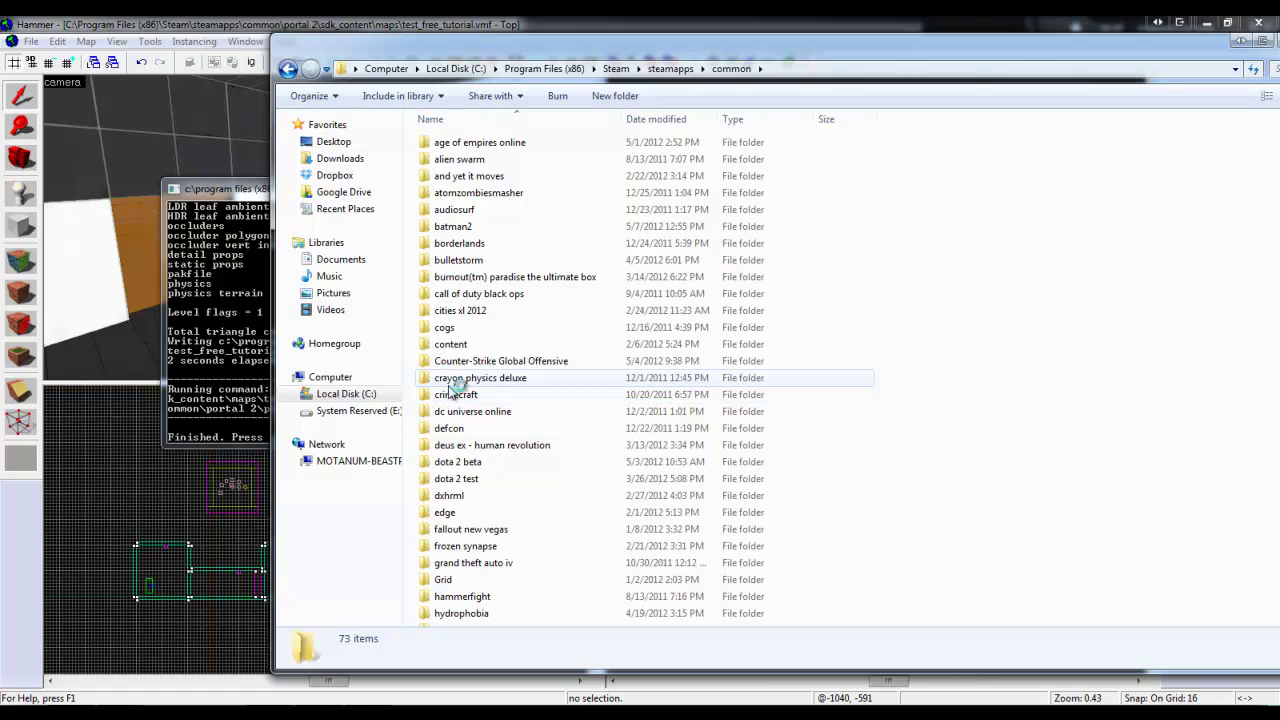
{"action": "left_click", "coordinate": [455, 477]}
{"action": "scroll", "coordinate": [470, 478], "scroll_direction": "down", "scroll_amount": 6}
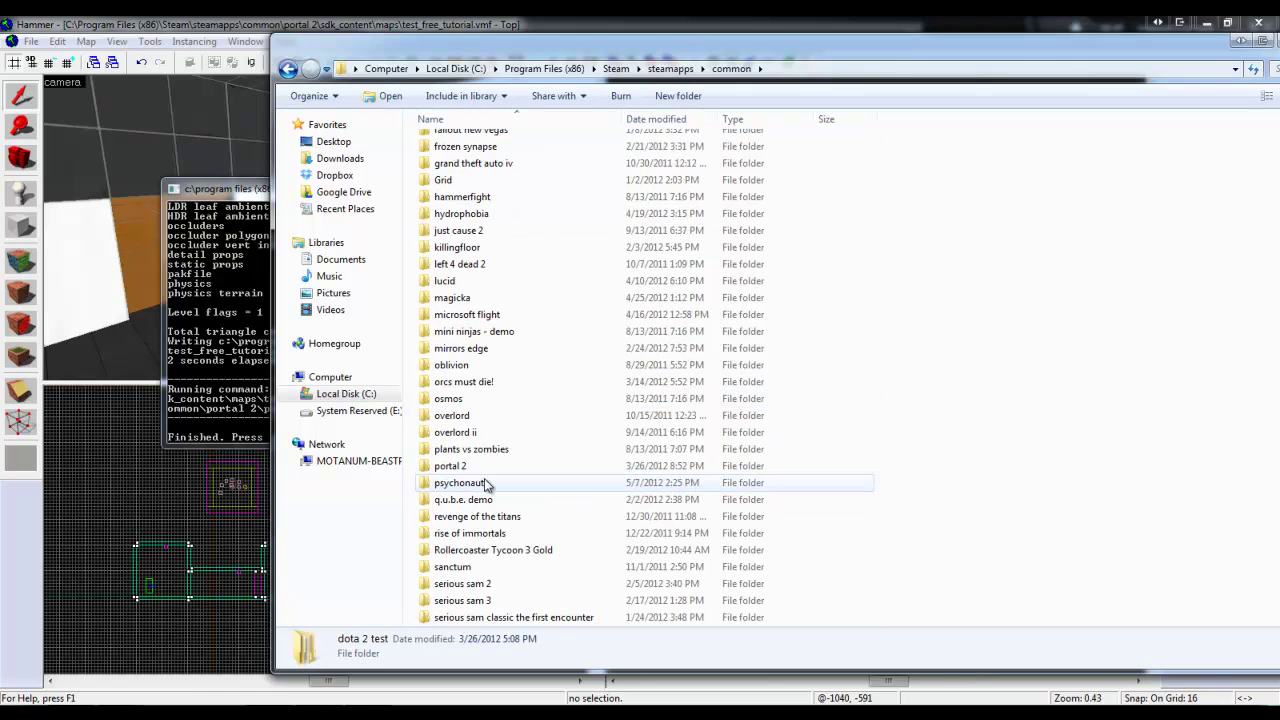
{"action": "left_click", "coordinate": [460, 466]}
{"action": "scroll", "coordinate": [482, 490], "scroll_direction": "down", "scroll_amount": 7}
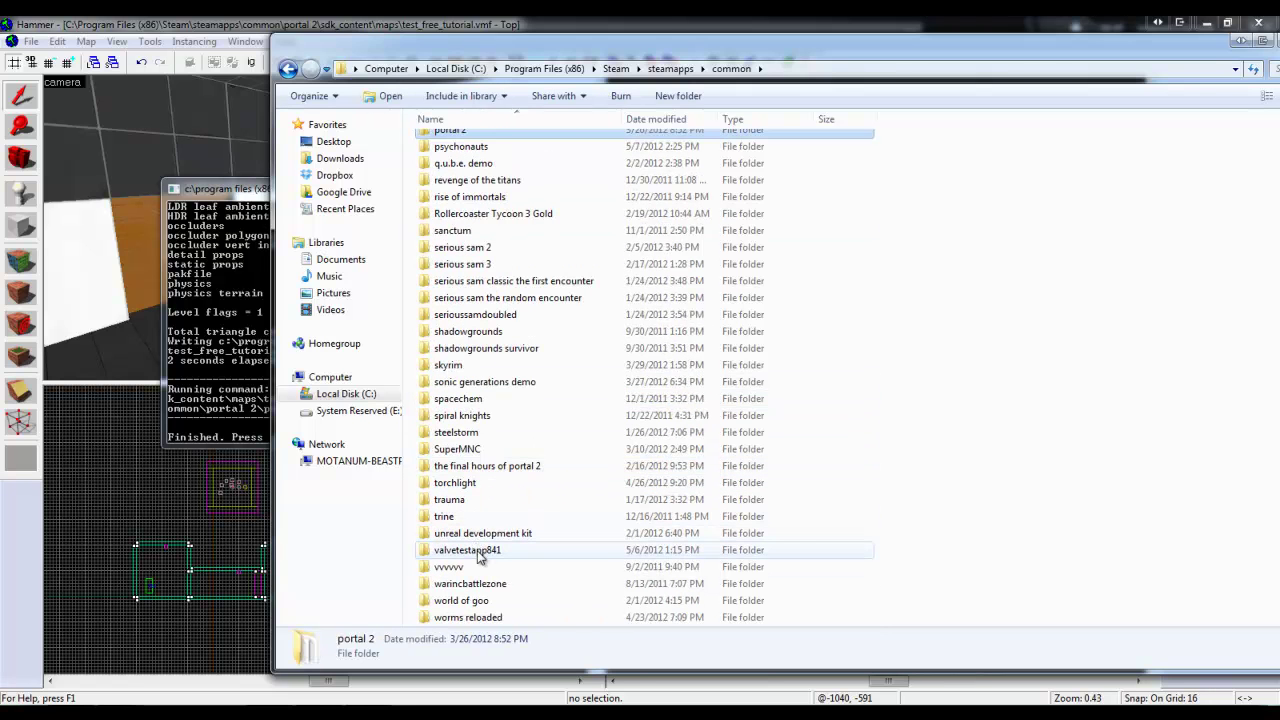
{"action": "double_click", "coordinate": [477, 551]}
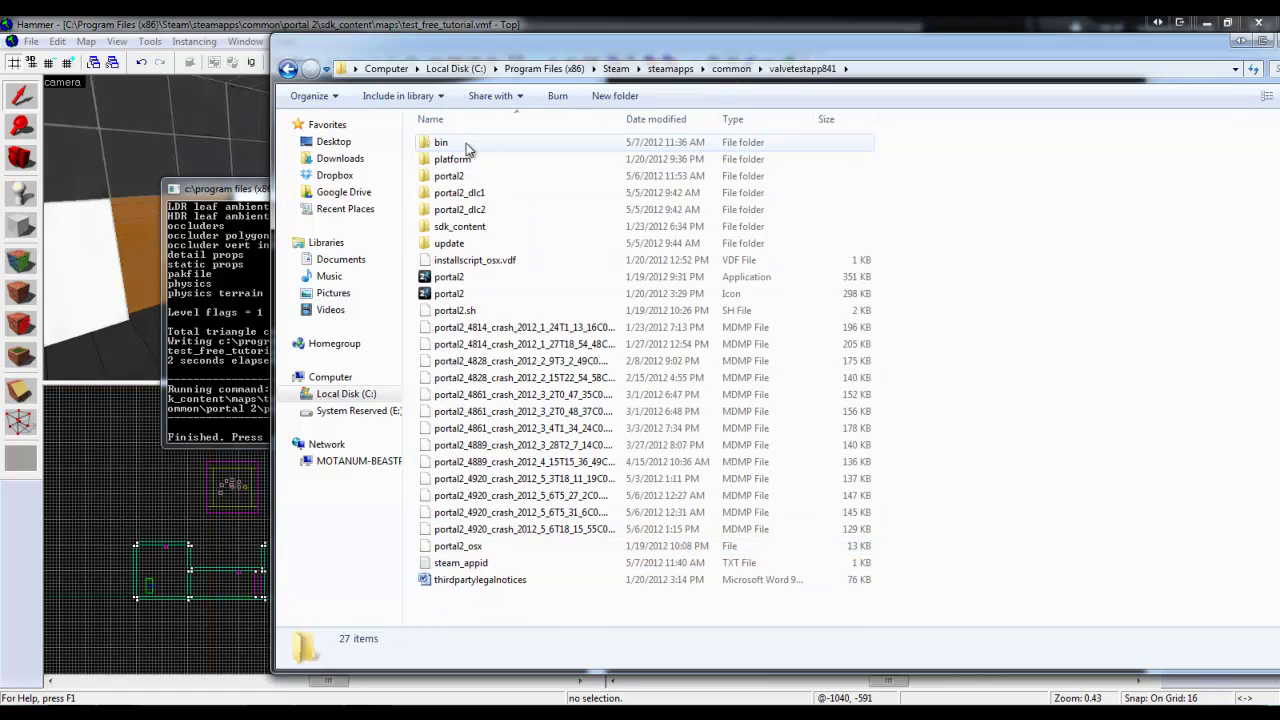
Launch p2map_publish from the bin folder of valvetestapp841 and close the finished compile console
{"action": "double_click", "coordinate": [469, 143]}
{"action": "scroll", "coordinate": [566, 473], "scroll_direction": "down", "scroll_amount": 5}
{"action": "left_click", "coordinate": [565, 462]}
{"action": "scroll", "coordinate": [565, 465], "scroll_direction": "down", "scroll_amount": 13}
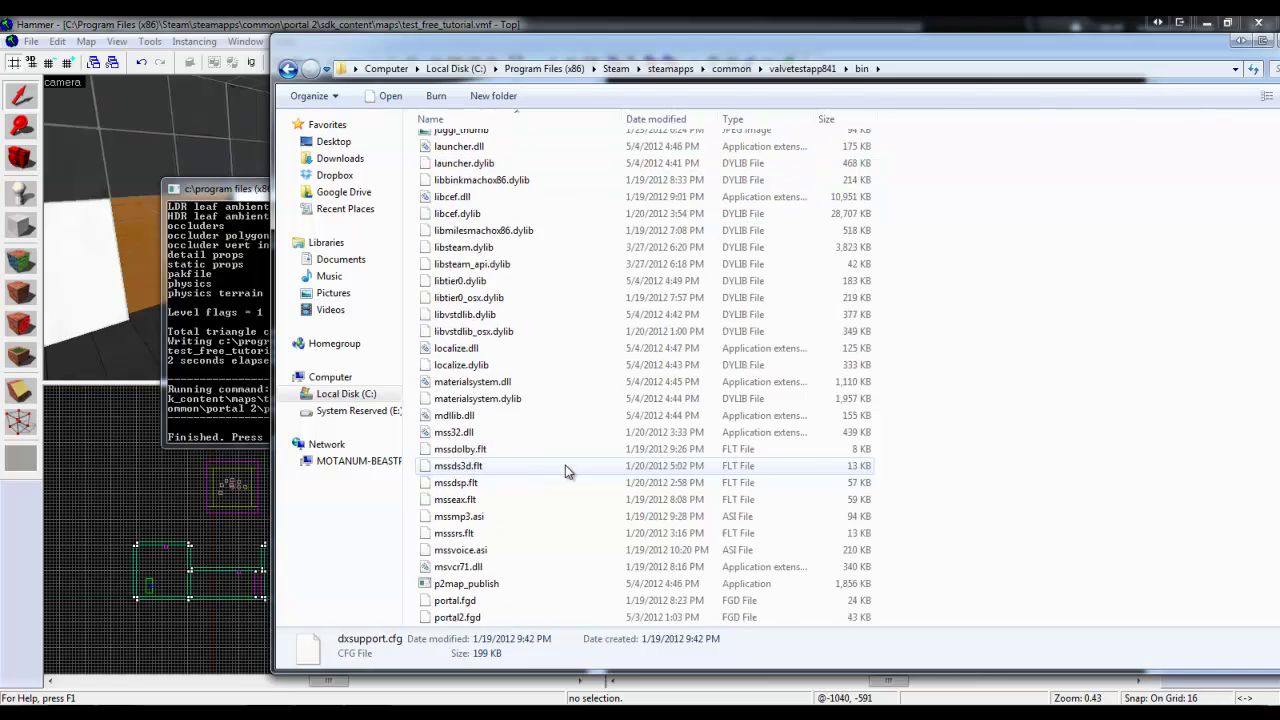
{"action": "left_click", "coordinate": [521, 534]}
{"action": "left_click", "coordinate": [218, 347]}
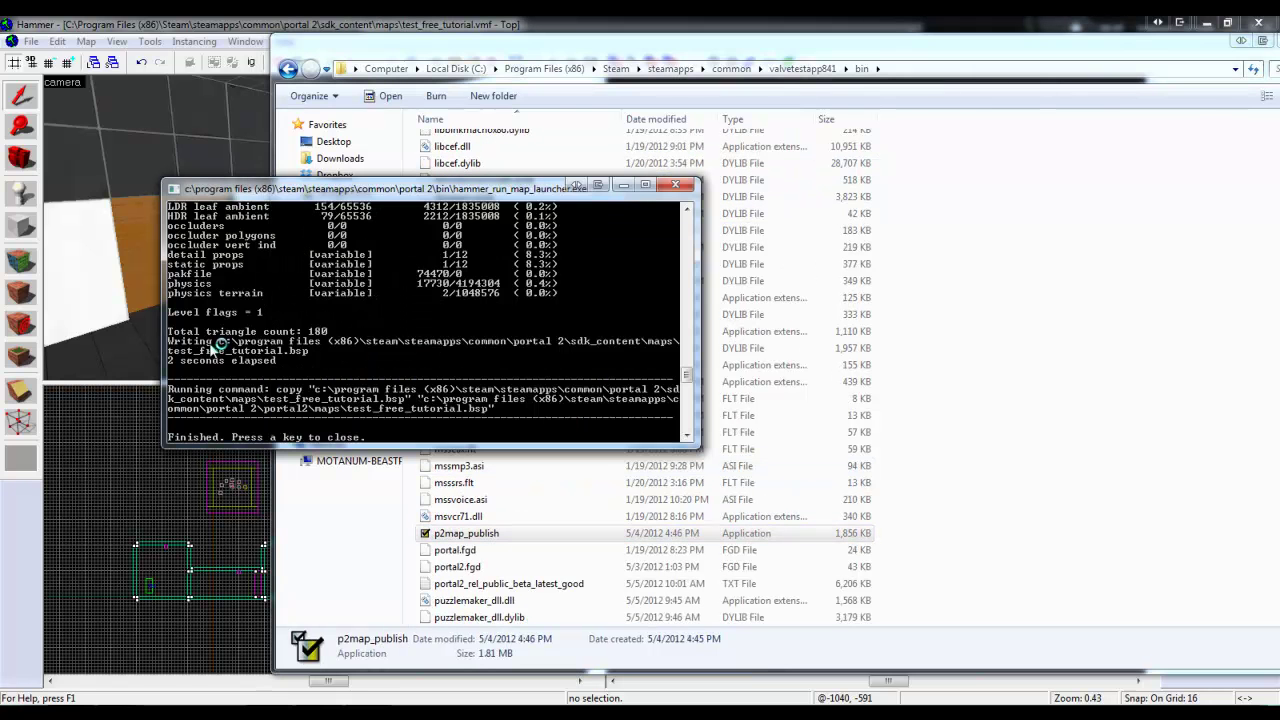
{"action": "scroll", "coordinate": [615, 319], "scroll_direction": "up", "scroll_amount": 10}
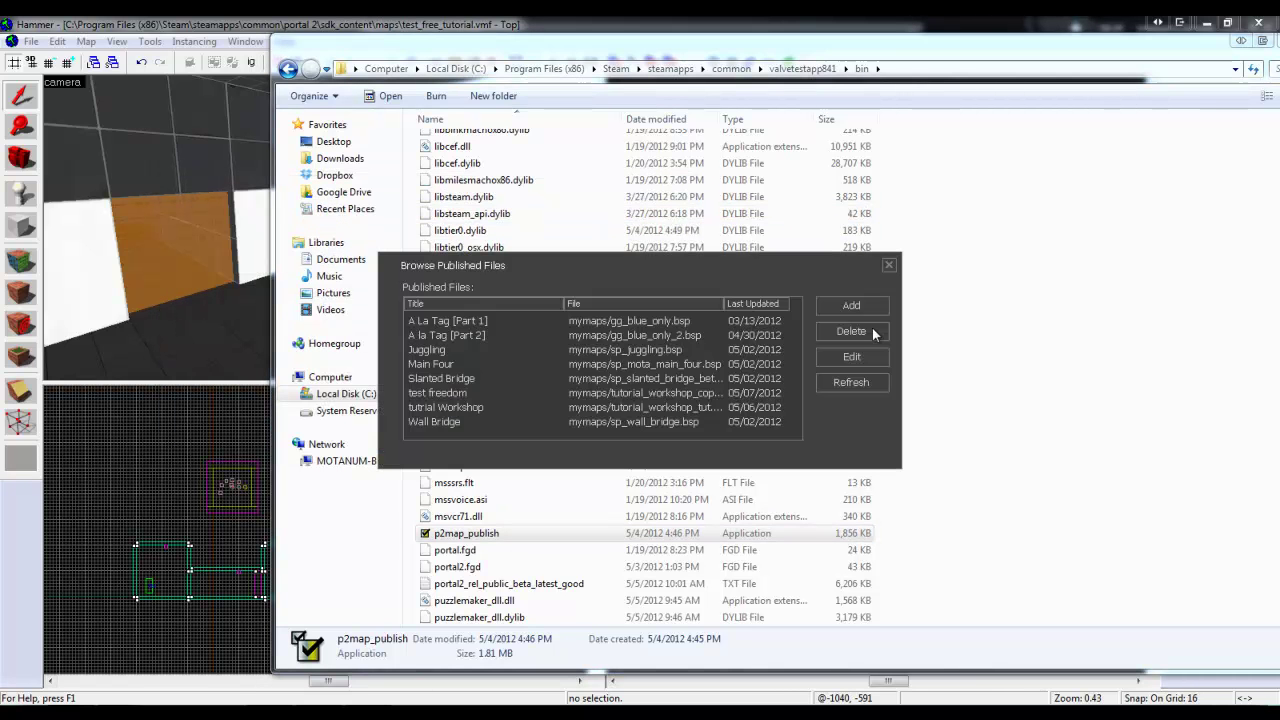
Open the published file "test freedom" for editing
{"action": "left_click", "coordinate": [583, 409]}
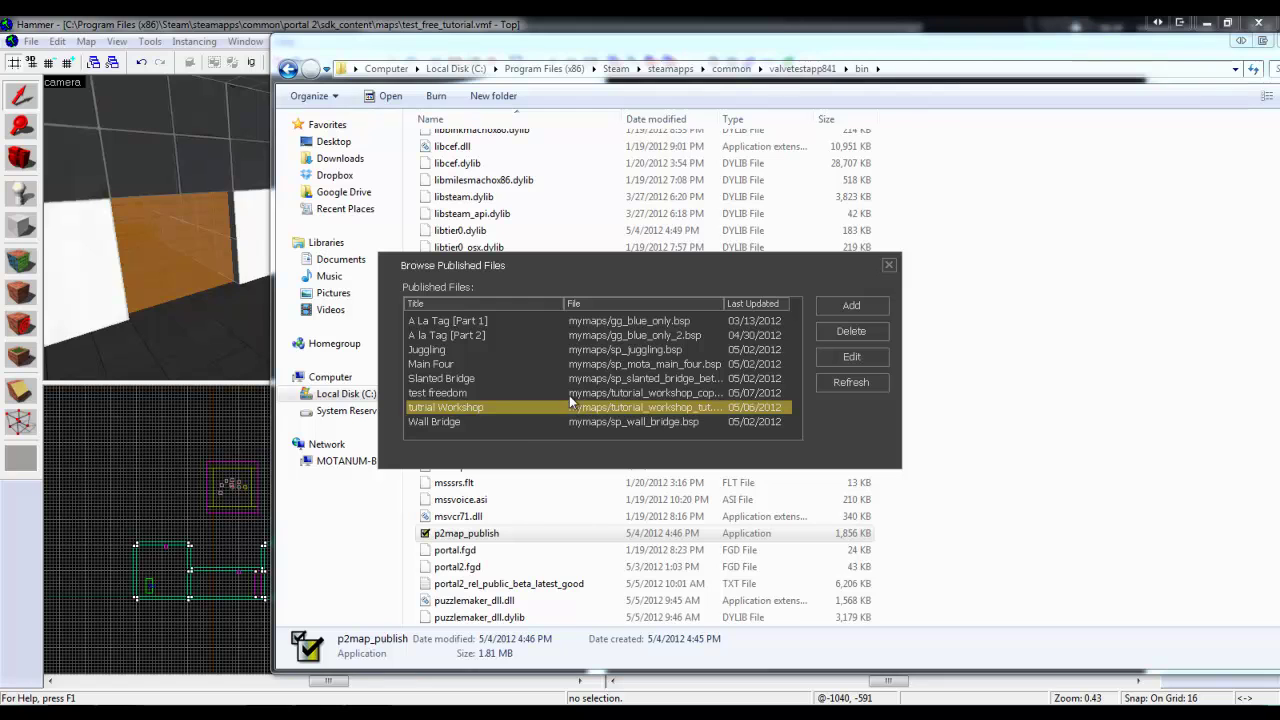
{"action": "left_click", "coordinate": [571, 395]}
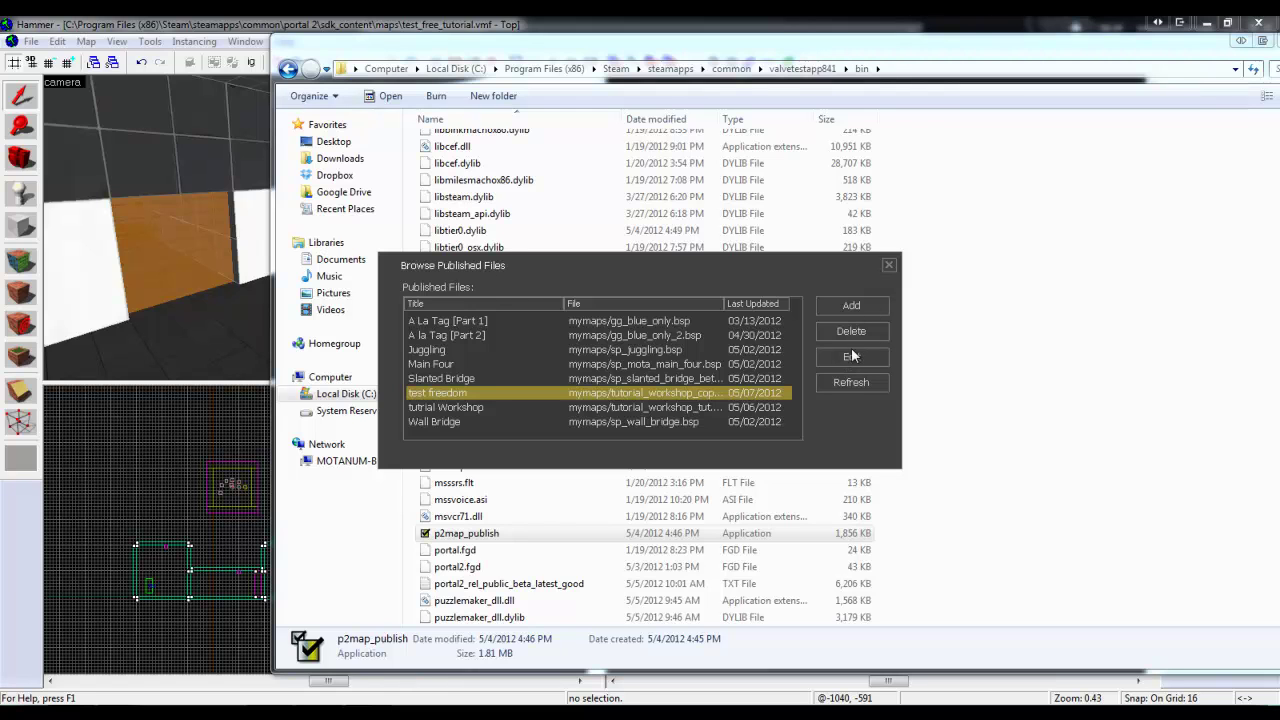
{"action": "left_click", "coordinate": [852, 357]}
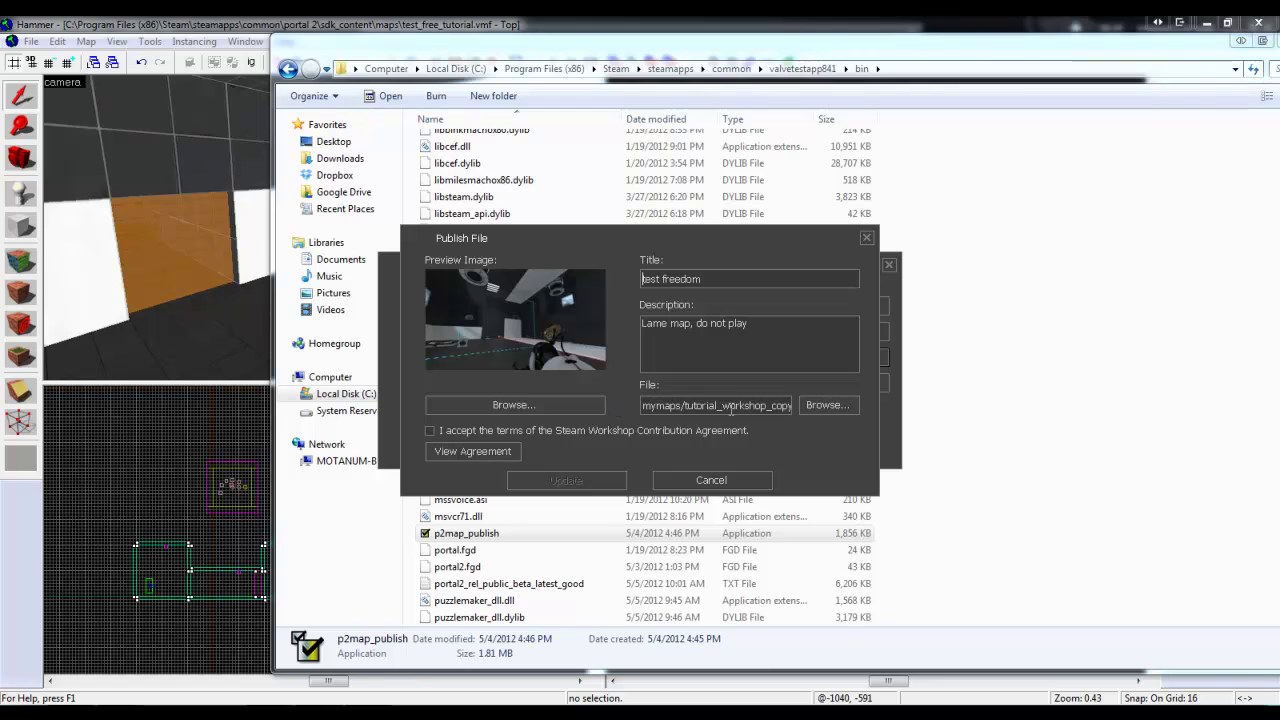
Replace the map file of the "test freedom" entry with test_free_tutorial.bsp from the maps folder under portal 2\portal2
{"action": "double_click", "coordinate": [741, 407]}
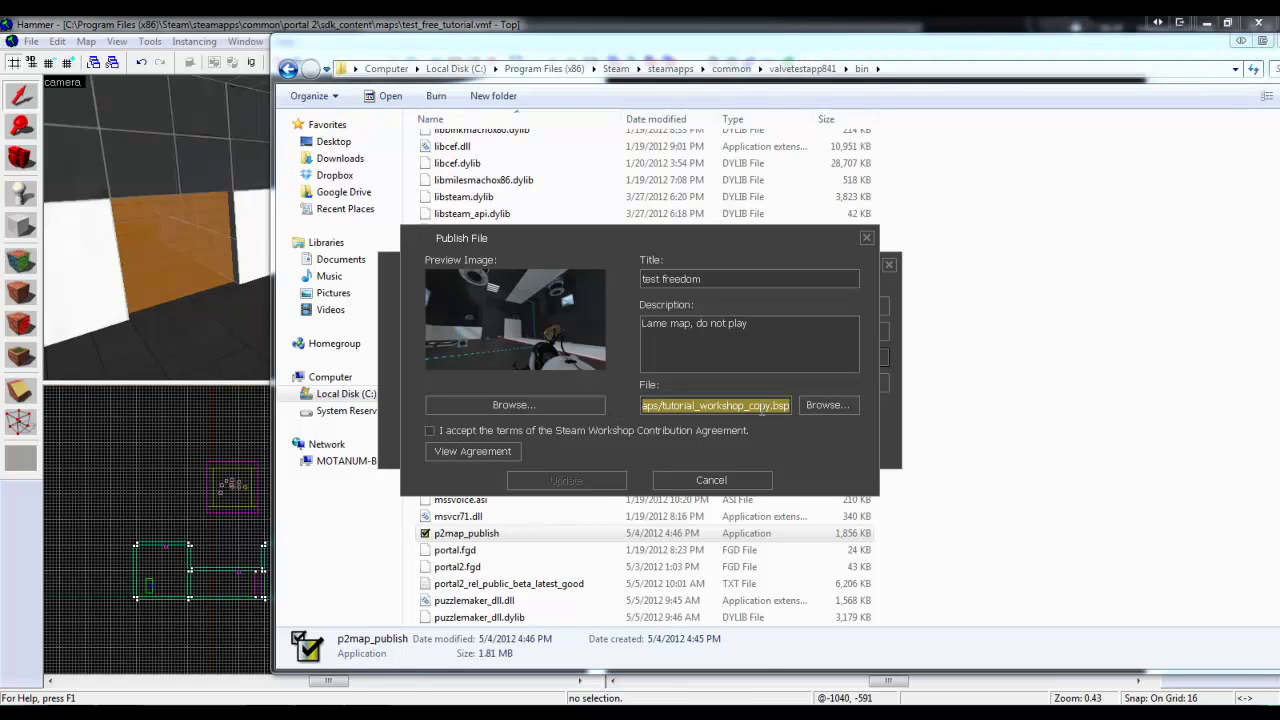
{"action": "left_click", "coordinate": [833, 405]}
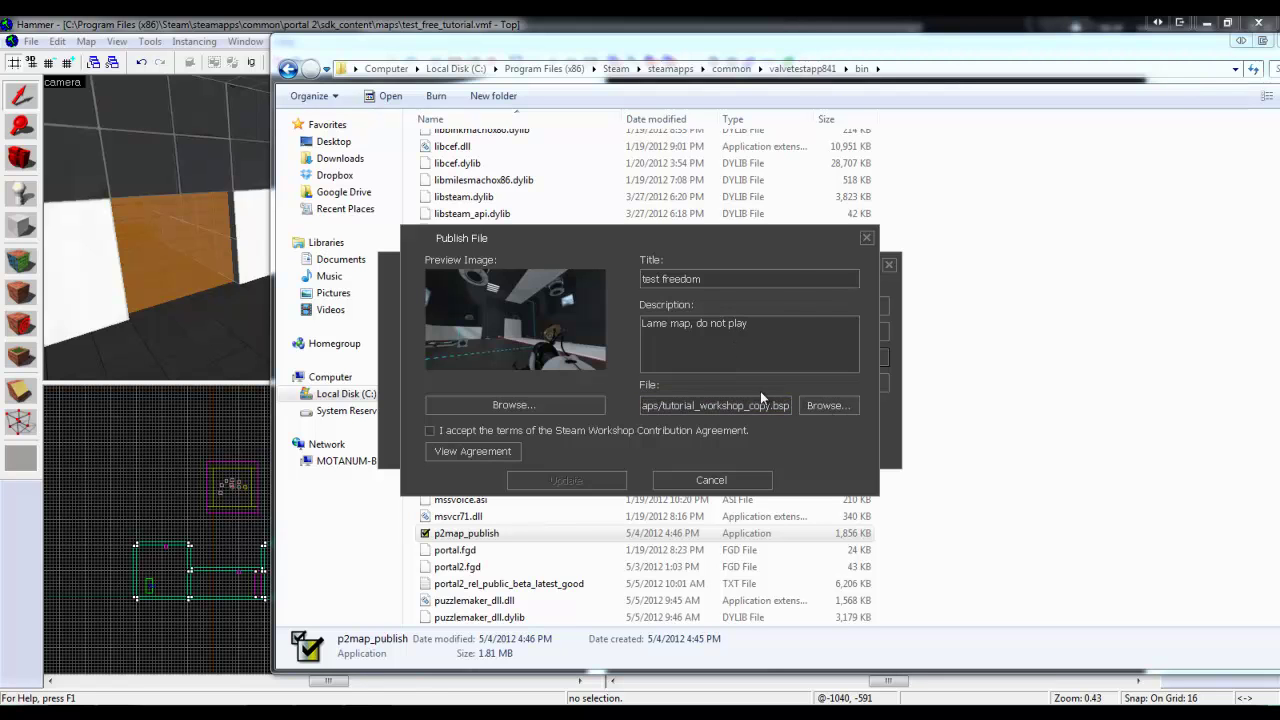
{"action": "double_click", "coordinate": [838, 243]}
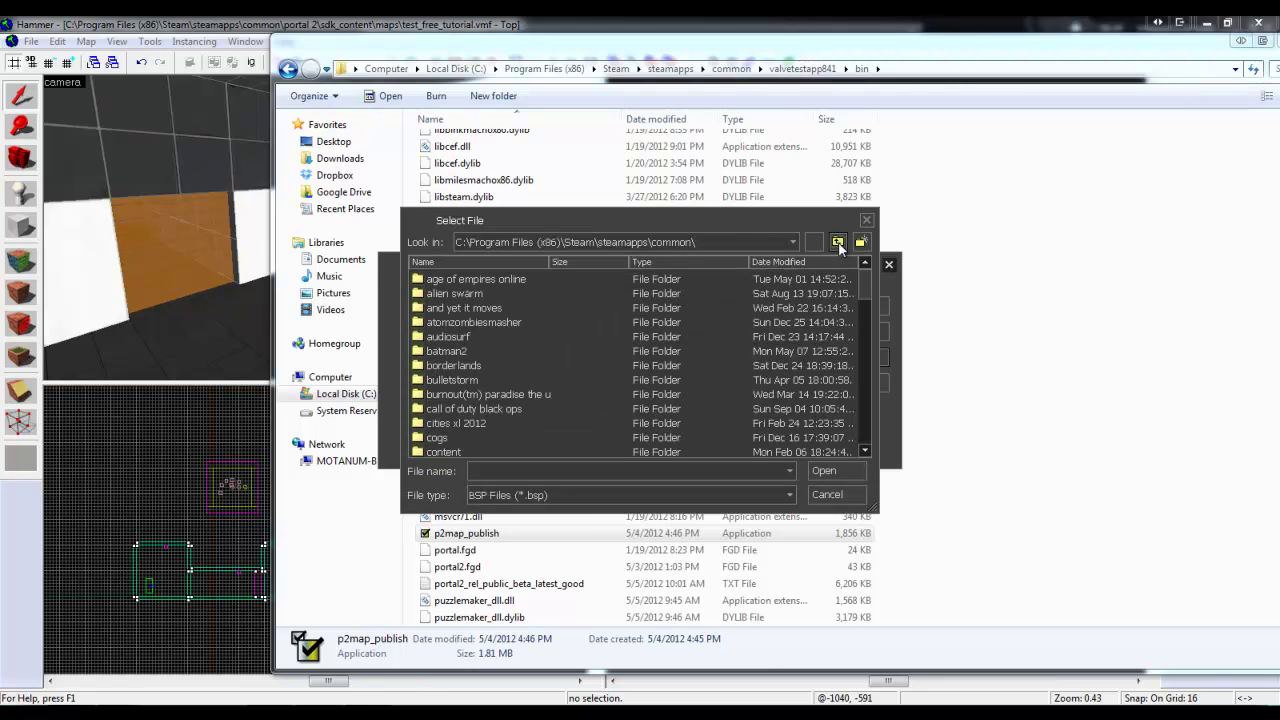
{"action": "left_click", "coordinate": [465, 366]}
{"action": "scroll", "coordinate": [465, 380], "scroll_direction": "down", "scroll_amount": 12}
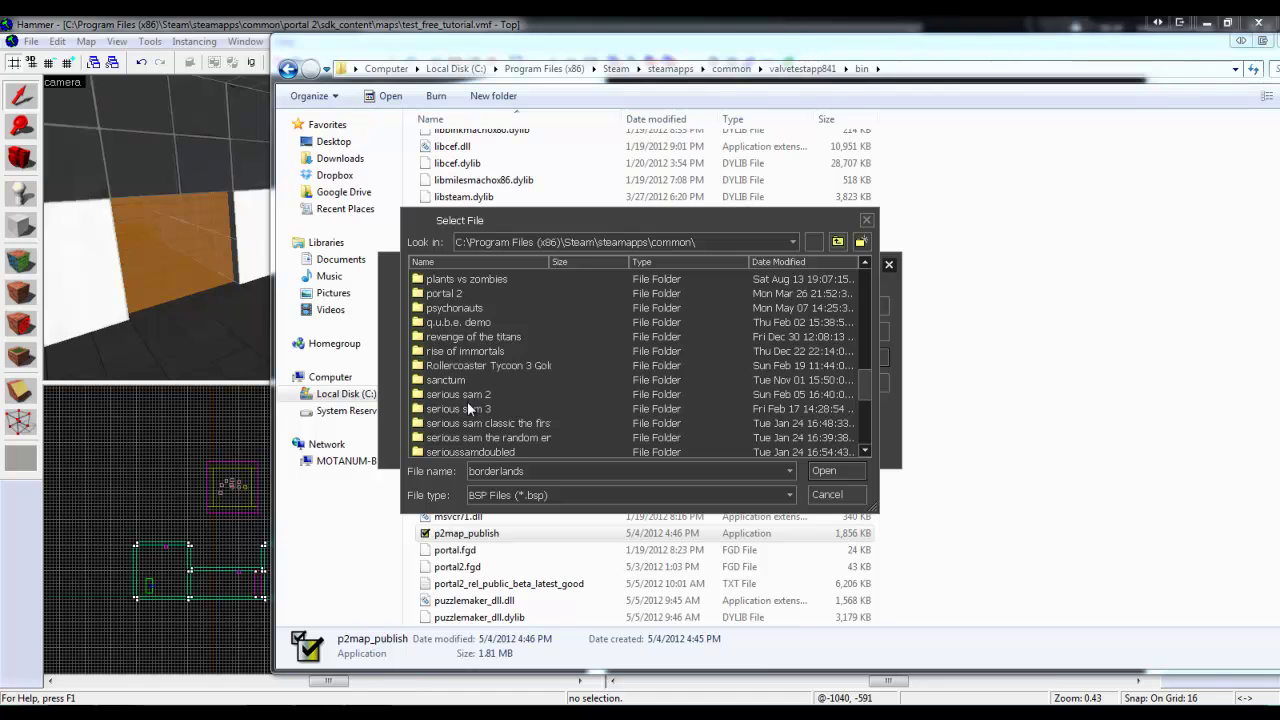
{"action": "double_click", "coordinate": [465, 294]}
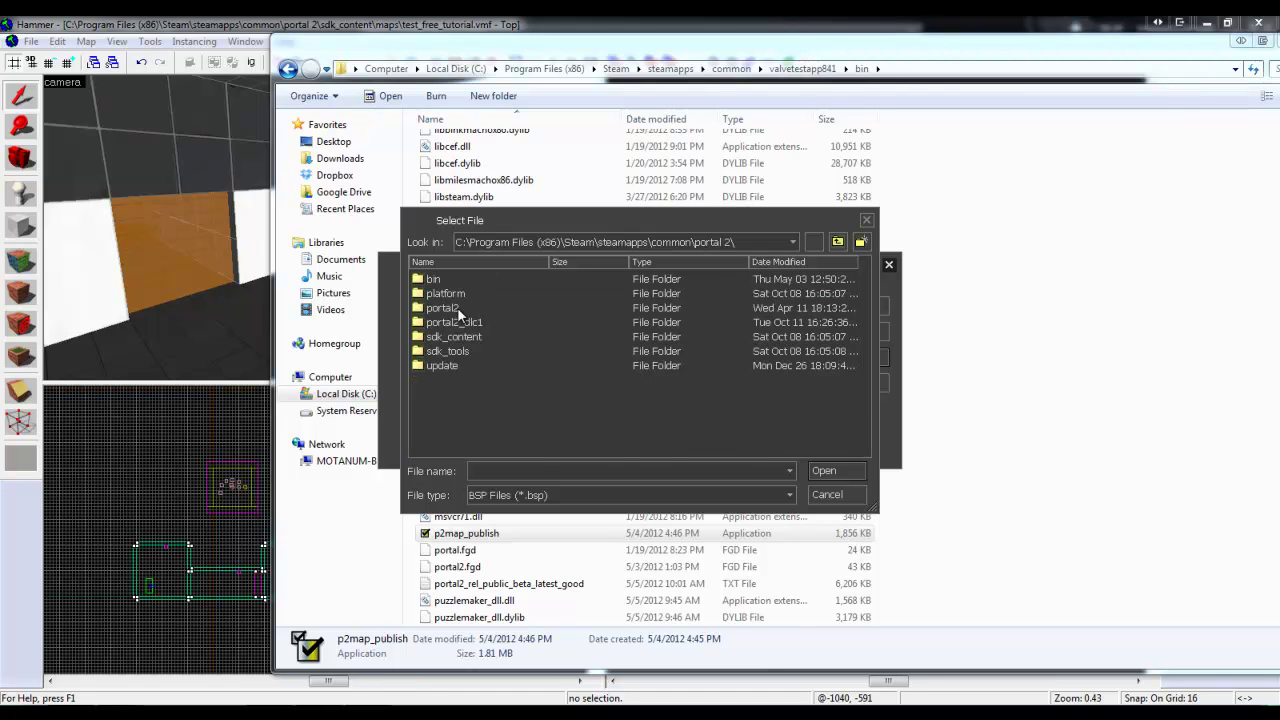
{"action": "double_click", "coordinate": [457, 307]}
{"action": "left_click", "coordinate": [447, 327]}
{"action": "double_click", "coordinate": [475, 321]}
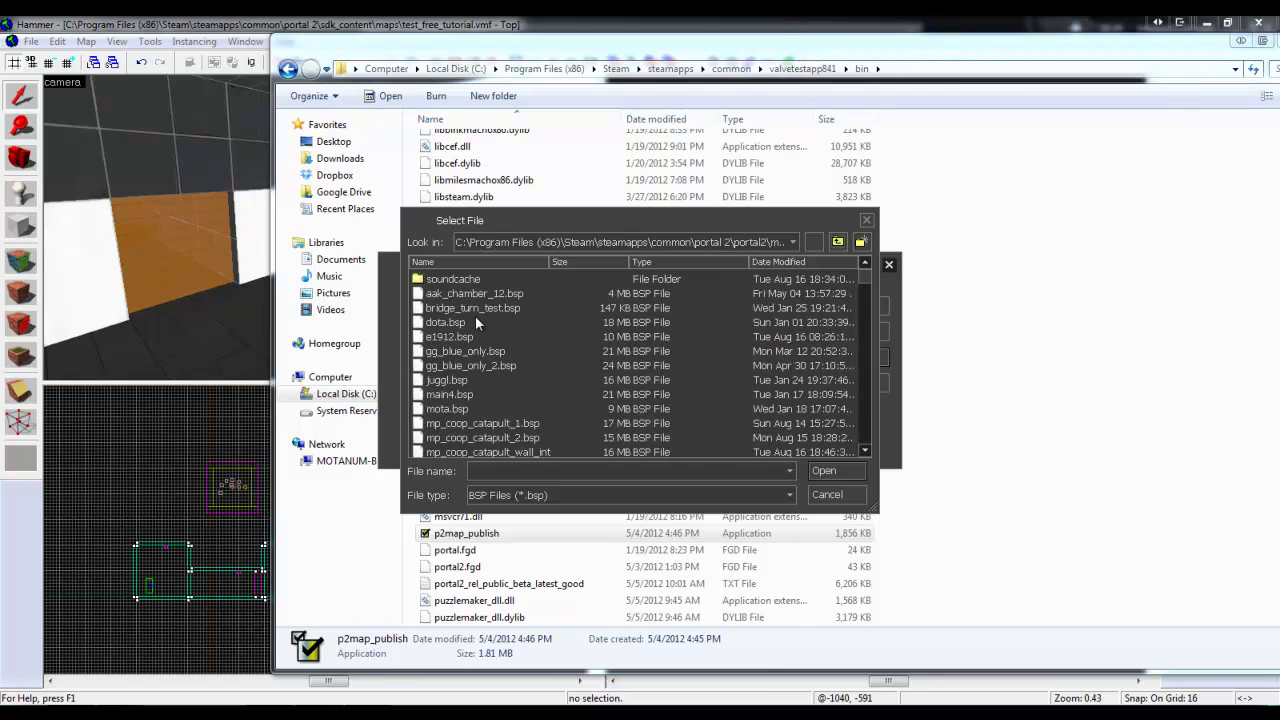
{"action": "left_click_drag", "start_coordinate": [863, 296], "coordinate": [856, 452]}
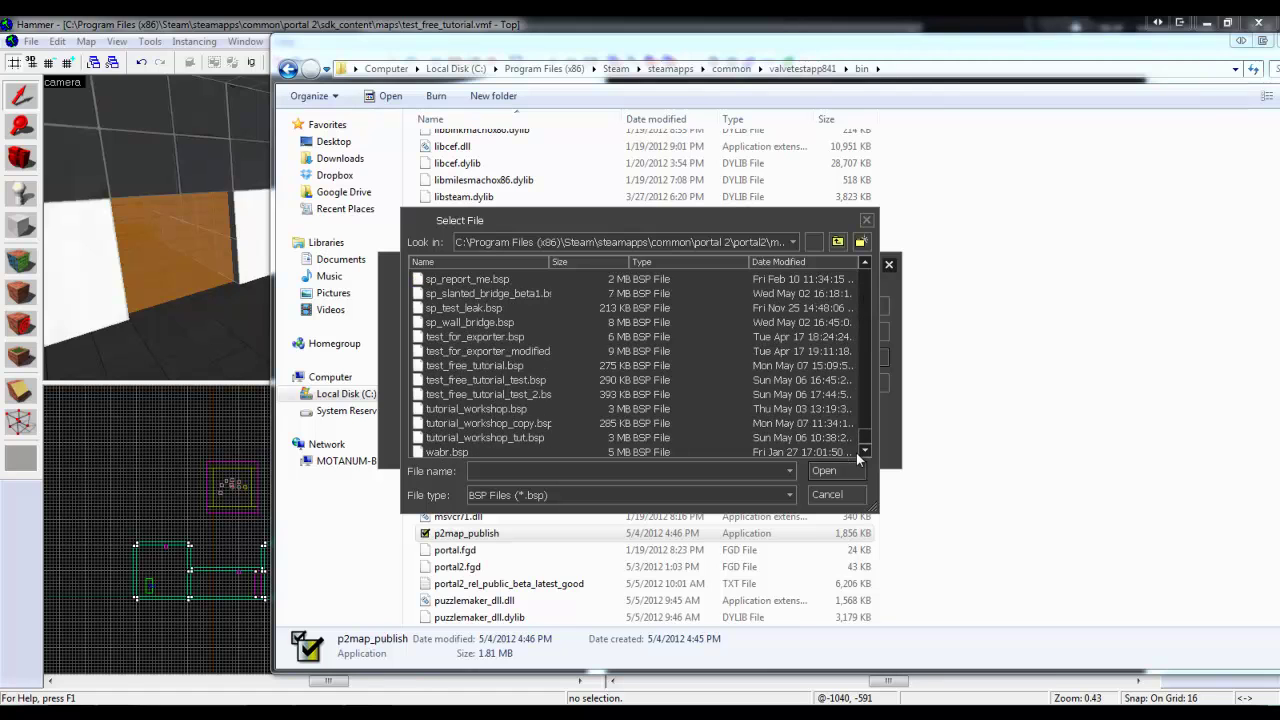
{"action": "left_click", "coordinate": [461, 406]}
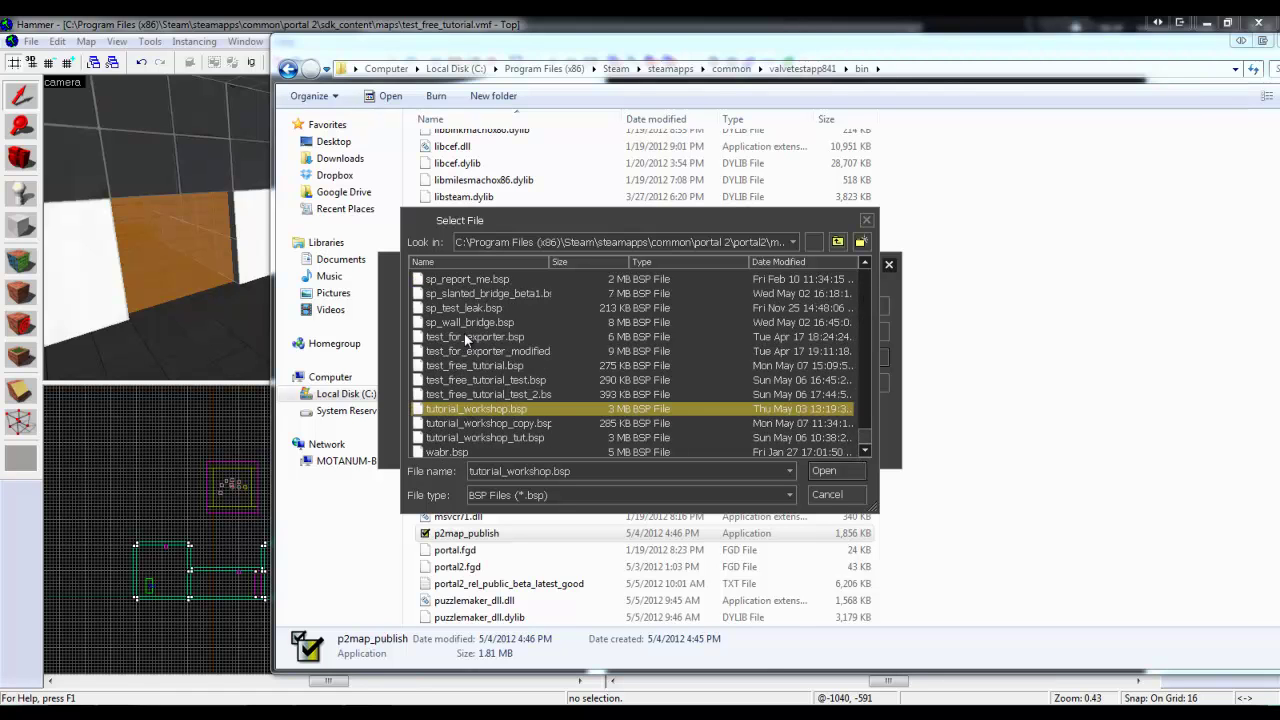
{"action": "left_click", "coordinate": [459, 365]}
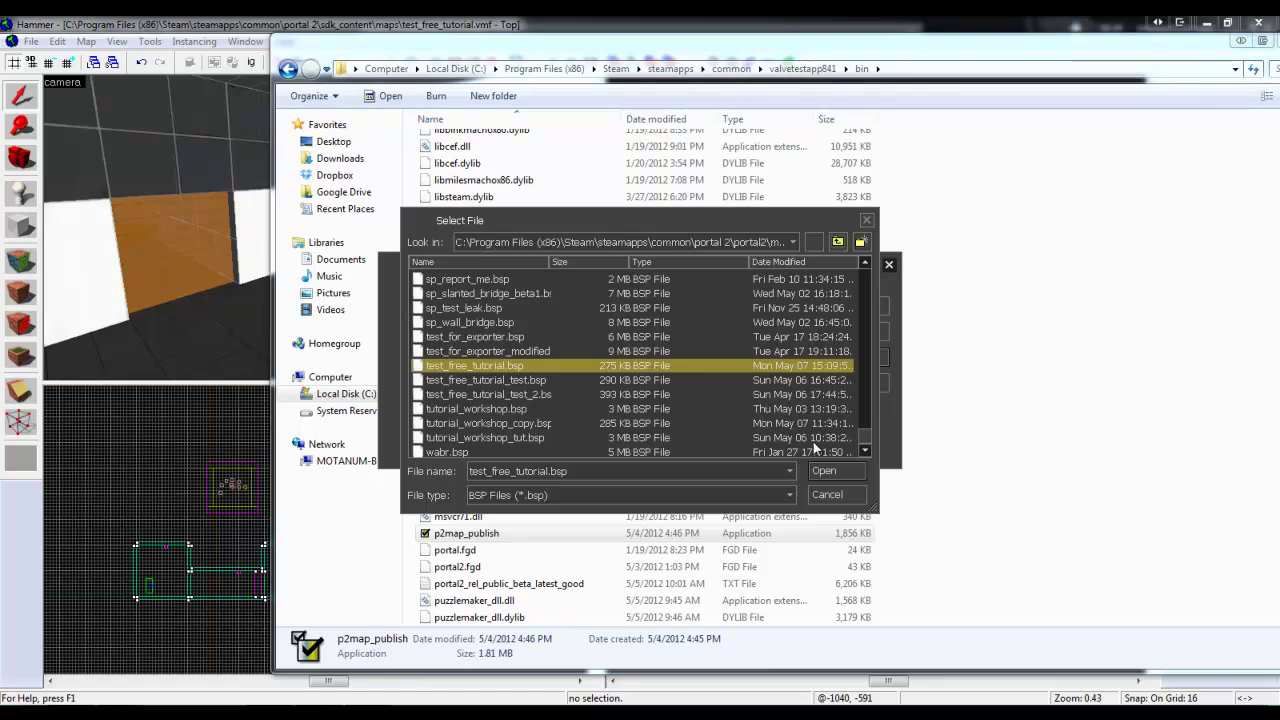
{"action": "left_click", "coordinate": [830, 471]}
Accept the Steam Workshop Contribution Agreement and submit the update of "test freedom"
{"action": "left_click", "coordinate": [510, 430]}
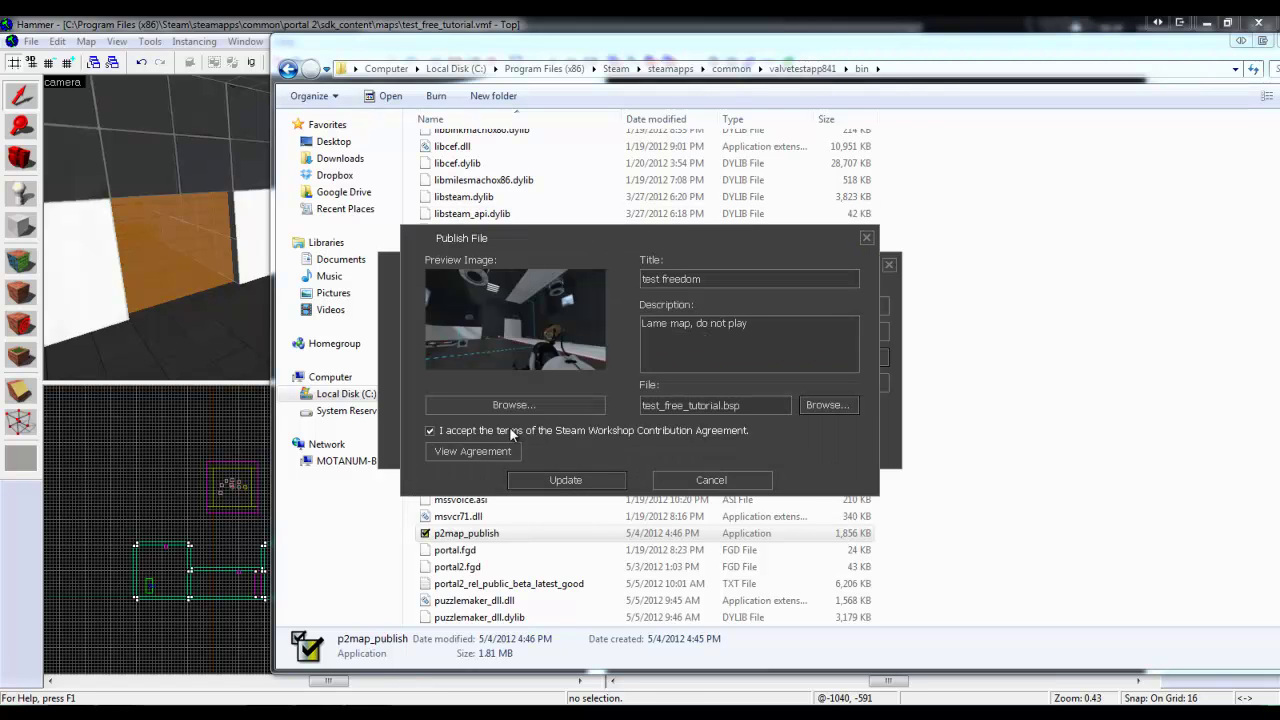
{"action": "left_click", "coordinate": [582, 481]}
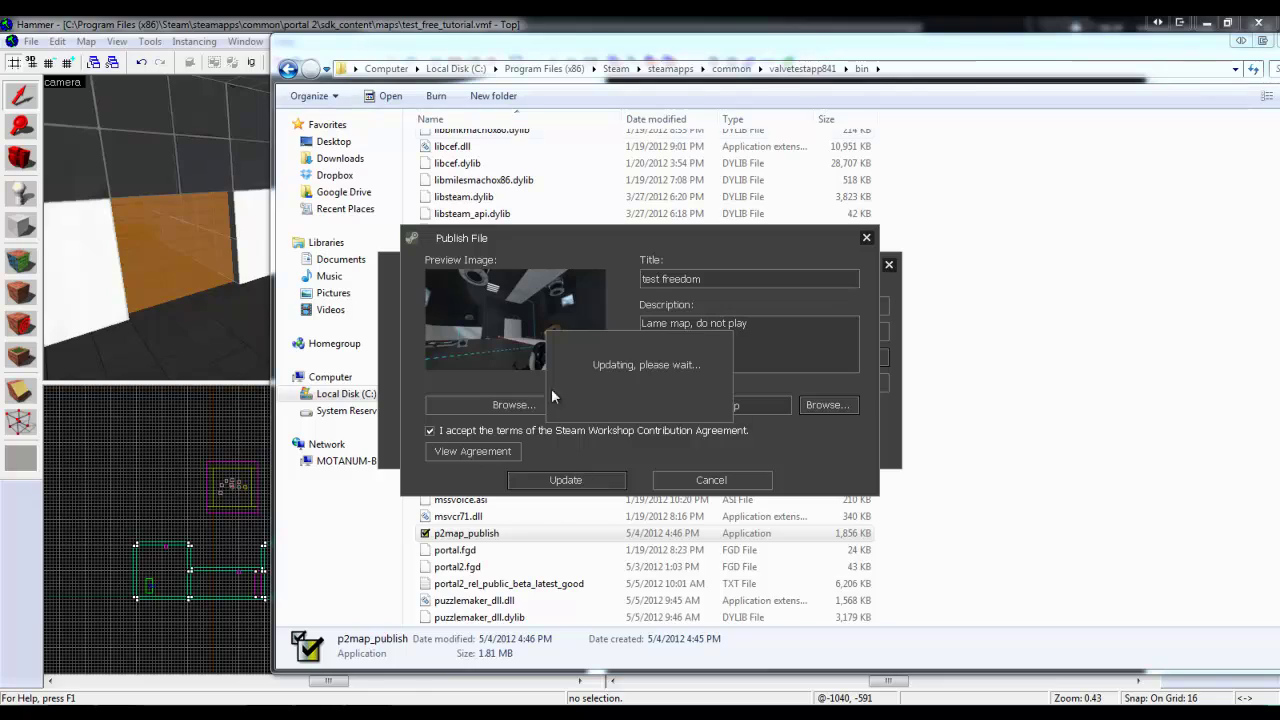
Clear away the Explorer and Hammer windows and close the Steam update news and the published files list
{"action": "left_click_drag", "start_coordinate": [1044, 51], "coordinate": [906, 47]}
{"action": "left_click", "coordinate": [1208, 40]}
{"action": "left_click", "coordinate": [1257, 25]}
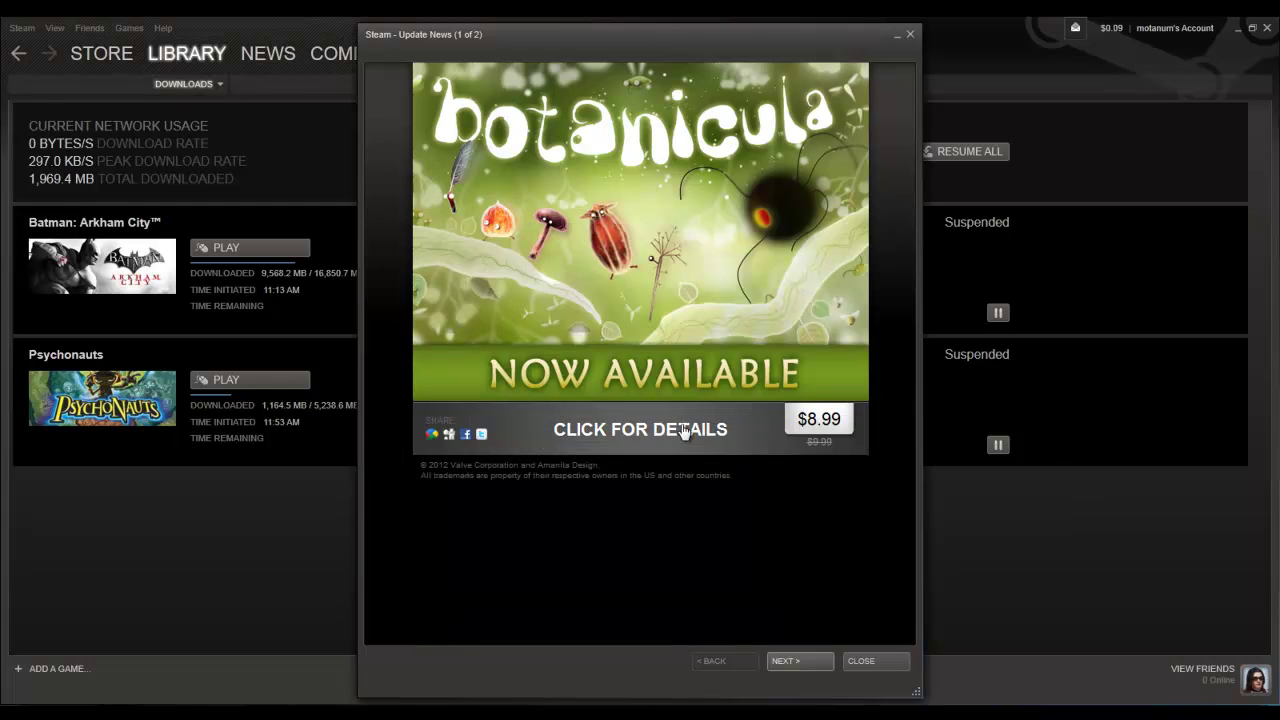
{"action": "left_click", "coordinate": [874, 661]}
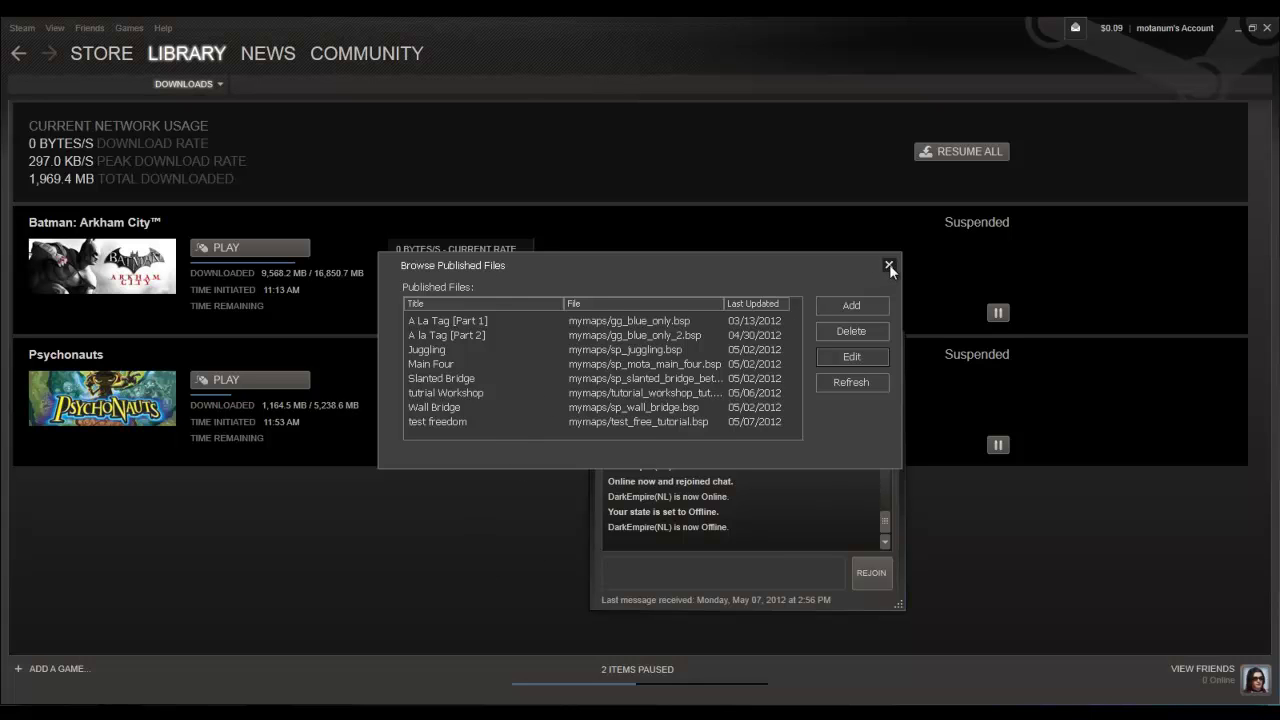
{"action": "left_click", "coordinate": [888, 265]}
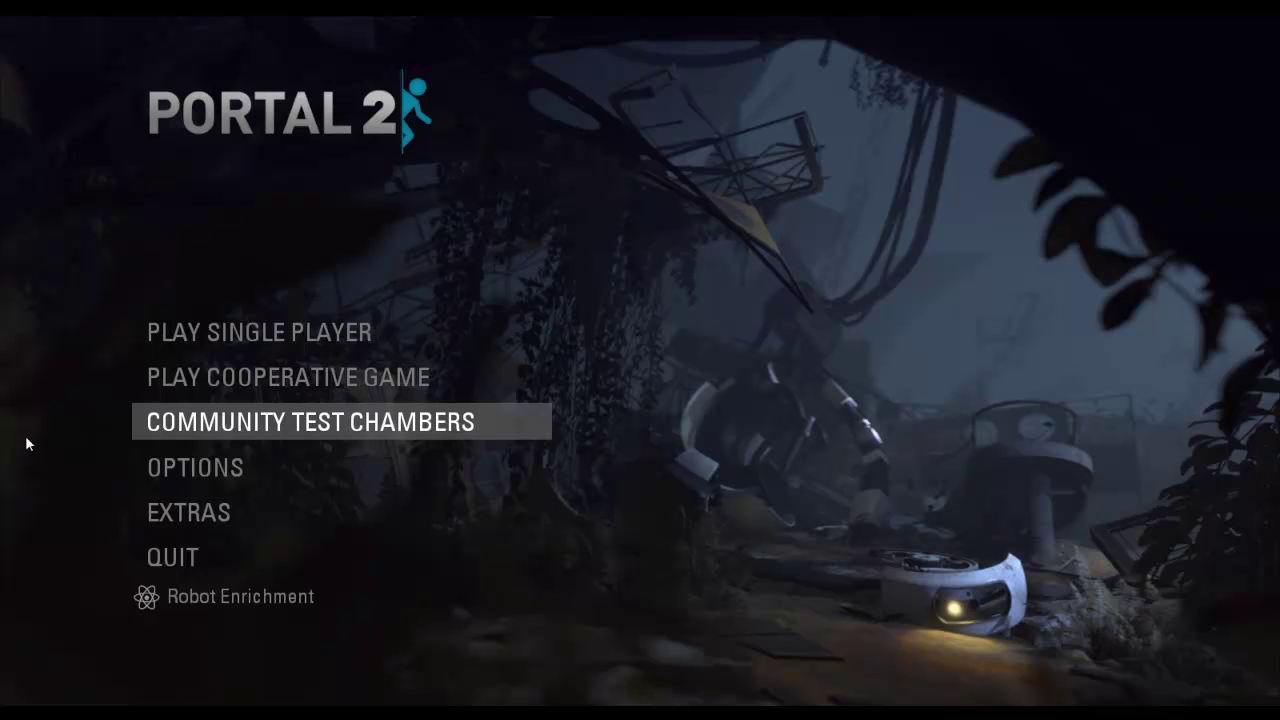
In Portal 2, start the community test chamber "test freedom" from My Queue
{"action": "left_click", "coordinate": [446, 414]}
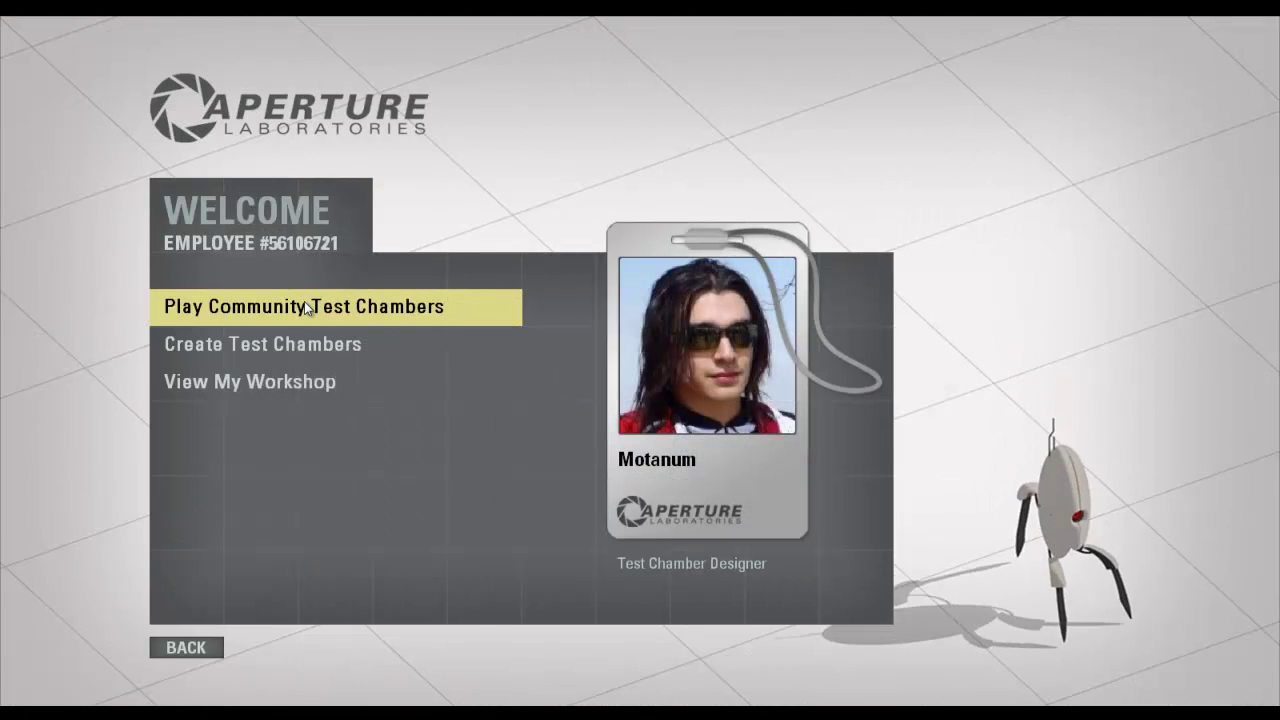
{"action": "left_click", "coordinate": [306, 310]}
{"action": "scroll", "coordinate": [440, 460], "scroll_direction": "down", "scroll_amount": 3}
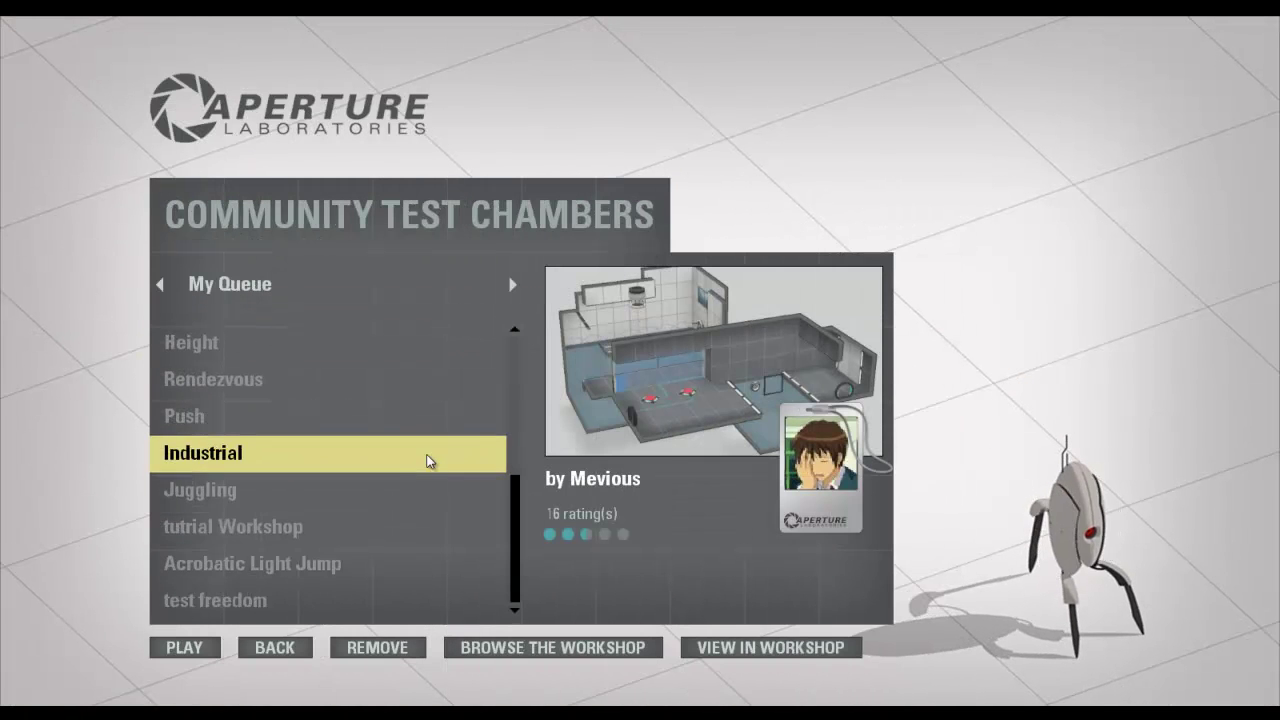
{"action": "left_click", "coordinate": [230, 600]}
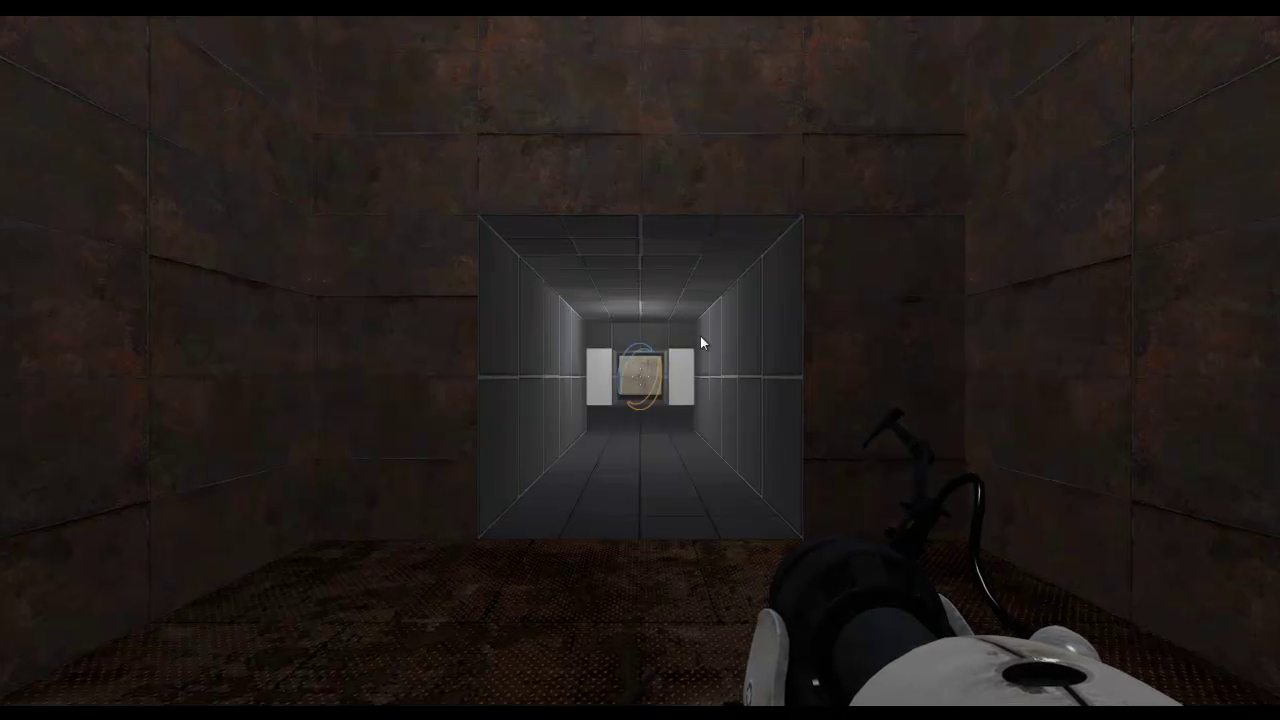
Walk through the entry corridor into the chamber to test the entry trigger and its effect on the chamber sign
{"action": "key", "text": "w"}
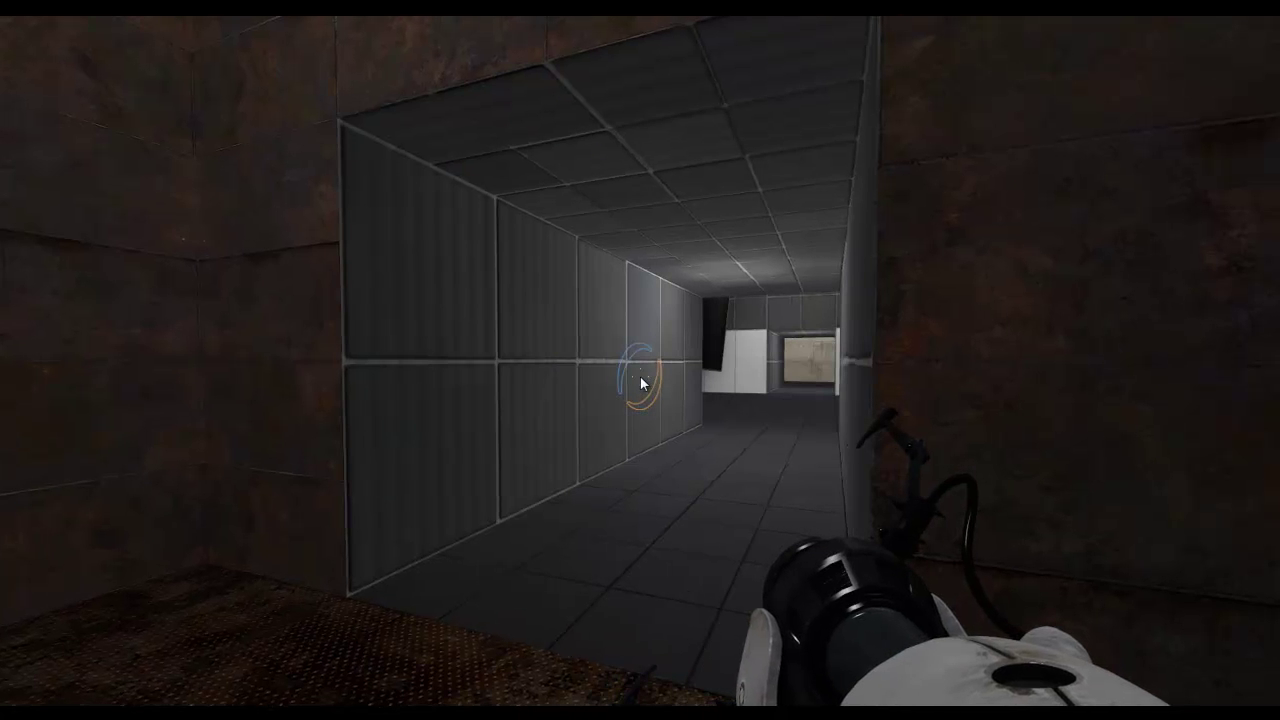
{"action": "key", "text": "w"}
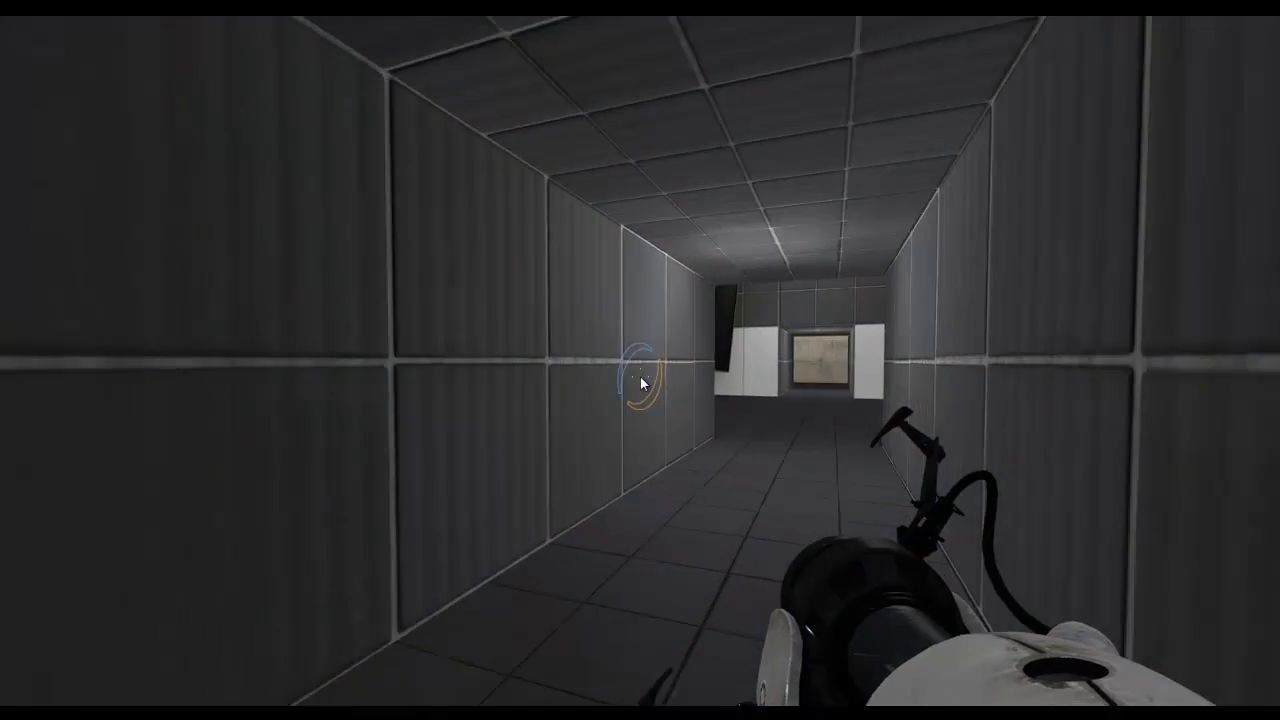
{"action": "key", "text": "w"}
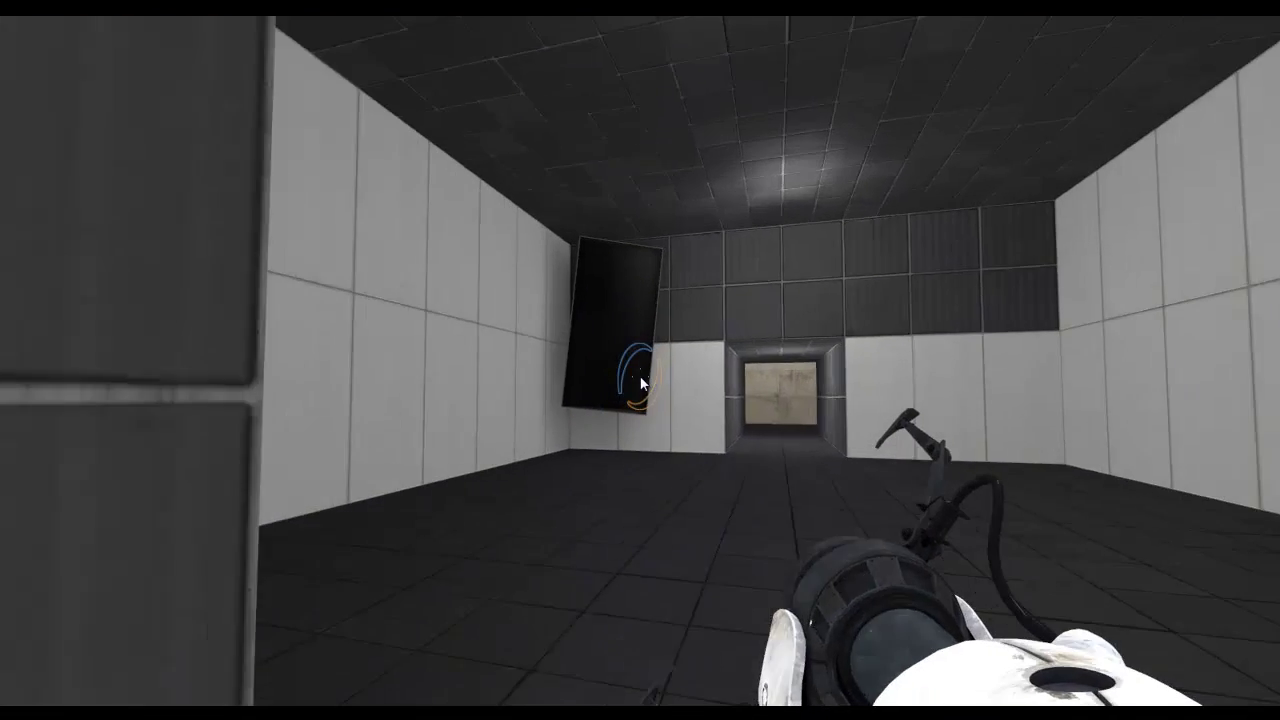
{"action": "key", "text": "w"}
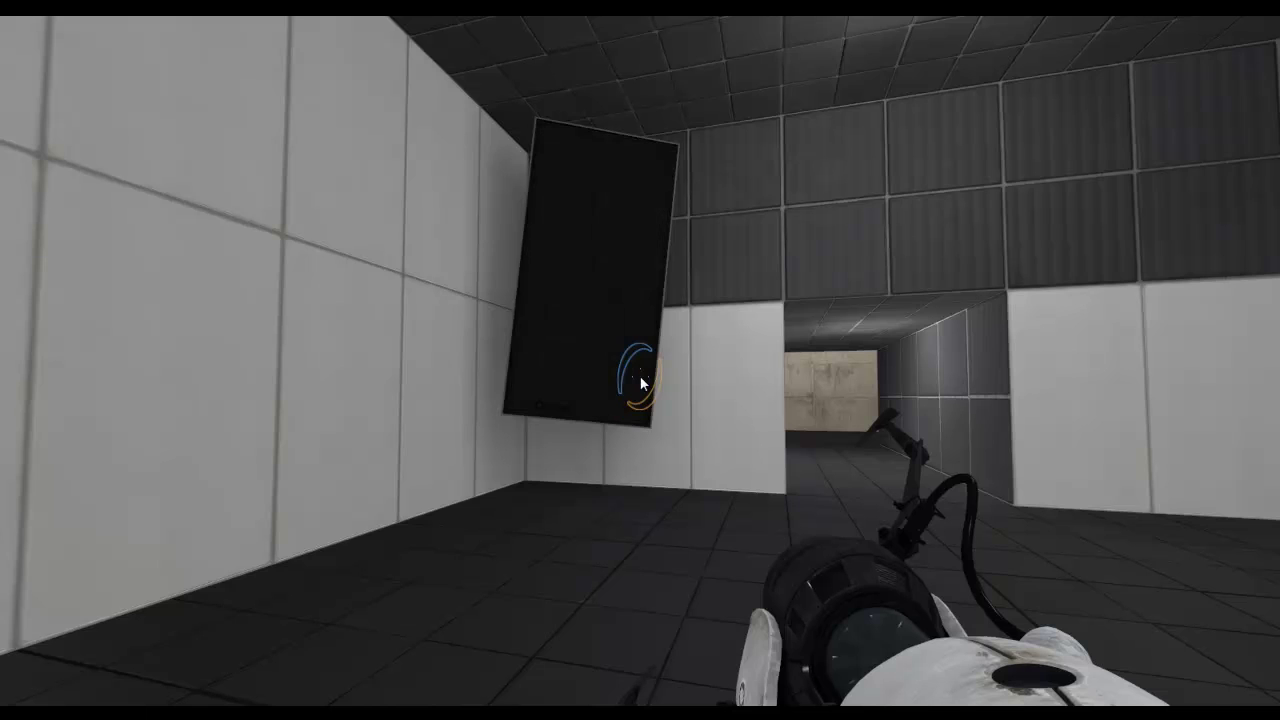
{"action": "key", "text": "w"}
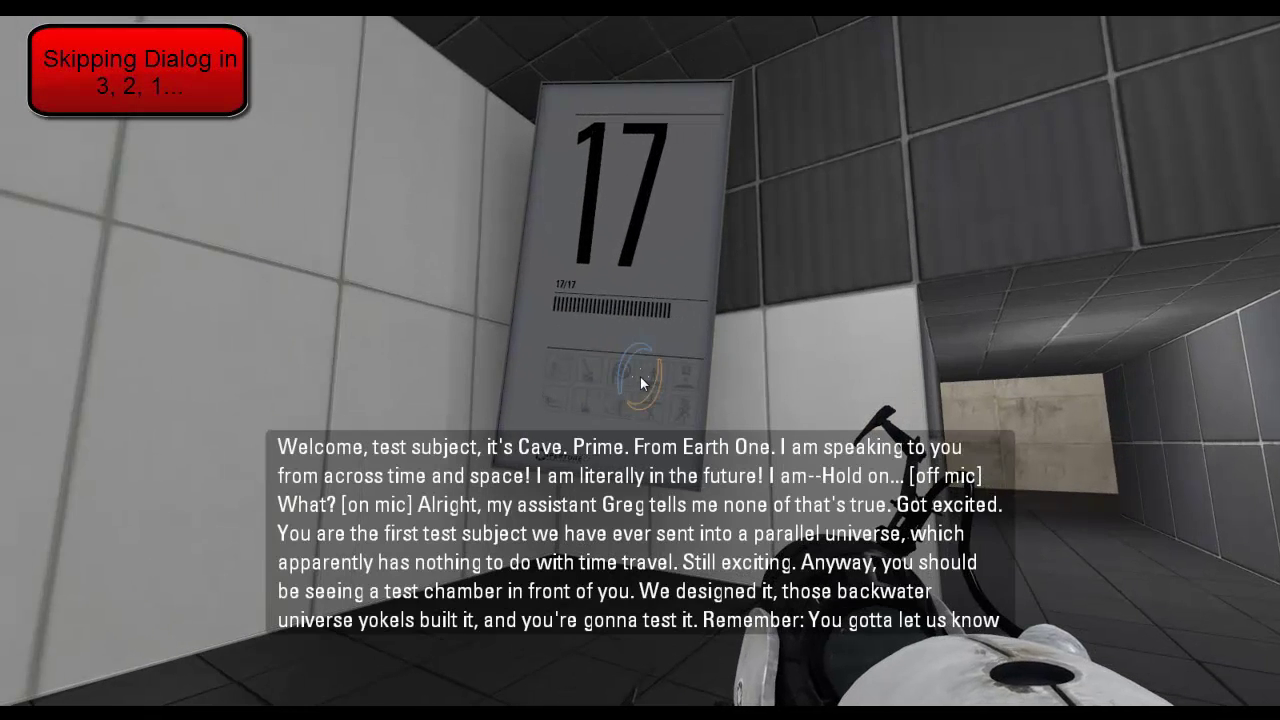
{"action": "key", "text": "w"}
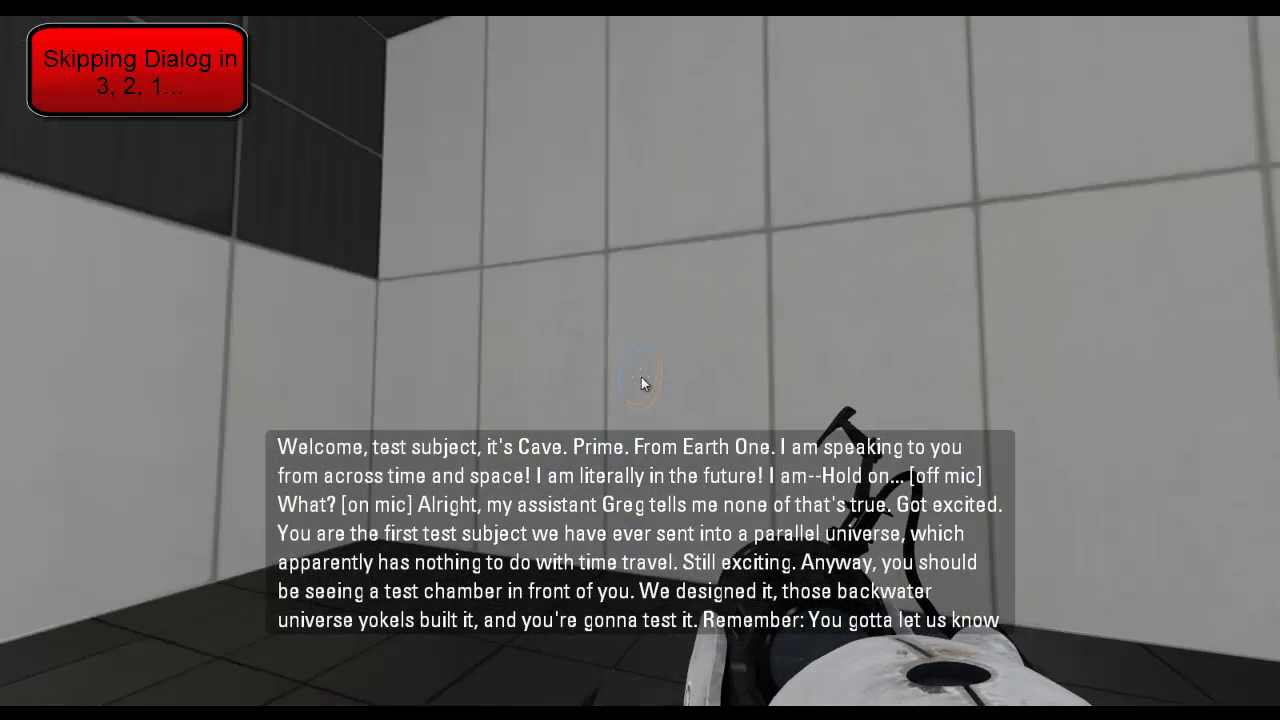
{"action": "key", "text": "s"}
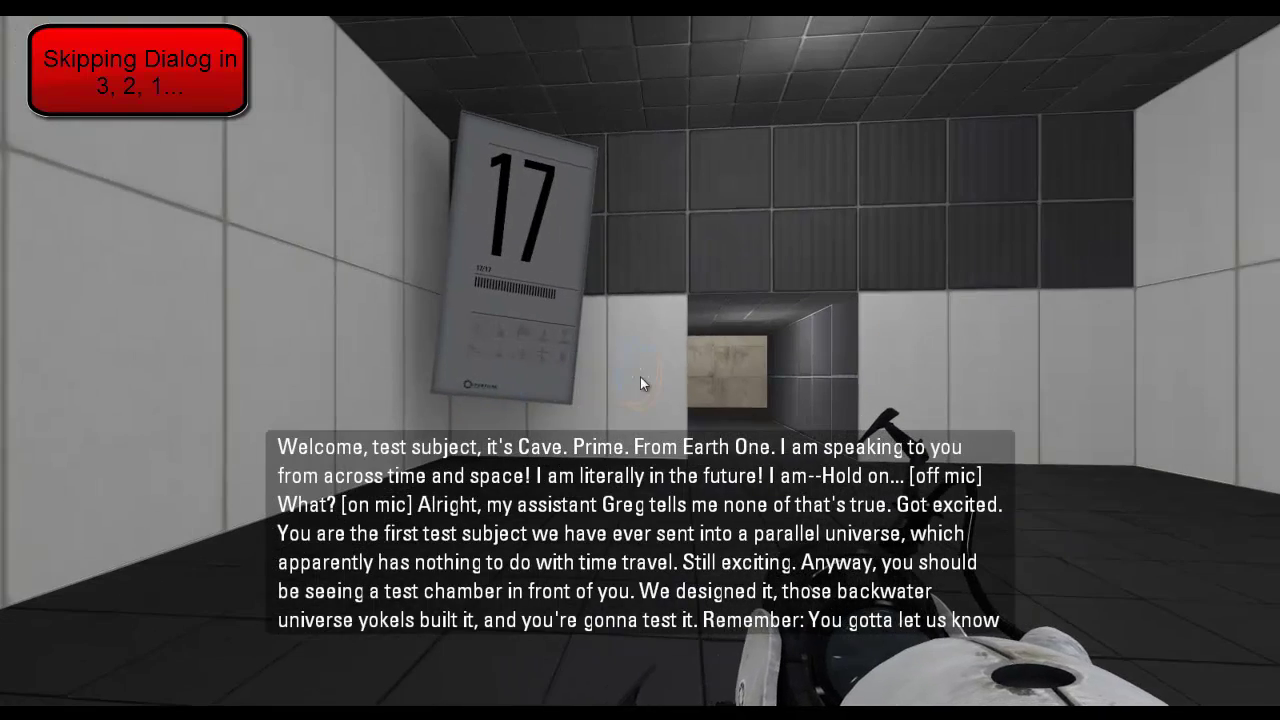
{"action": "key", "text": "w"}
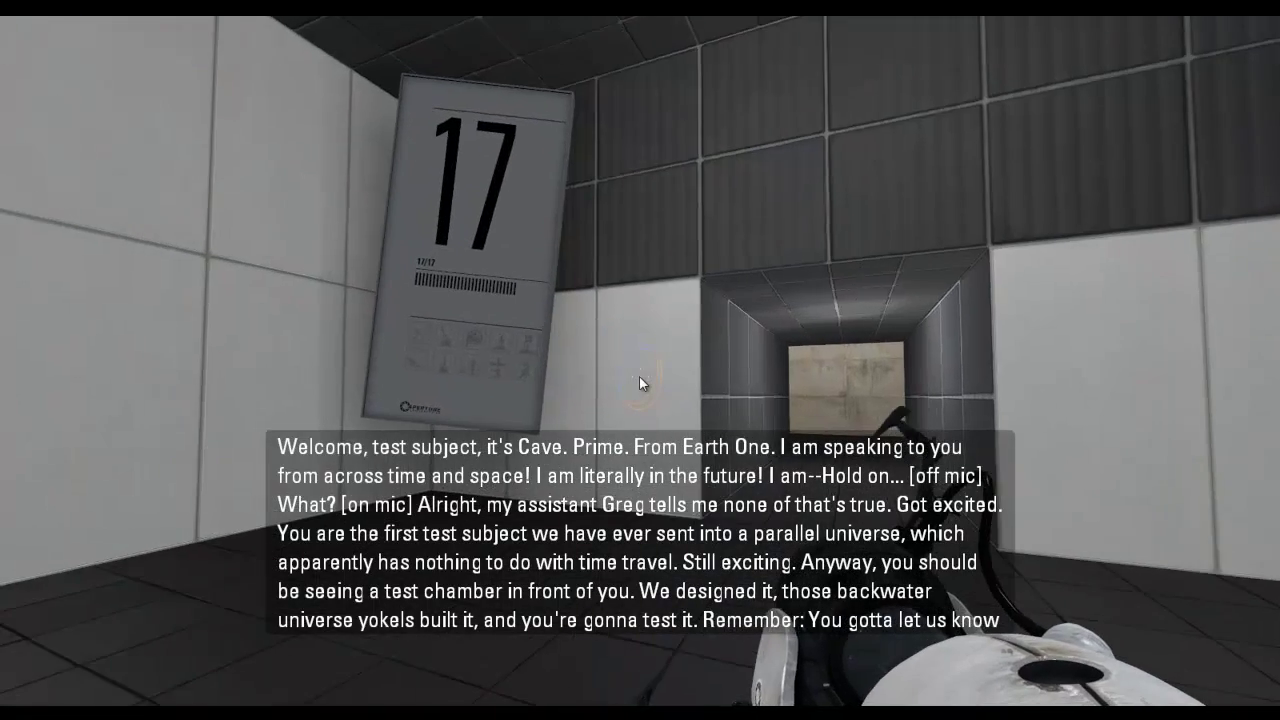
Approach the chamber sign marked 17 and place portals on the white walls beside it
{"action": "key", "text": "w"}
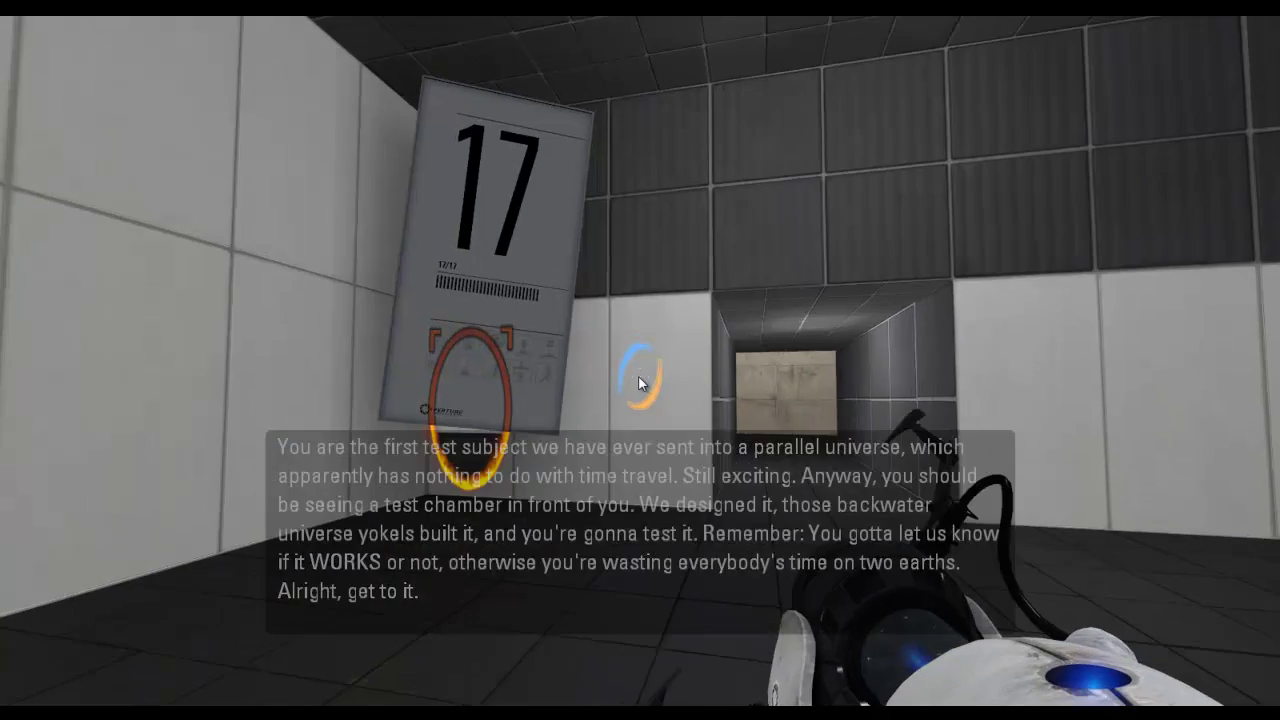
{"action": "key", "text": "w"}
{"action": "left_click", "coordinate": [640, 376]}
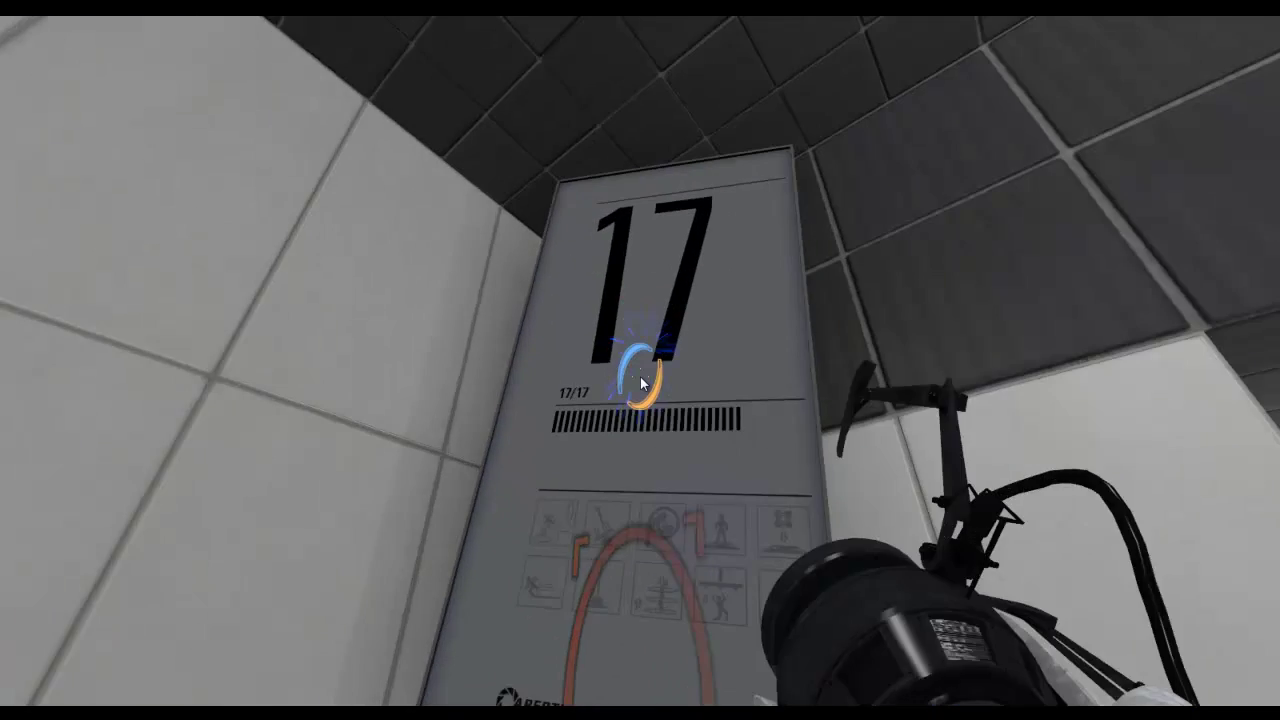
{"action": "key", "text": "s"}
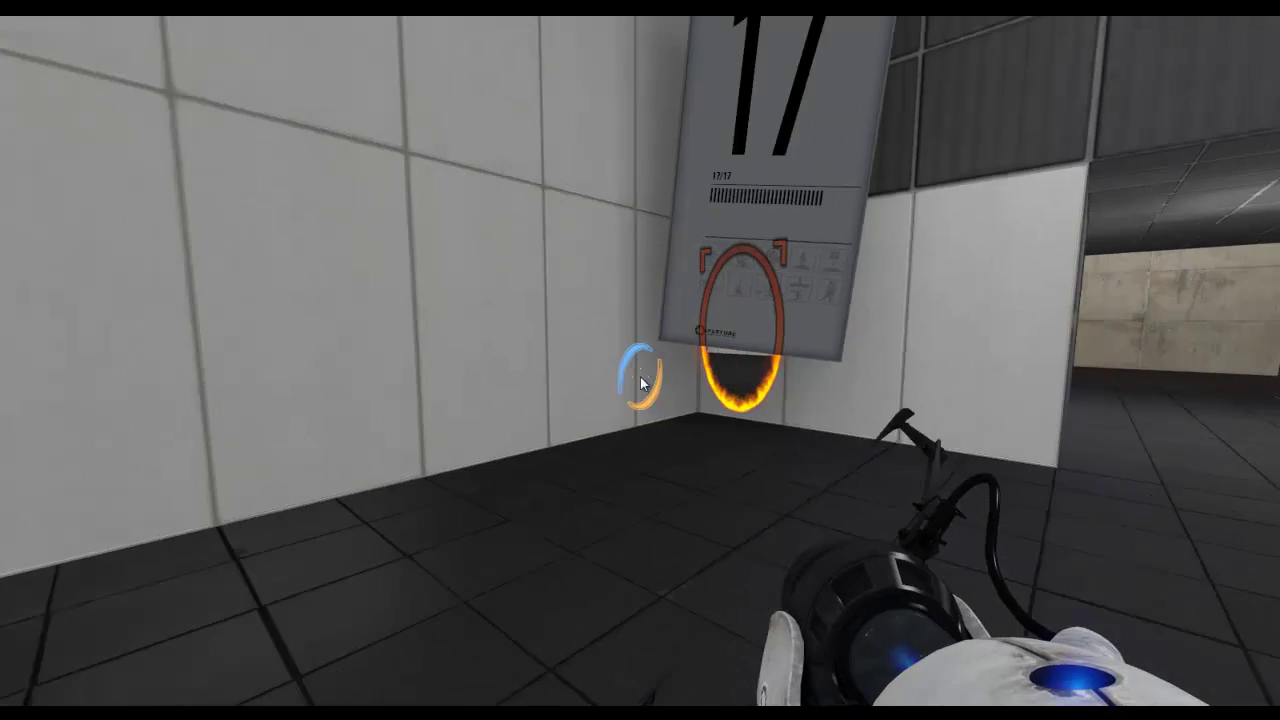
{"action": "left_click", "coordinate": [640, 380]}
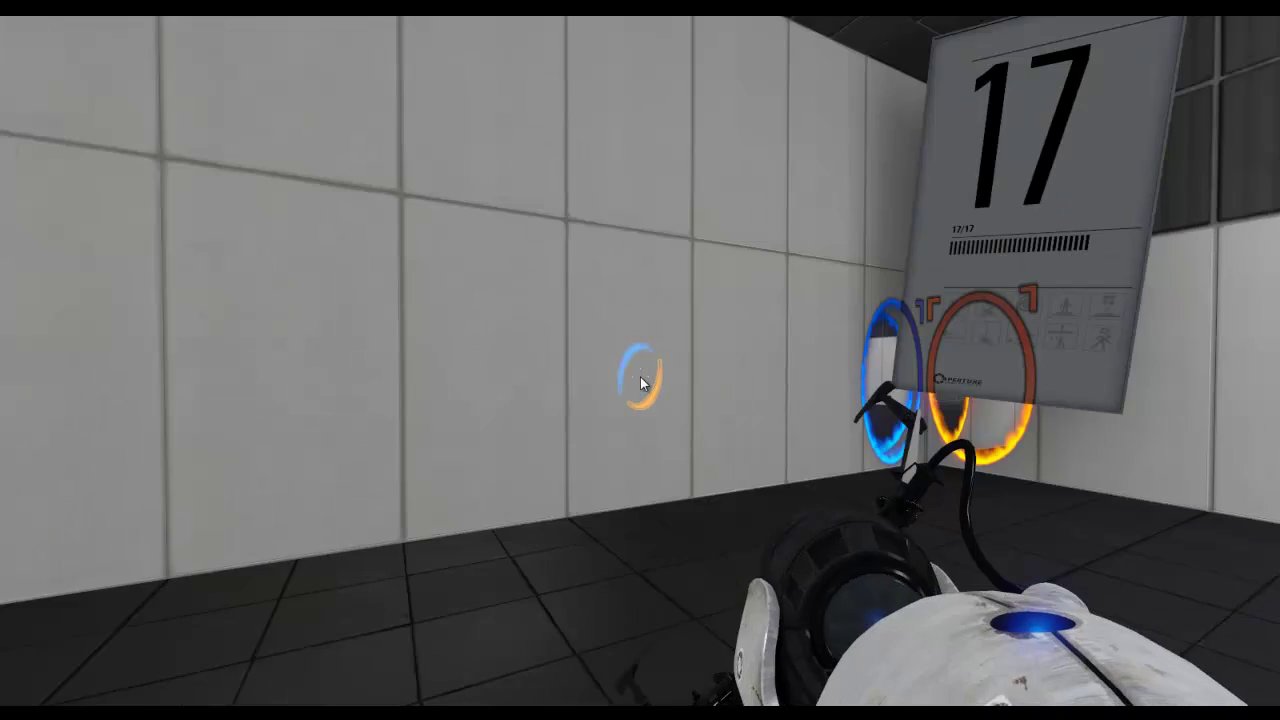
{"action": "key", "text": "w"}
{"action": "left_click", "coordinate": [640, 380]}
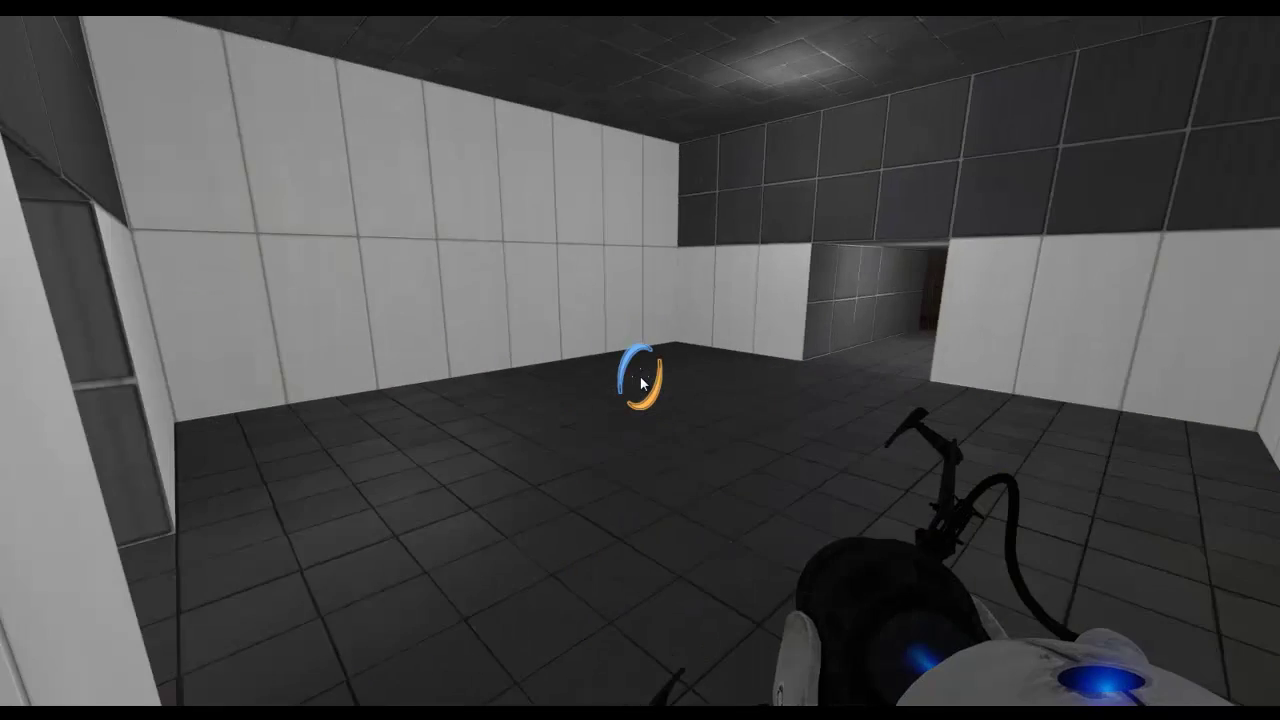
Walk around the chamber and through the portals to examine the numbered sign in the corner
{"action": "key", "text": "w"}
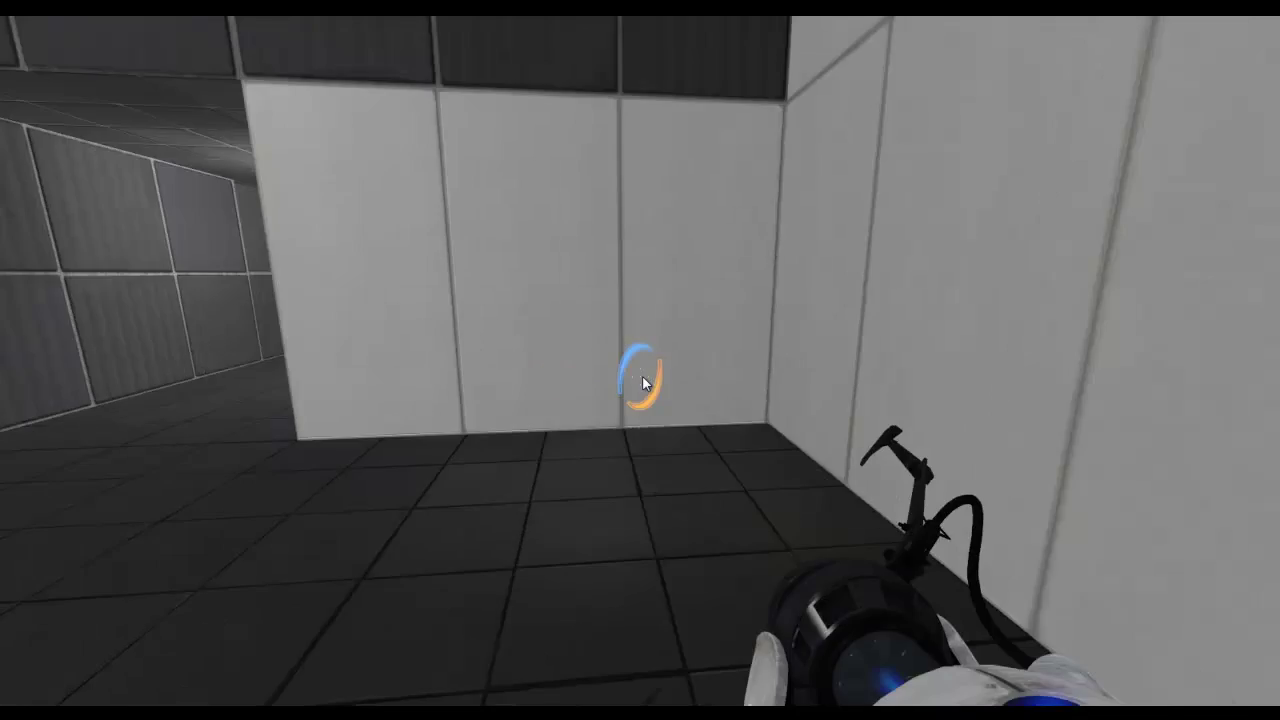
{"action": "key", "text": "w"}
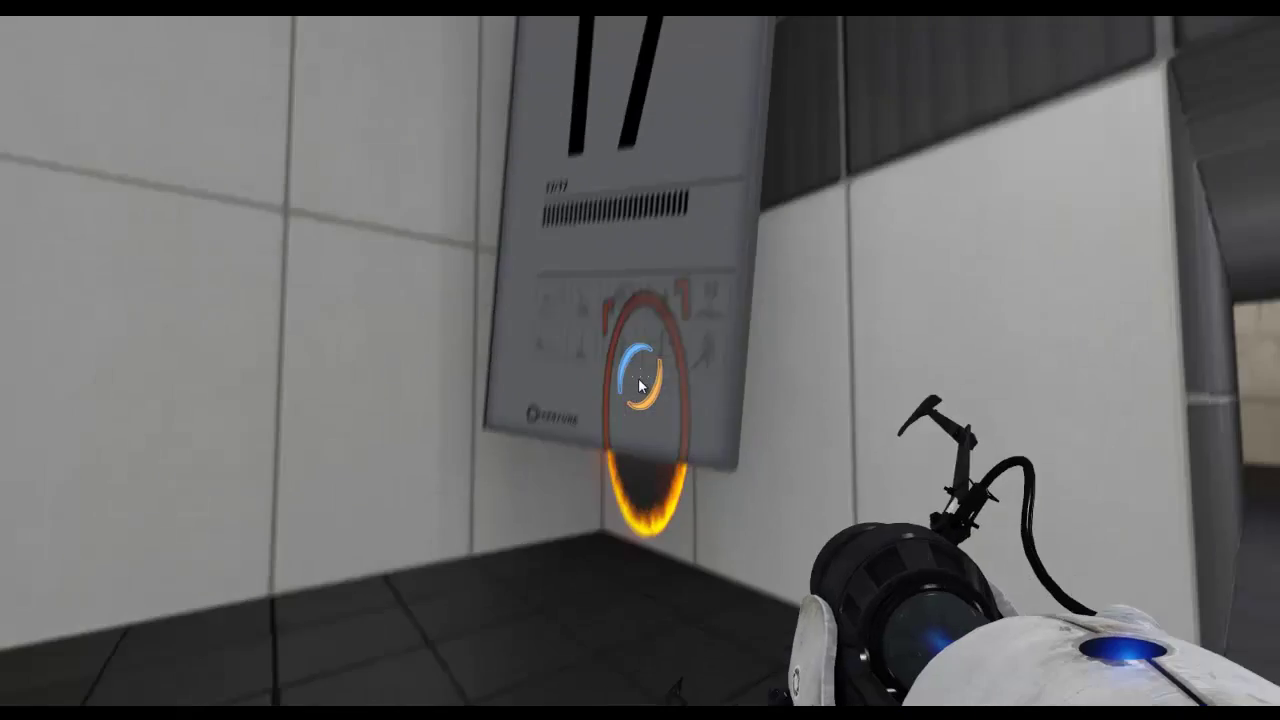
{"action": "key", "text": "w"}
{"action": "key", "text": "w"}
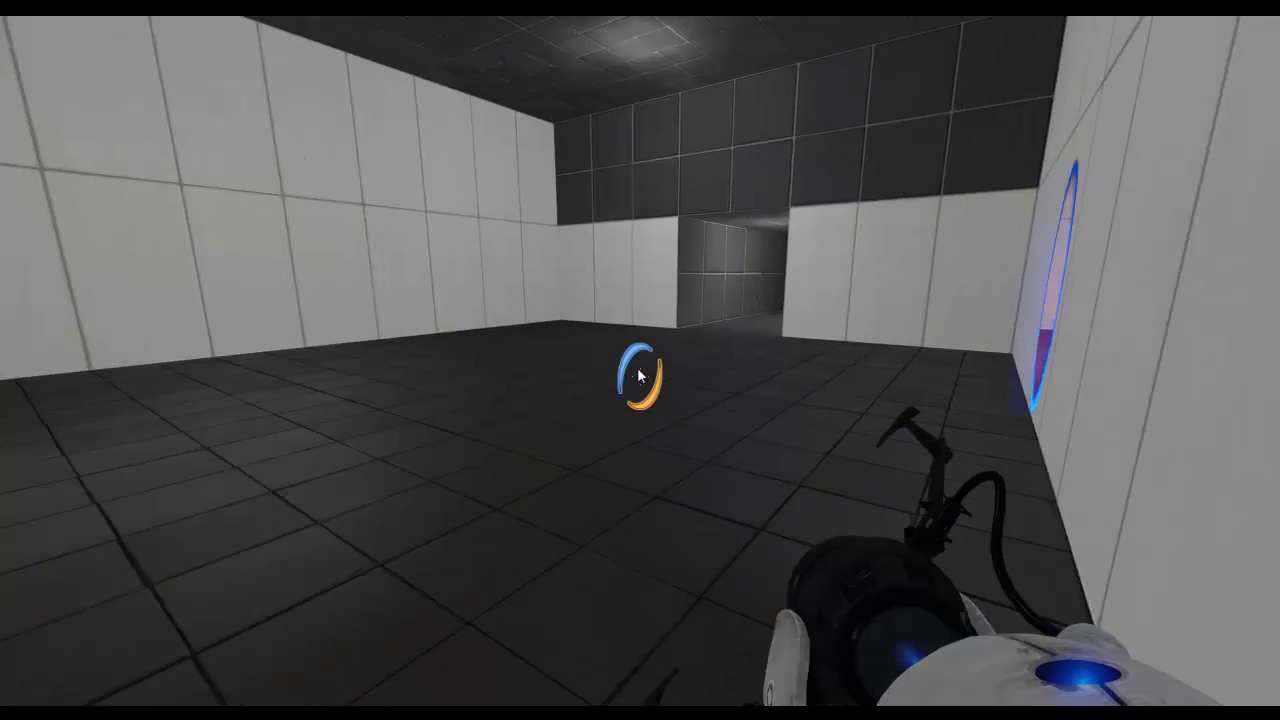
{"action": "key", "text": "w"}
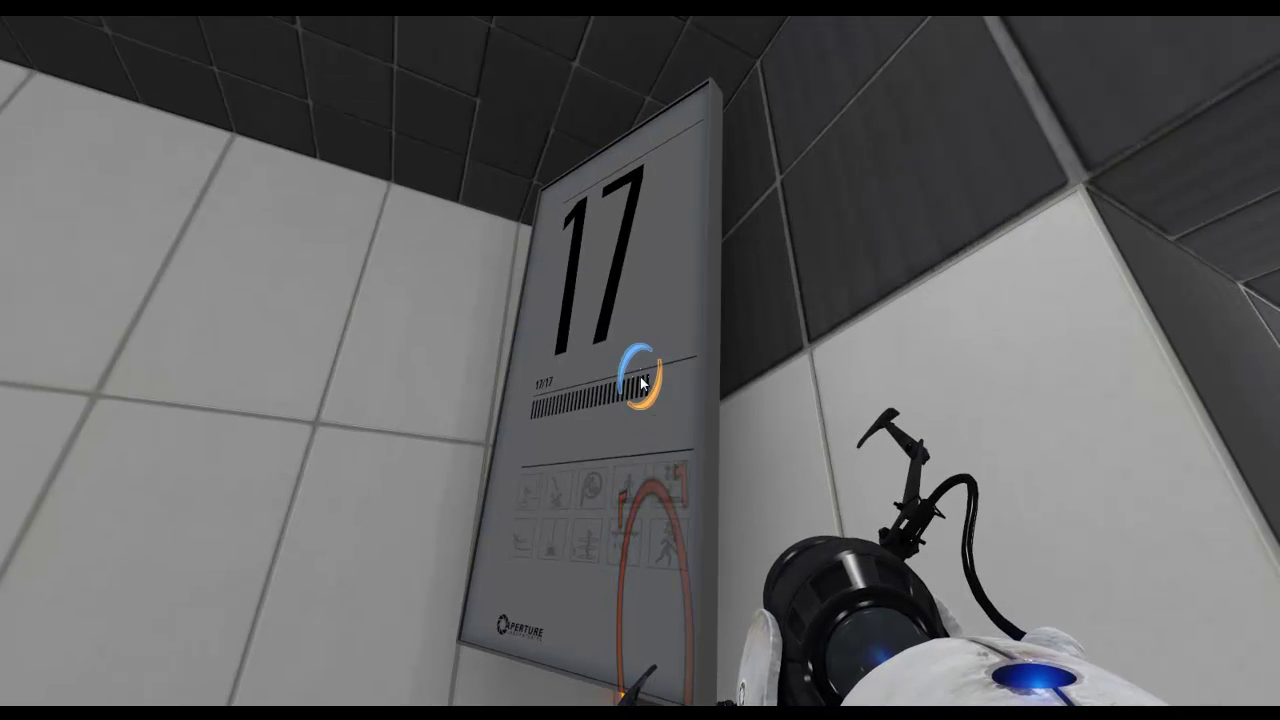
{"action": "key", "text": "w"}
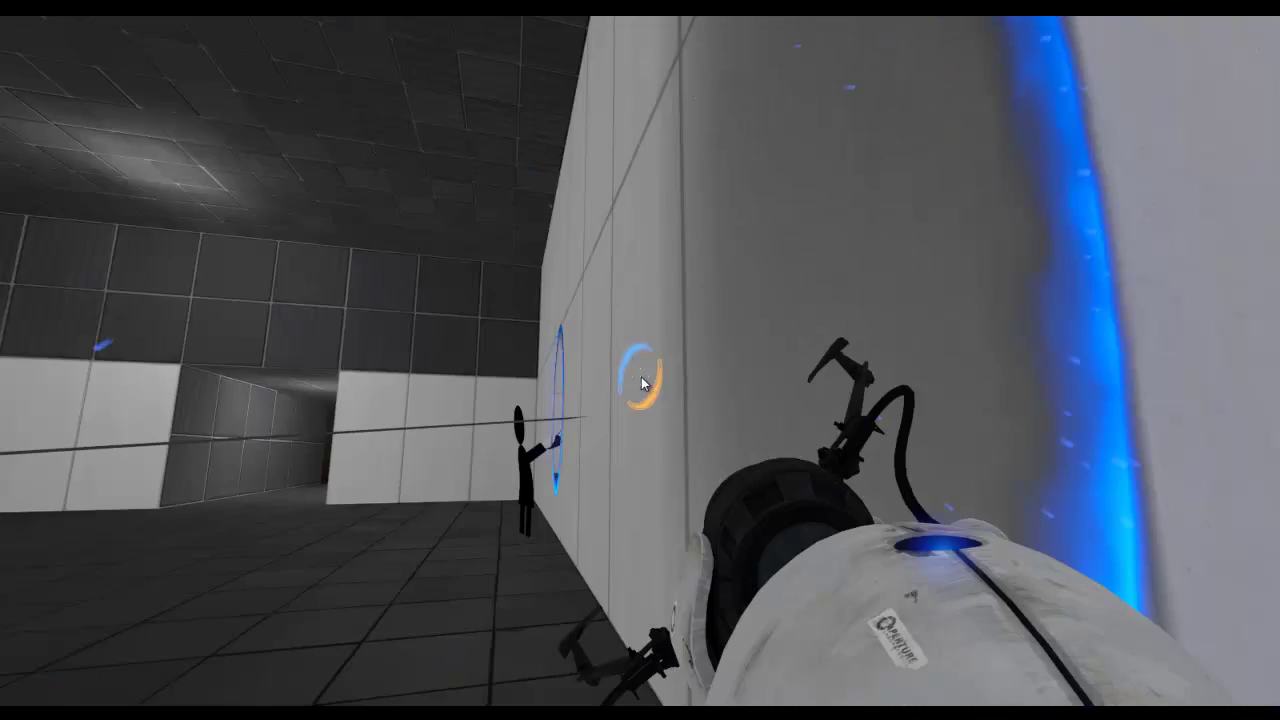
{"action": "key", "text": "w"}
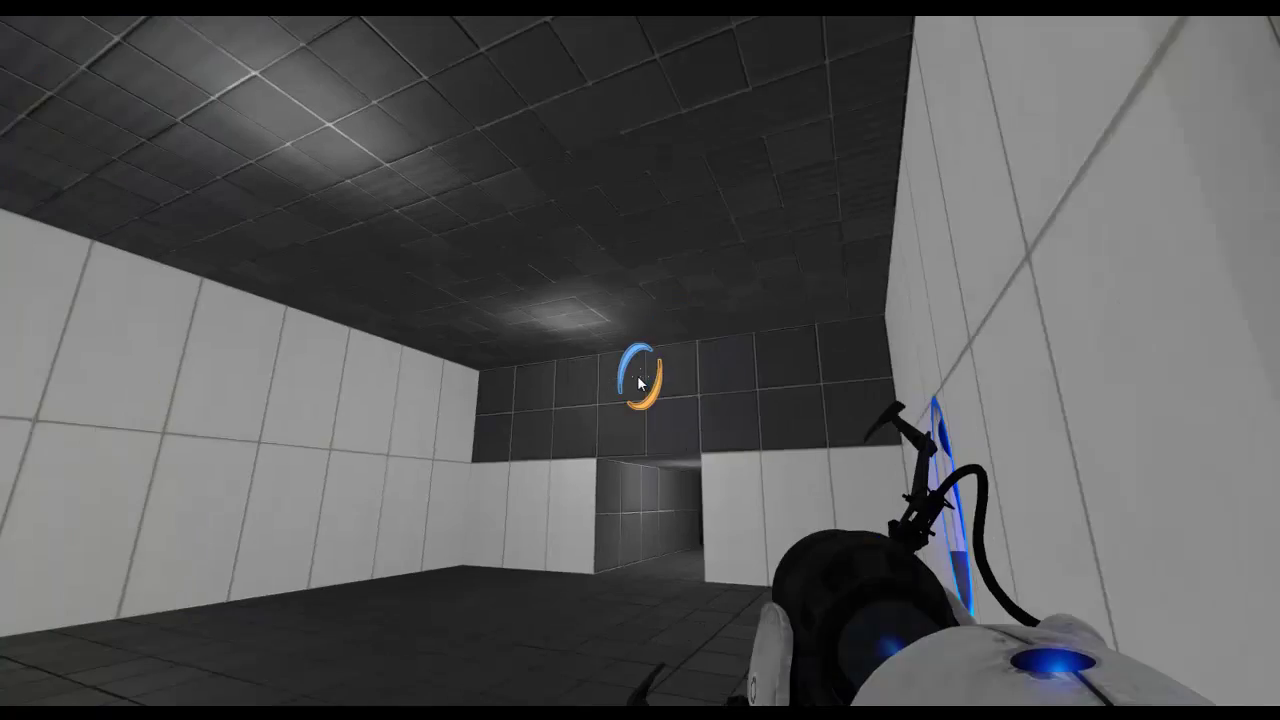
Fire portals at the ceiling and walls, and inspect the sign from the side near the corridor opening
{"action": "left_click", "coordinate": [641, 381]}
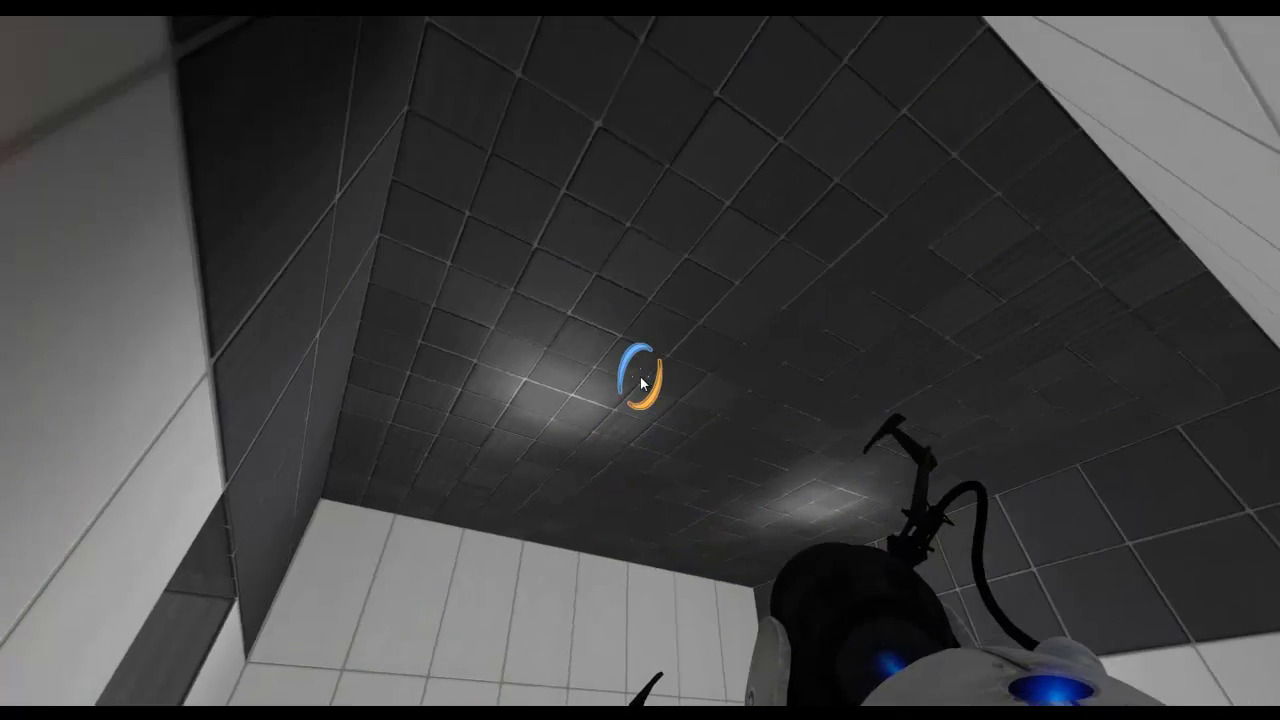
{"action": "left_click", "coordinate": [641, 383]}
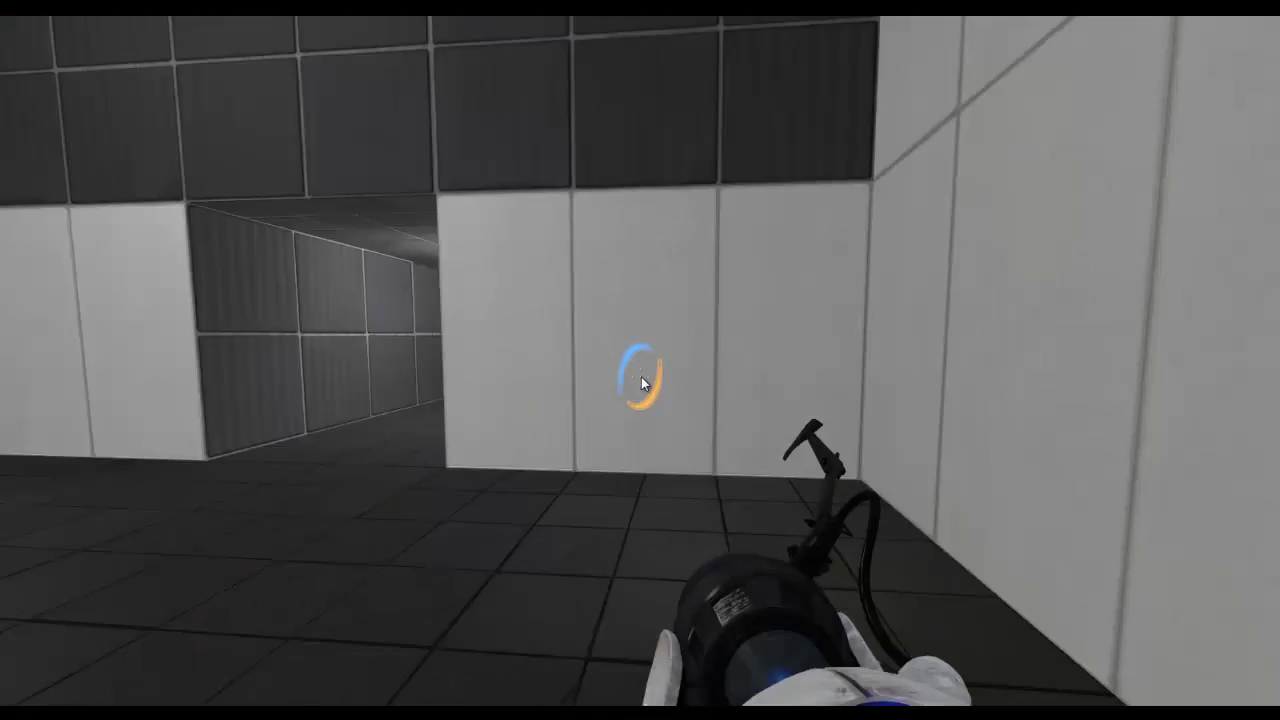
{"action": "left_click", "coordinate": [641, 383]}
{"action": "key", "text": "w"}
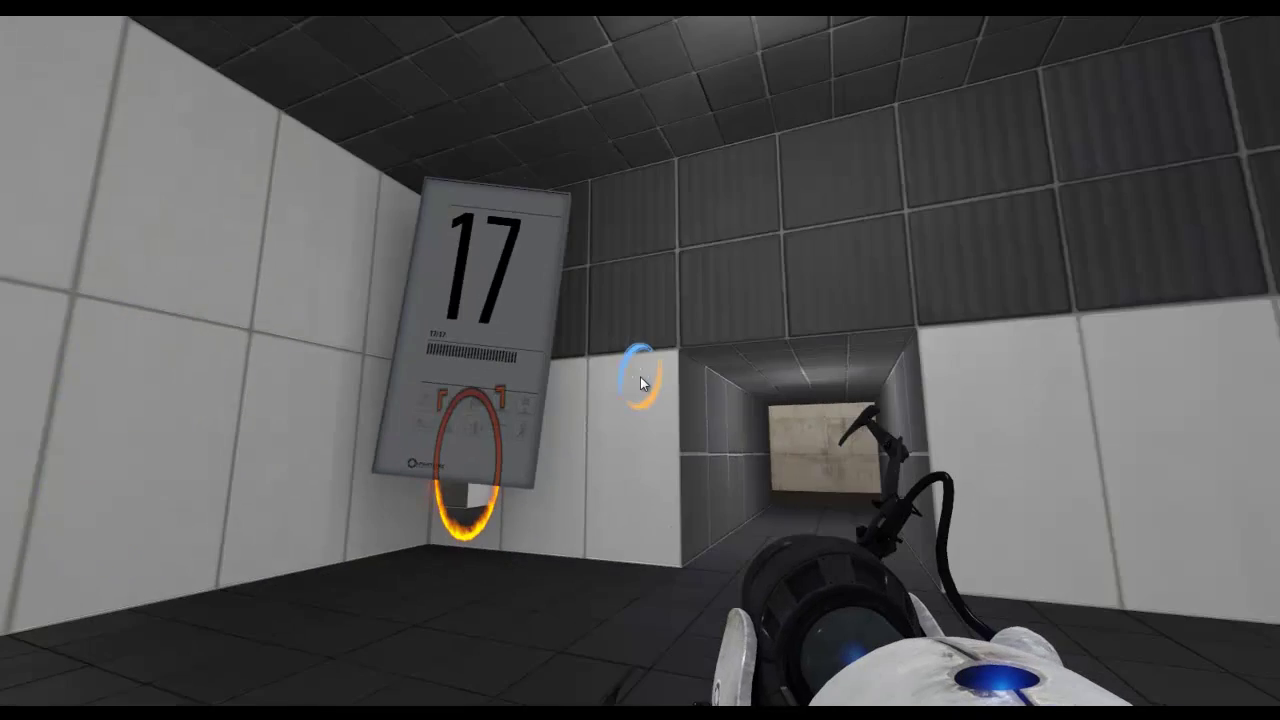
{"action": "key", "text": "a"}
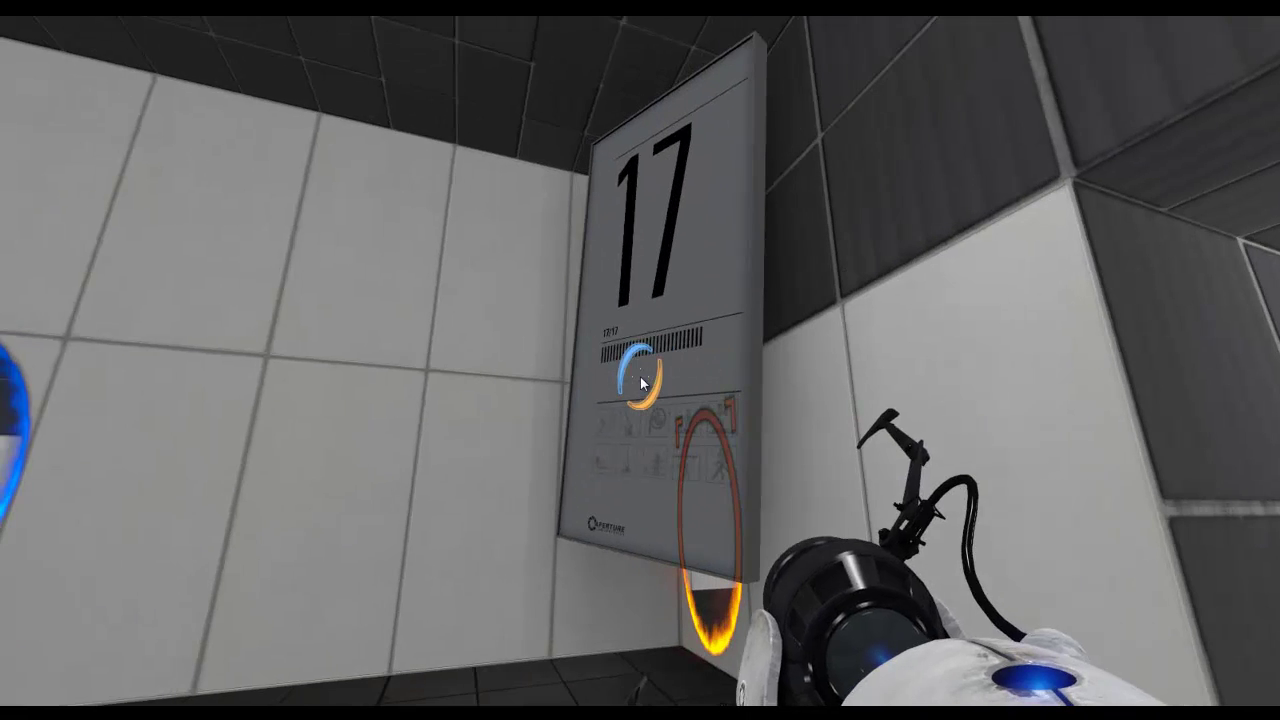
{"action": "key", "text": "d"}
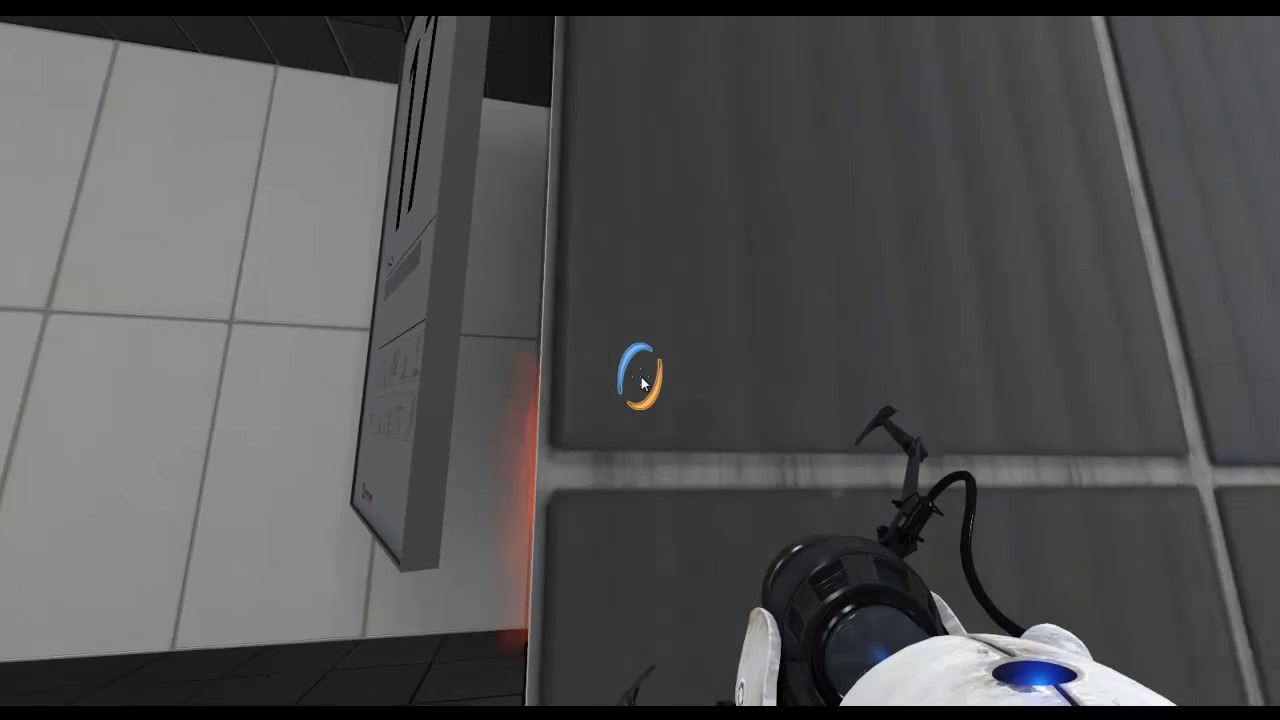
{"action": "key", "text": "w"}
{"action": "key", "text": "w"}
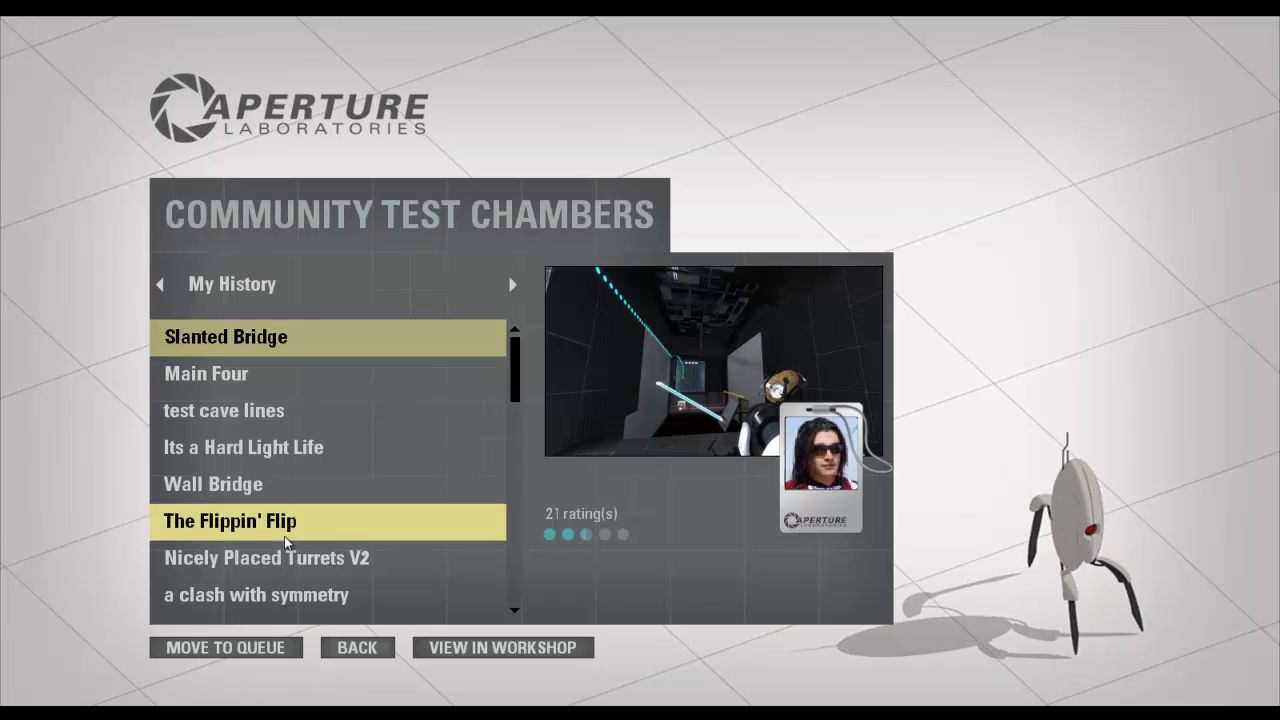
Move the test chamber "Slanted Bridge" from My History to My Queue and locate it at the end of the queue
{"action": "left_click", "coordinate": [260, 648]}
{"action": "left_click", "coordinate": [350, 303]}
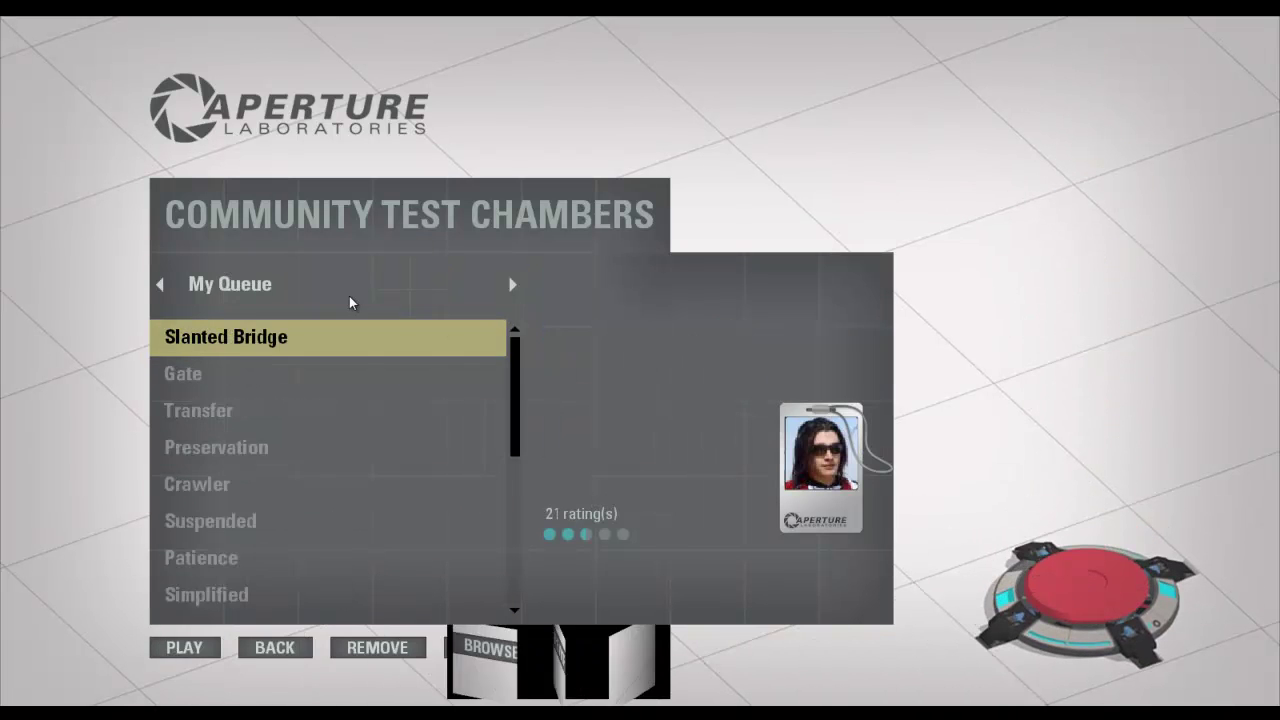
{"action": "left_click", "coordinate": [471, 294]}
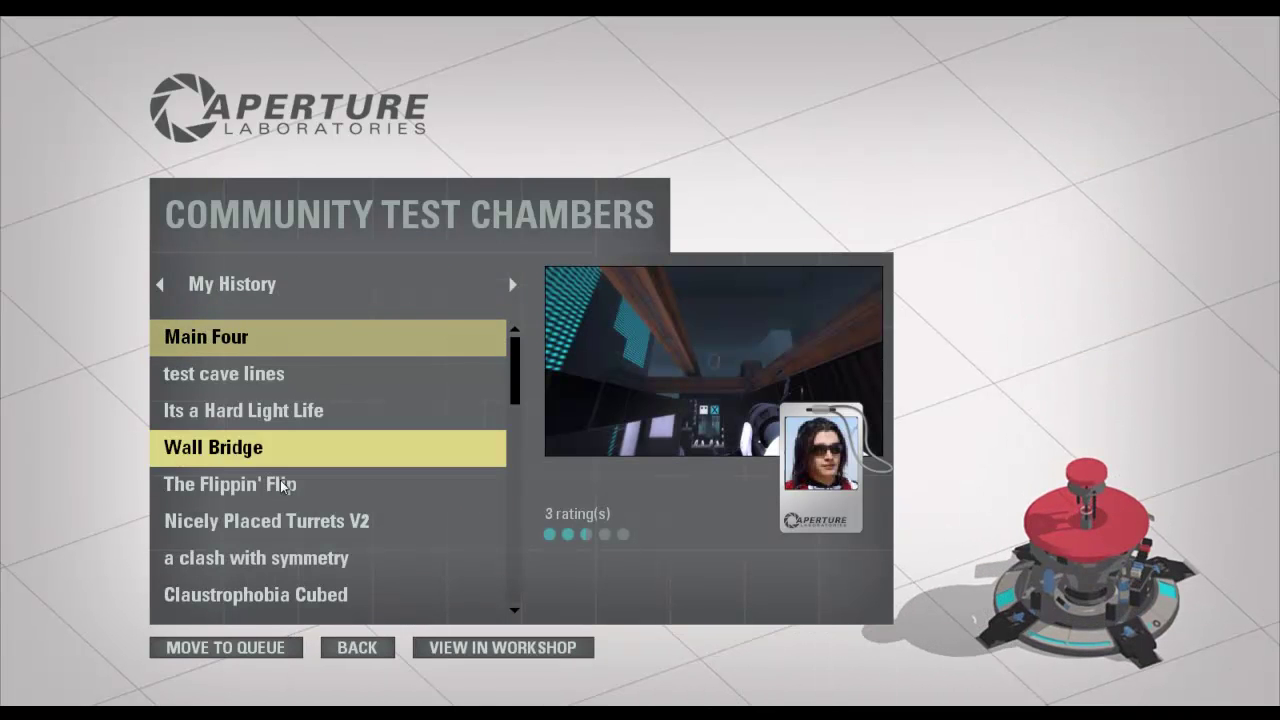
{"action": "scroll", "coordinate": [284, 476], "scroll_direction": "down", "scroll_amount": 5}
{"action": "scroll", "coordinate": [288, 484], "scroll_direction": "up", "scroll_amount": 5}
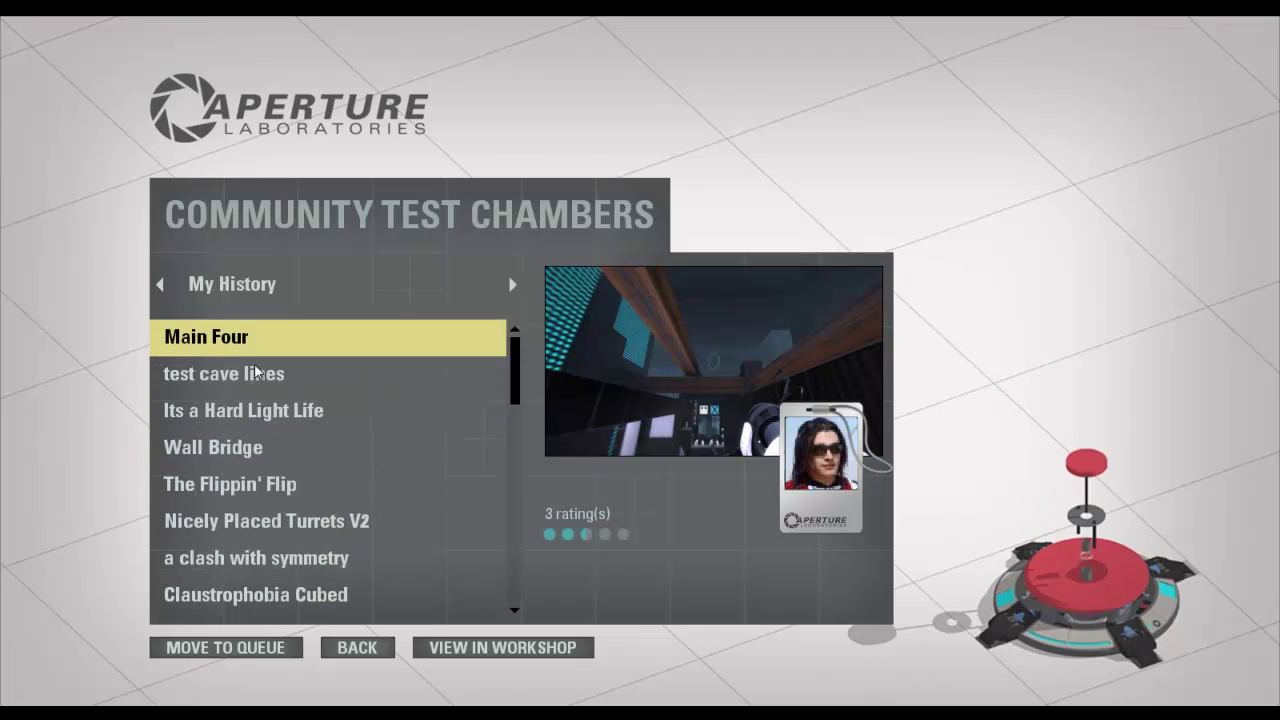
{"action": "left_click", "coordinate": [184, 278]}
{"action": "scroll", "coordinate": [380, 450], "scroll_direction": "down", "scroll_amount": 4}
{"action": "scroll", "coordinate": [380, 450], "scroll_direction": "down", "scroll_amount": 6}
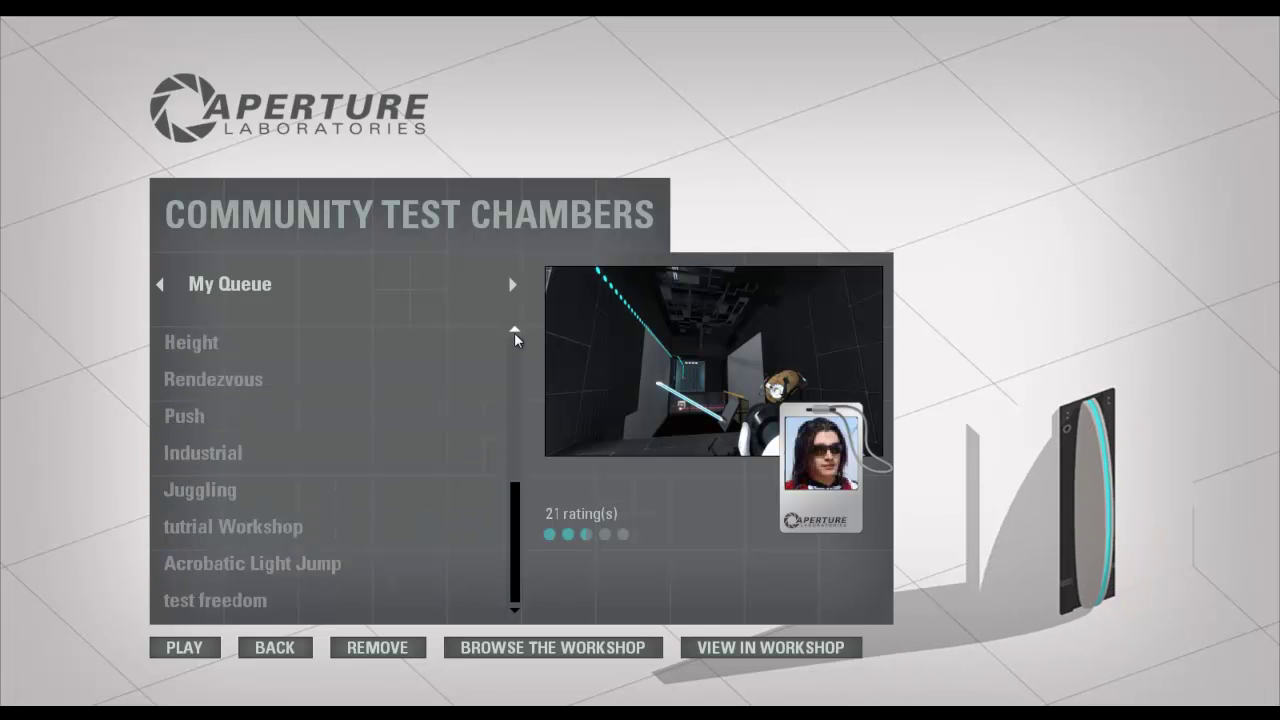
{"action": "left_click_drag", "start_coordinate": [514, 430], "coordinate": [515, 565]}
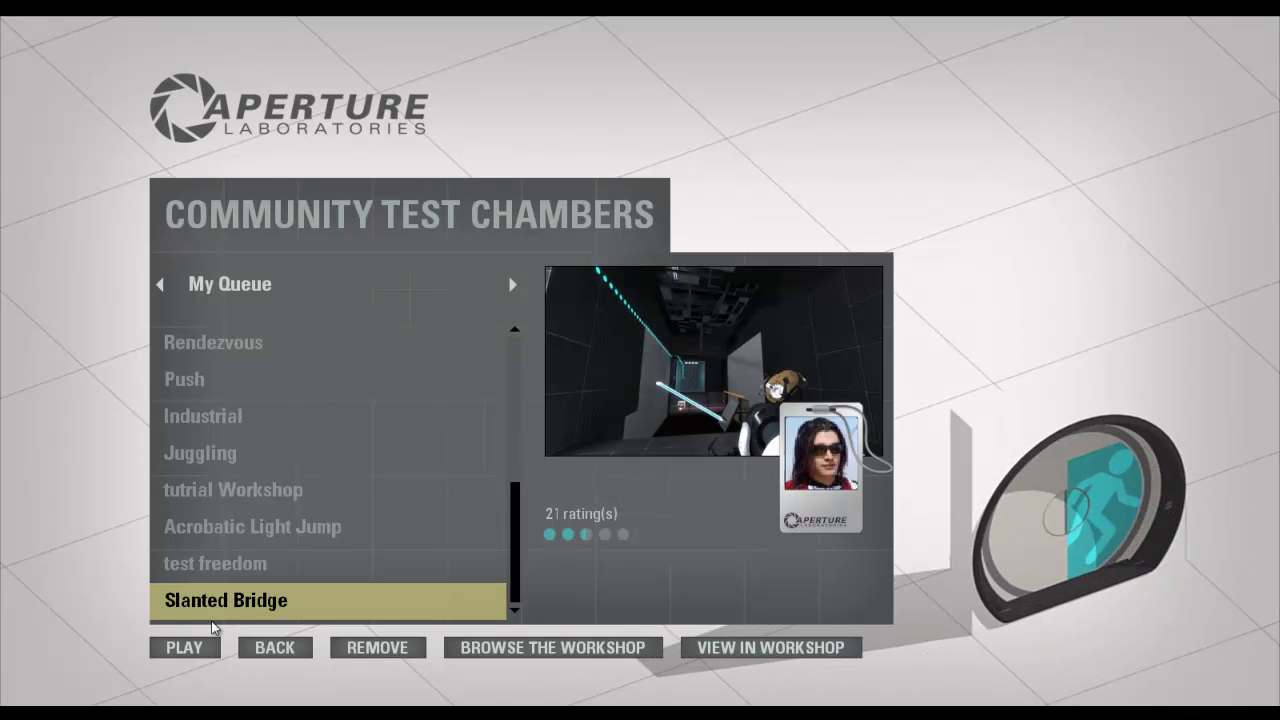
Run cm_reset_vo_progress in the developer console and start the queued test chamber "Slanted Bridge"
{"action": "key", "text": "grave"}
{"action": "type", "text": "cm"}
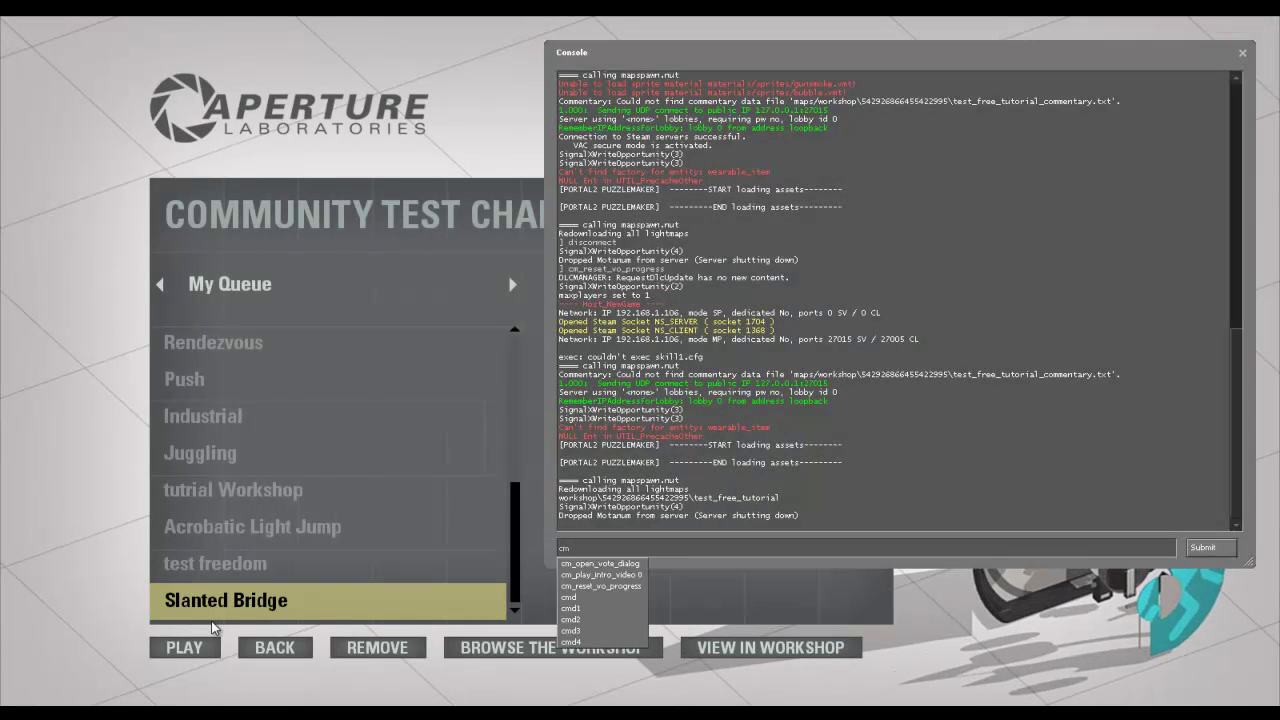
{"action": "key", "text": "Tab"}
{"action": "key", "text": "Return"}
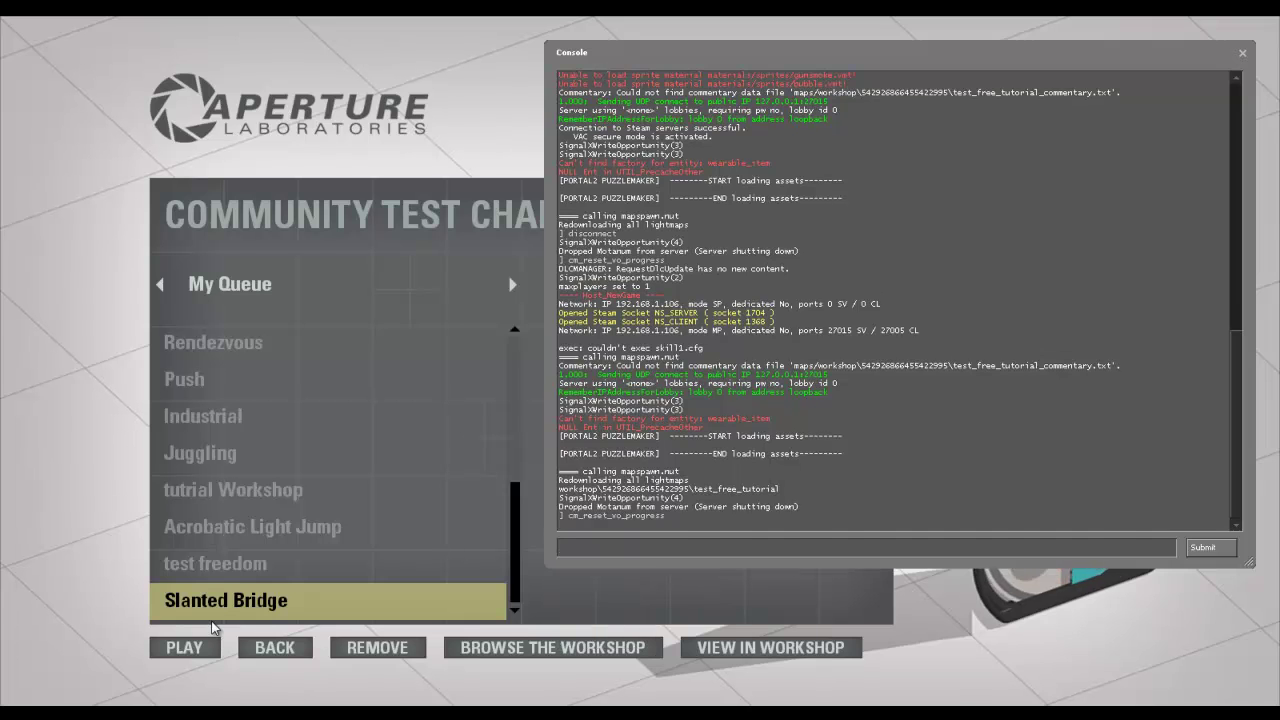
{"action": "key", "text": "grave"}
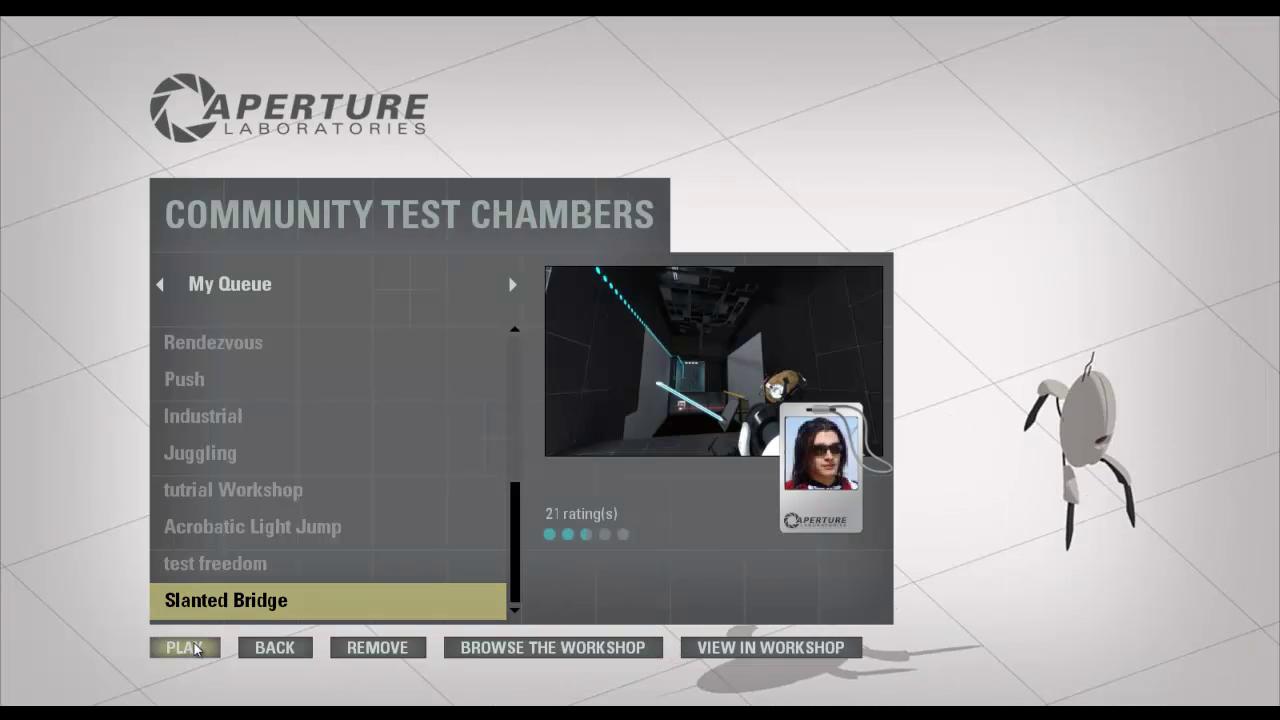
{"action": "left_click", "coordinate": [190, 648]}
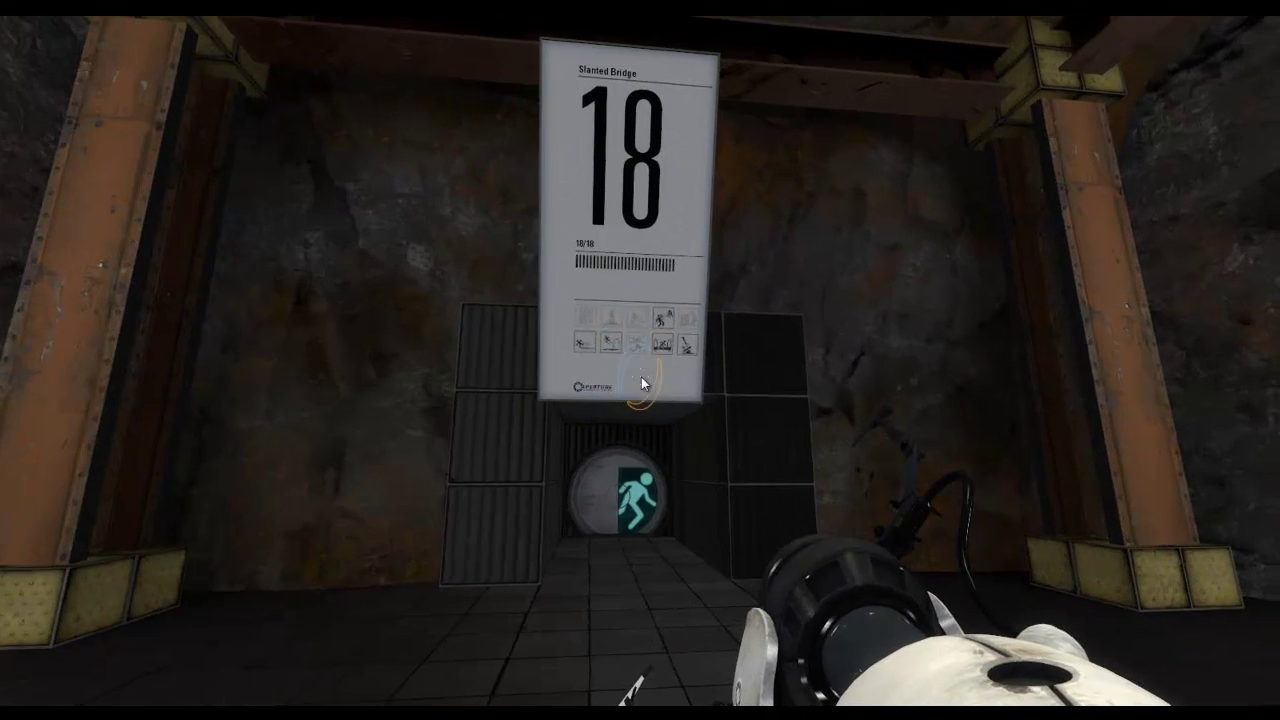
Run sv_cheats 1 and noclip in the developer console to fly through the map to the chamber's exit
{"action": "key", "text": "w"}
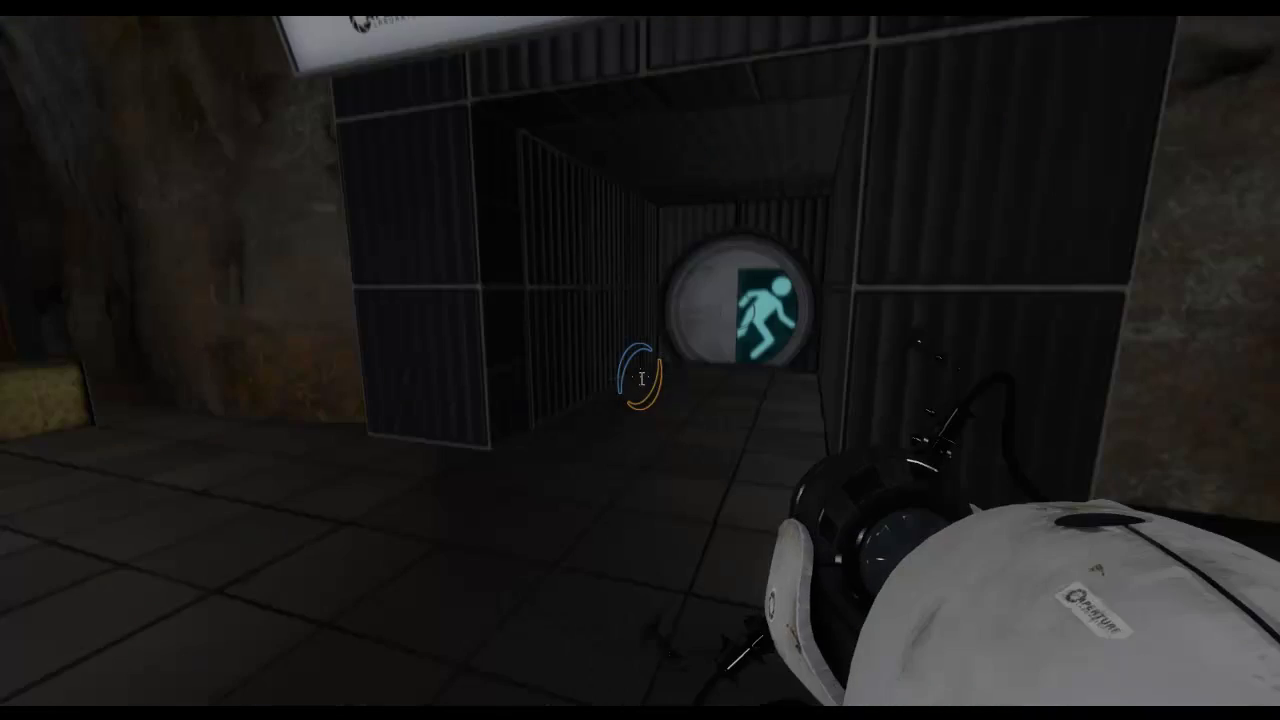
{"action": "key", "text": "grave"}
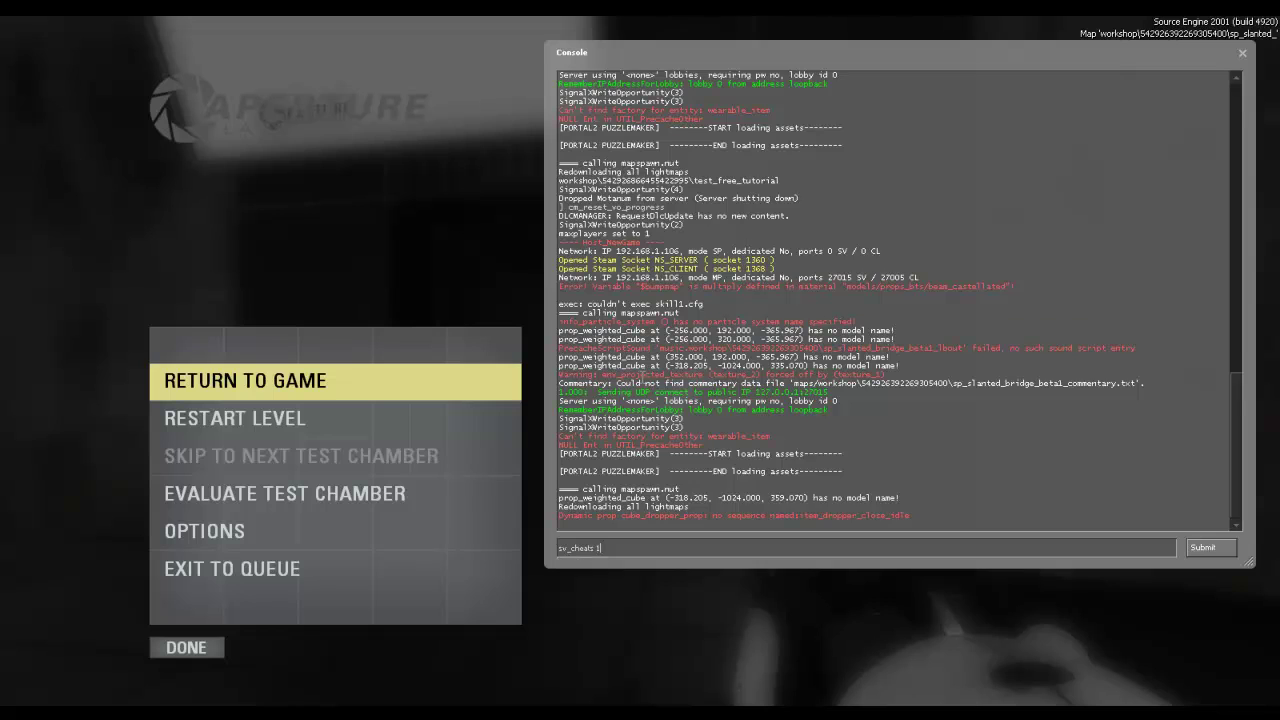
{"action": "key", "text": "Return"}
{"action": "type", "text": "noclip"}
{"action": "key", "text": "Return"}
{"action": "key", "text": "grave"}
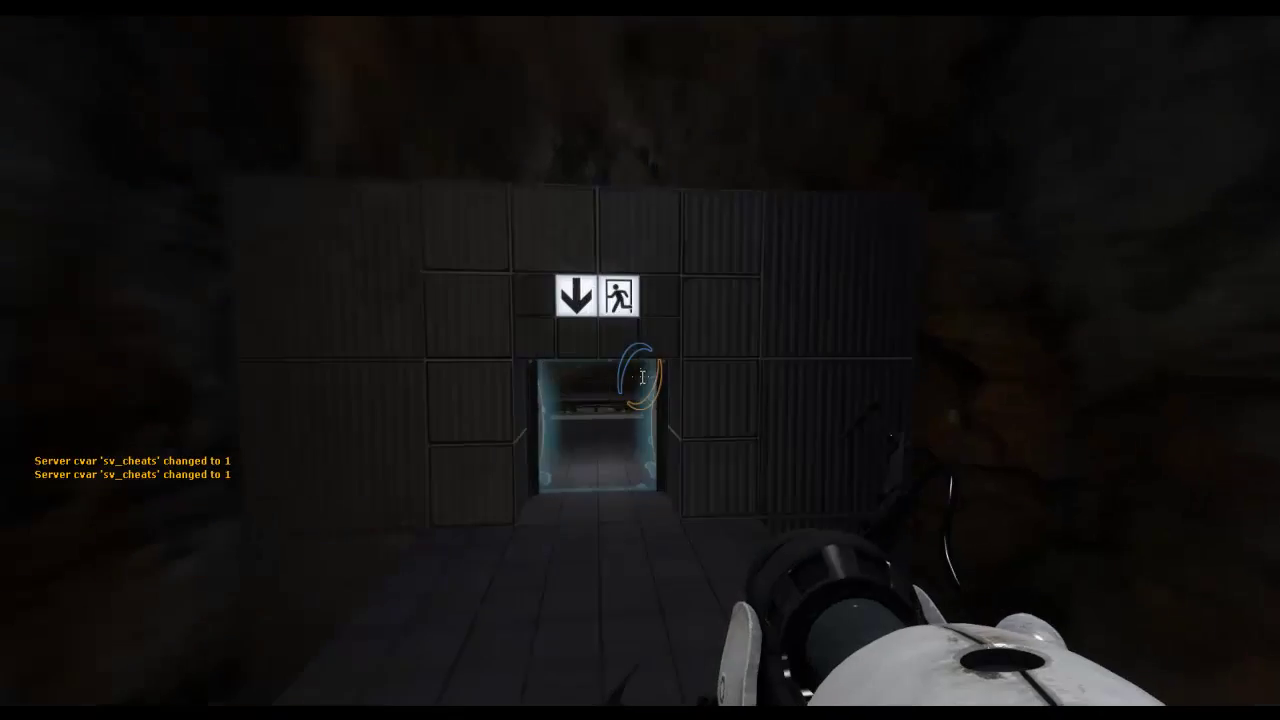
Switch noclip off through the console and walk through the exit's emancipation grill into the elevator room
{"action": "key", "text": "grave"}
{"action": "key", "text": "Up"}
{"action": "key", "text": "Return"}
{"action": "key", "text": "Escape"}
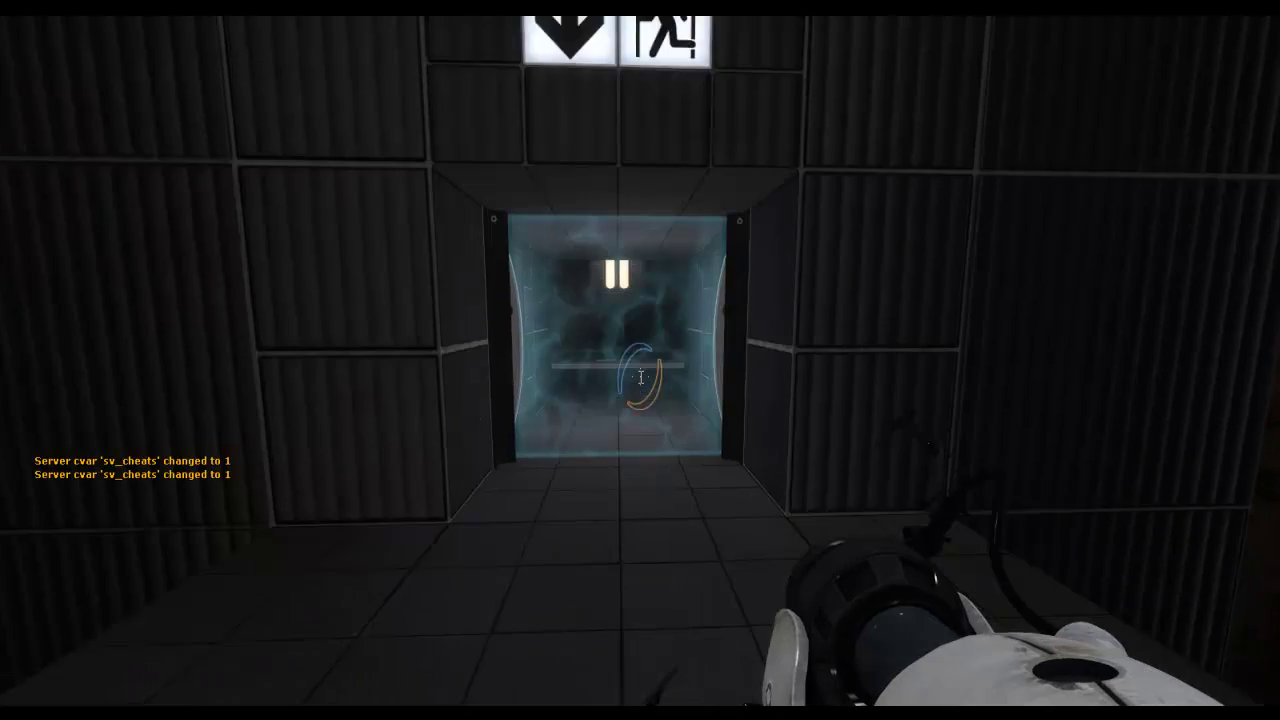
{"action": "key", "text": "w"}
{"action": "key", "text": "w"}
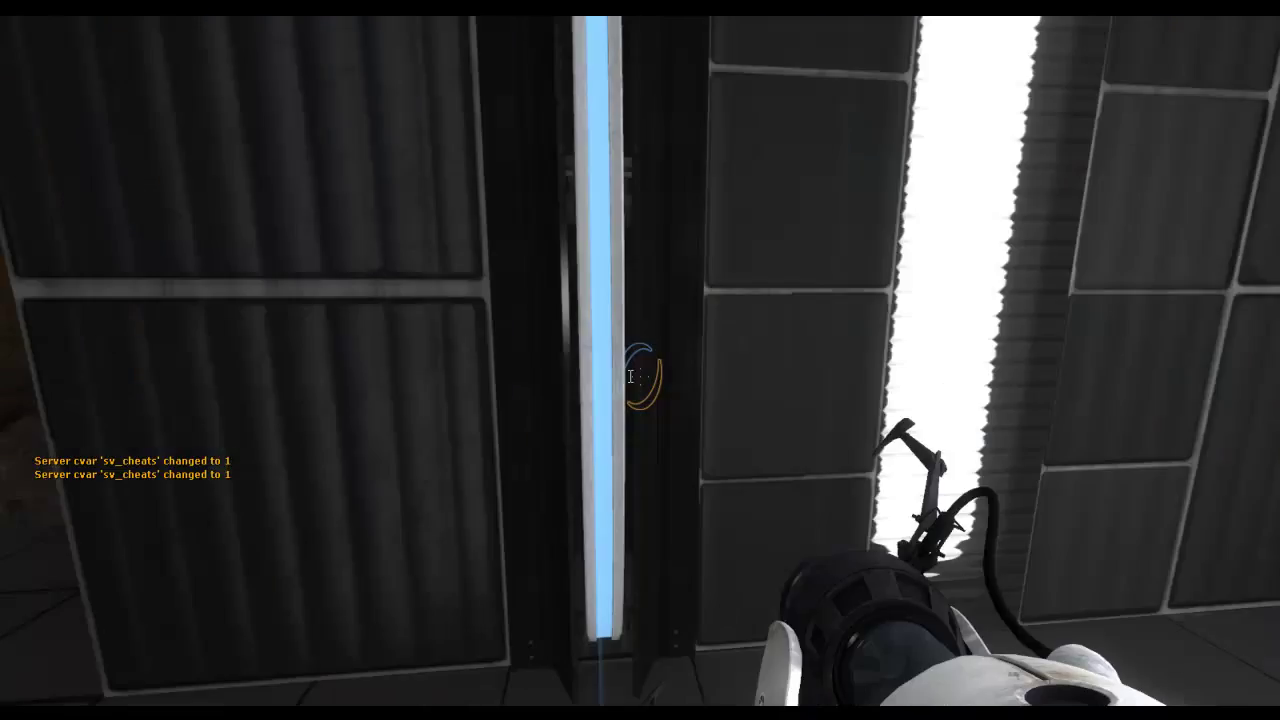
{"action": "key", "text": "w"}
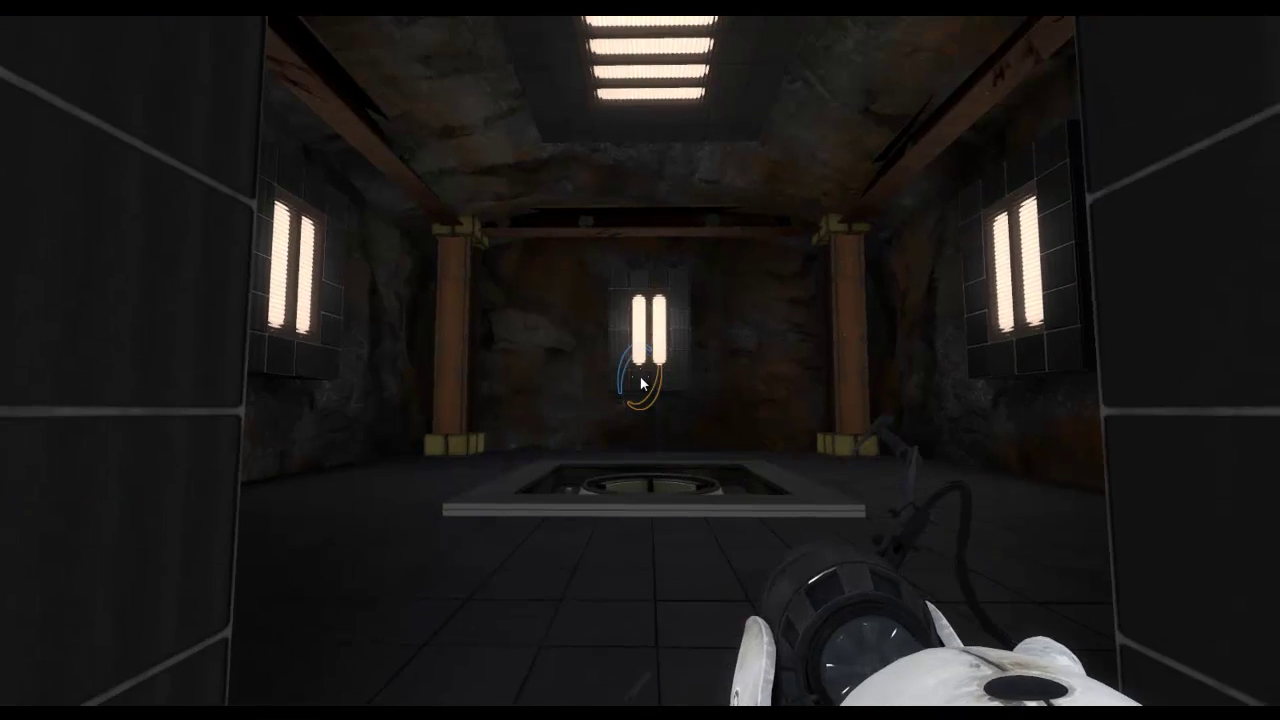